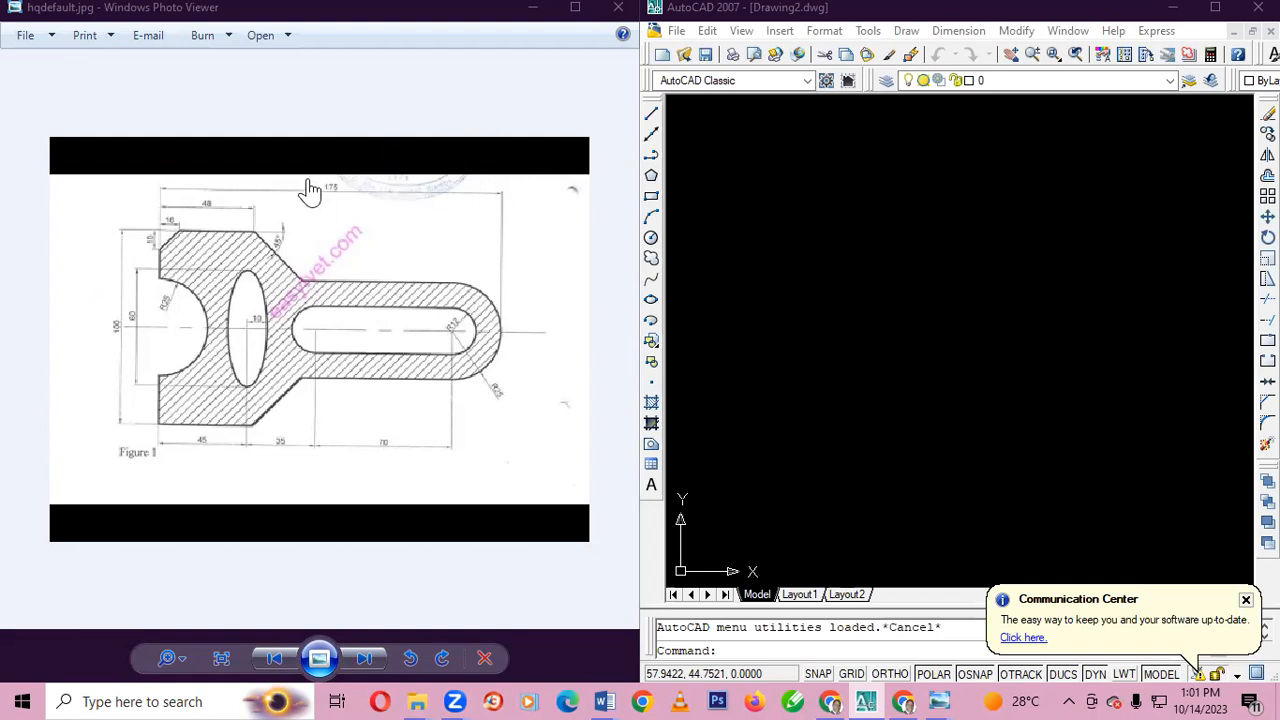
{"action": "scroll", "coordinate": [310, 190], "scroll_direction": "up", "scroll_amount": 2}
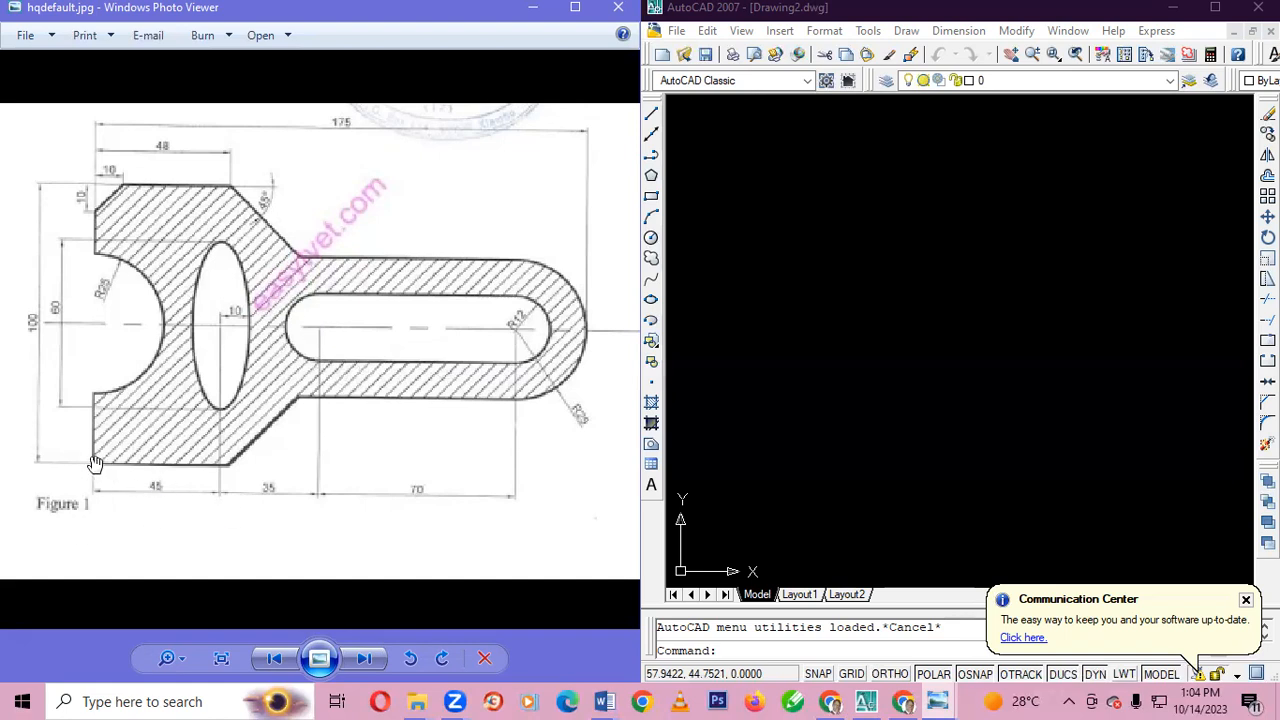
{"action": "left_click", "coordinate": [650, 134]}
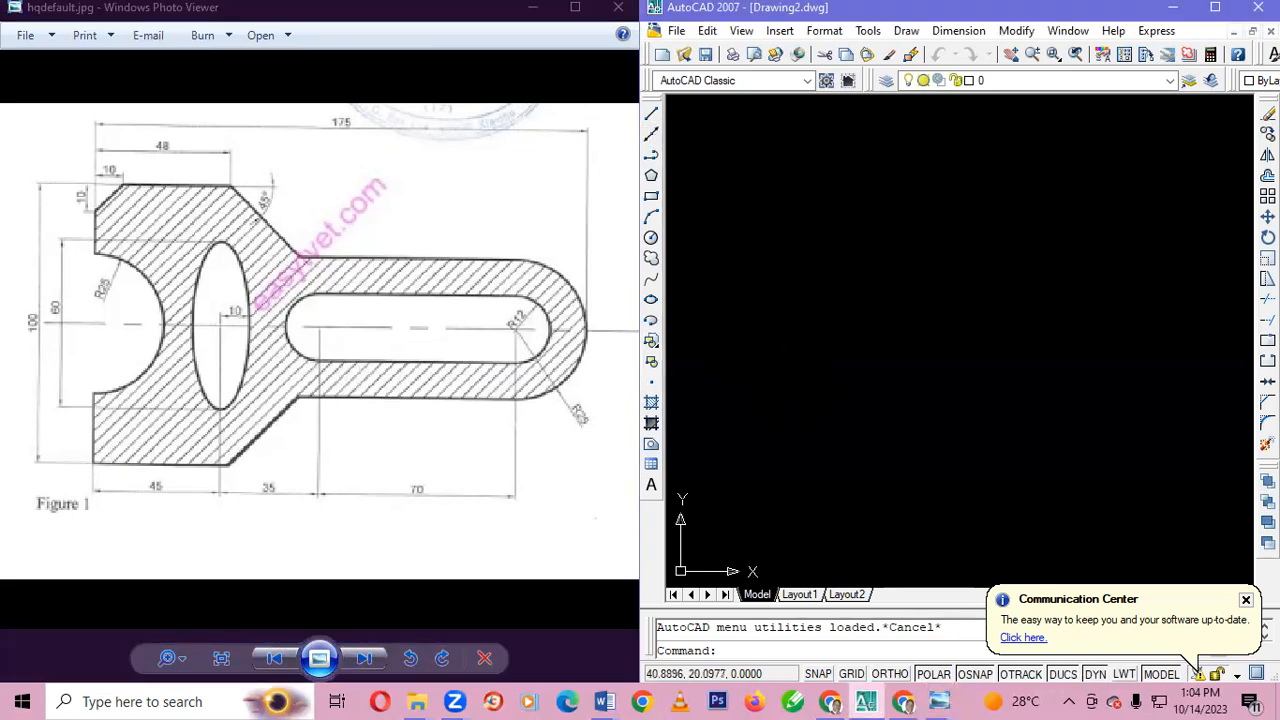
{"action": "left_click", "coordinate": [793, 397]}
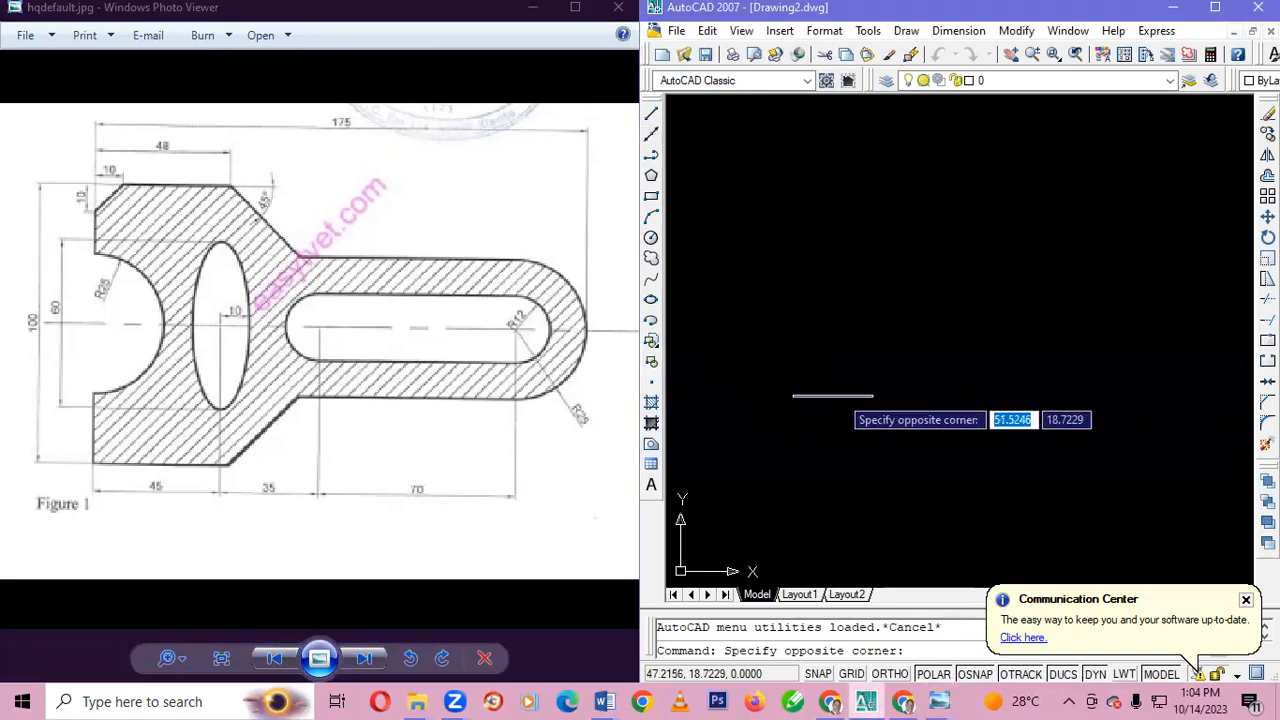
{"action": "left_click", "coordinate": [797, 400]}
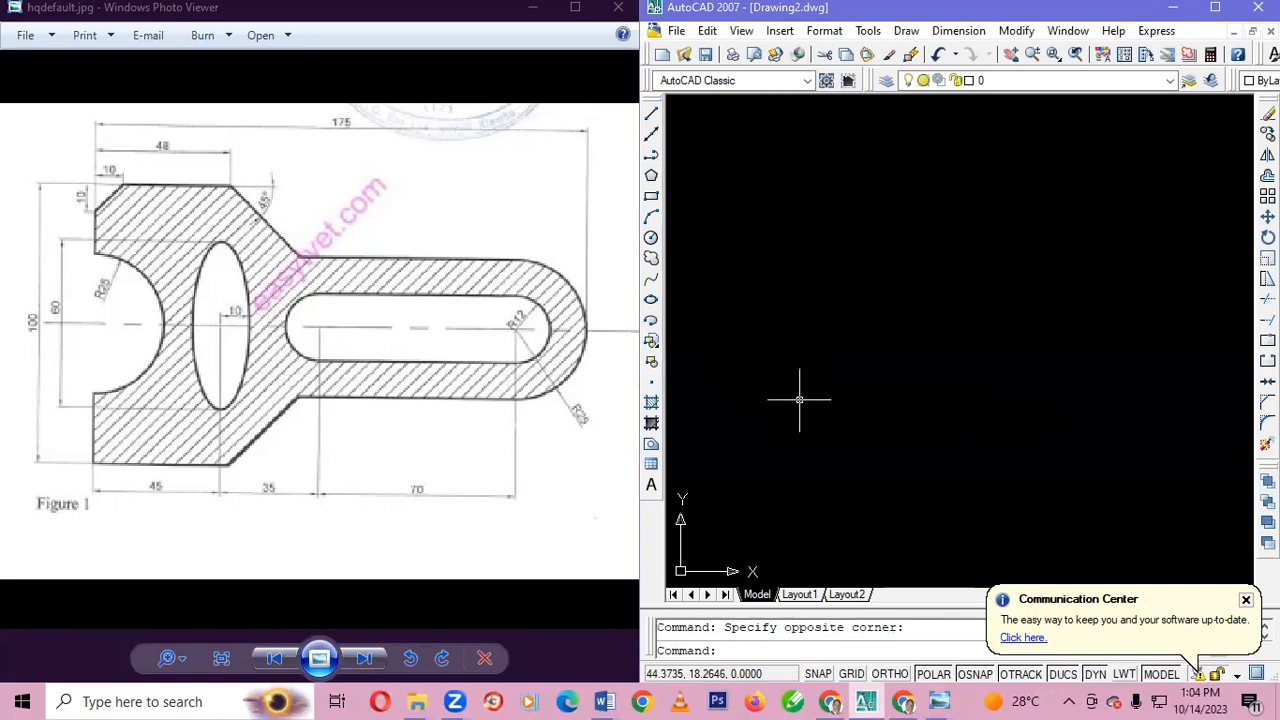
- Draw a horizontal line 45 units long at 0° as the start of the part's bottom edge
{"action": "left_click", "coordinate": [651, 114]}
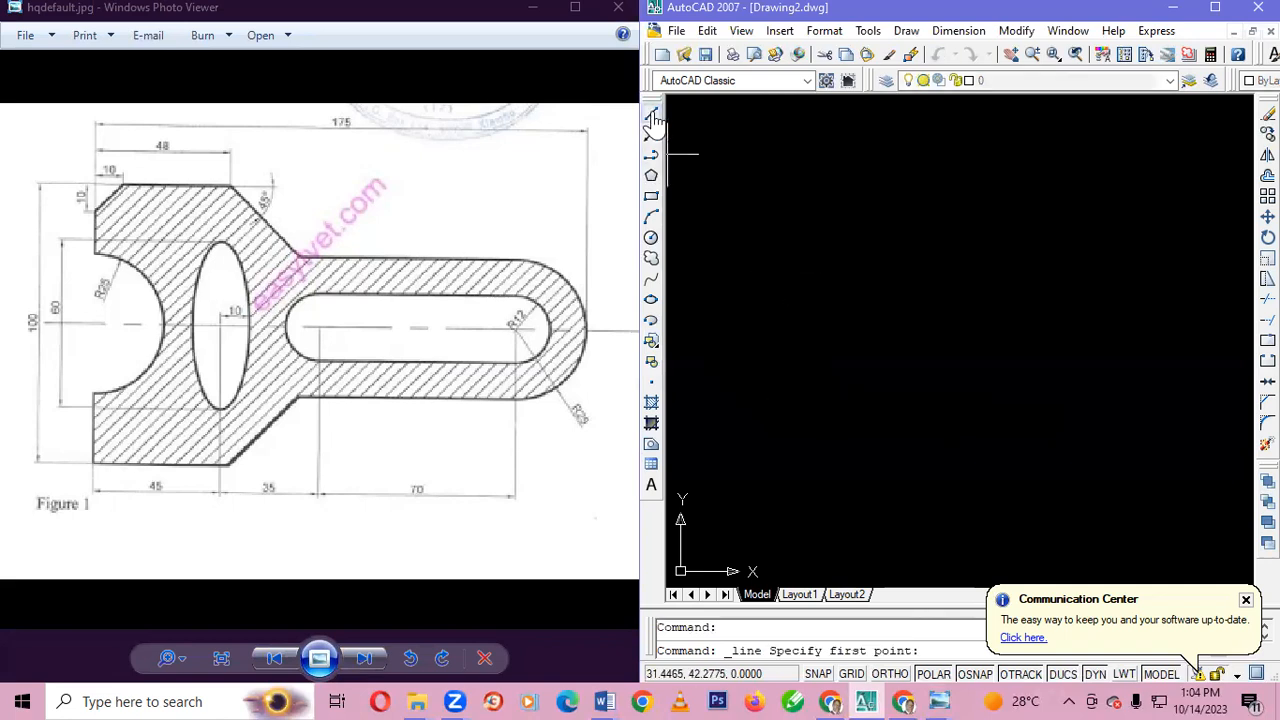
{"action": "left_click", "coordinate": [782, 414]}
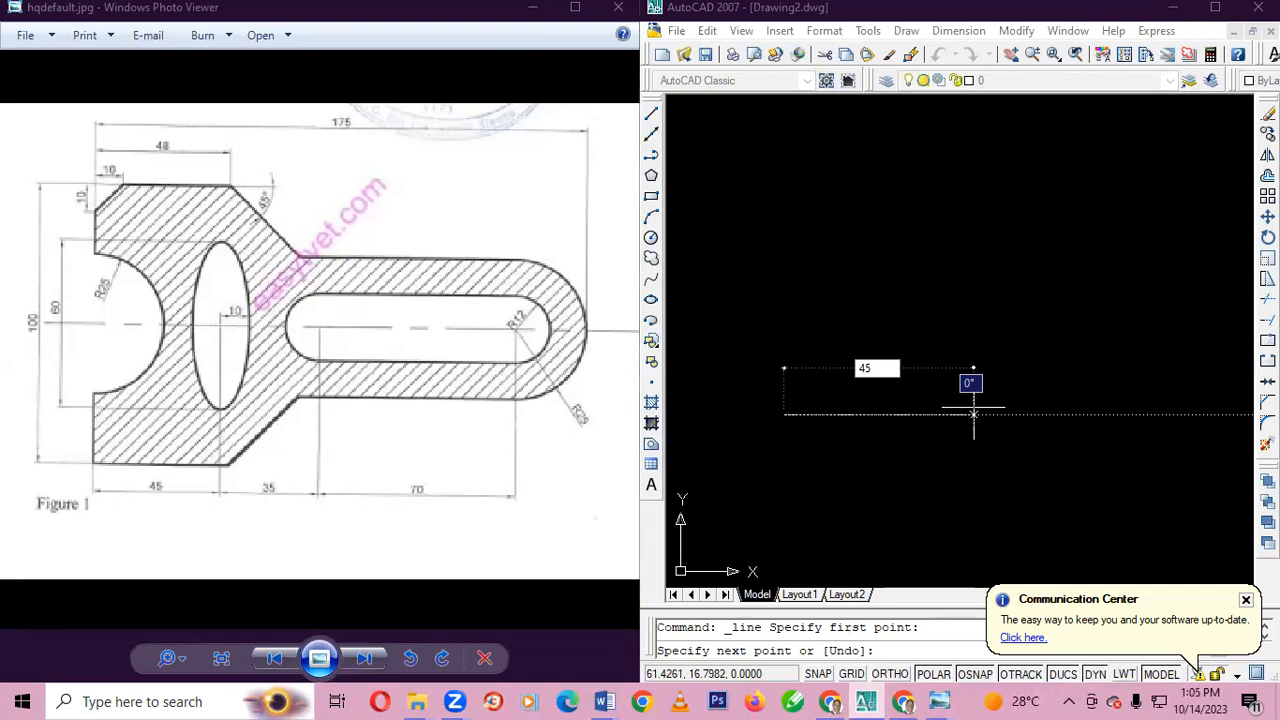
{"action": "key", "text": "Tab"}
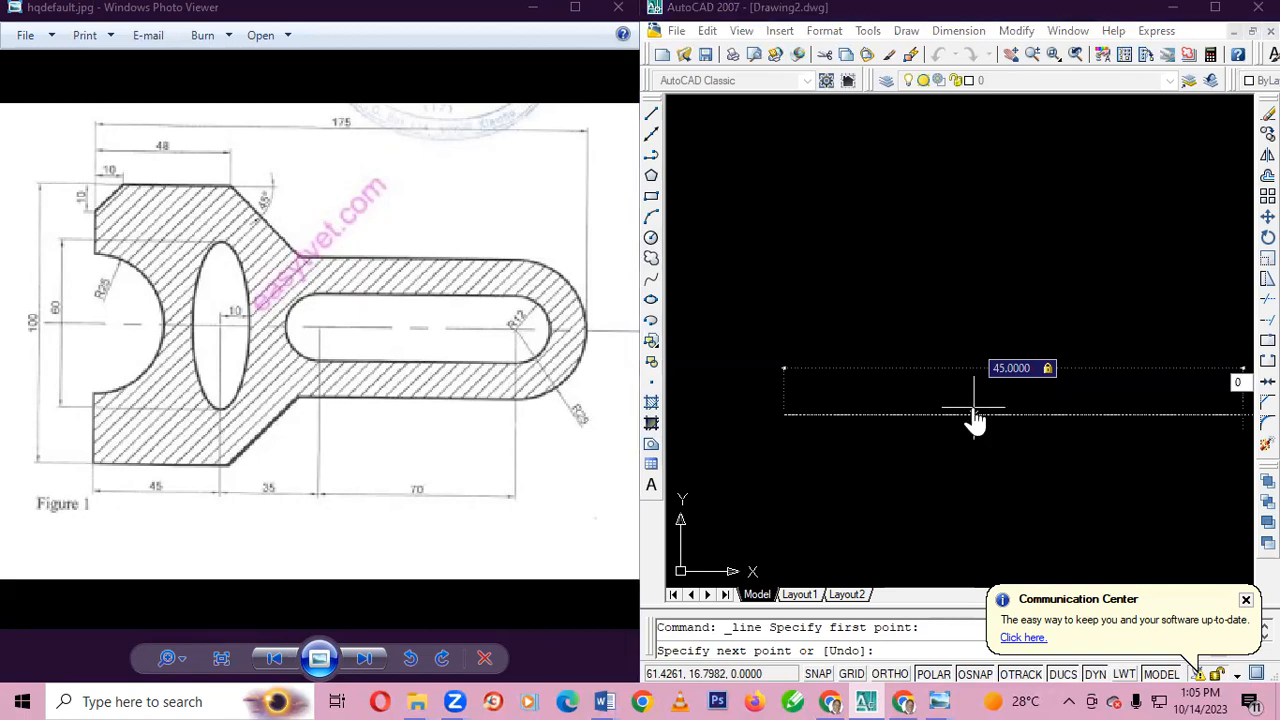
{"action": "key", "text": "Return"}
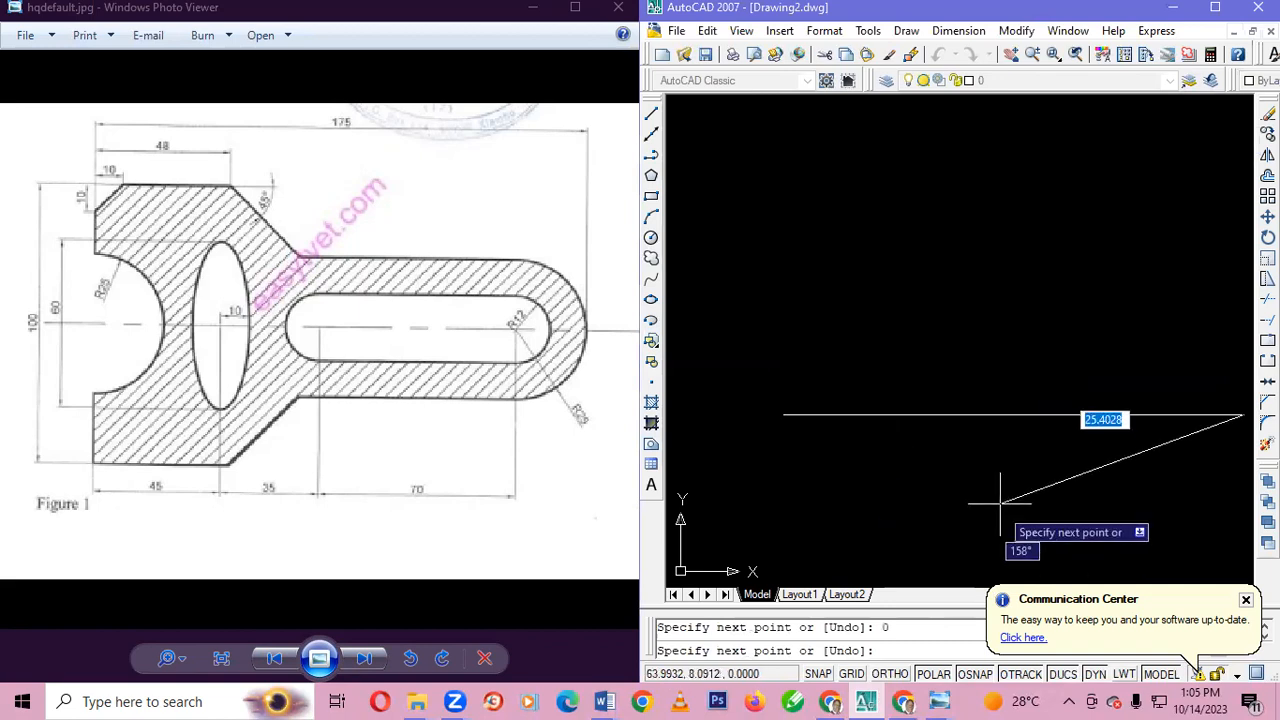
{"action": "key", "text": "Escape"}
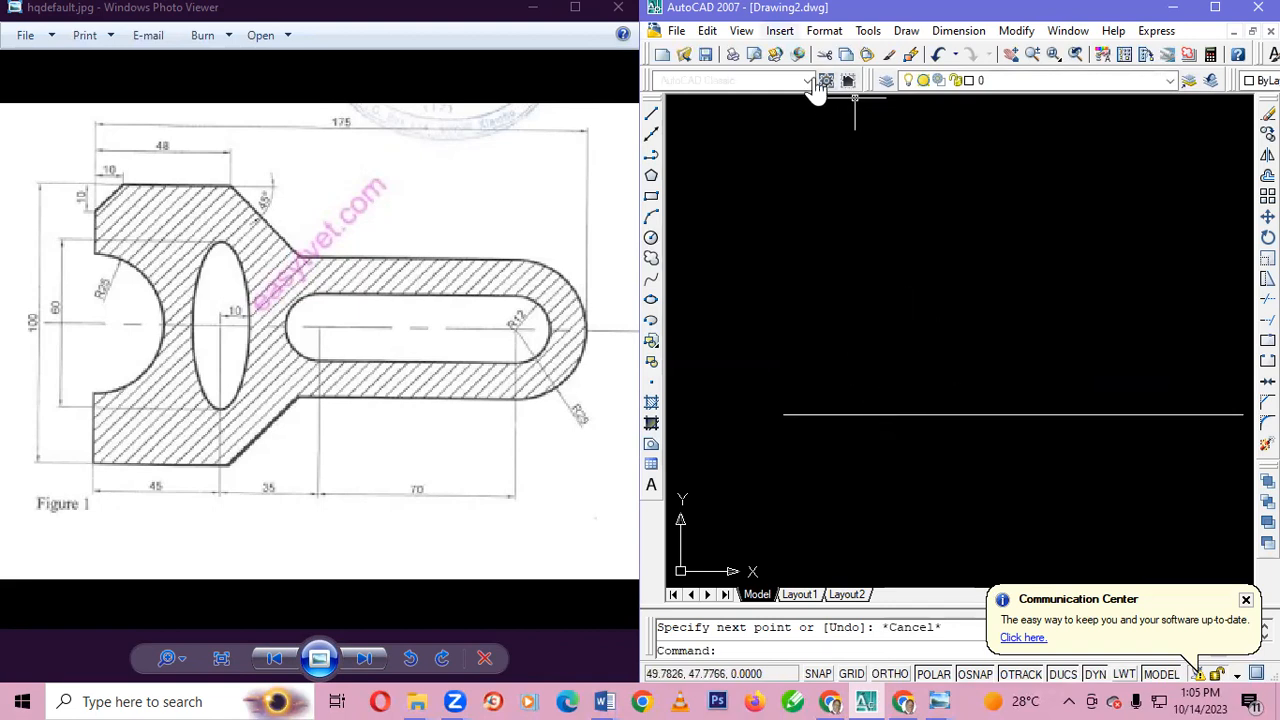
- Extend the bottom edge with a 3-unit line at 0° from the right end of the 45-unit line
{"action": "key", "text": "alt+v"}
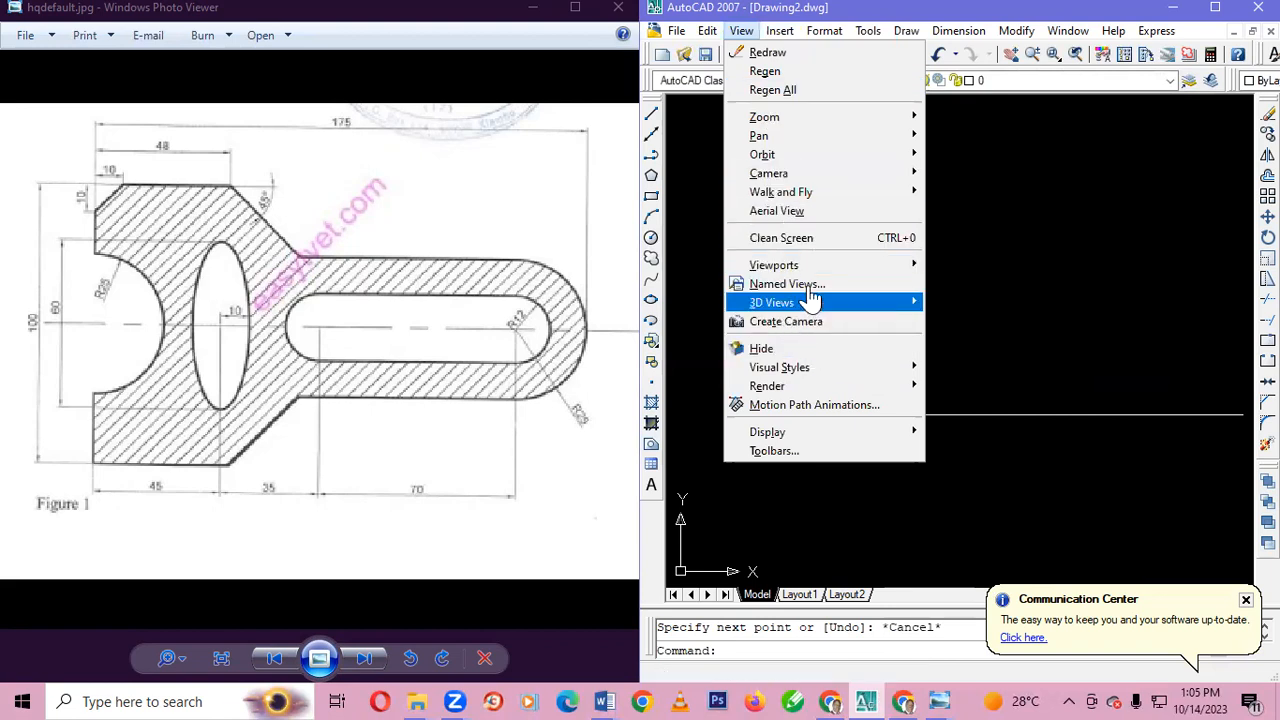
{"action": "mouse_move", "coordinate": [768, 118]}
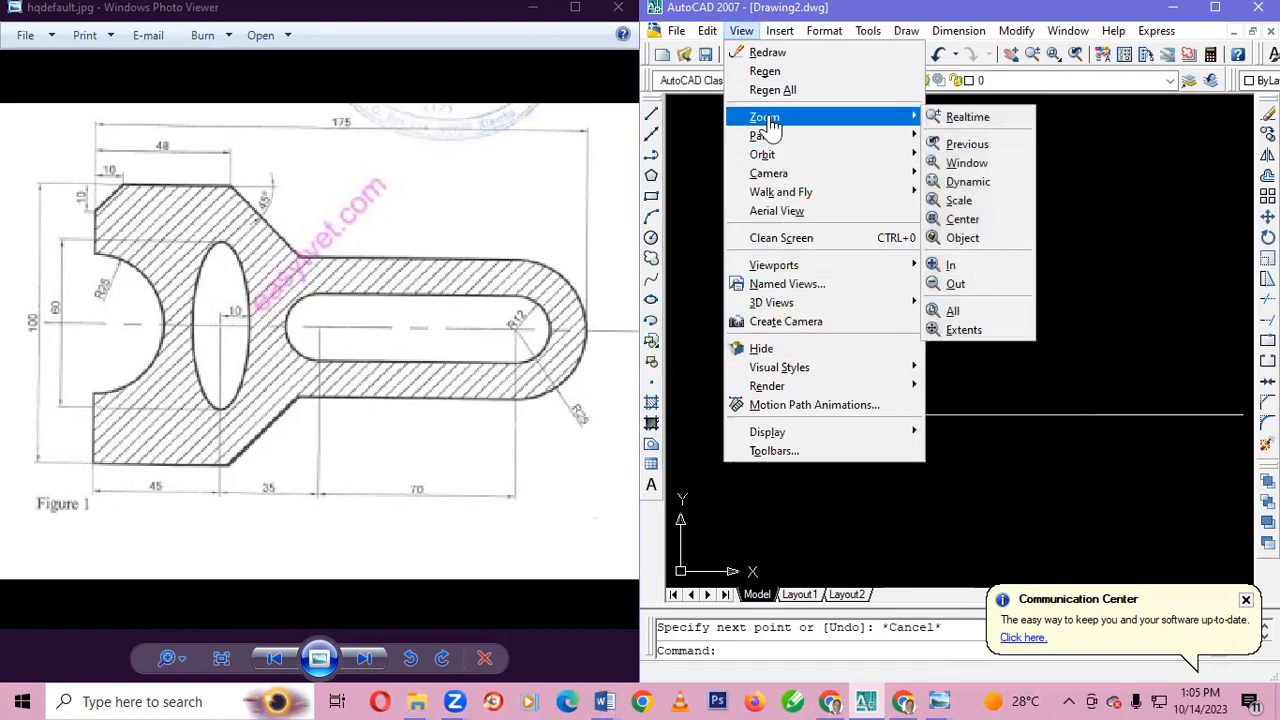
{"action": "left_click", "coordinate": [971, 289]}
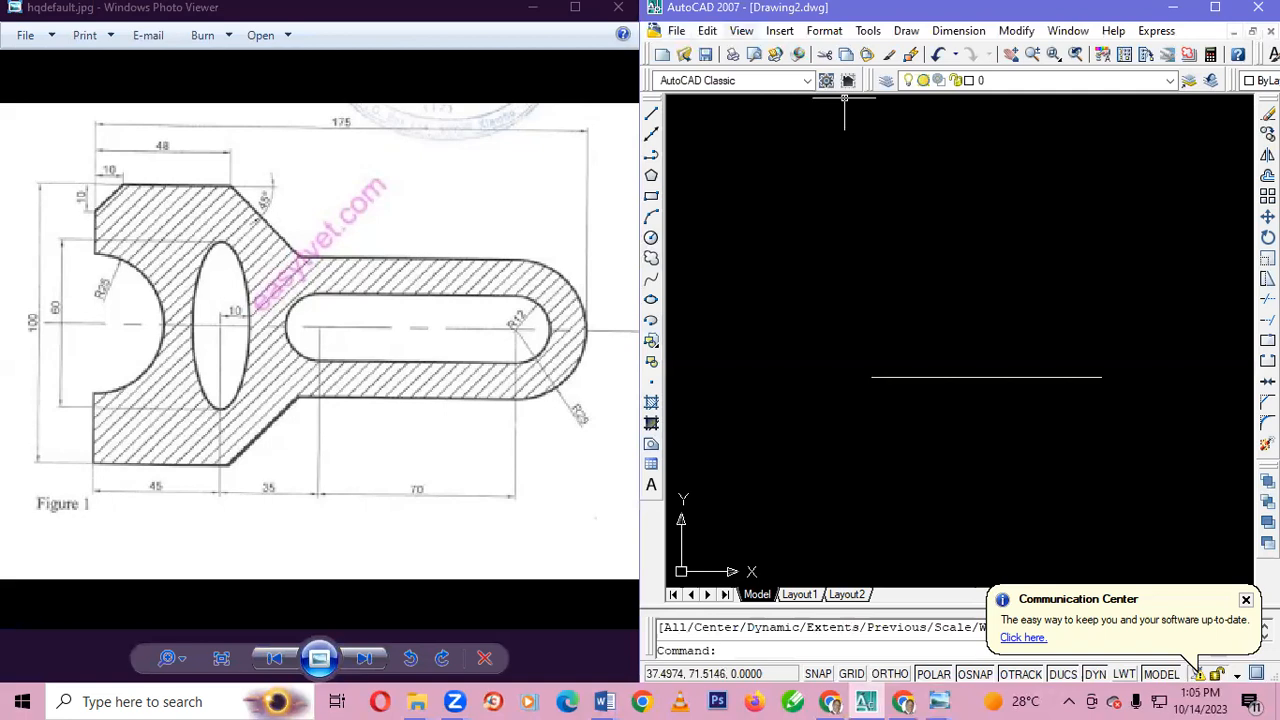
{"action": "left_click", "coordinate": [741, 30]}
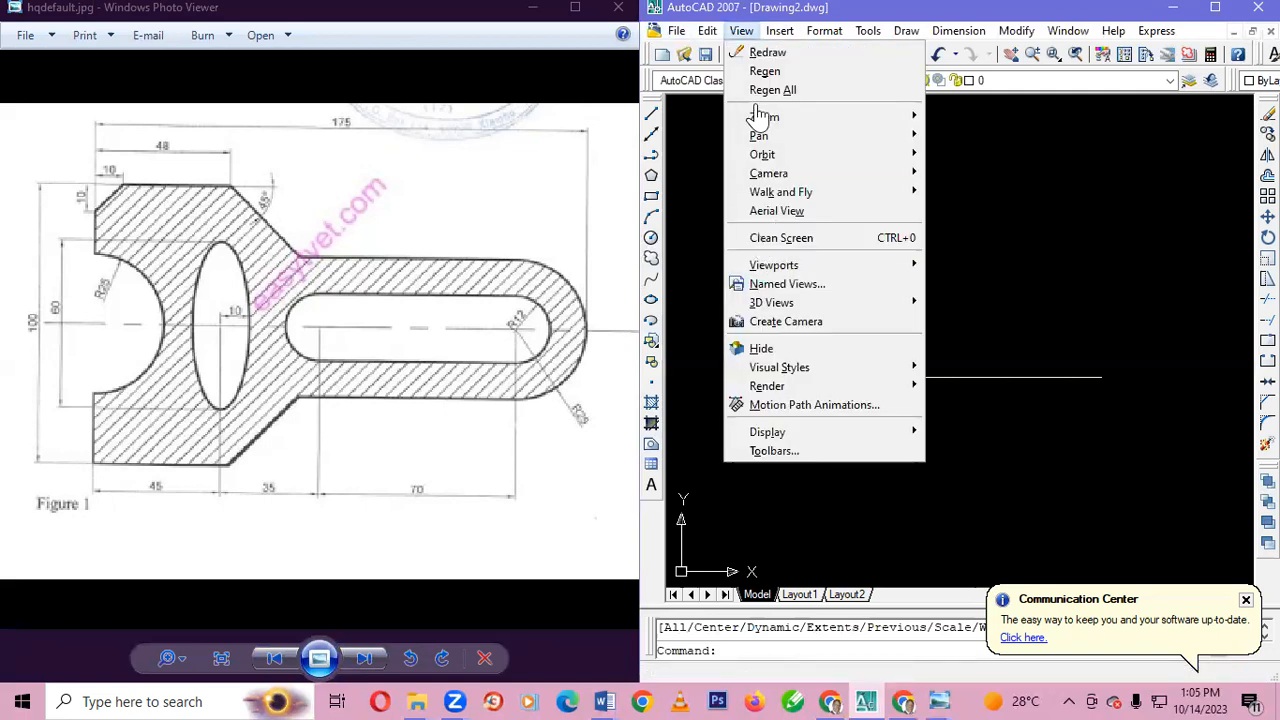
{"action": "mouse_move", "coordinate": [762, 120]}
{"action": "left_click", "coordinate": [955, 285]}
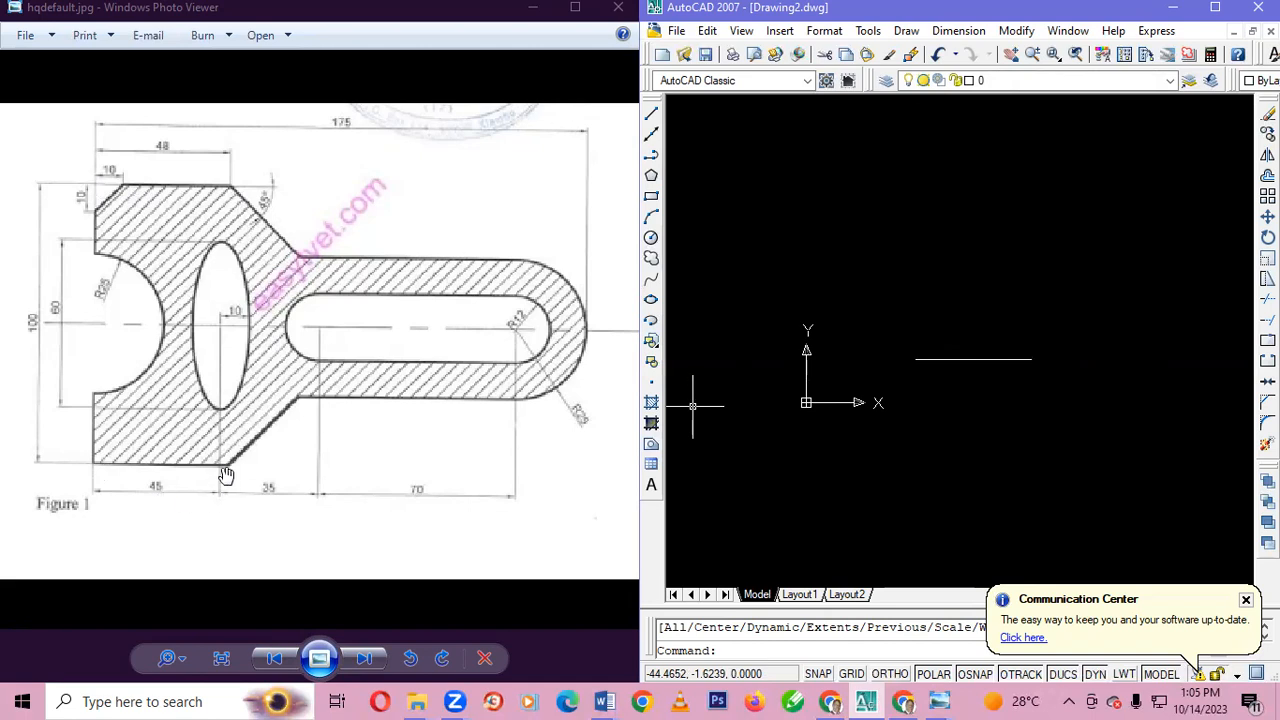
{"action": "left_click", "coordinate": [651, 116]}
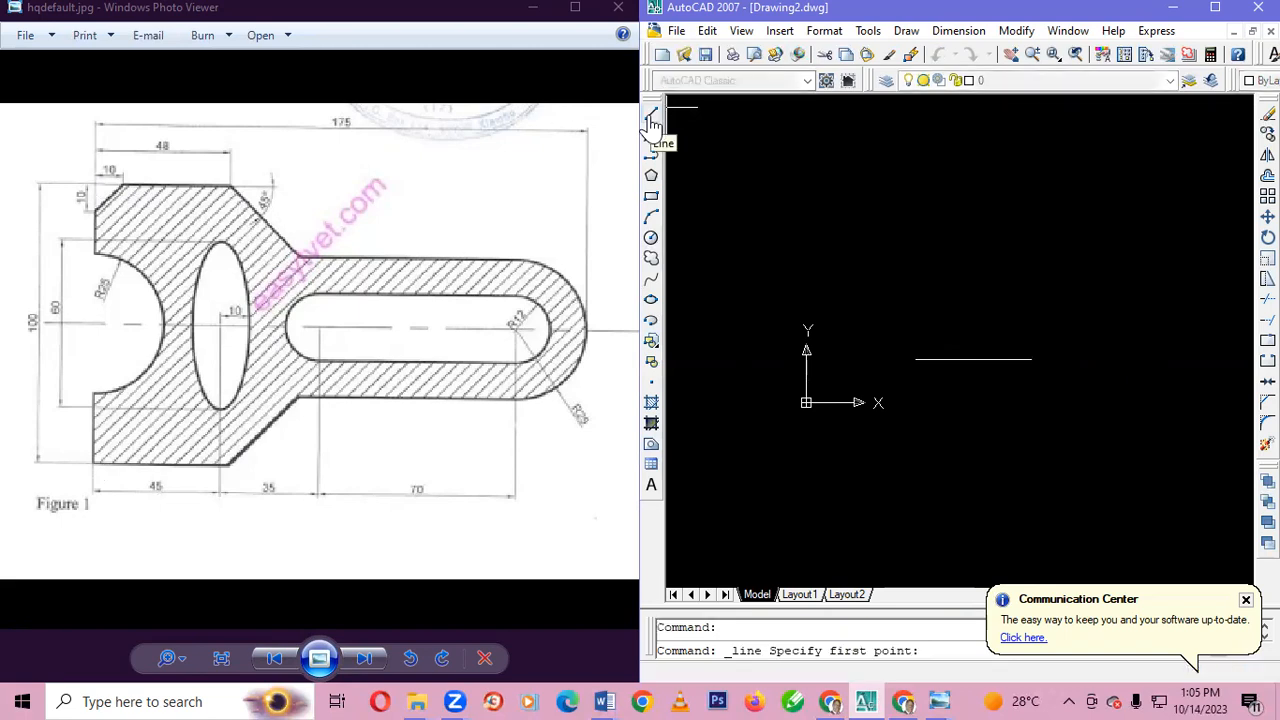
{"action": "left_click", "coordinate": [1031, 359]}
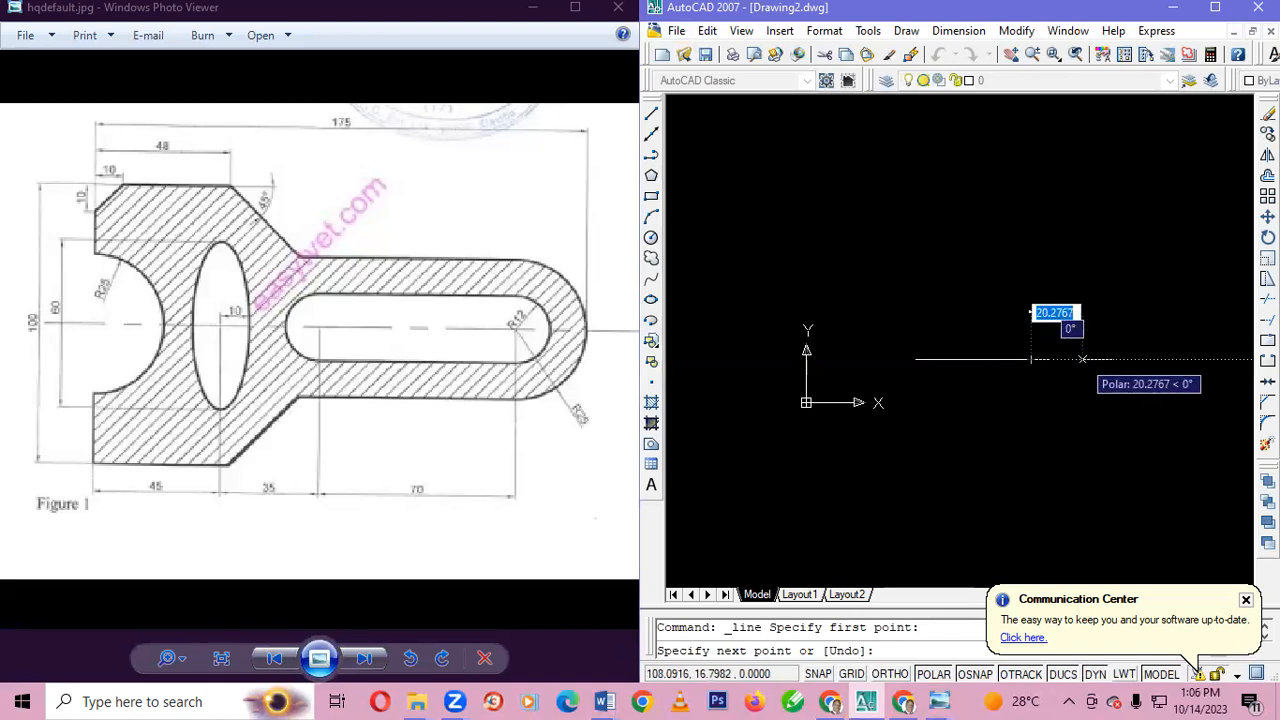
{"action": "type", "text": "3"}
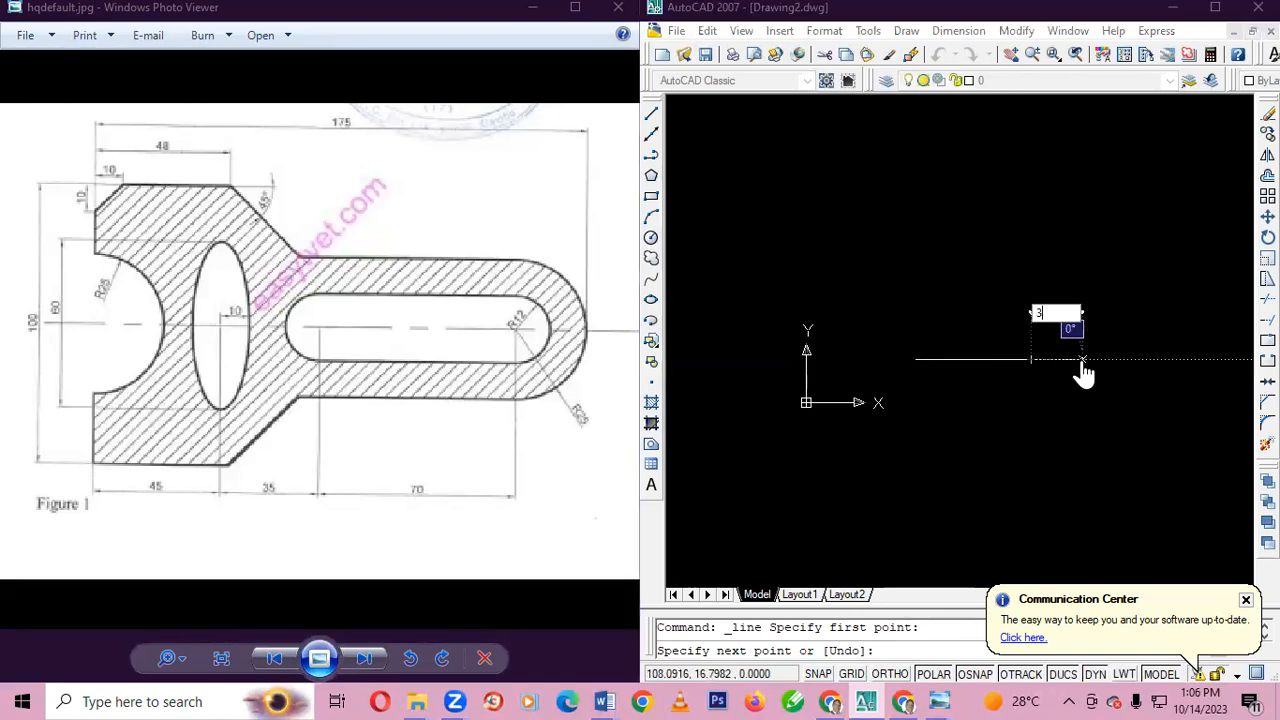
{"action": "key", "text": "Tab"}
{"action": "type", "text": "0"}
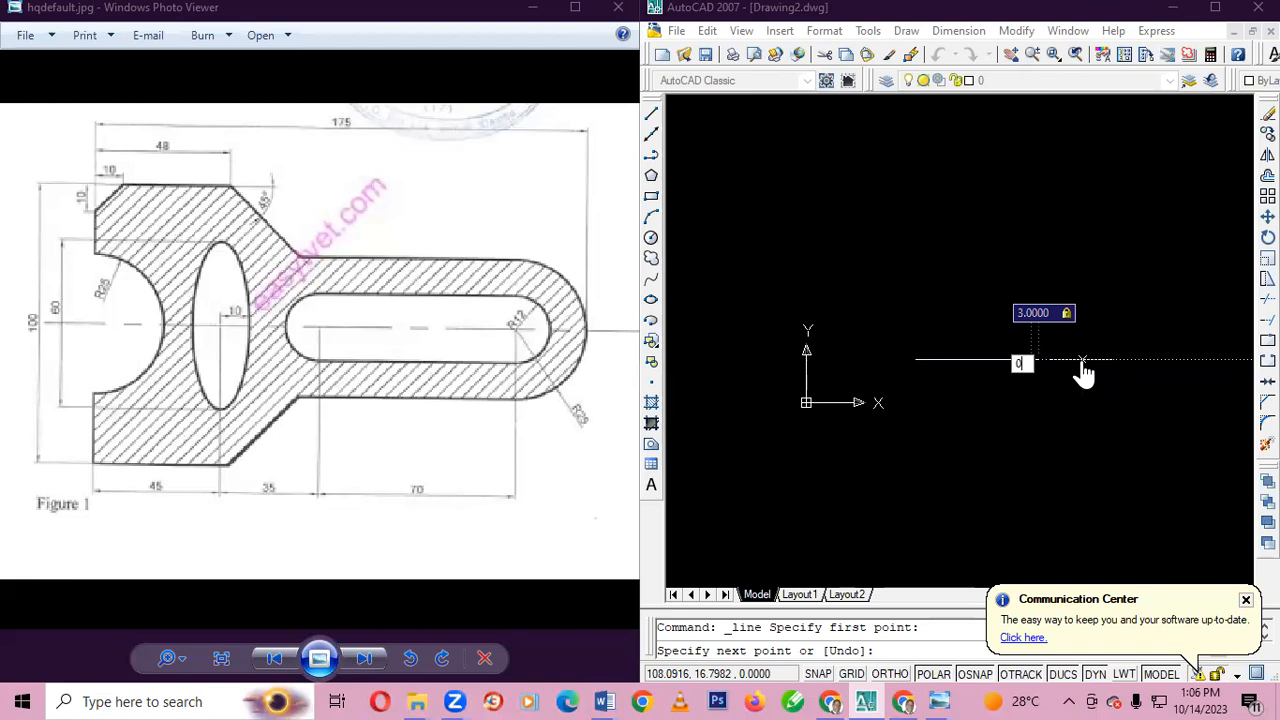
{"action": "key", "text": "Return"}
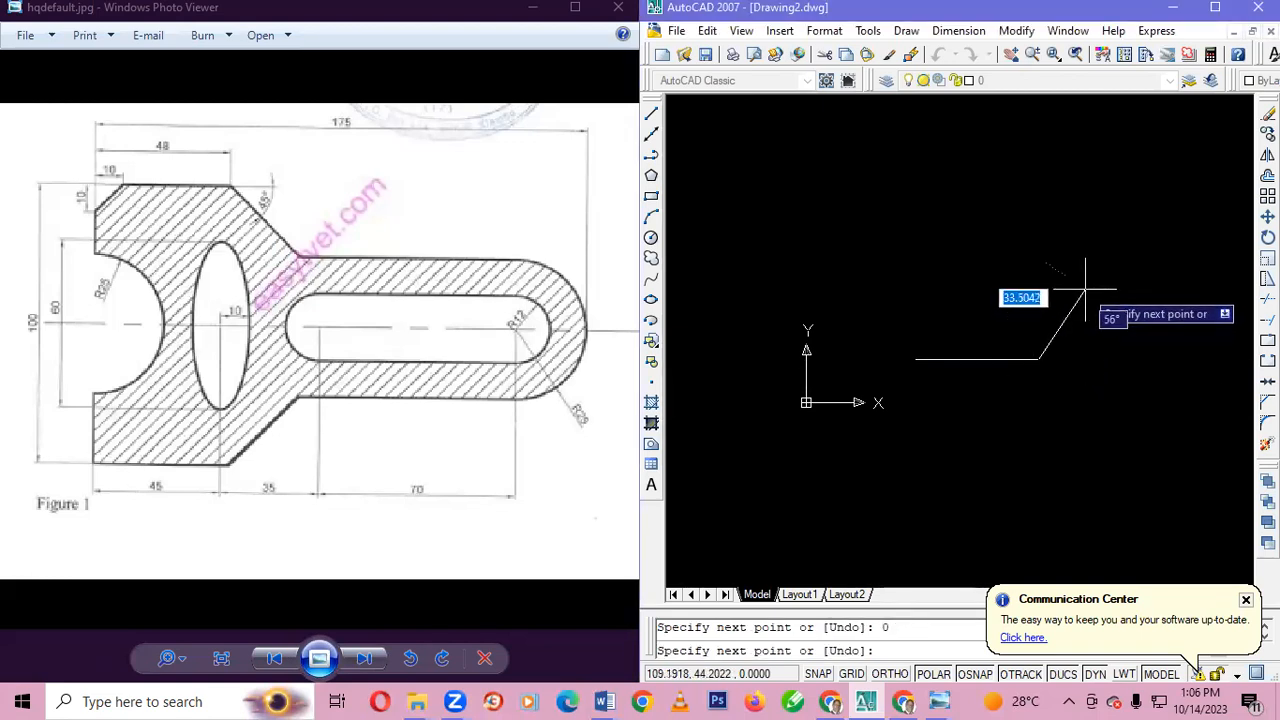
{"action": "key", "text": "Escape"}
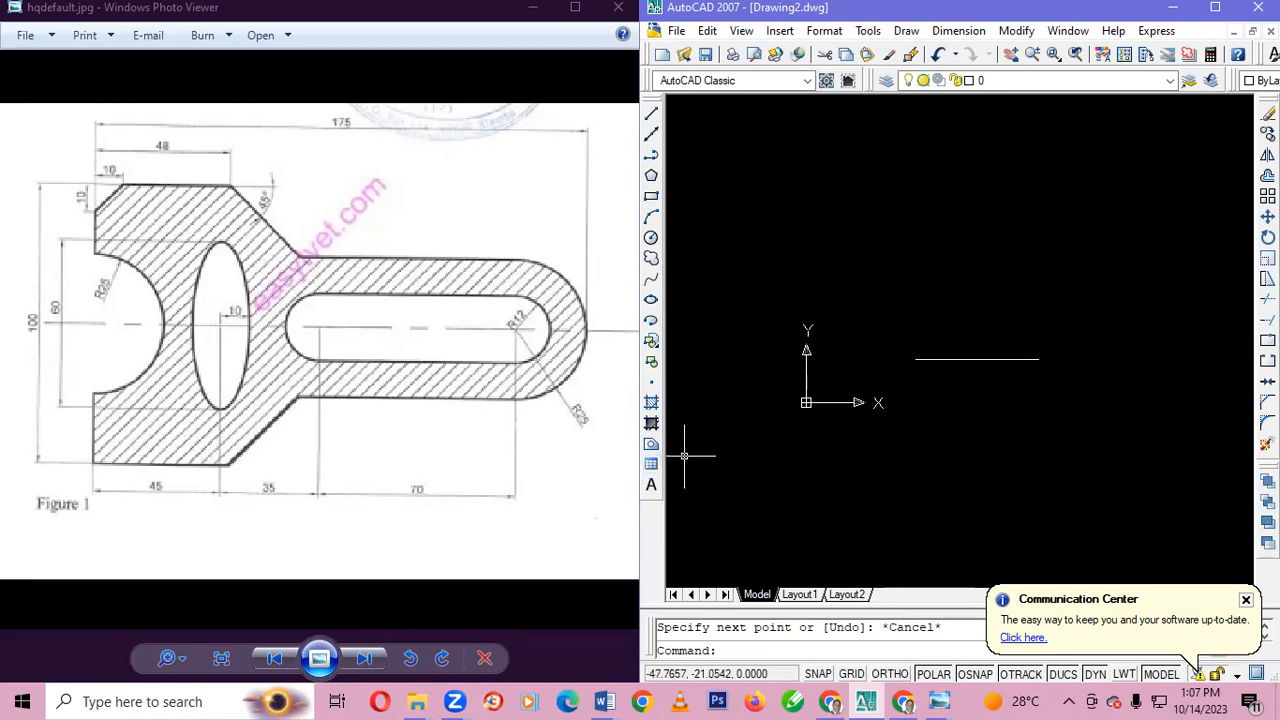
{"action": "left_click", "coordinate": [651, 113]}
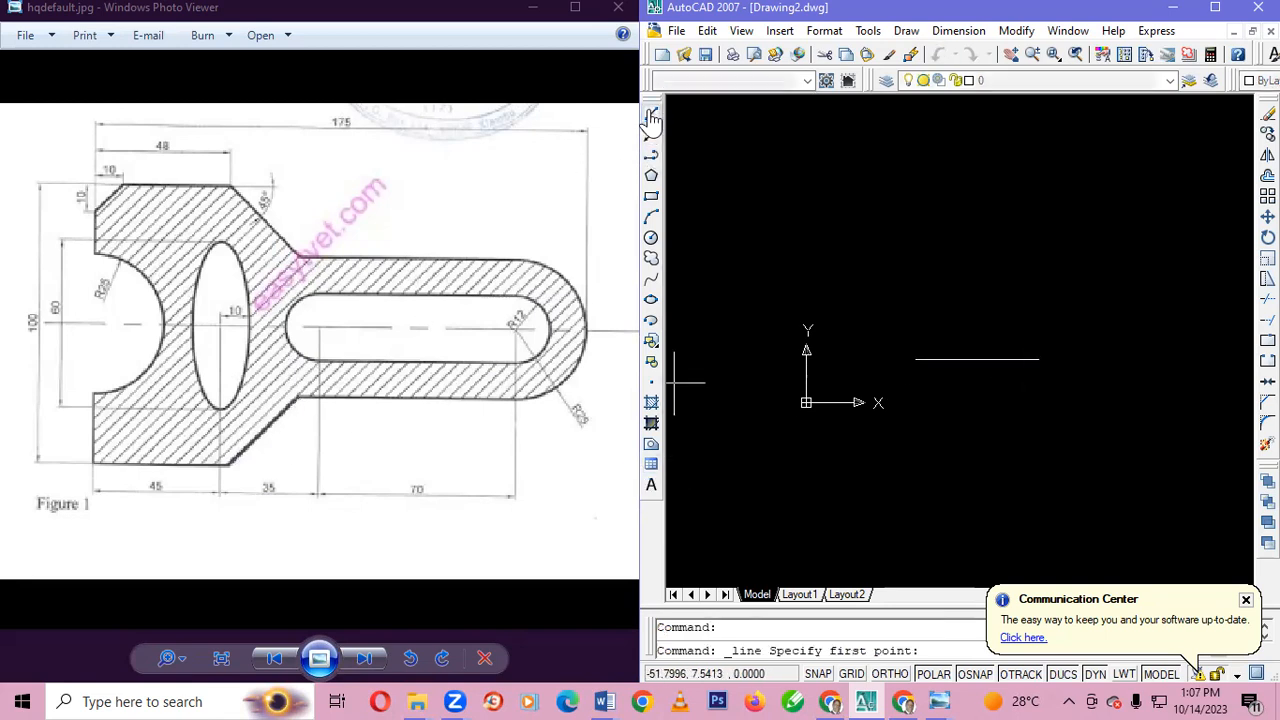
{"action": "left_click", "coordinate": [1040, 358]}
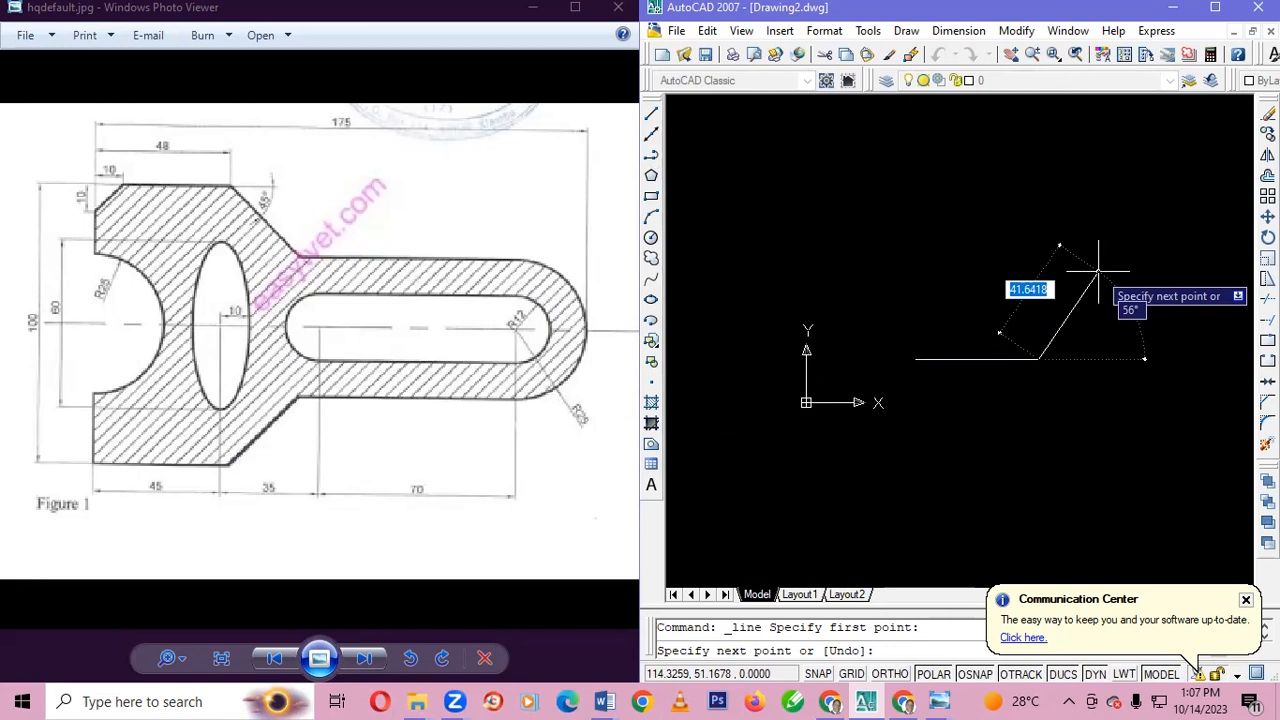
{"action": "key", "text": "Escape"}
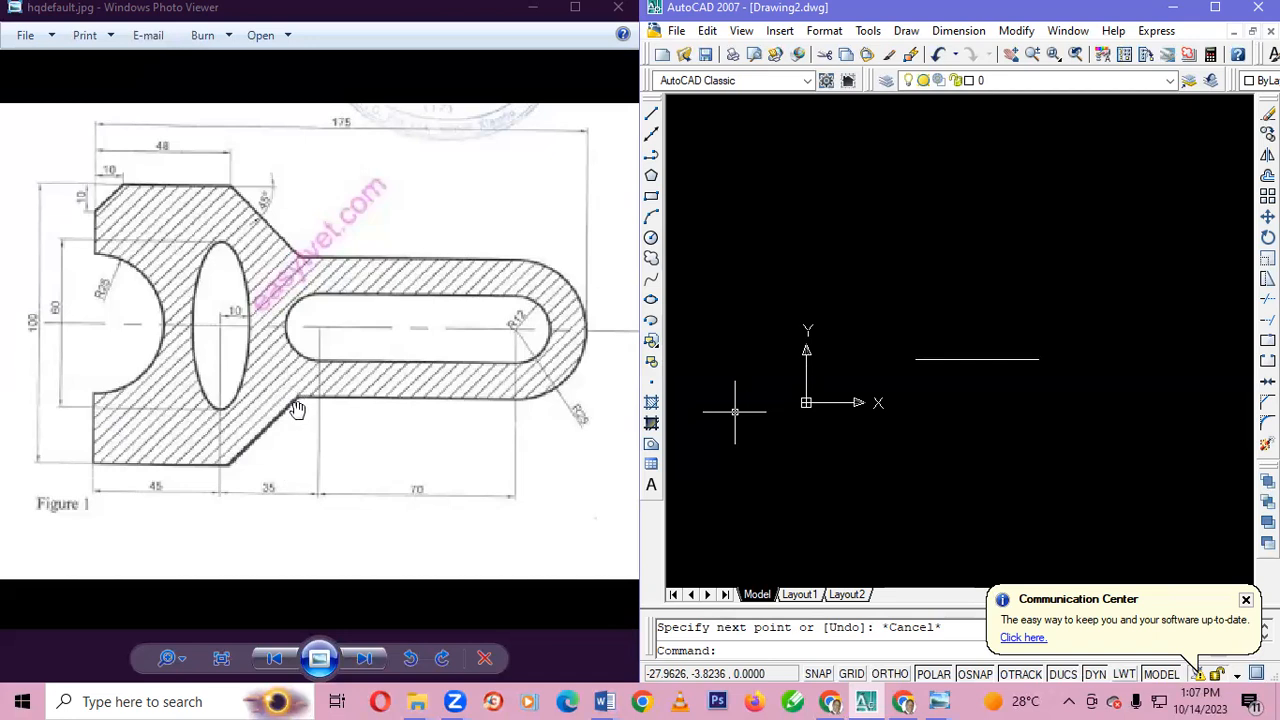
- Draw a slanted line 20 units long at 45° from the right end of the bottom edge
{"action": "left_click", "coordinate": [651, 113]}
{"action": "left_click", "coordinate": [1039, 358]}
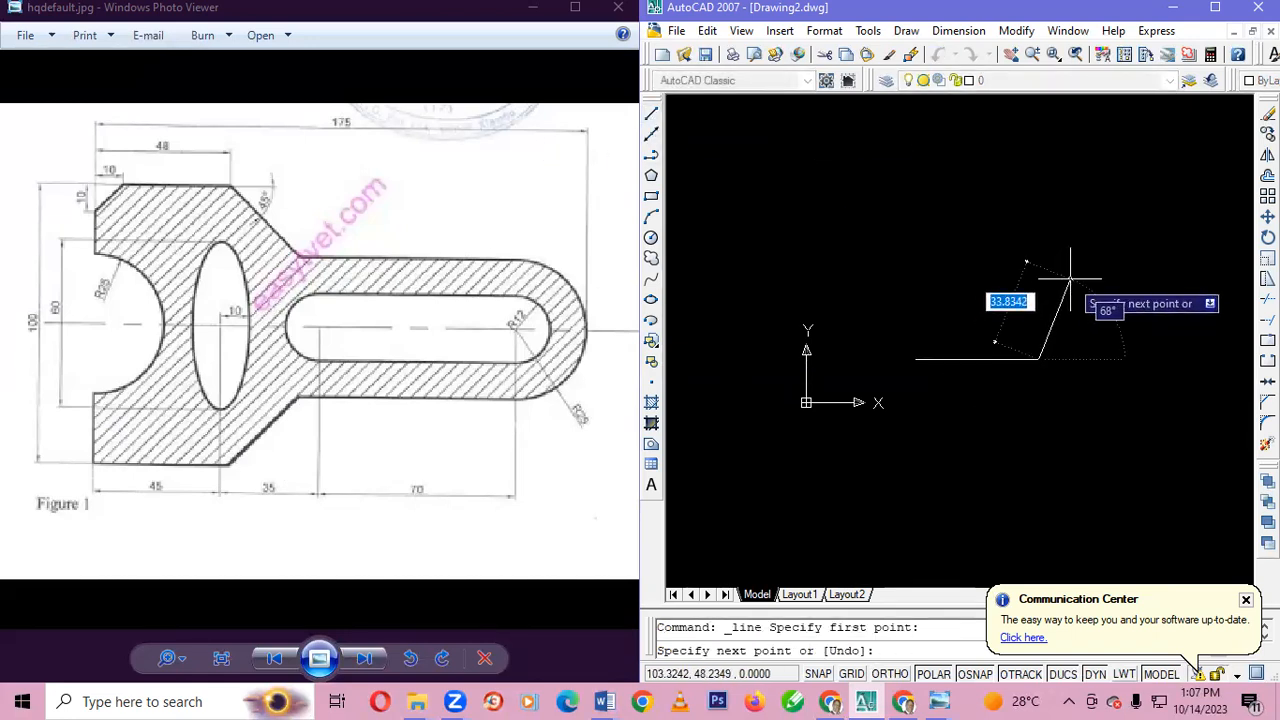
{"action": "type", "text": "20"}
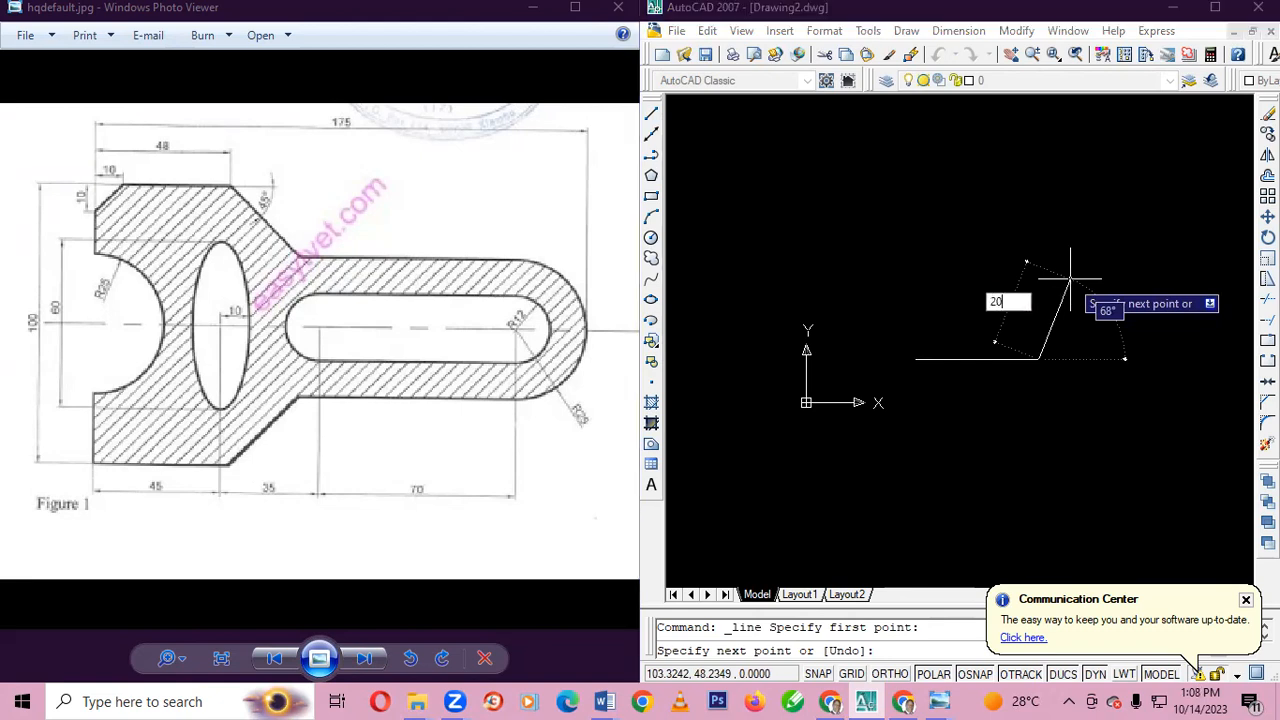
{"action": "key", "text": "Tab"}
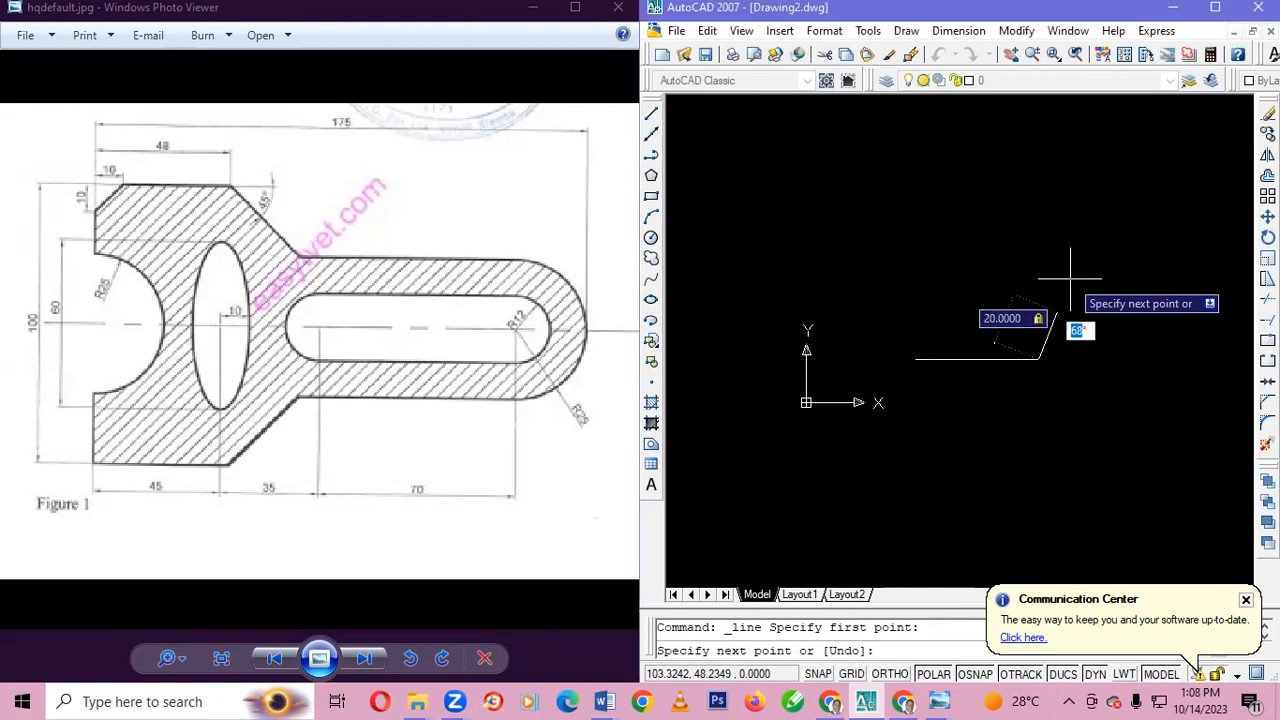
{"action": "type", "text": "45"}
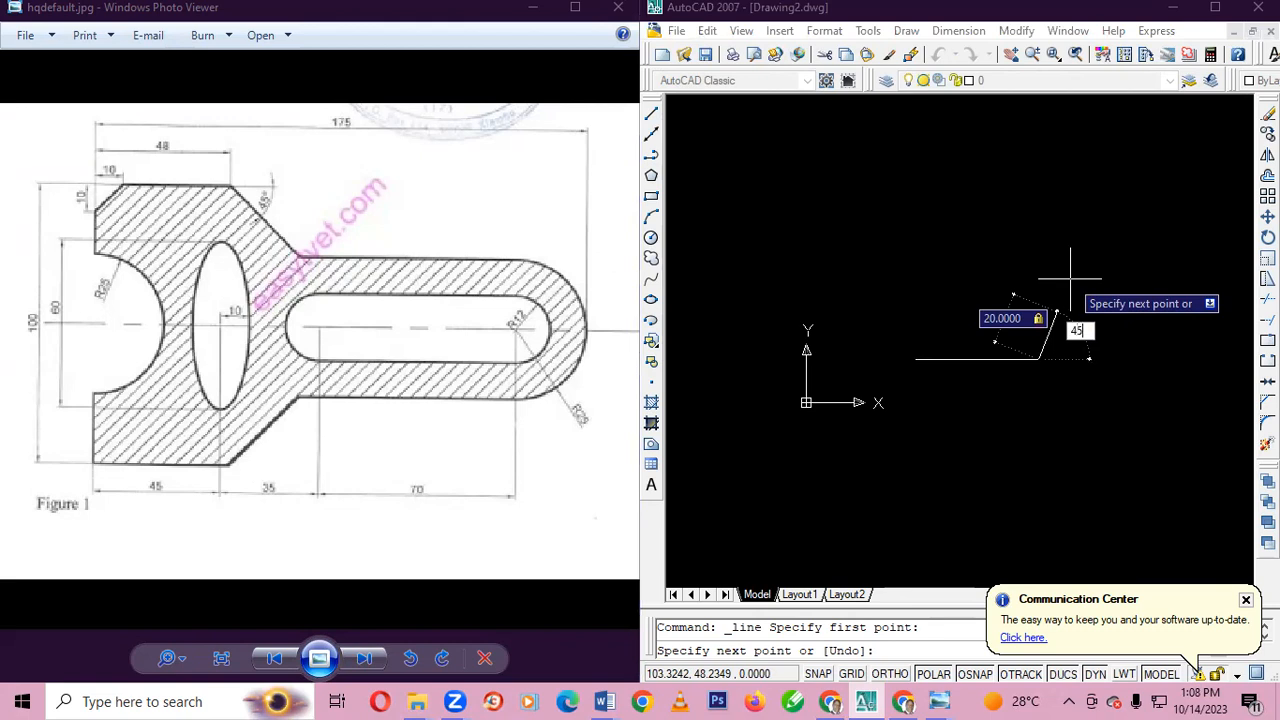
{"action": "key", "text": "Return"}
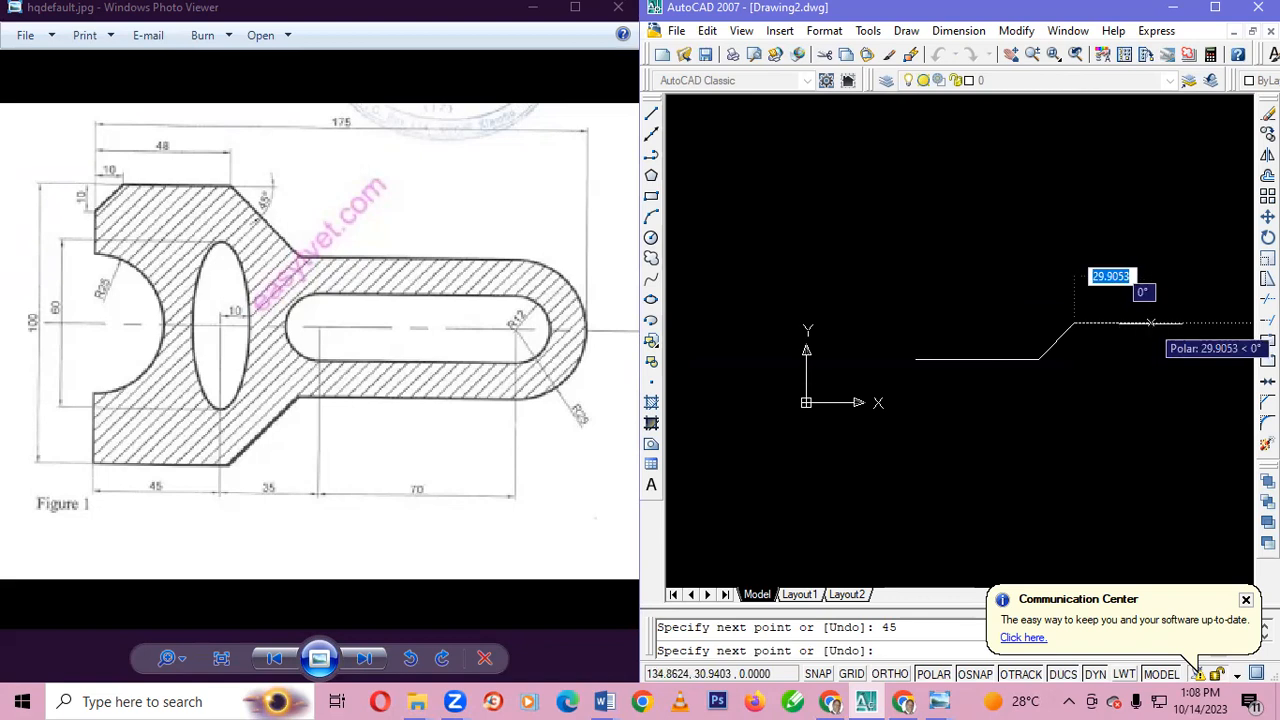
{"action": "key", "text": "Escape"}
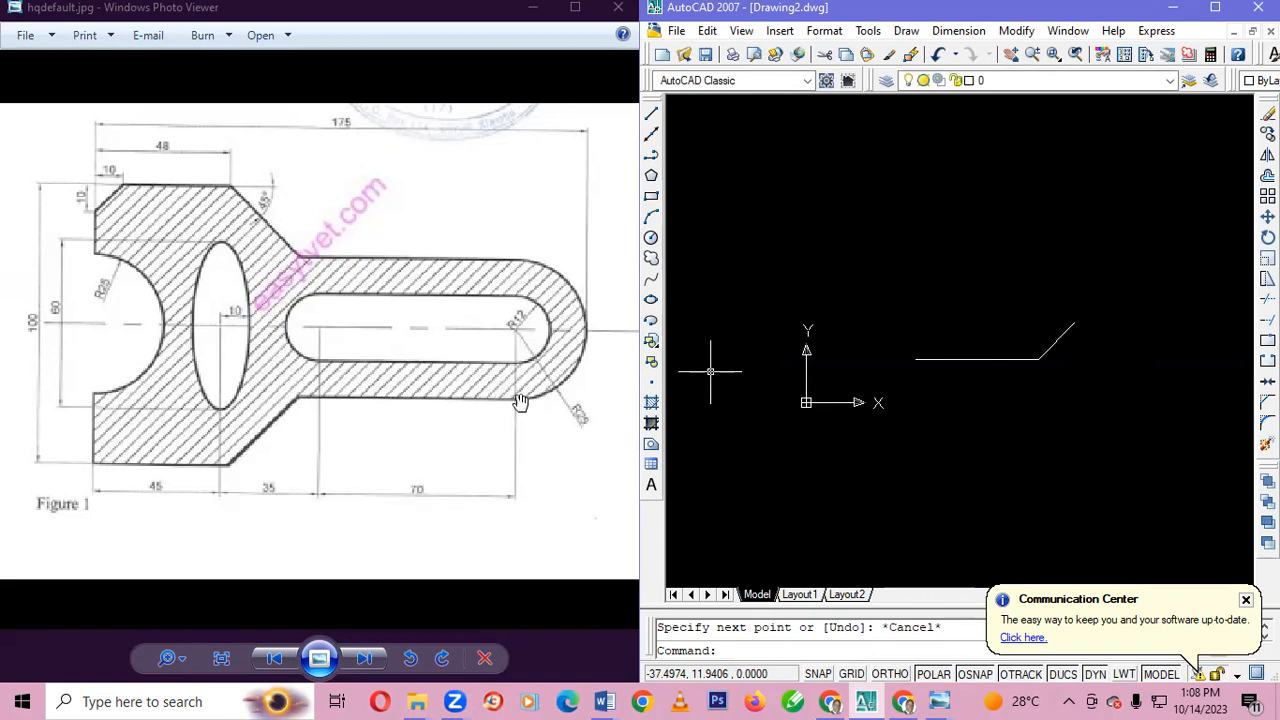
- Dismiss the Communication Center notice and move all drawn lines up and to the left, above the coordinate origin
{"action": "left_click", "coordinate": [652, 116]}
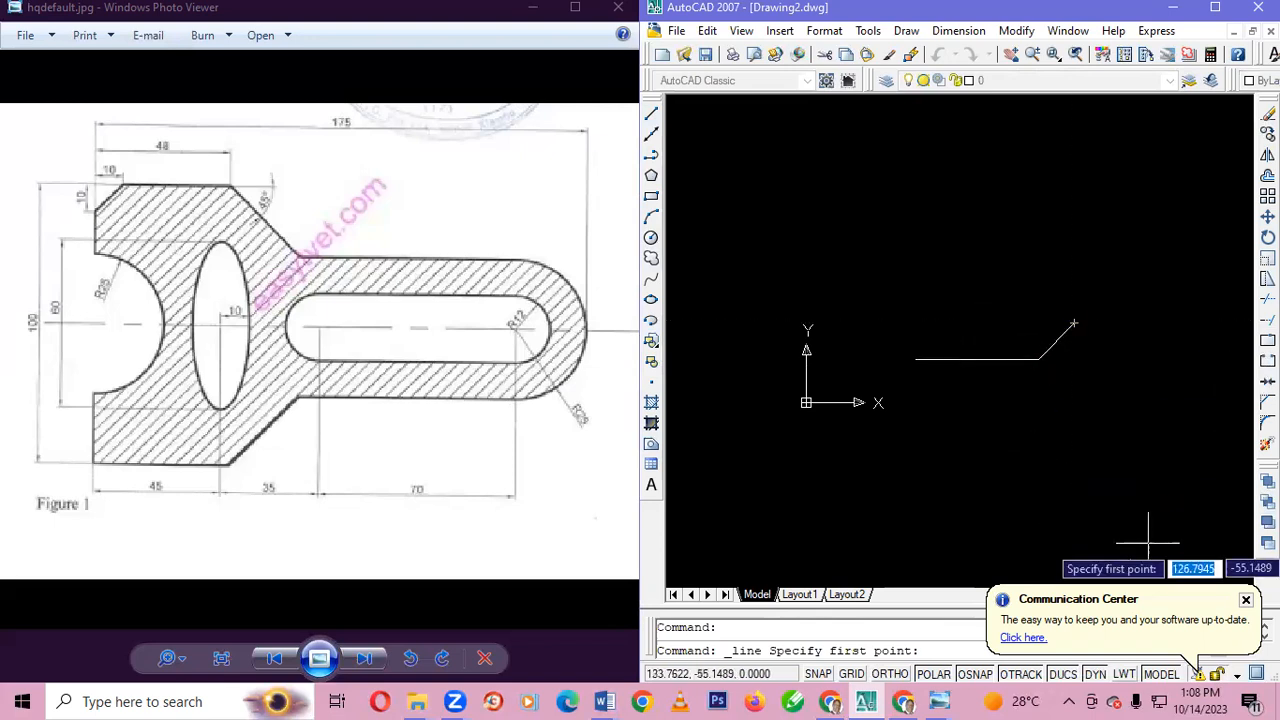
{"action": "left_click", "coordinate": [1246, 599]}
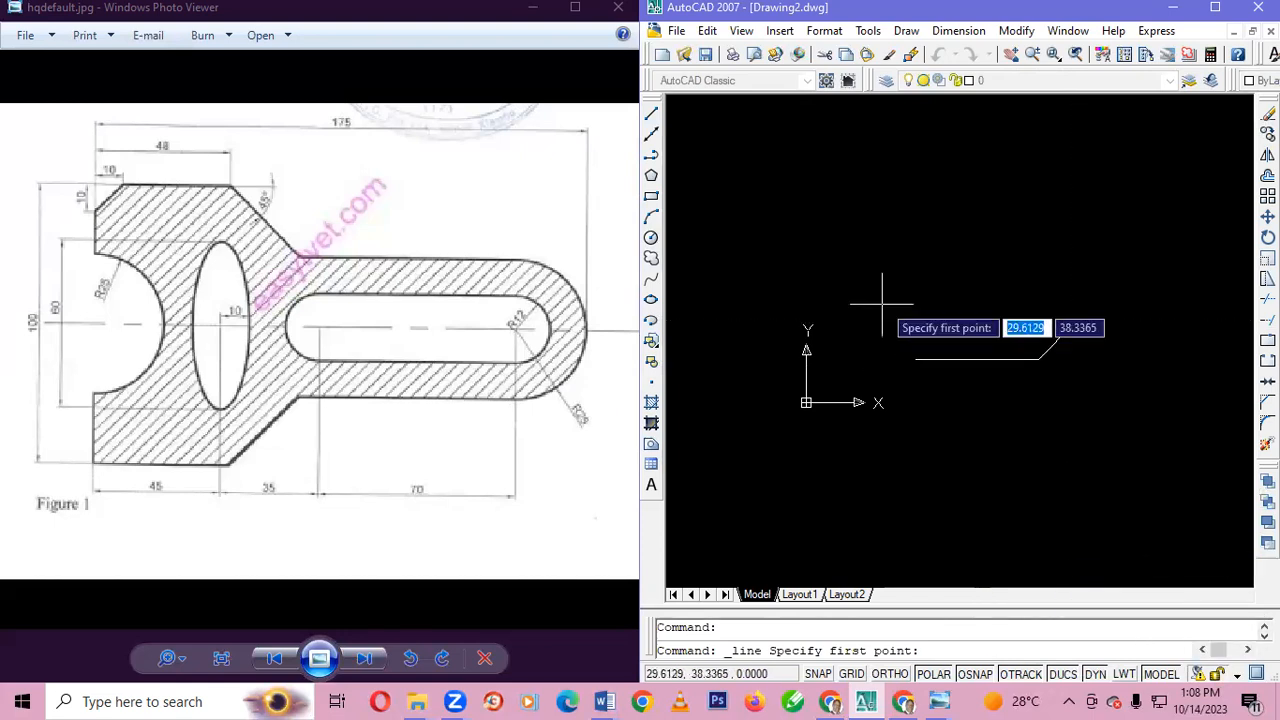
{"action": "key", "text": "ctrl+a"}
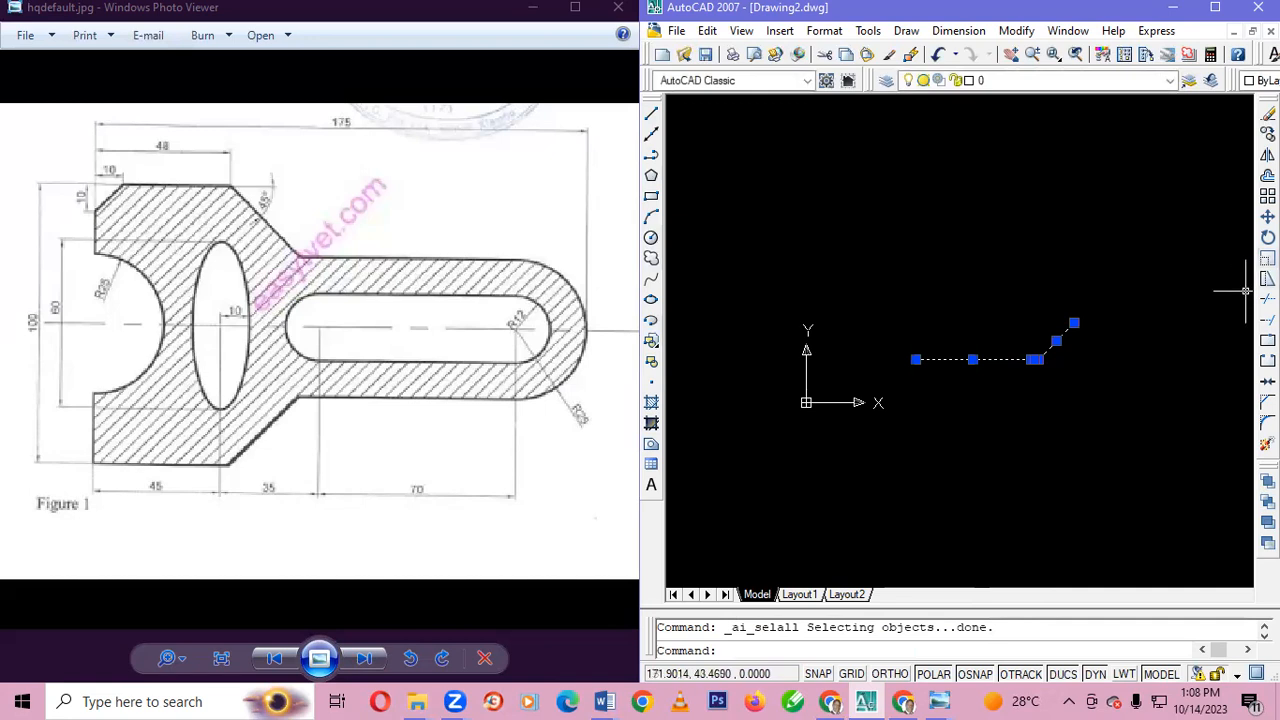
{"action": "left_click", "coordinate": [1267, 216]}
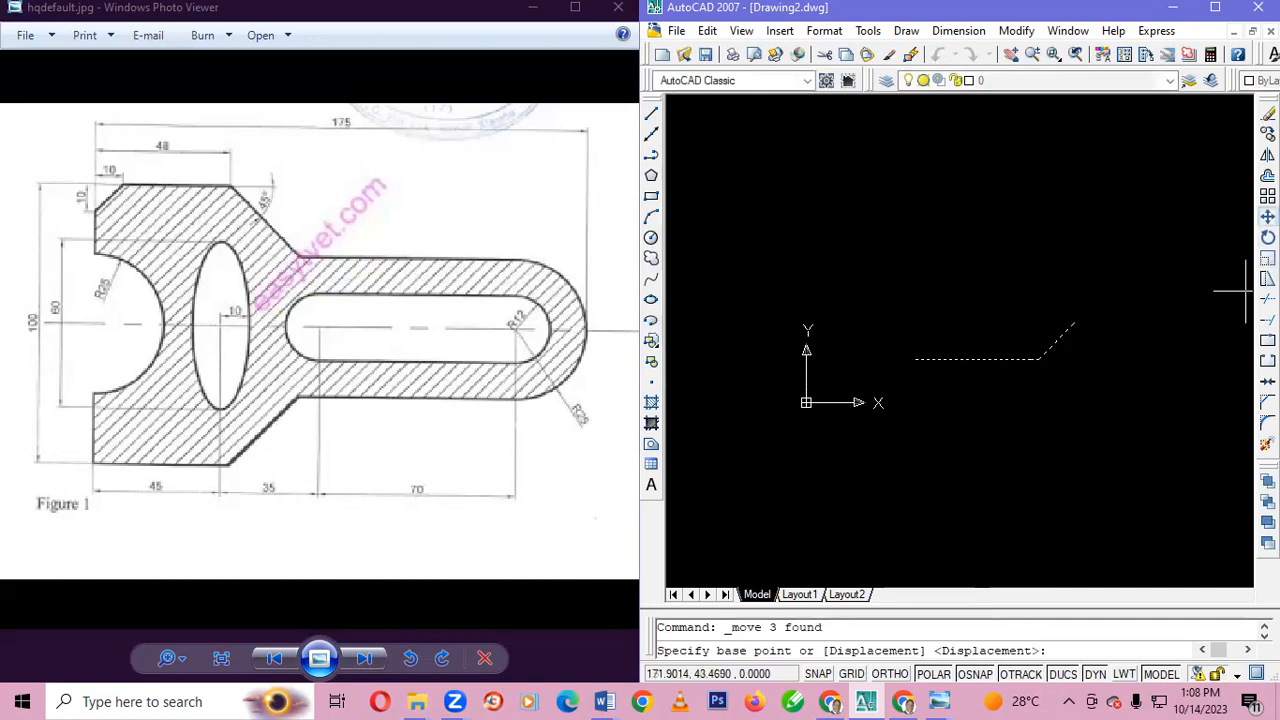
{"action": "left_click", "coordinate": [1031, 359]}
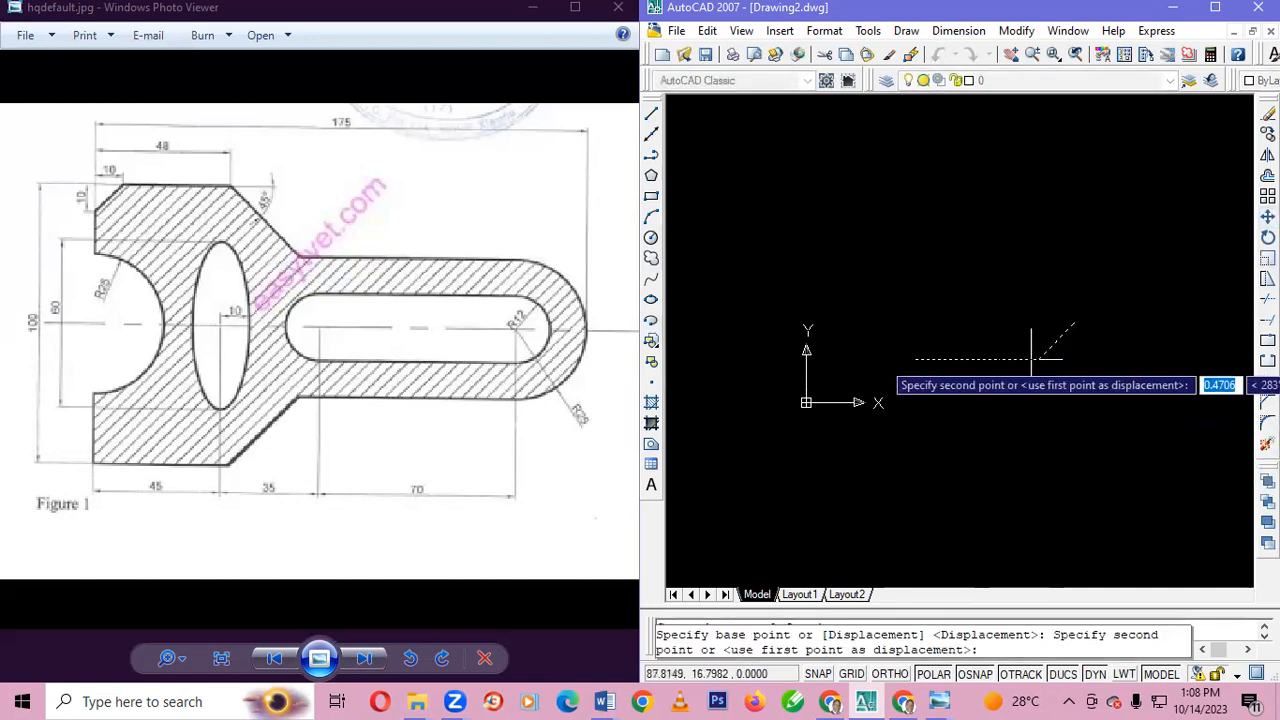
{"action": "left_click", "coordinate": [882, 297]}
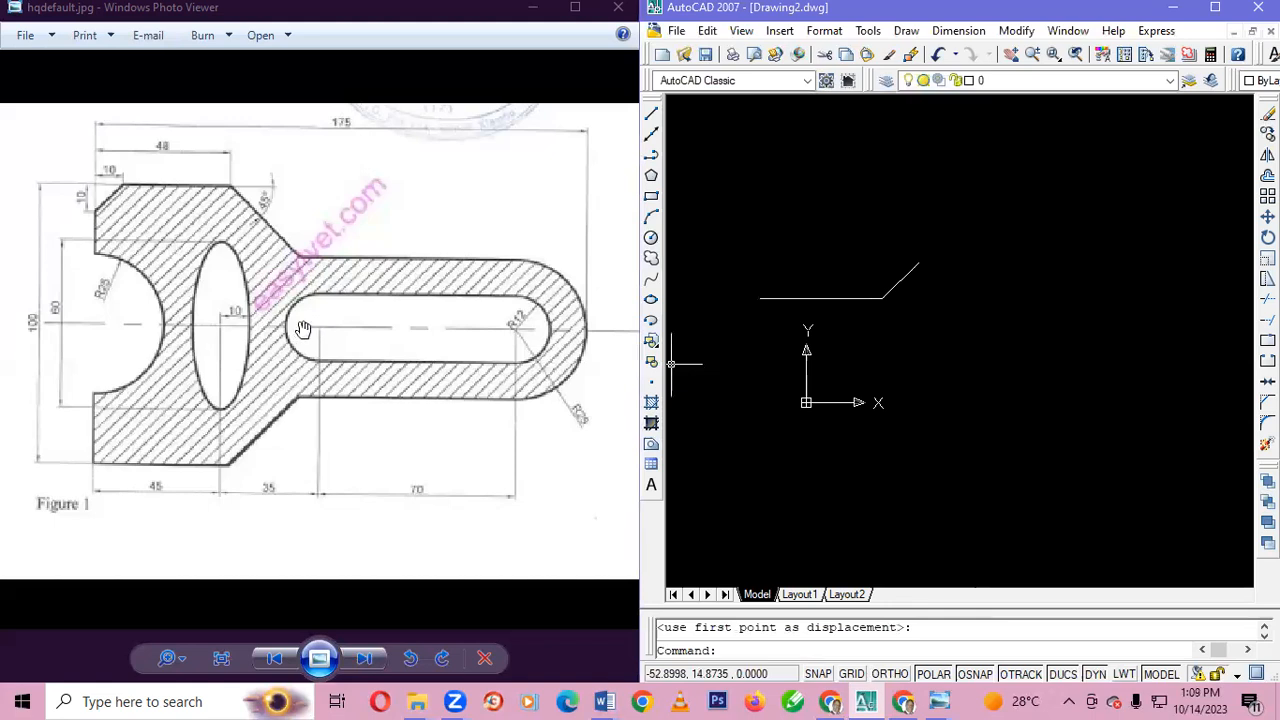
- Draw a horizontal line 12 units long at 0° from the upper end of the slanted line
{"action": "left_click", "coordinate": [651, 113]}
{"action": "left_click", "coordinate": [918, 263]}
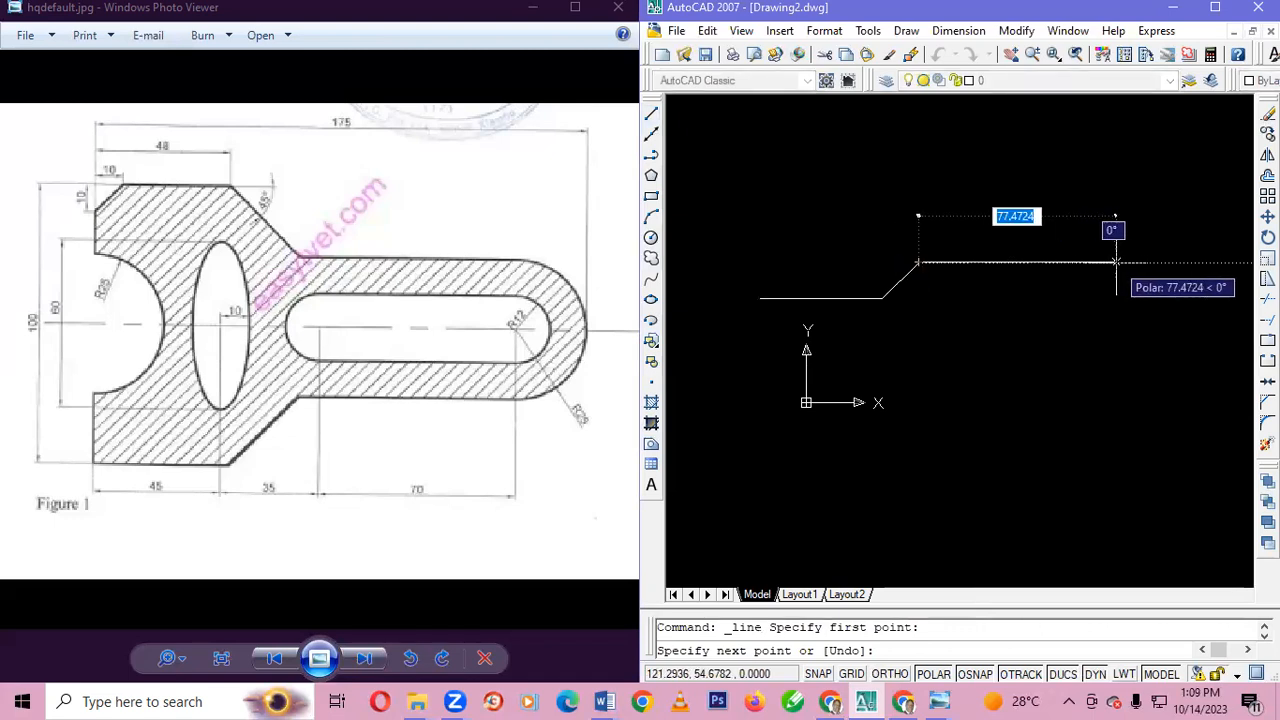
{"action": "type", "text": "12"}
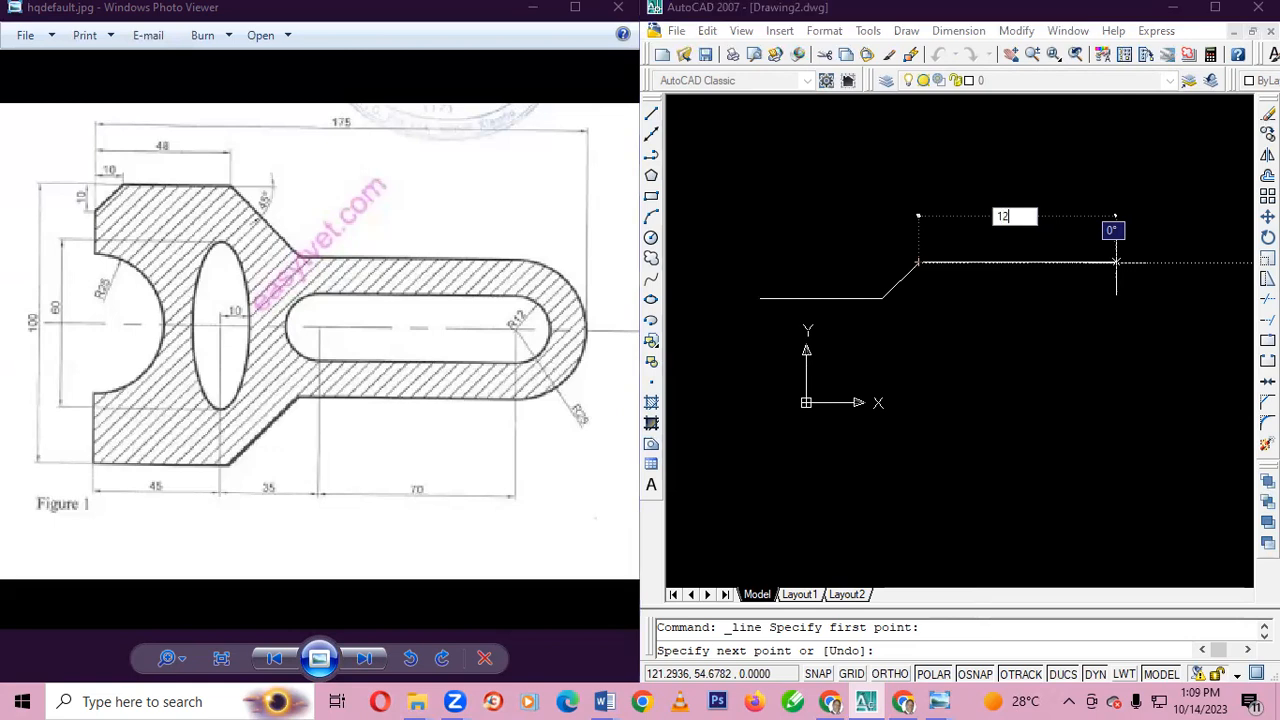
{"action": "key", "text": "Tab"}
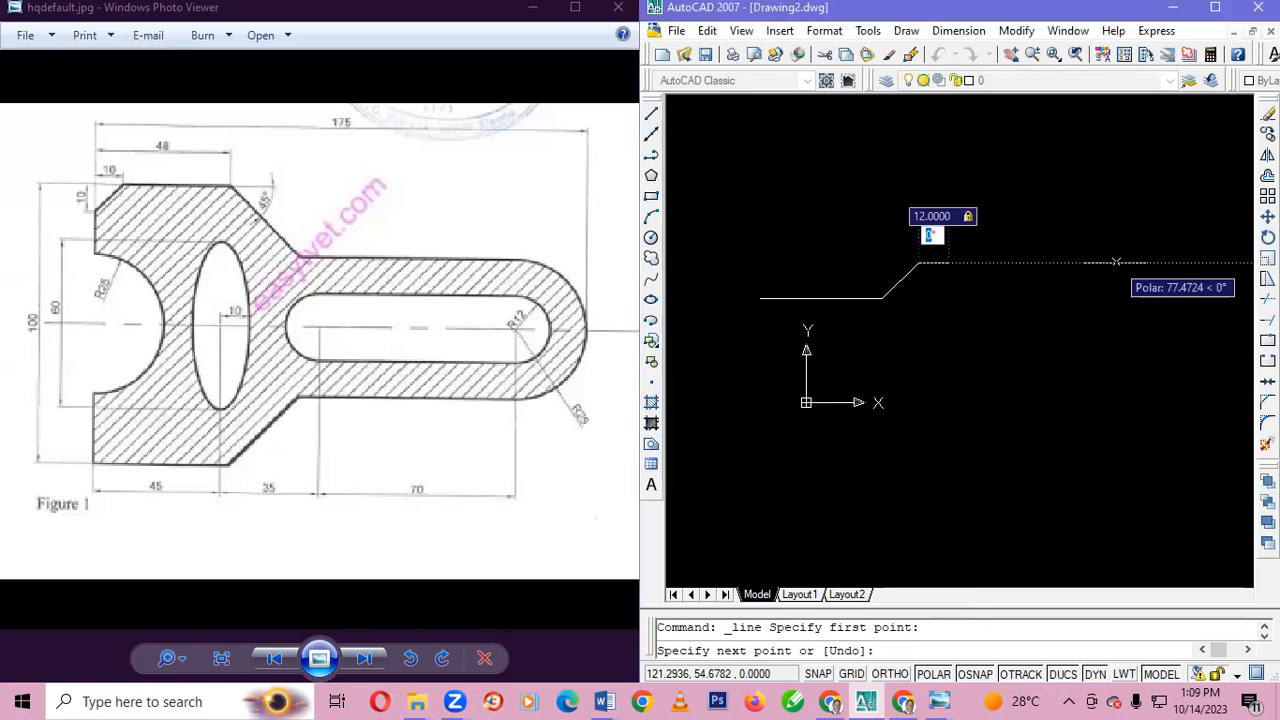
{"action": "type", "text": "0"}
{"action": "key", "text": "Return"}
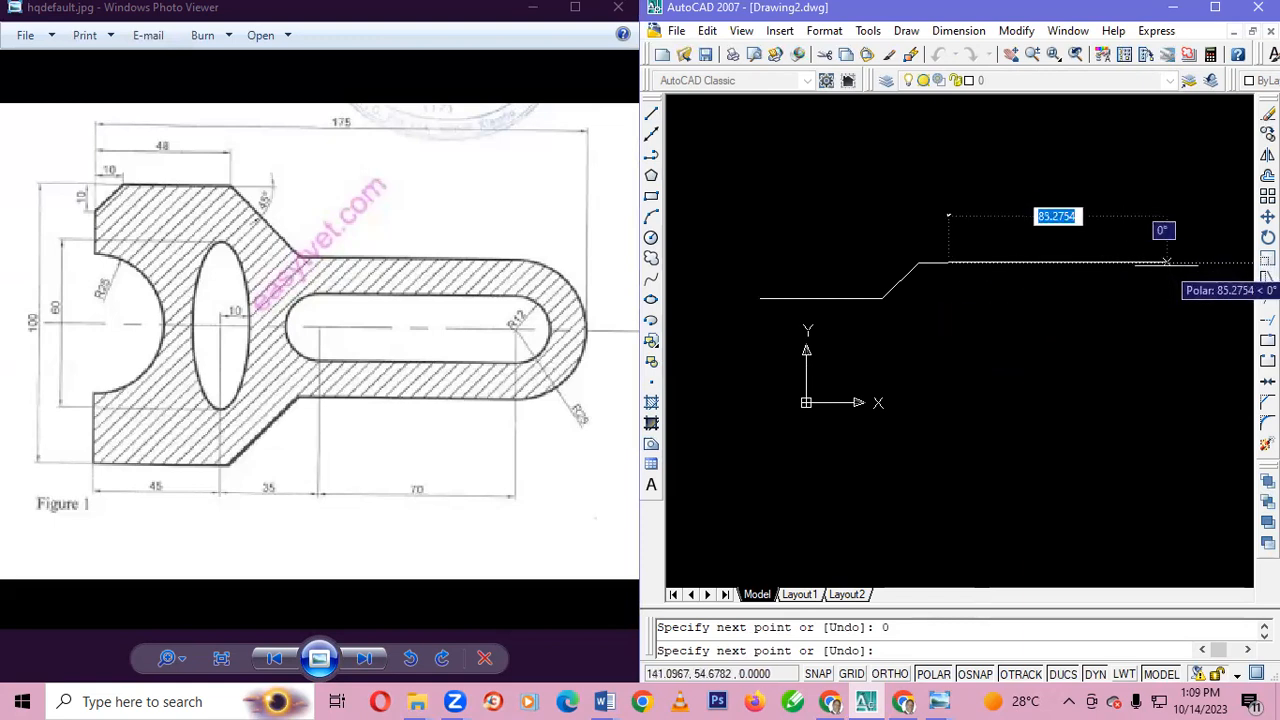
- Continue the arm's lower edge with a 70-unit line at 0° from the end of the 12-unit line and finish the line
{"action": "type", "text": "70"}
{"action": "key", "text": "Tab"}
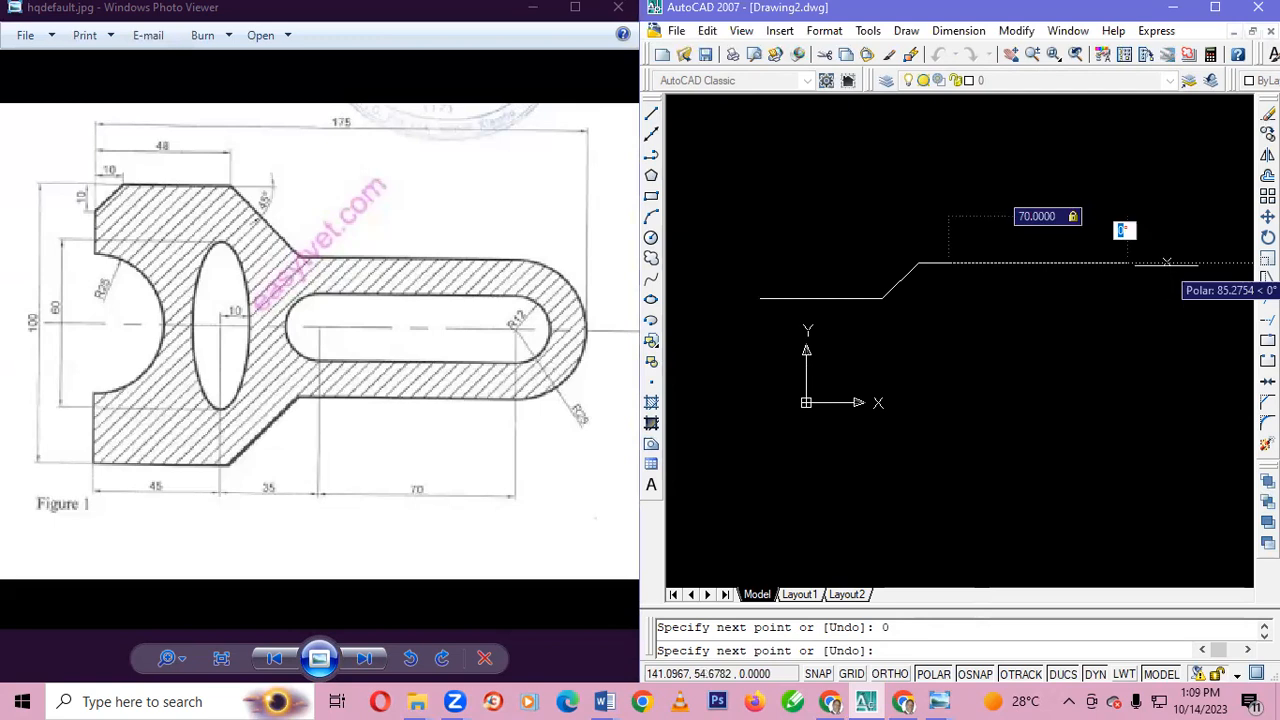
{"action": "type", "text": "0"}
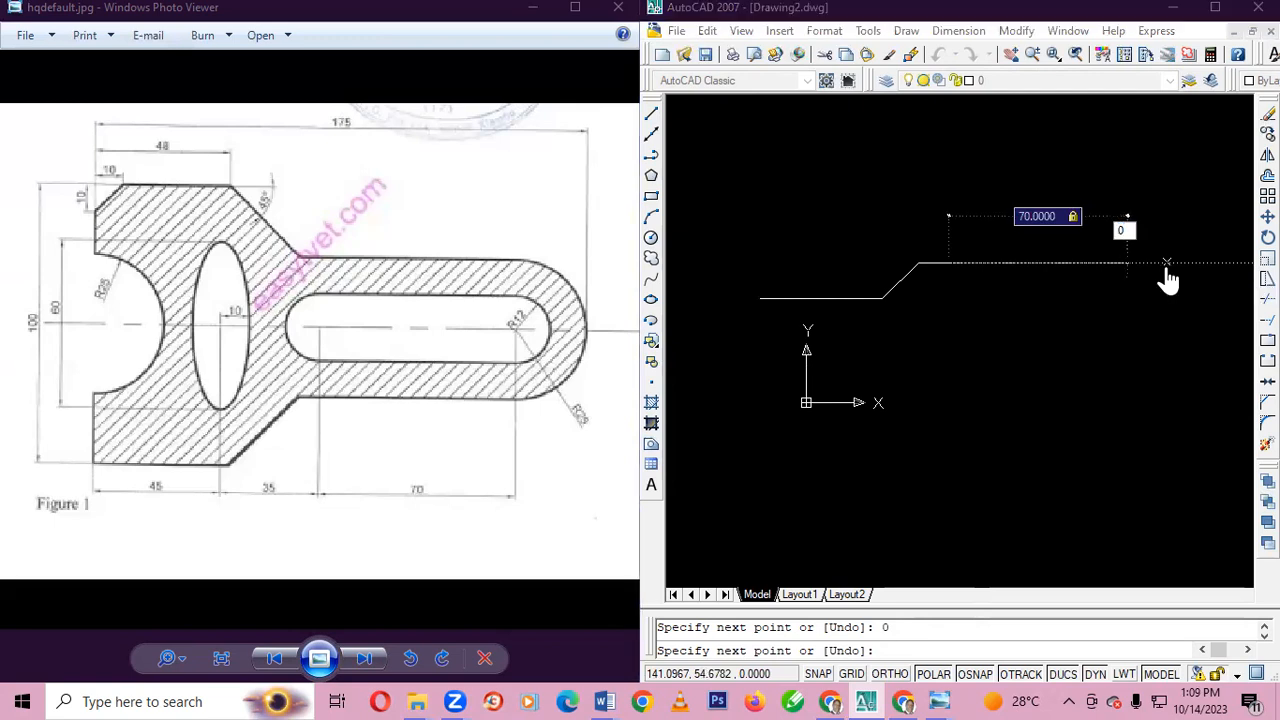
{"action": "key", "text": "Return"}
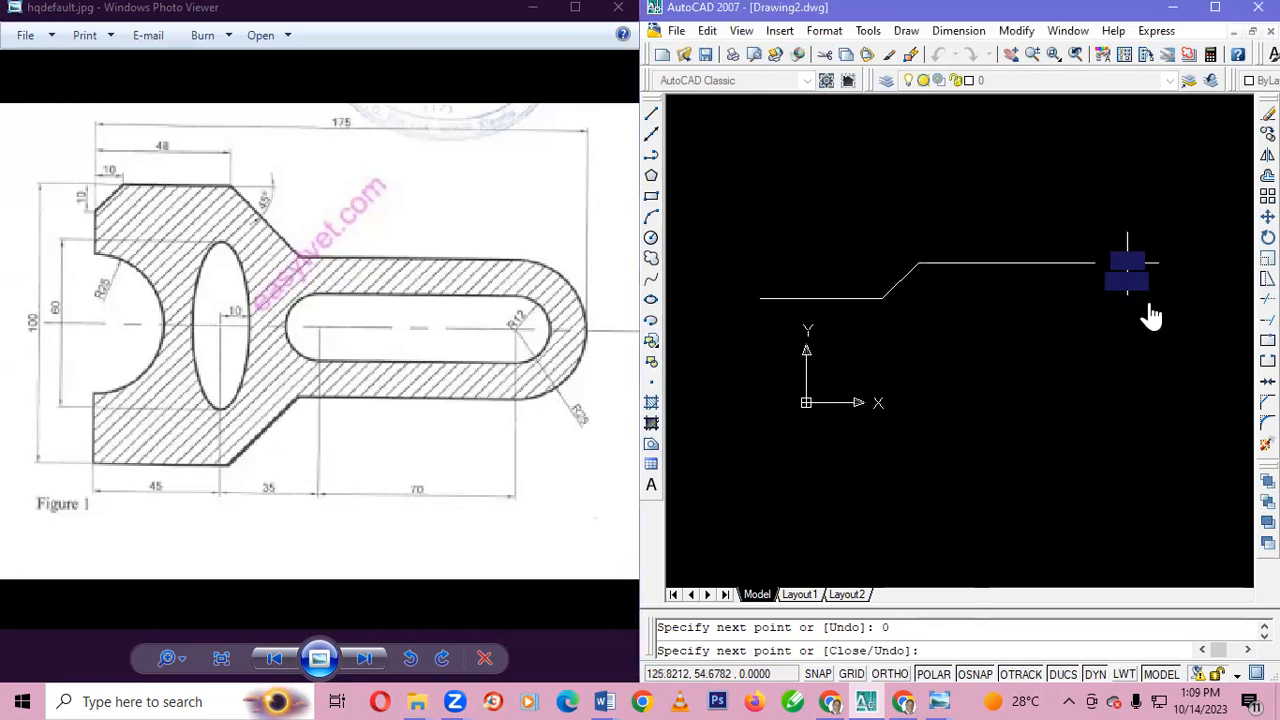
{"action": "key", "text": "Escape"}
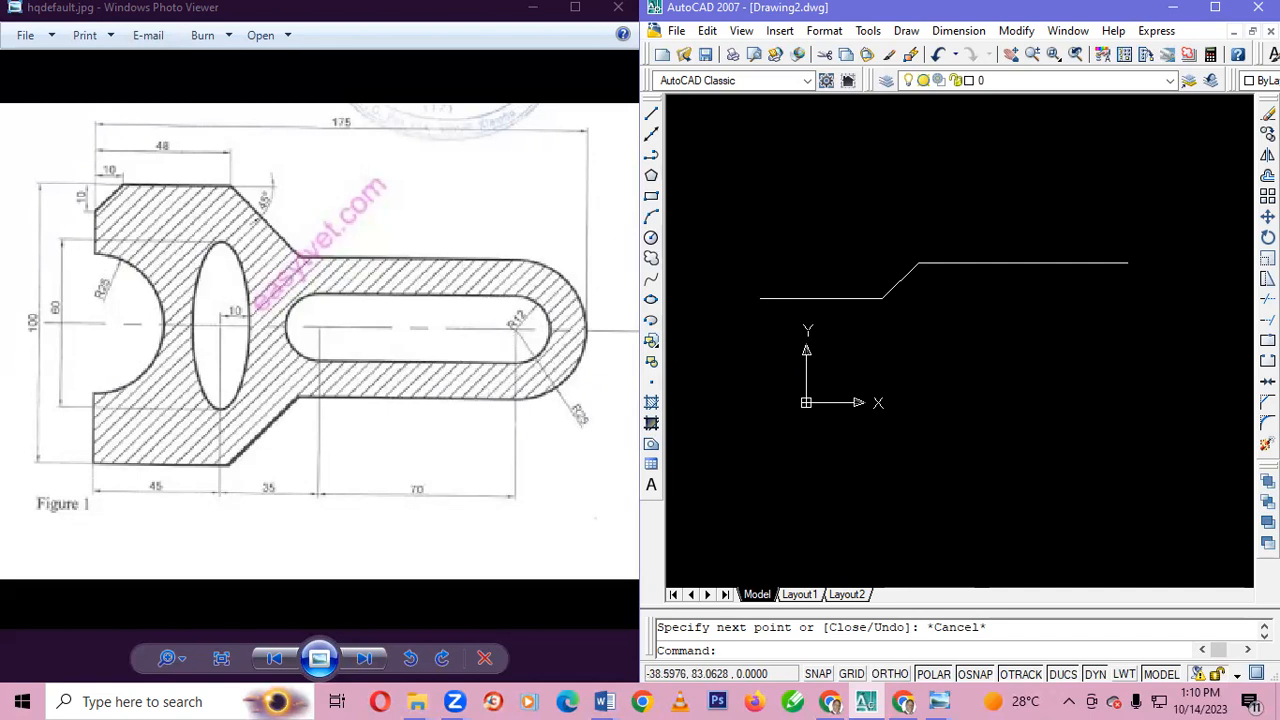
- Draw a vertical line 25 units long at 90° from the right end of the arm's lower edge
{"action": "left_click", "coordinate": [650, 116]}
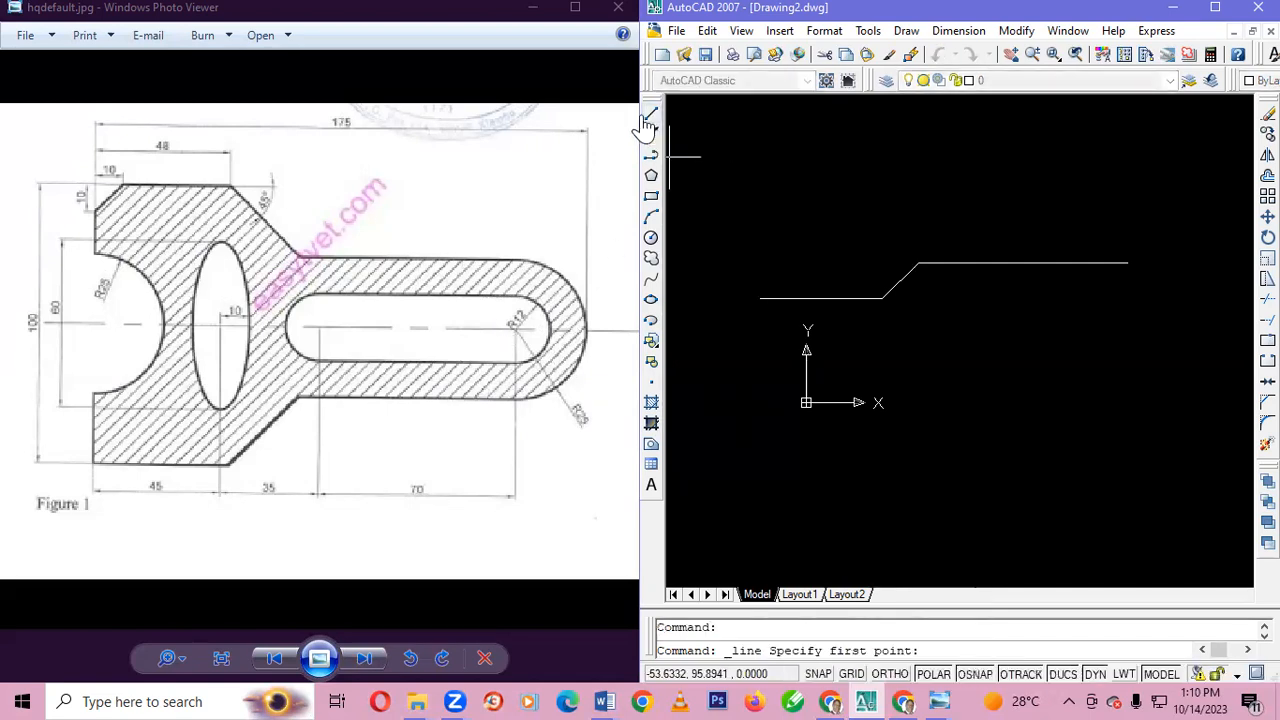
{"action": "left_click", "coordinate": [1127, 262]}
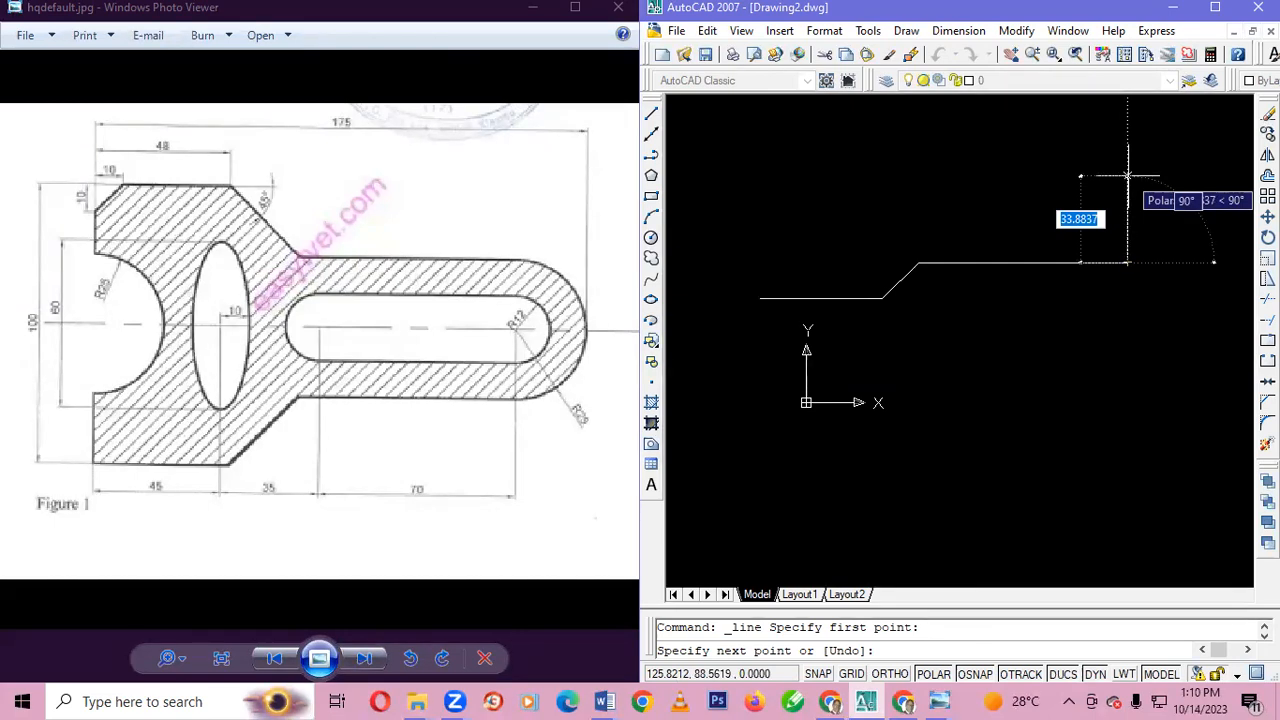
{"action": "type", "text": "25"}
{"action": "key", "text": "Tab"}
{"action": "type", "text": "90"}
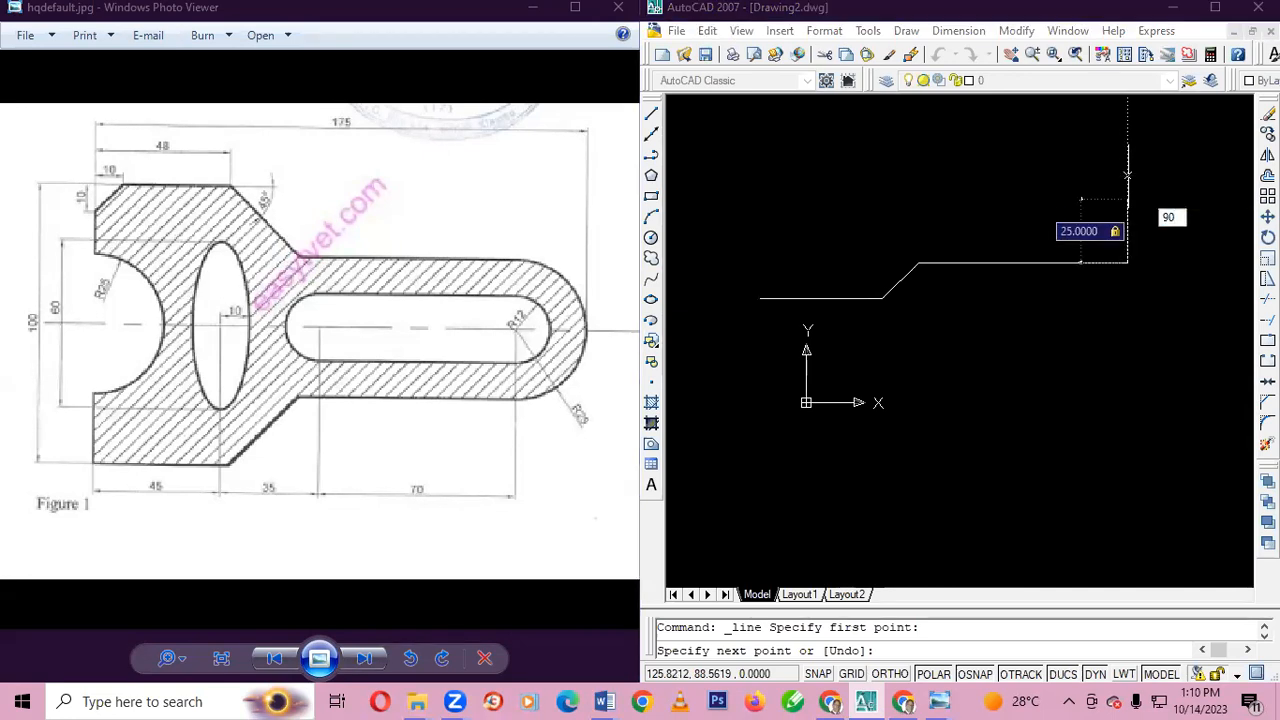
{"action": "key", "text": "Return"}
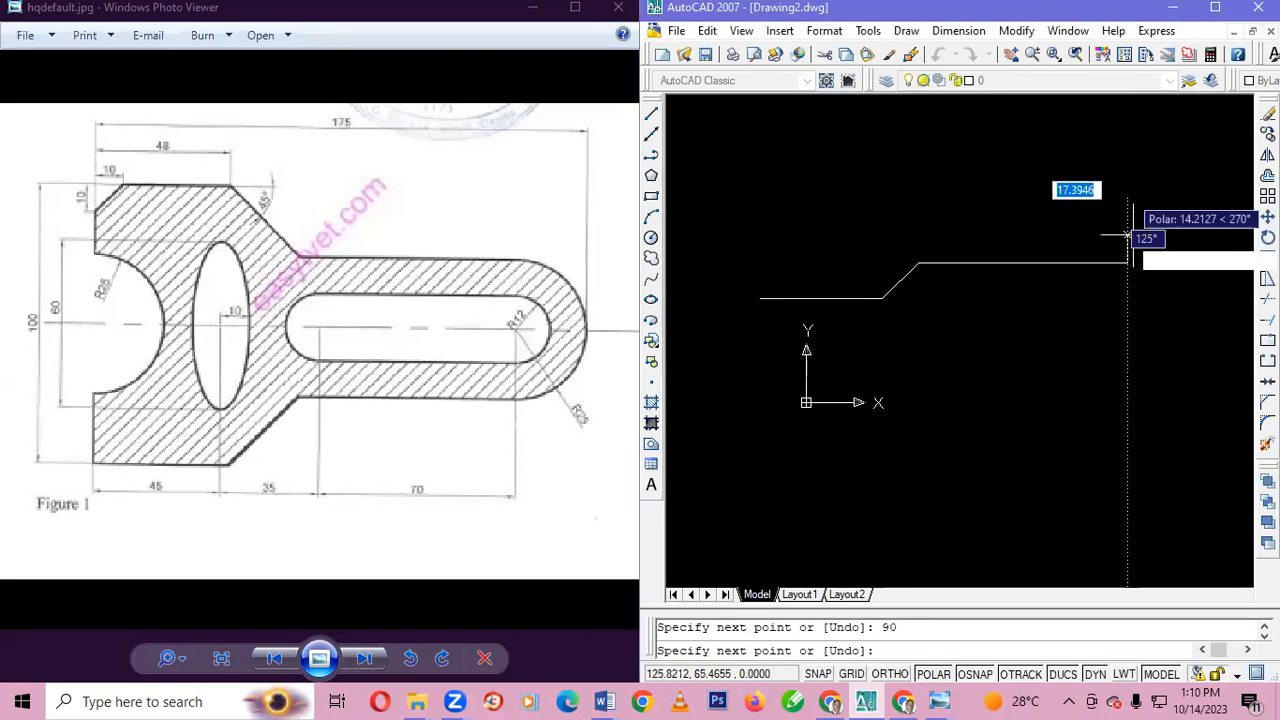
{"action": "key", "text": "Escape"}
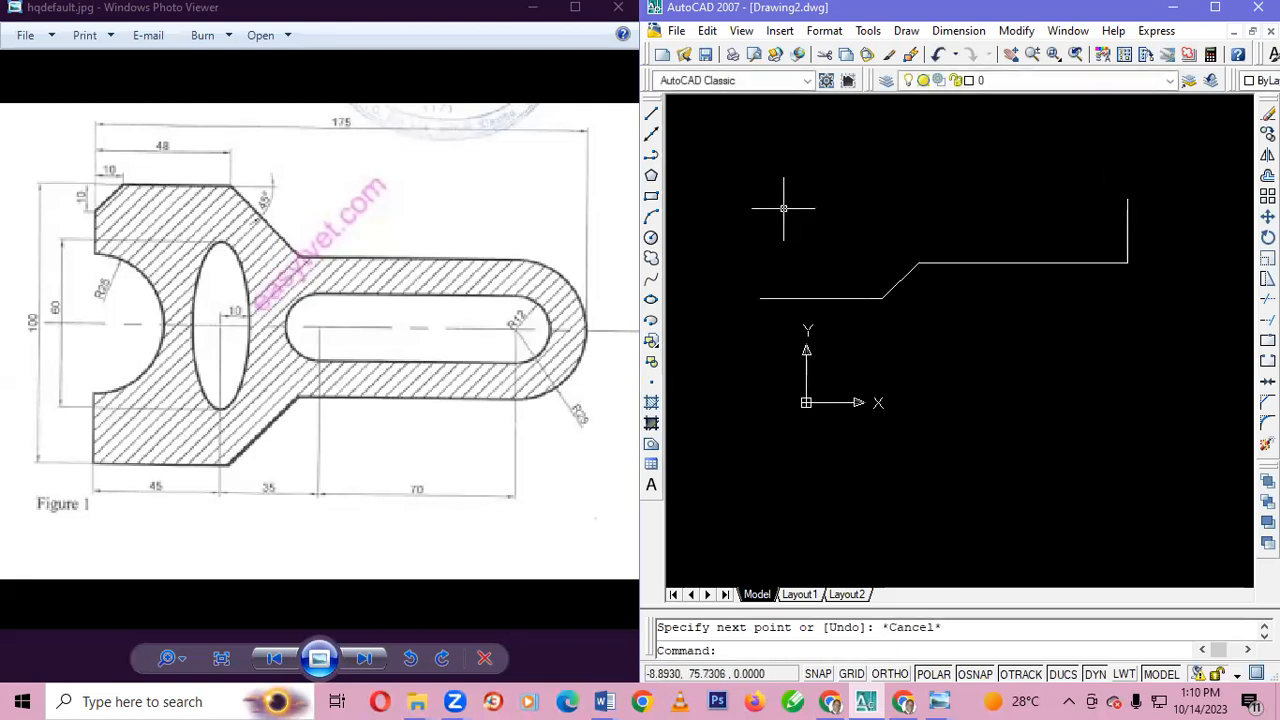
- Draw a circle of radius 12 centred on the upper end of the vertical 25-unit line
{"action": "left_click", "coordinate": [651, 240]}
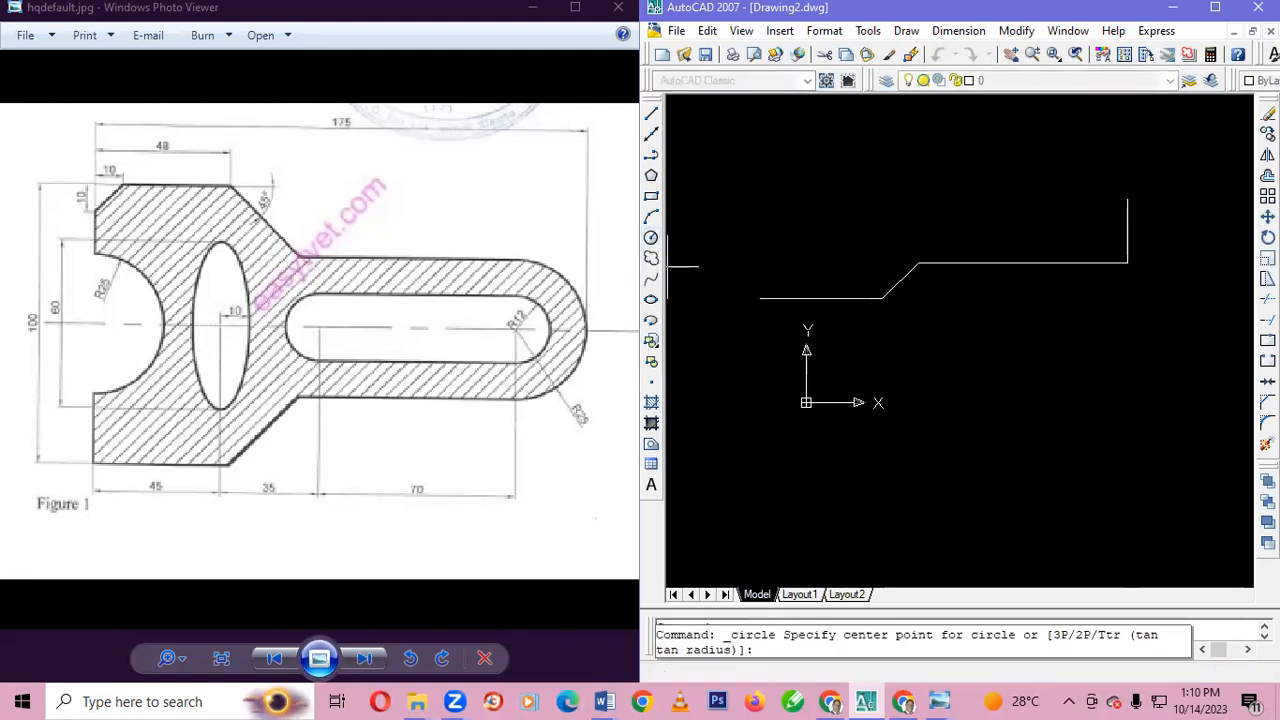
{"action": "left_click", "coordinate": [1127, 198]}
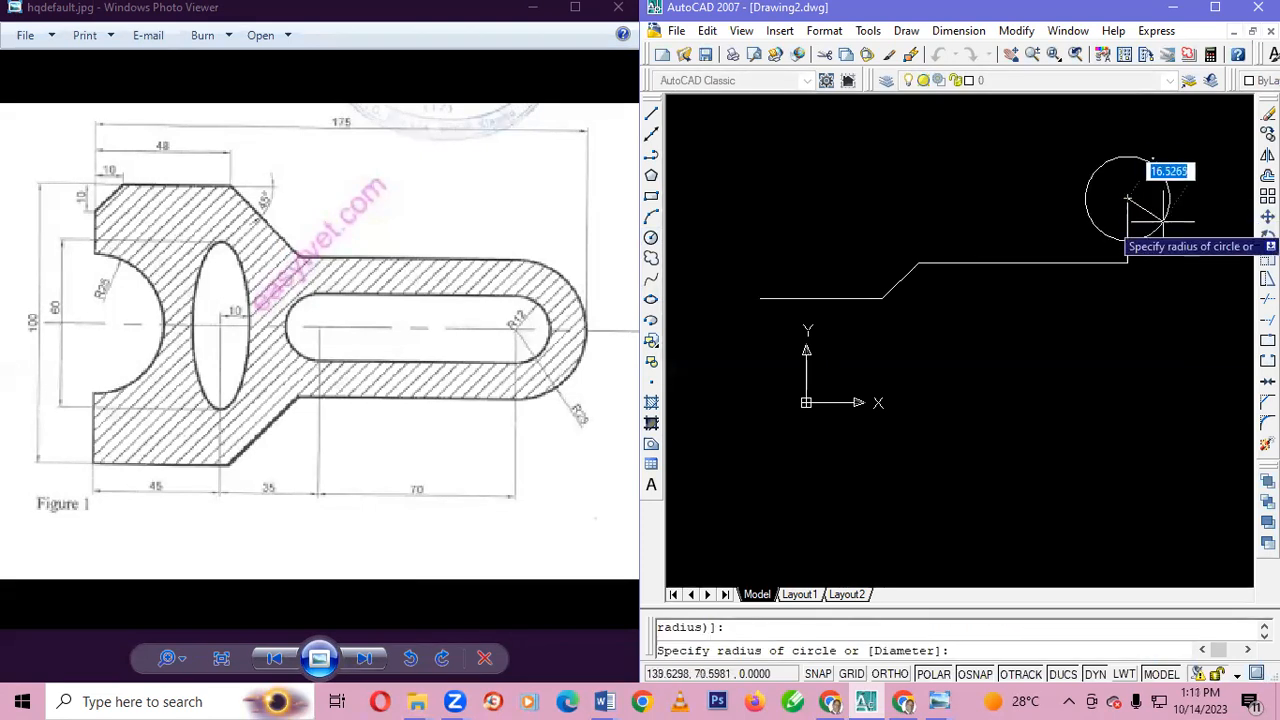
{"action": "type", "text": "12"}
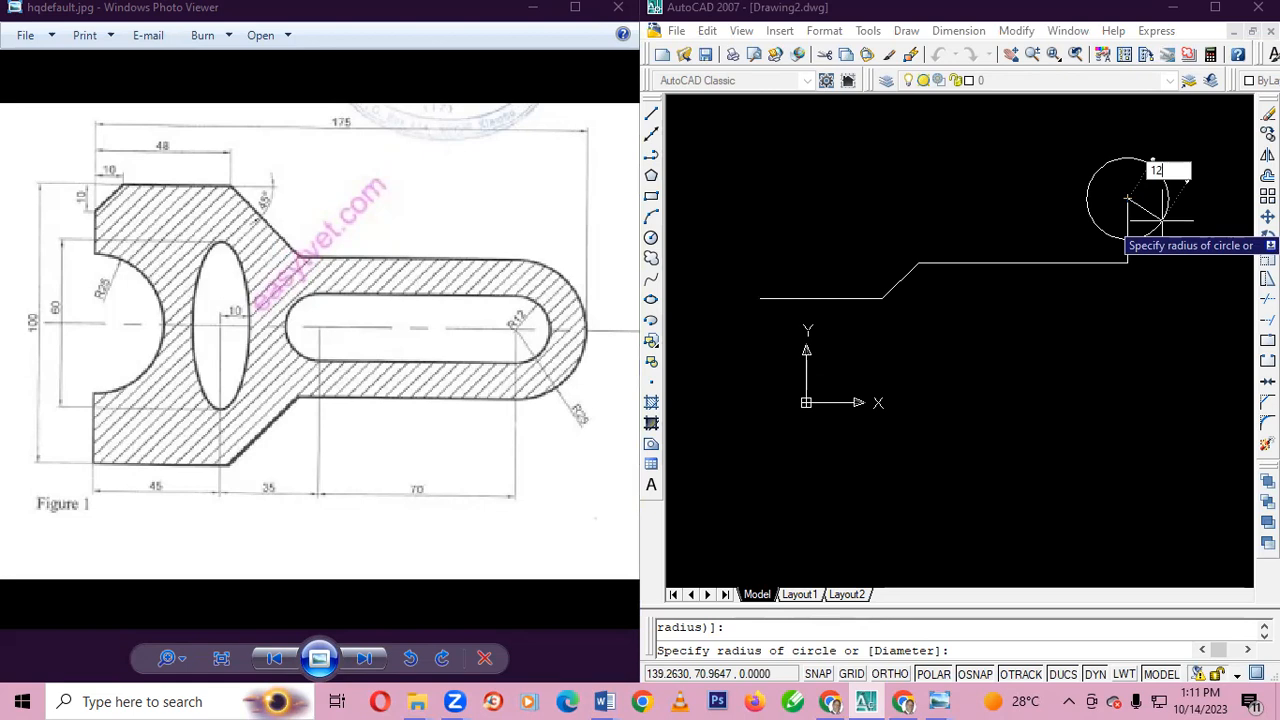
{"action": "key", "text": "Return"}
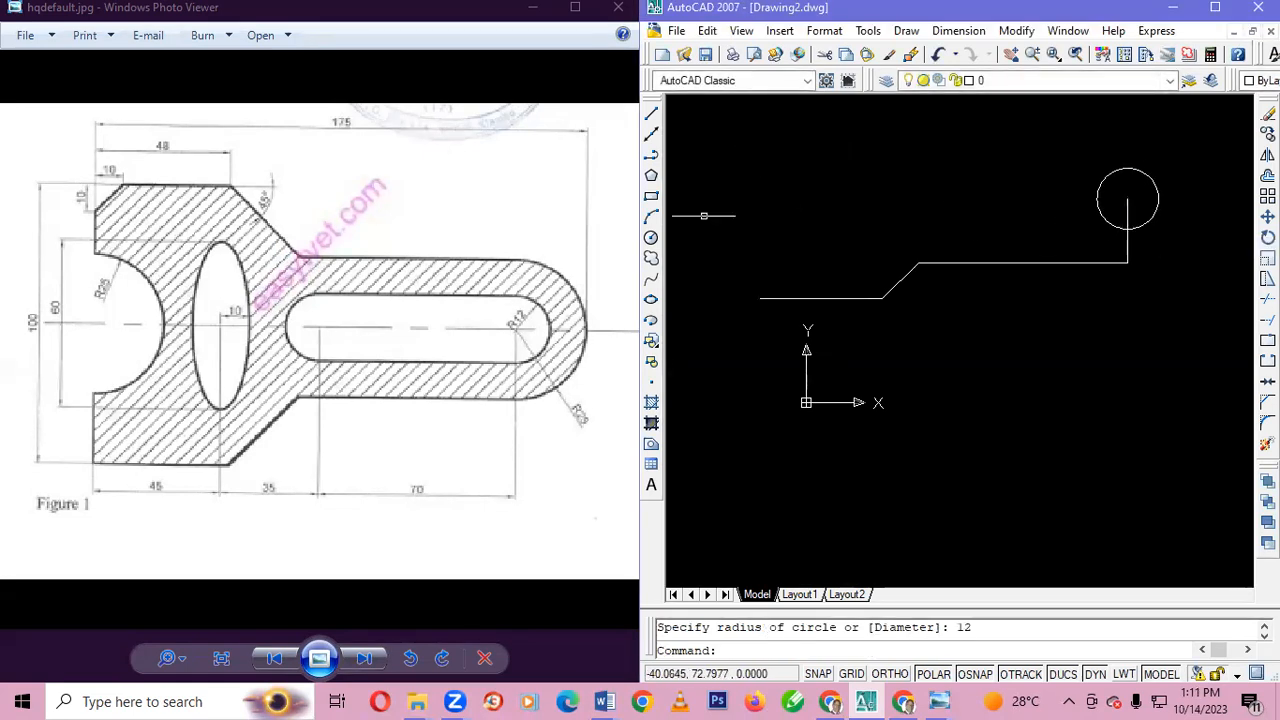
- Draw a concentric circle of radius 25 around the radius-12 circle
{"action": "left_click", "coordinate": [651, 237]}
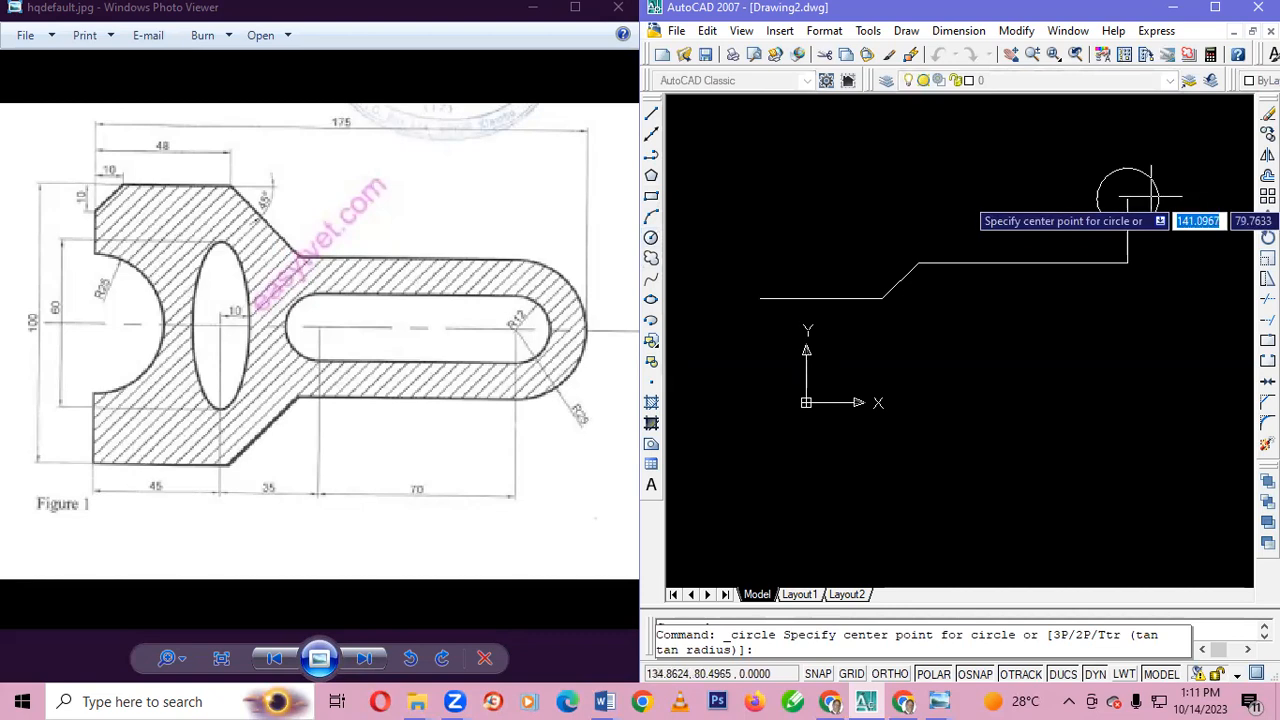
{"action": "left_click", "coordinate": [1127, 200]}
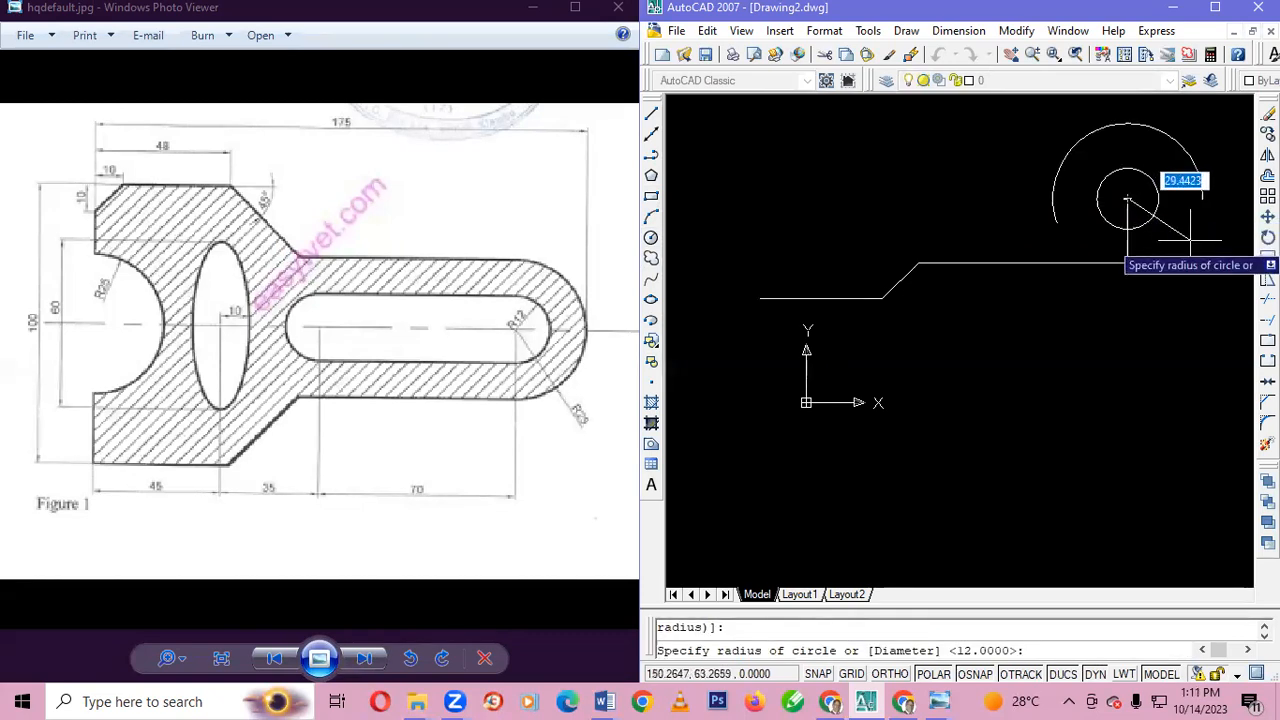
{"action": "type", "text": "24"}
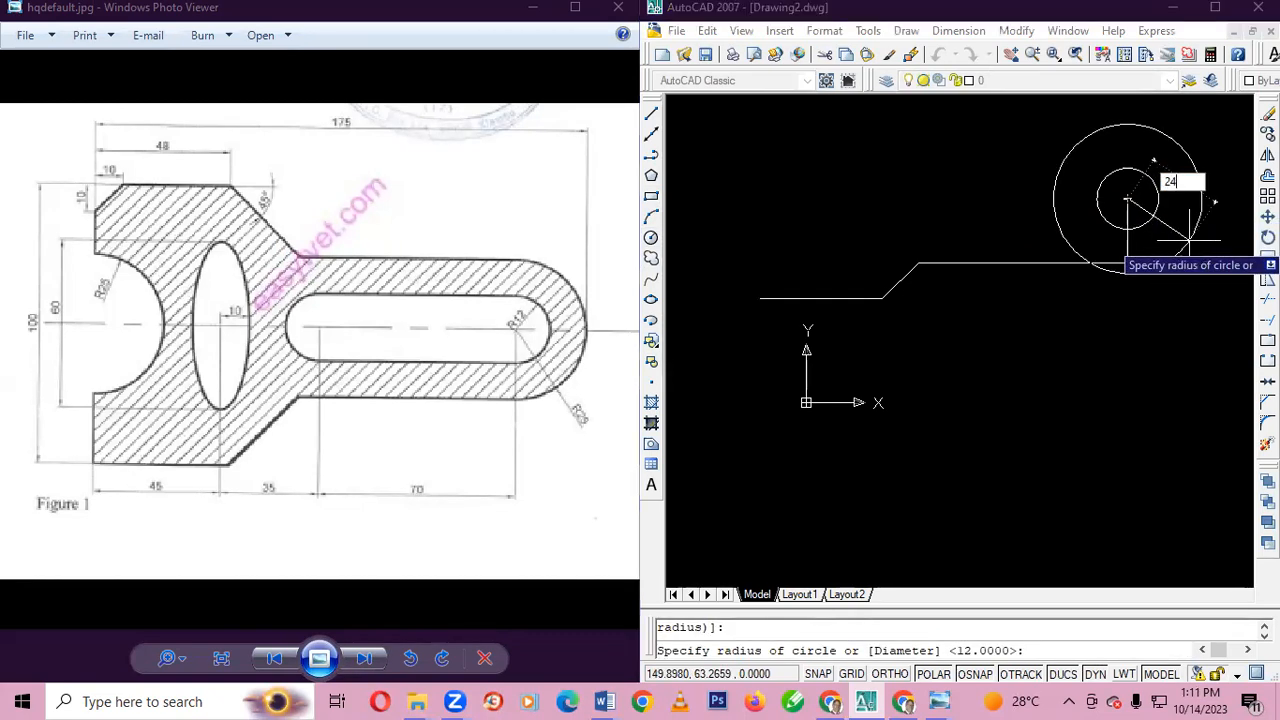
{"action": "key", "text": "BackSpace"}
{"action": "type", "text": "5"}
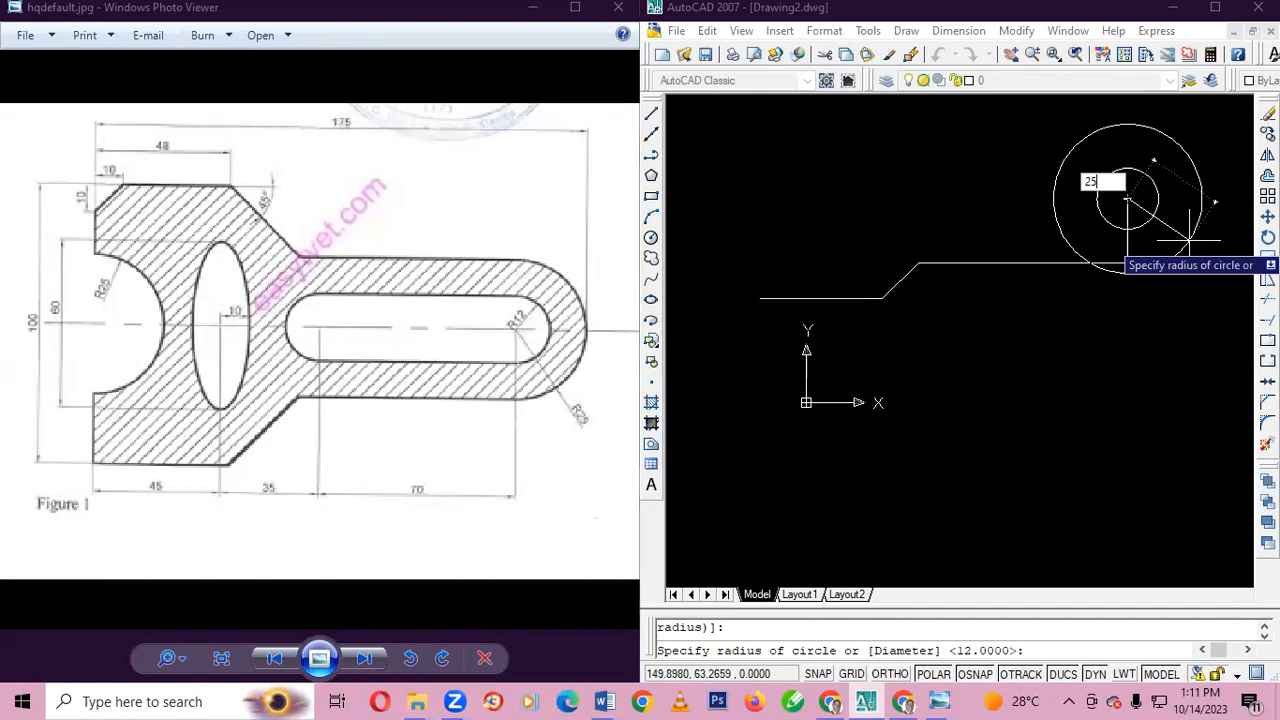
{"action": "key", "text": "Return"}
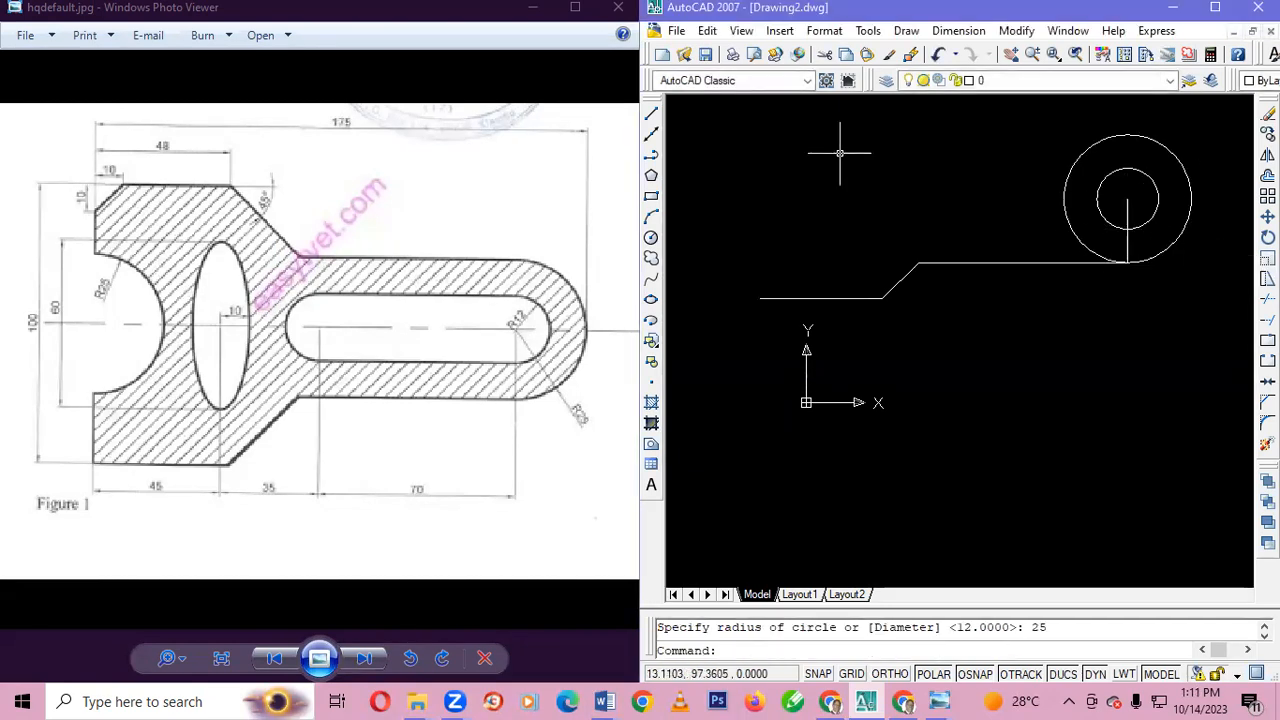
- Draw a vertical line from the circles' common centre up to the top of the radius-25 circle
{"action": "left_click", "coordinate": [652, 116]}
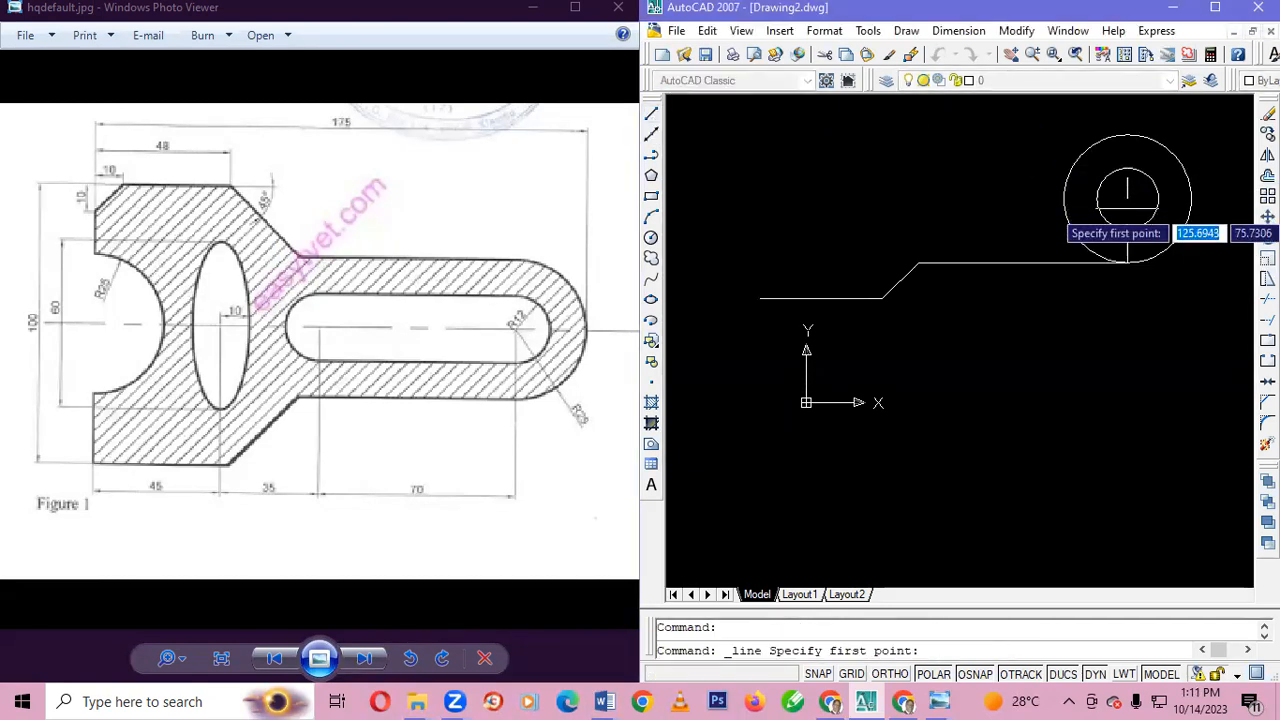
{"action": "left_click", "coordinate": [1127, 198]}
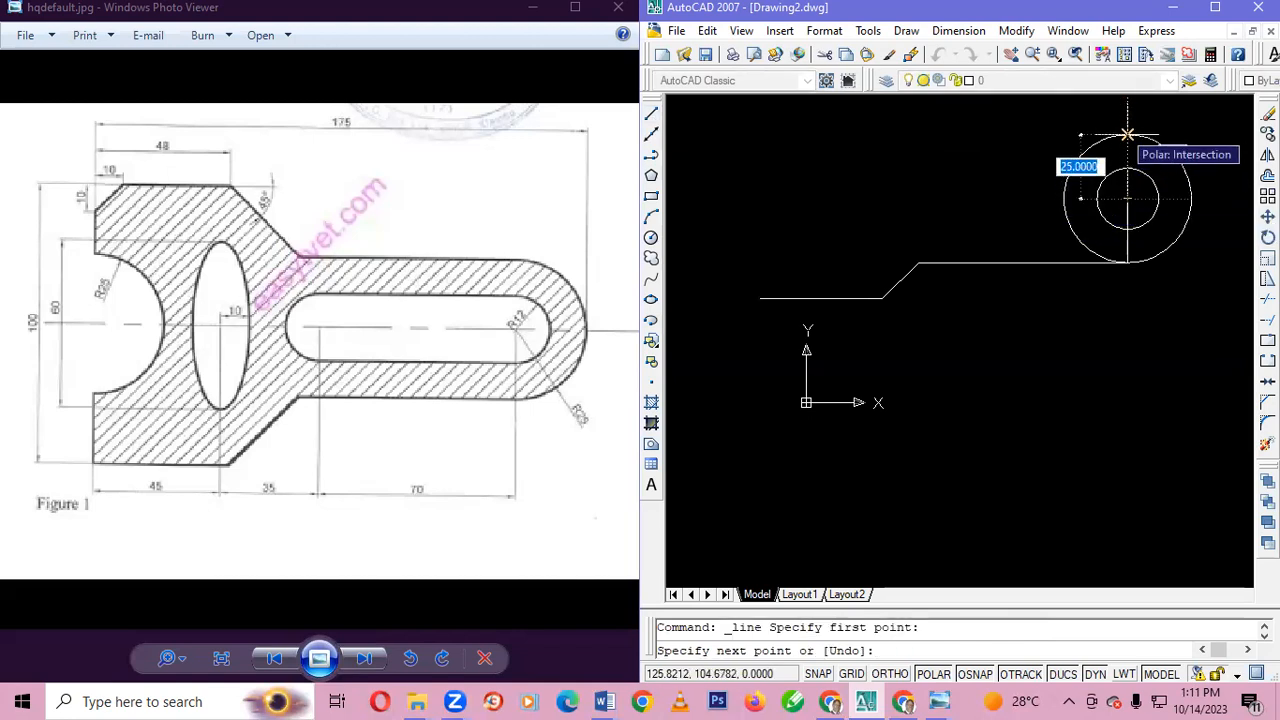
{"action": "left_click", "coordinate": [1127, 133]}
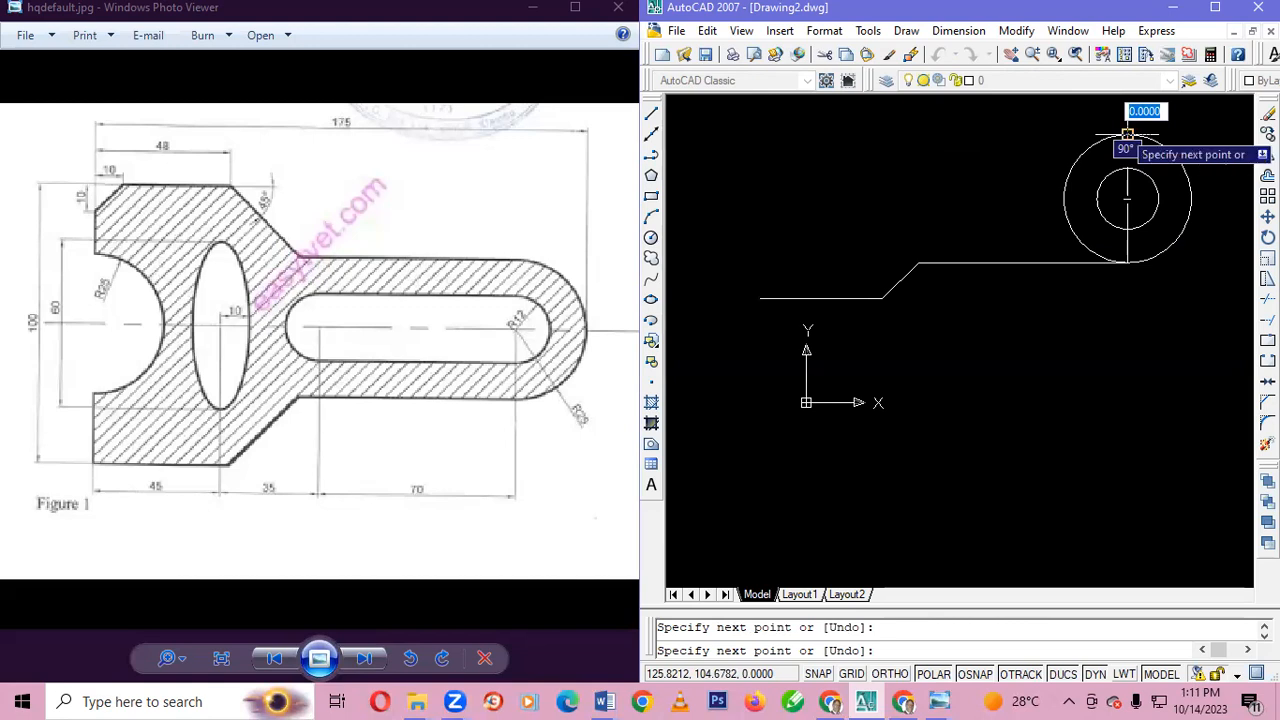
{"action": "key", "text": "Escape"}
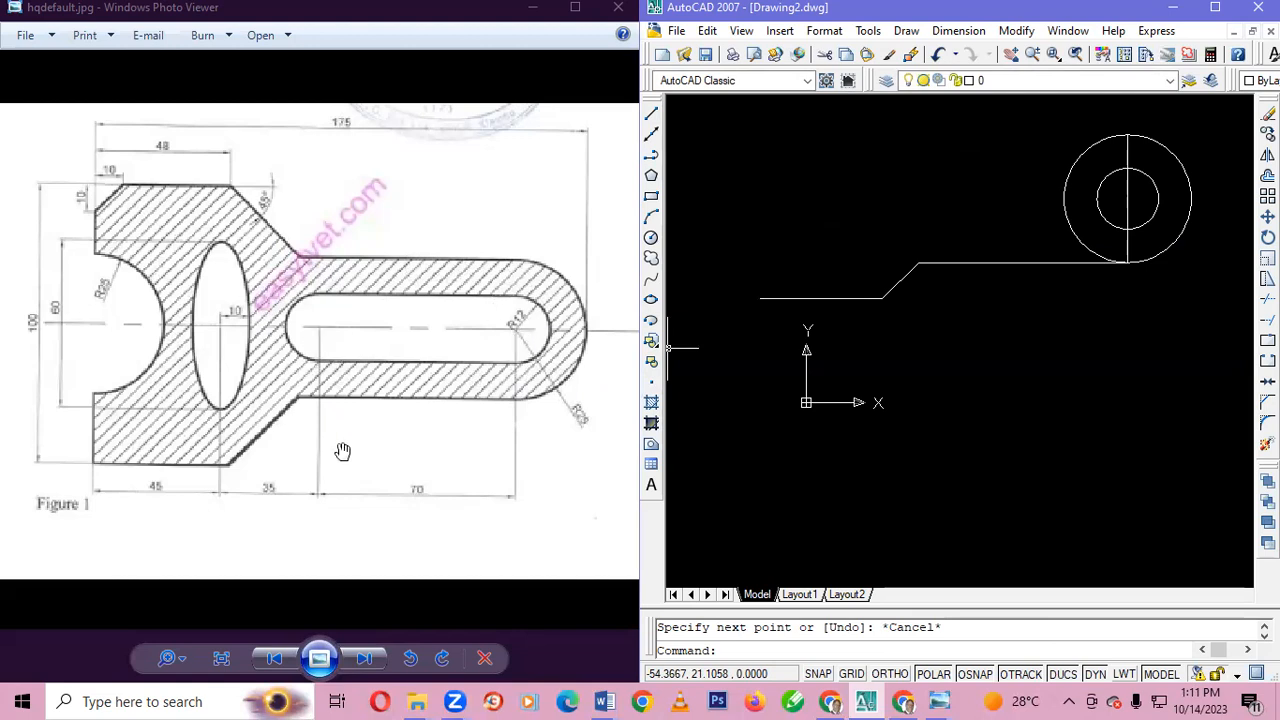
- Draw the arm's upper edge as a 70-unit line at 180° from the top of the radius-25 circle
{"action": "left_click", "coordinate": [651, 118]}
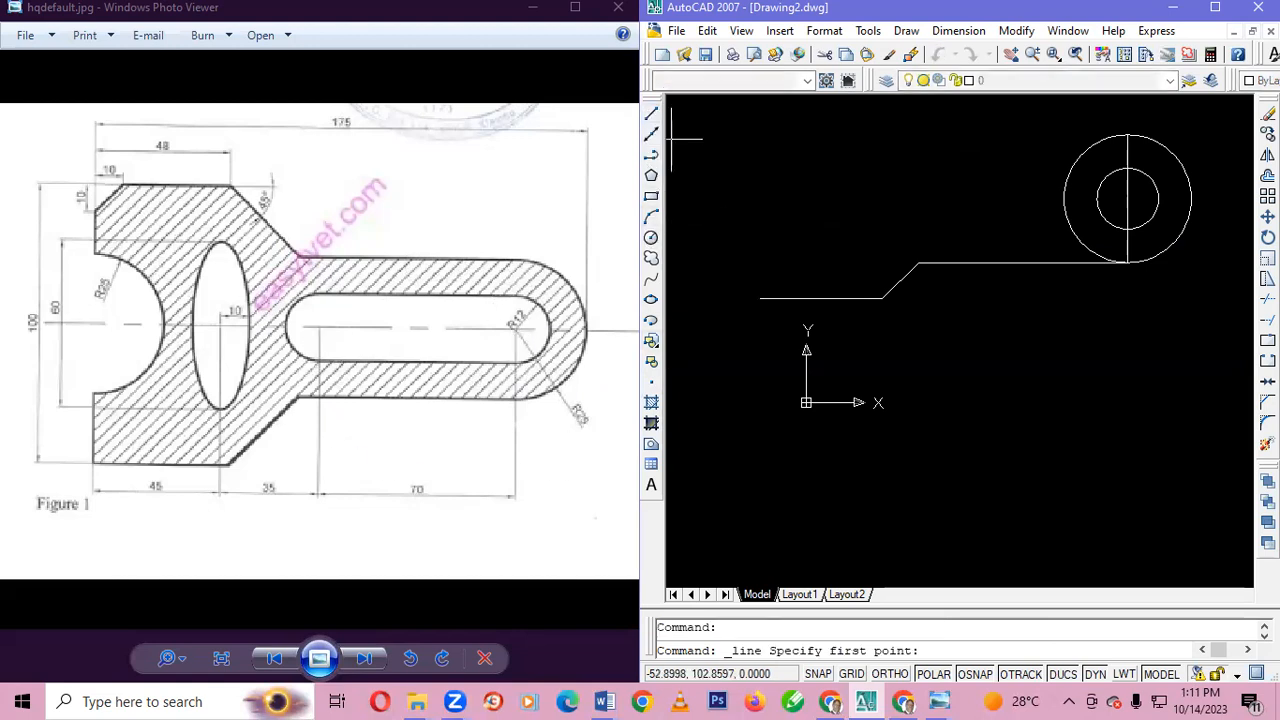
{"action": "left_click", "coordinate": [1127, 134]}
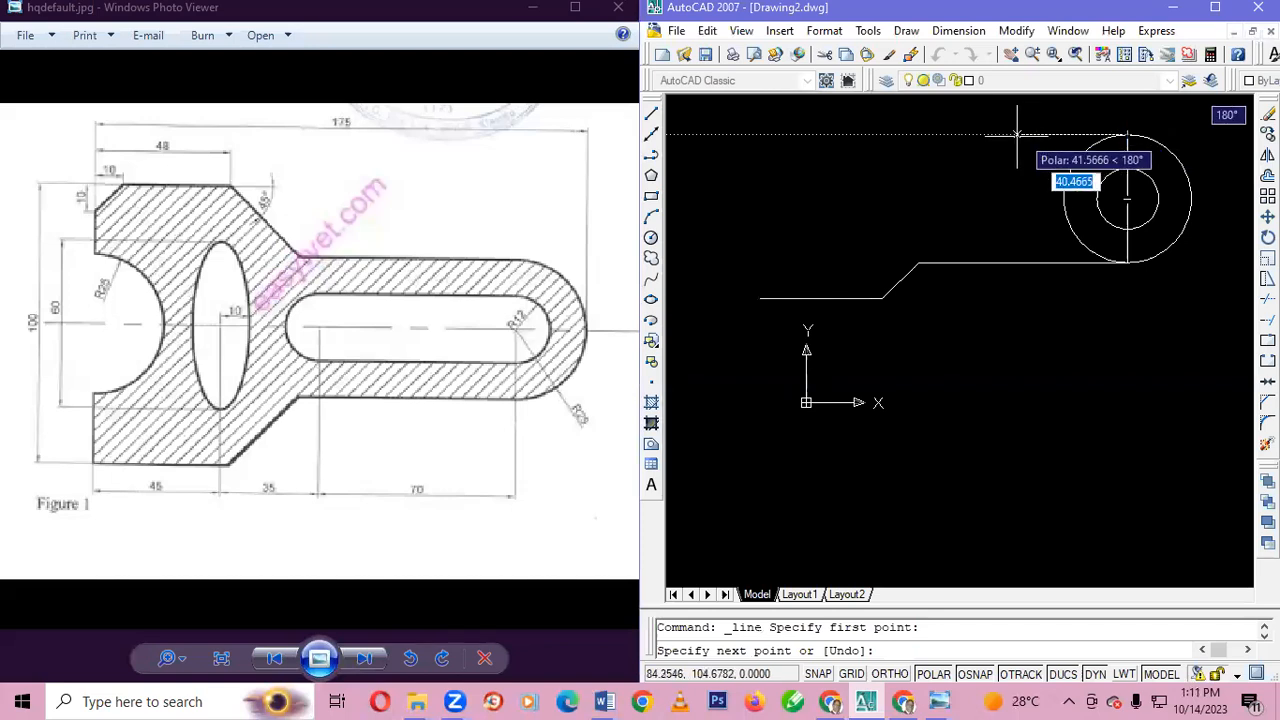
{"action": "type", "text": "70"}
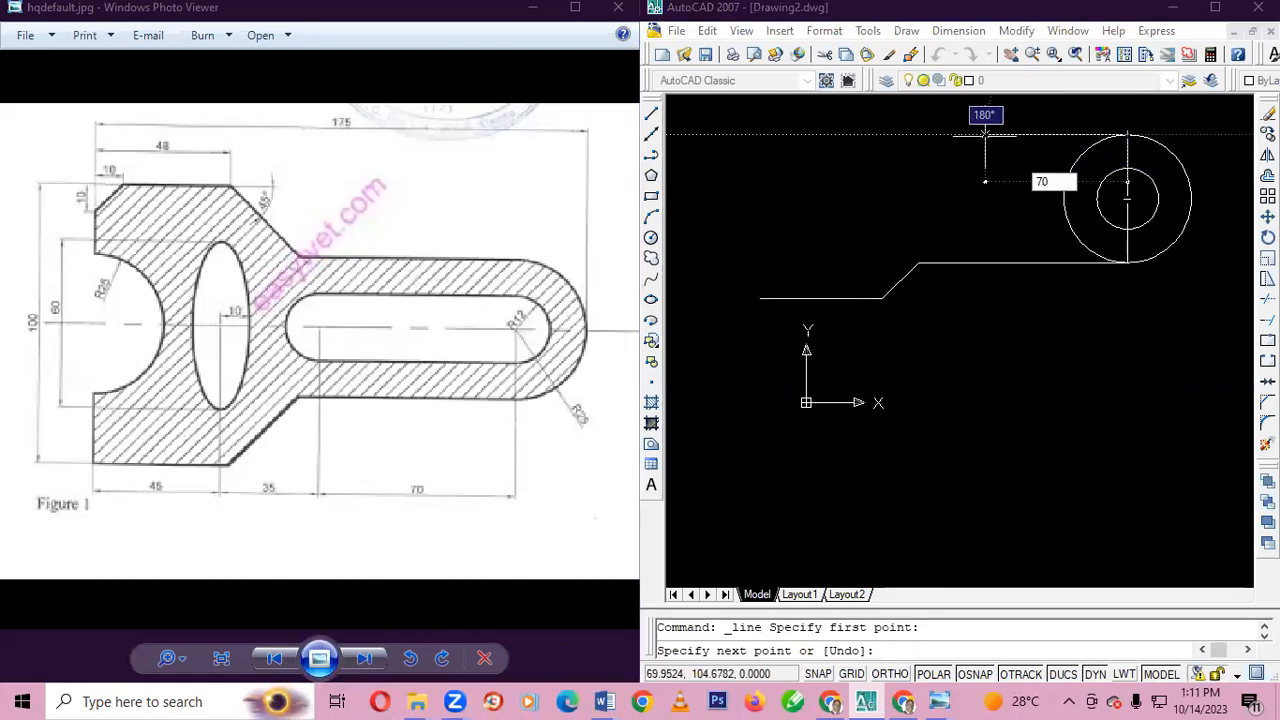
{"action": "key", "text": "Tab"}
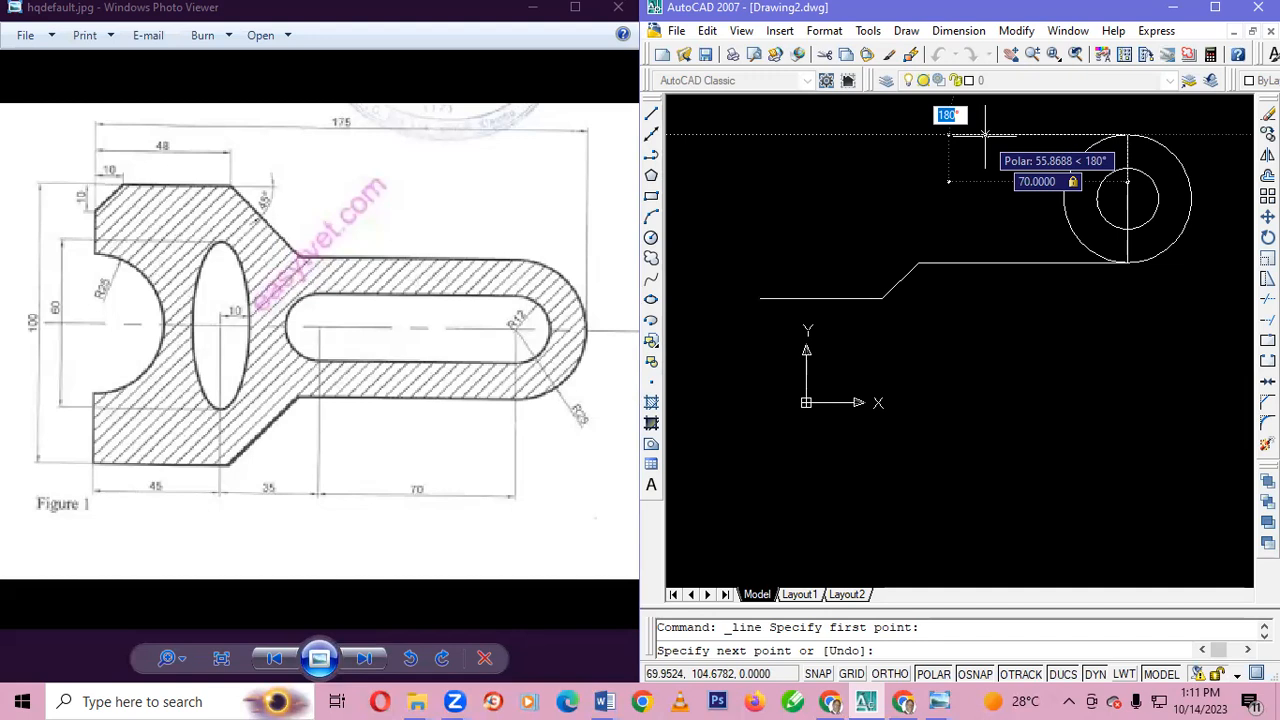
{"action": "type", "text": "18"}
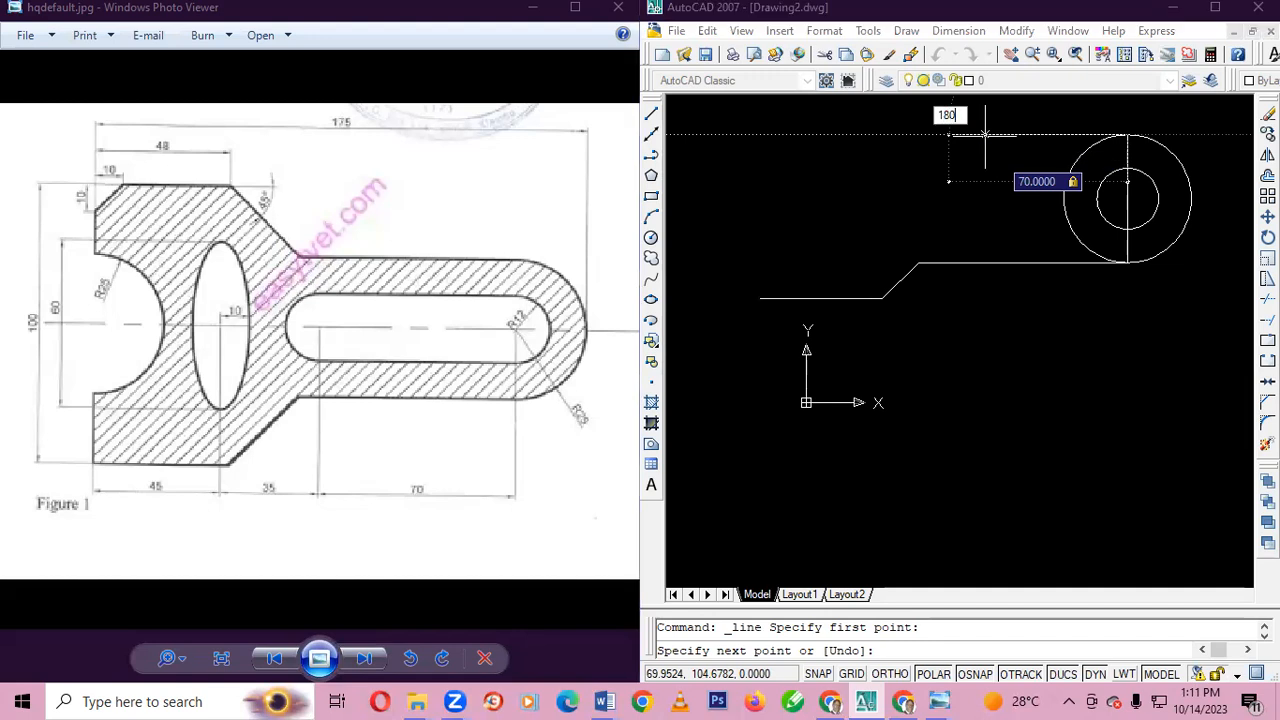
{"action": "key", "text": "Return"}
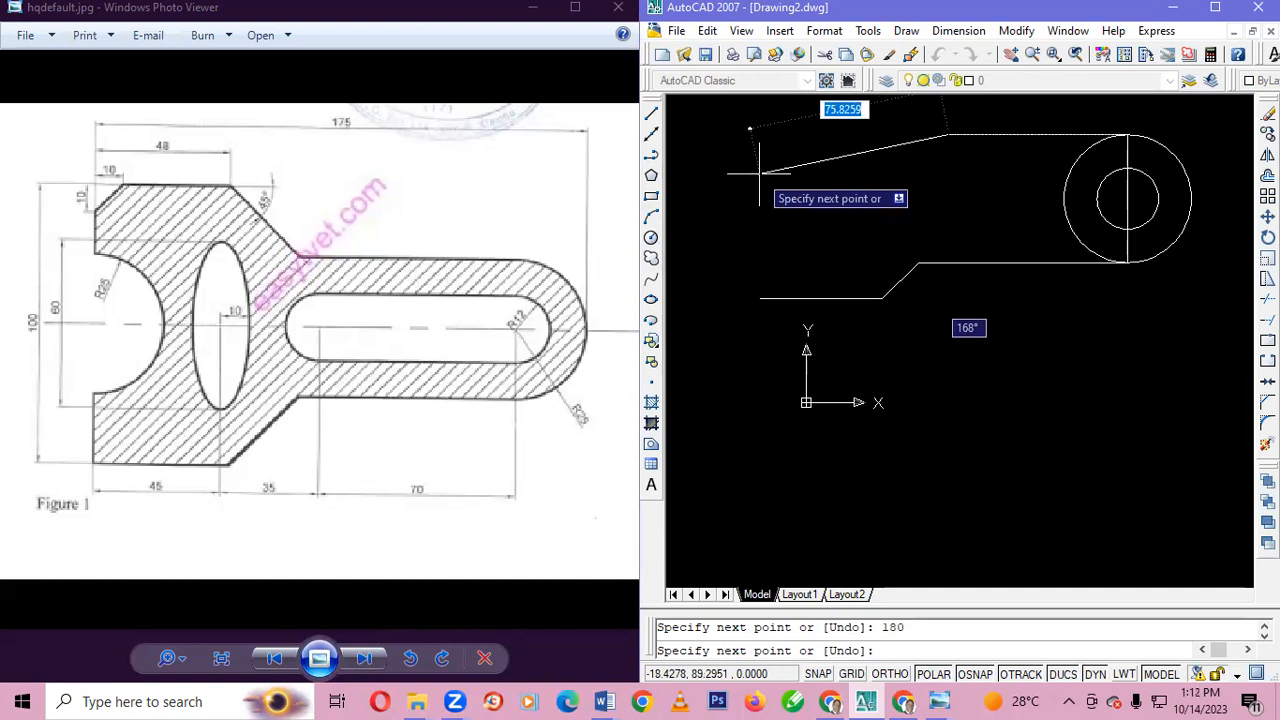
{"action": "key", "text": "Escape"}
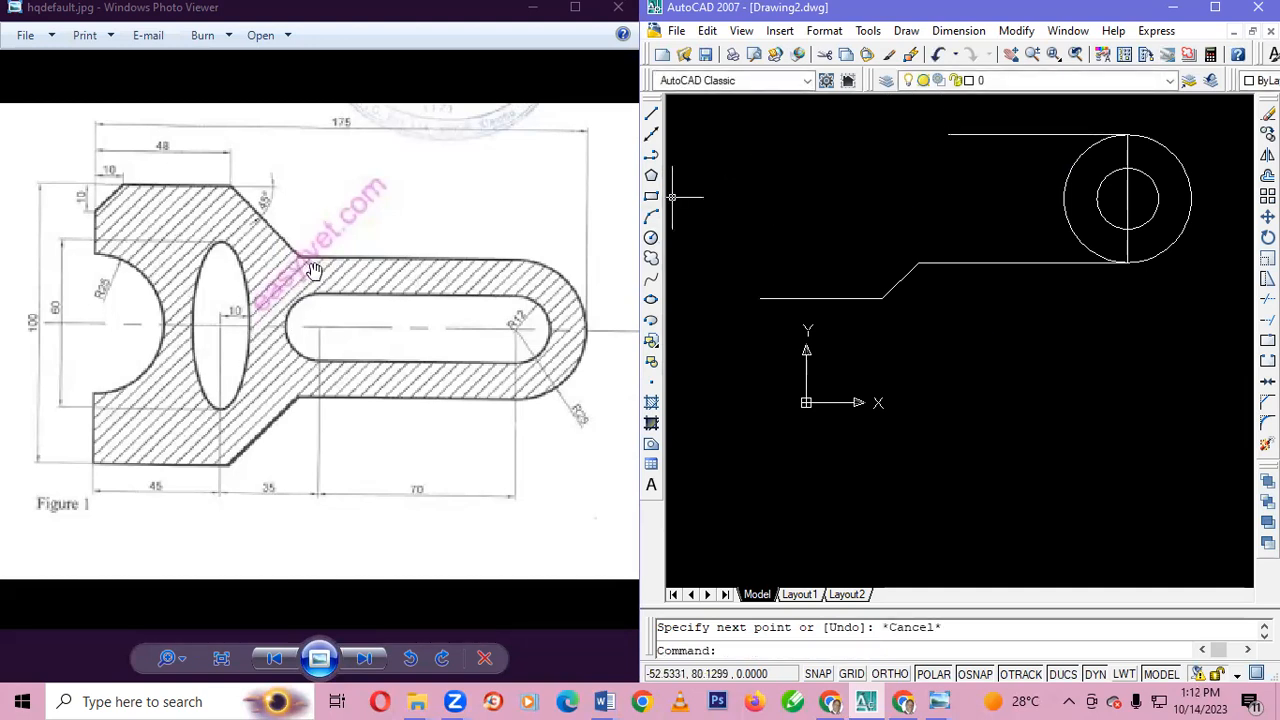
- Extend the arm's upper edge with a 12-unit line at 180° from its left end
{"action": "left_click", "coordinate": [651, 117]}
{"action": "left_click", "coordinate": [949, 134]}
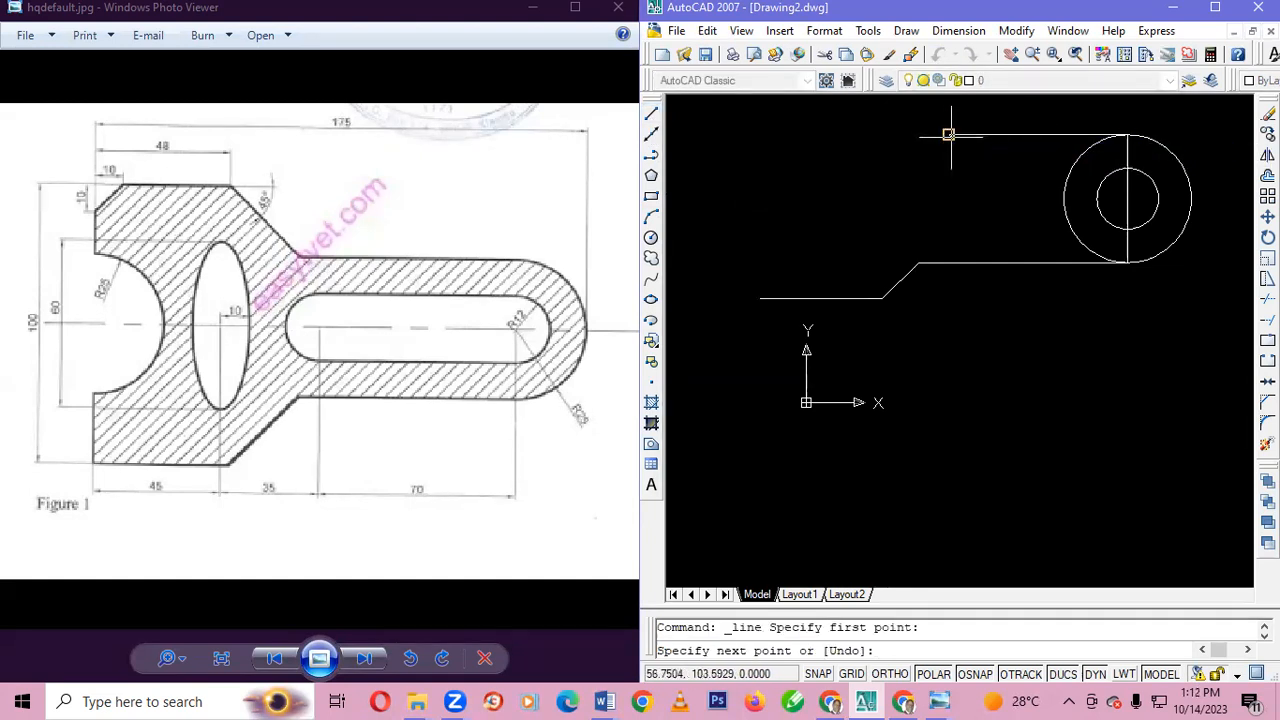
{"action": "type", "text": "12"}
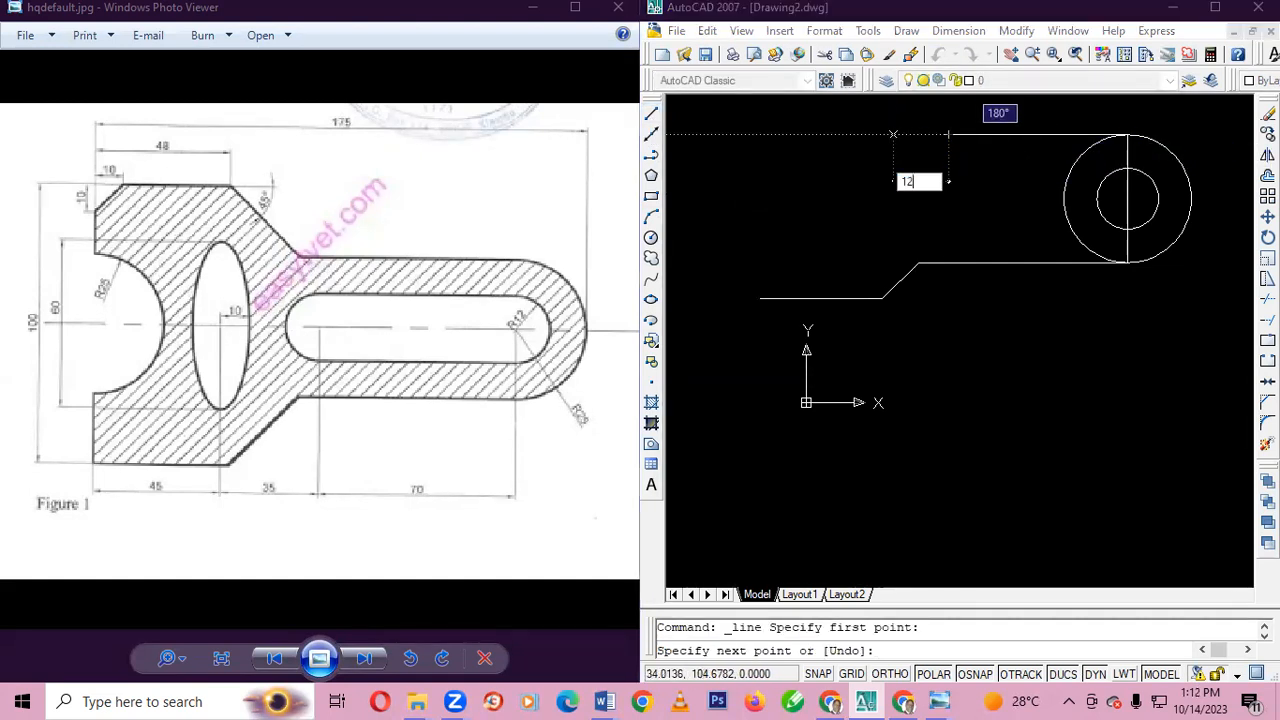
{"action": "key", "text": "Tab"}
{"action": "type", "text": "18"}
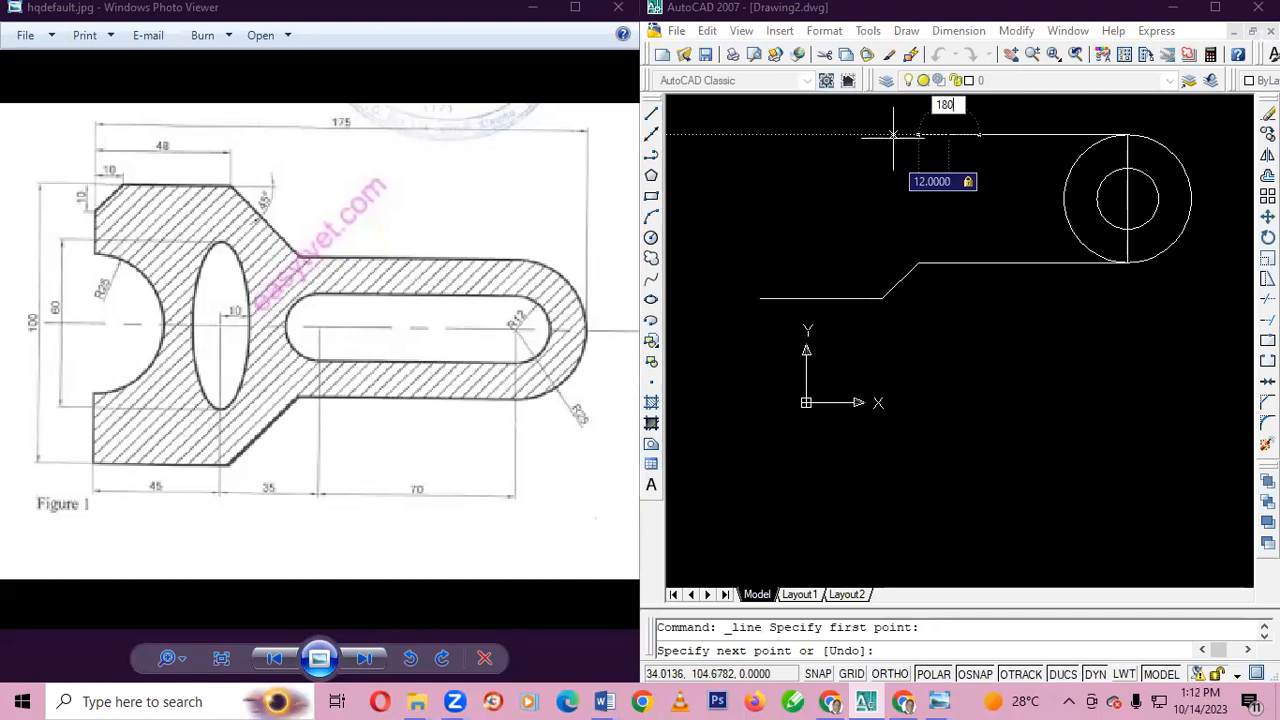
{"action": "type", "text": "0"}
{"action": "key", "text": "Return"}
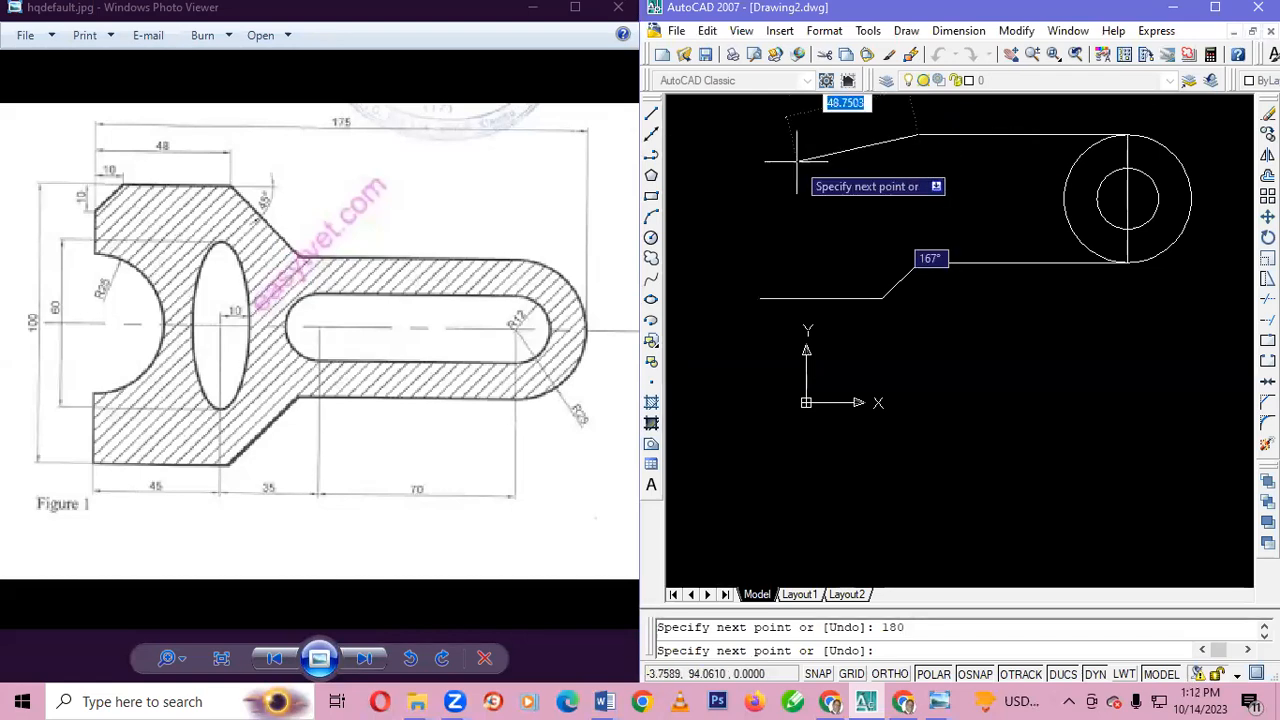
{"action": "key", "text": "Escape"}
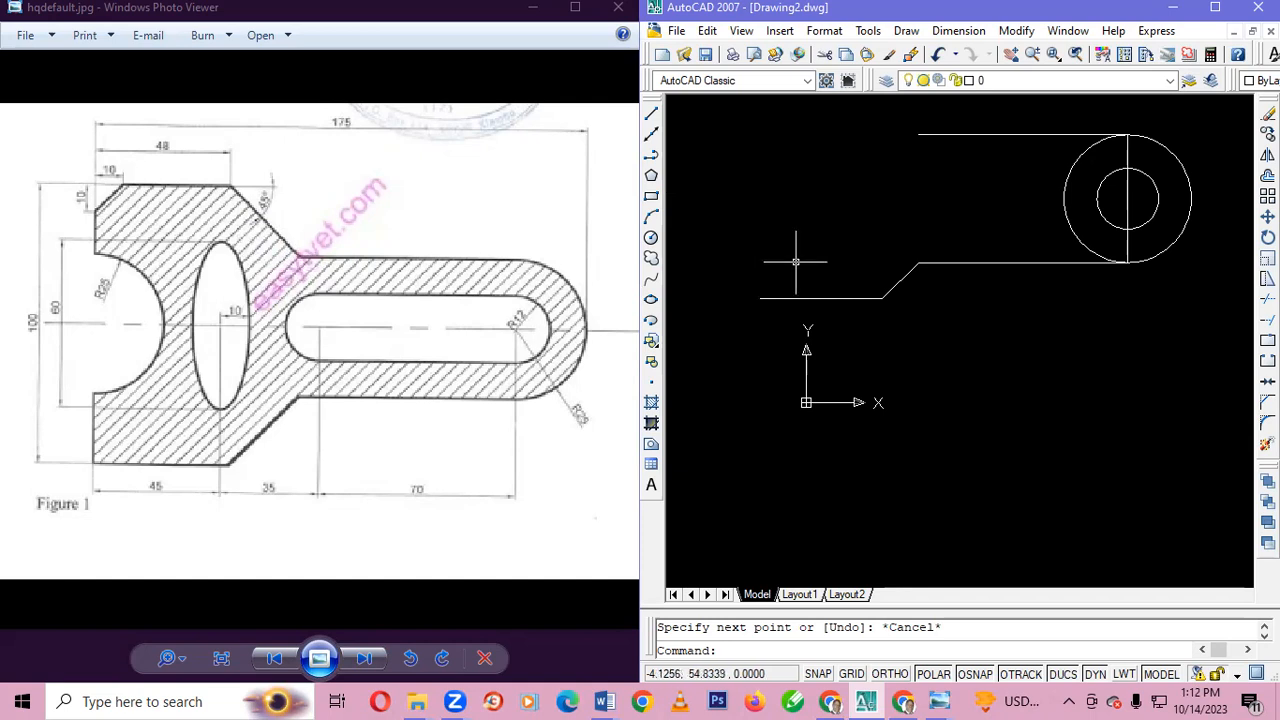
- Move the whole drawing slightly down and to the right, using the bottom of the radius-25 circle as base point
{"action": "key", "text": "ctrl+a"}
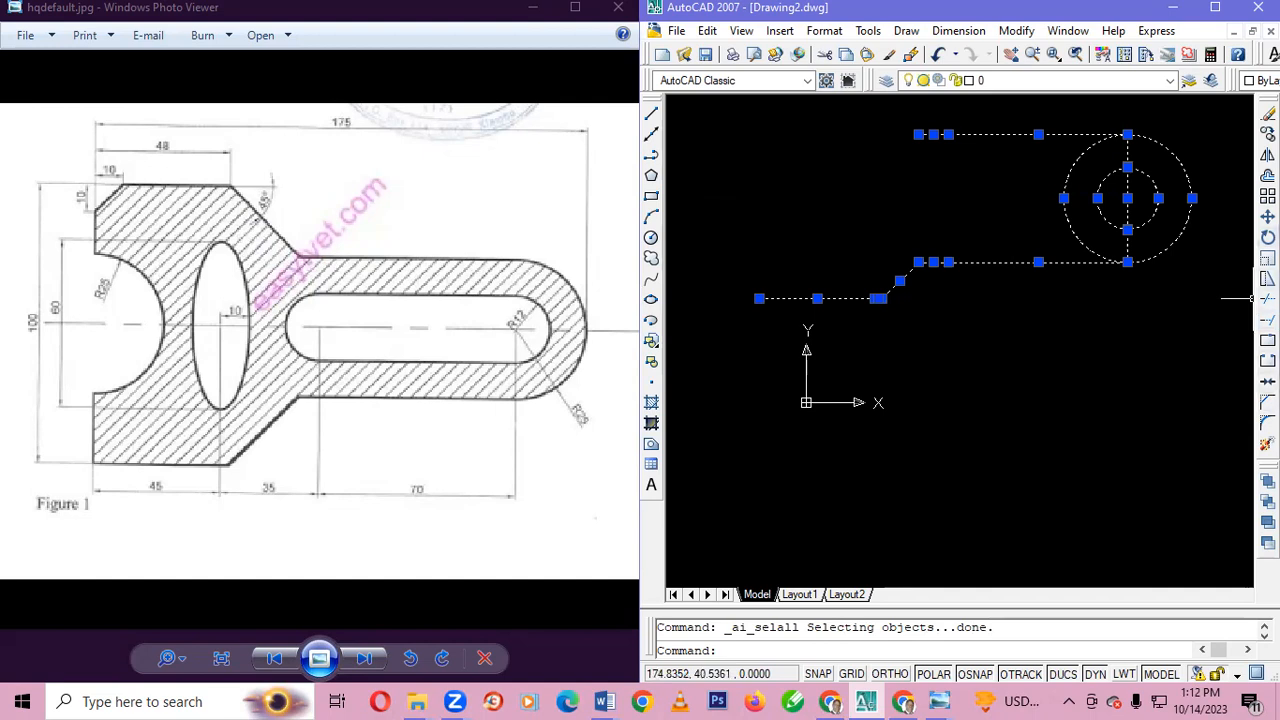
{"action": "left_click", "coordinate": [1267, 216]}
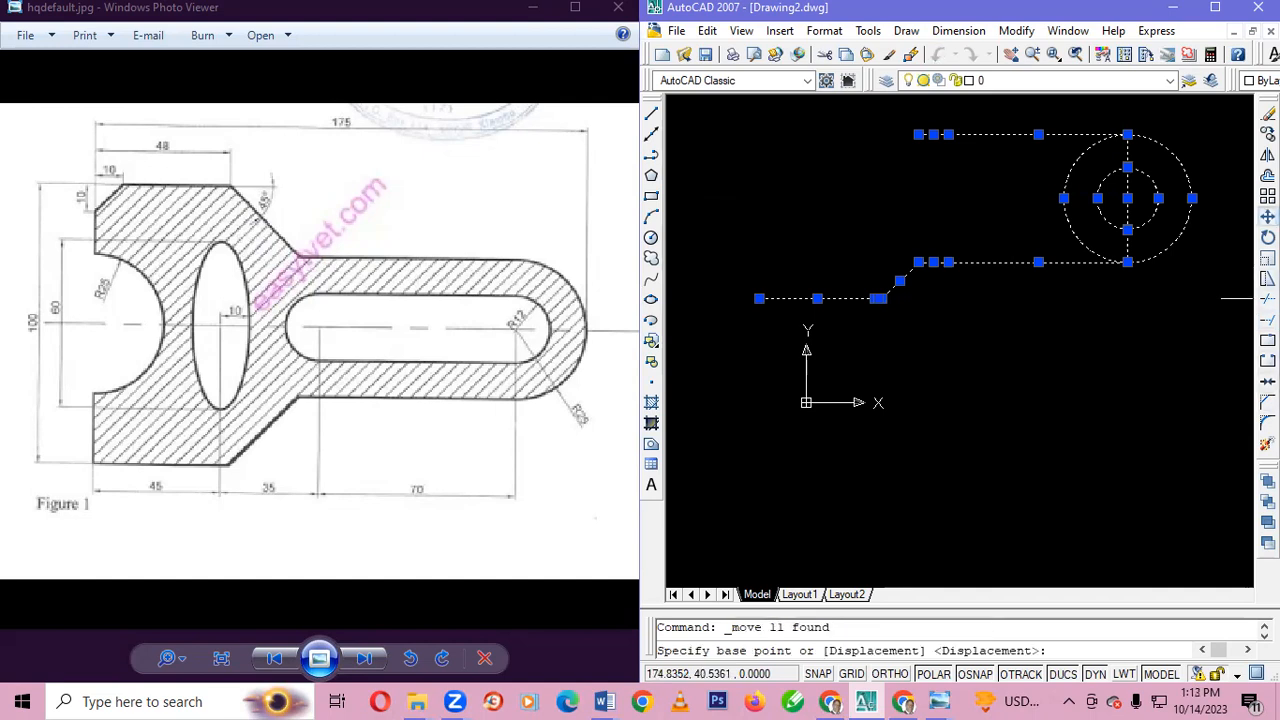
{"action": "left_click", "coordinate": [1127, 263]}
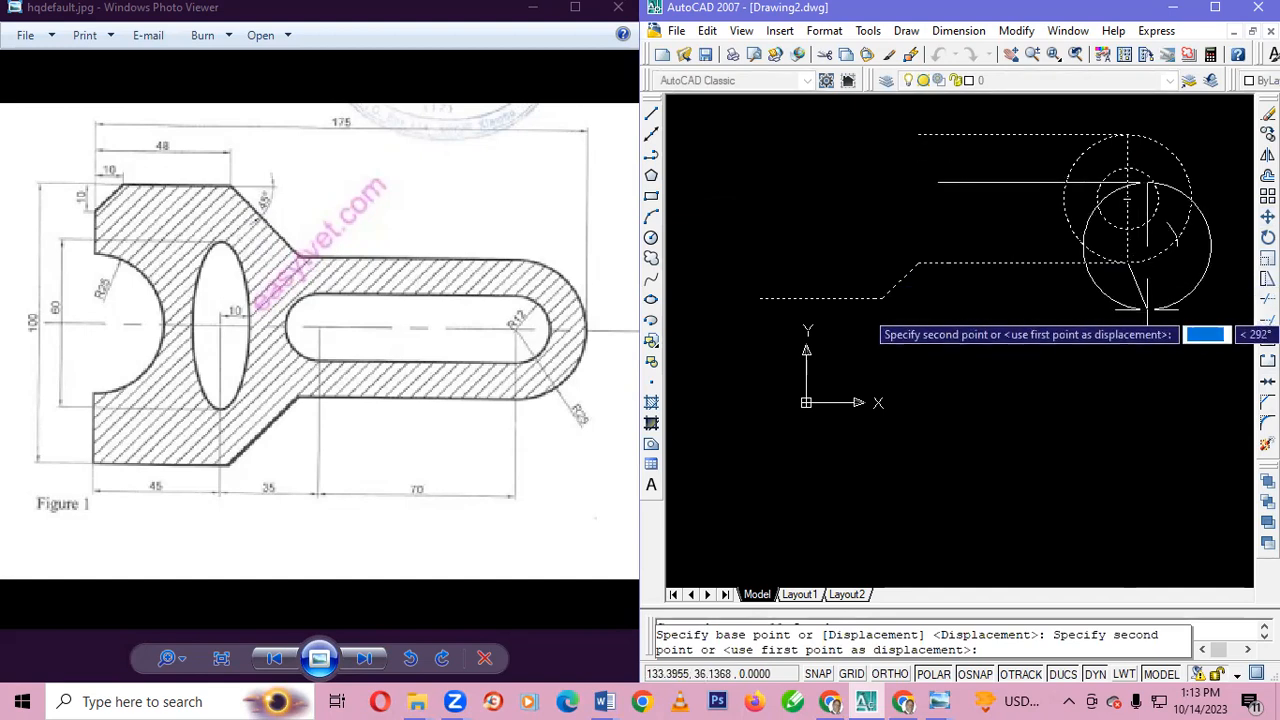
{"action": "left_click", "coordinate": [1147, 309]}
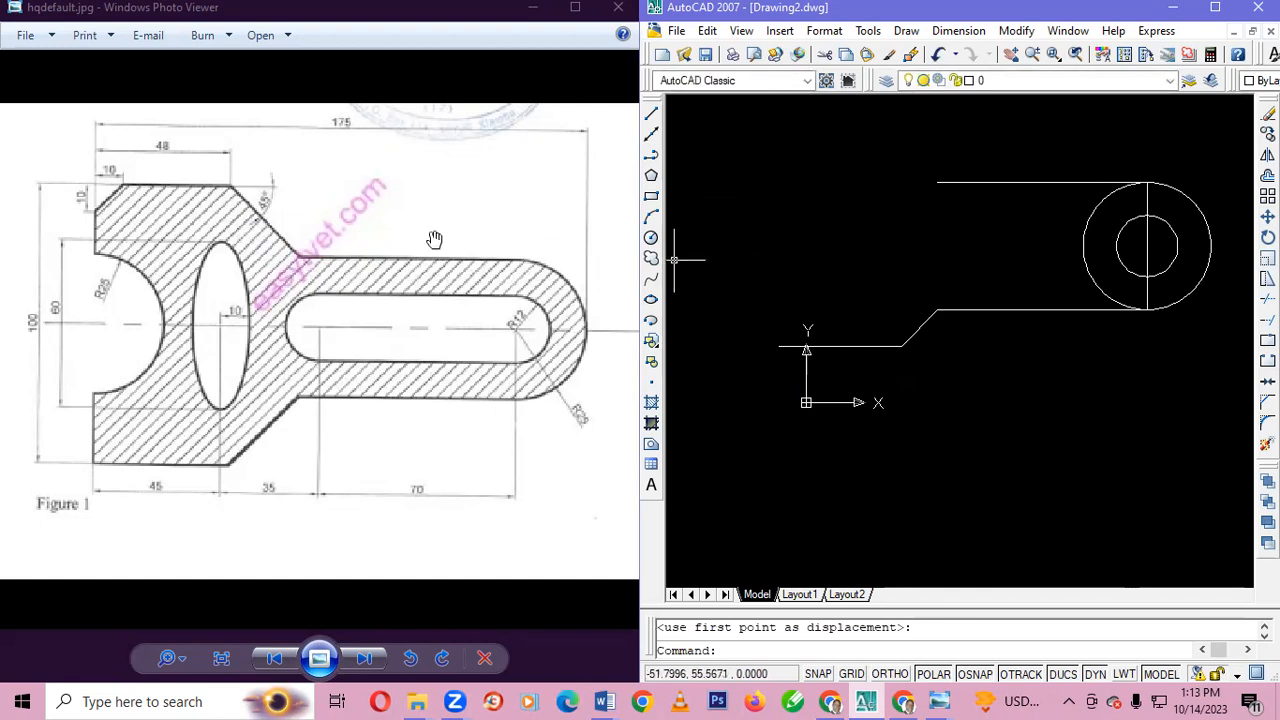
- Draw the upper slanted edge as a 20-unit line at 135° from the left end of the arm's upper edge
{"action": "left_click", "coordinate": [651, 113]}
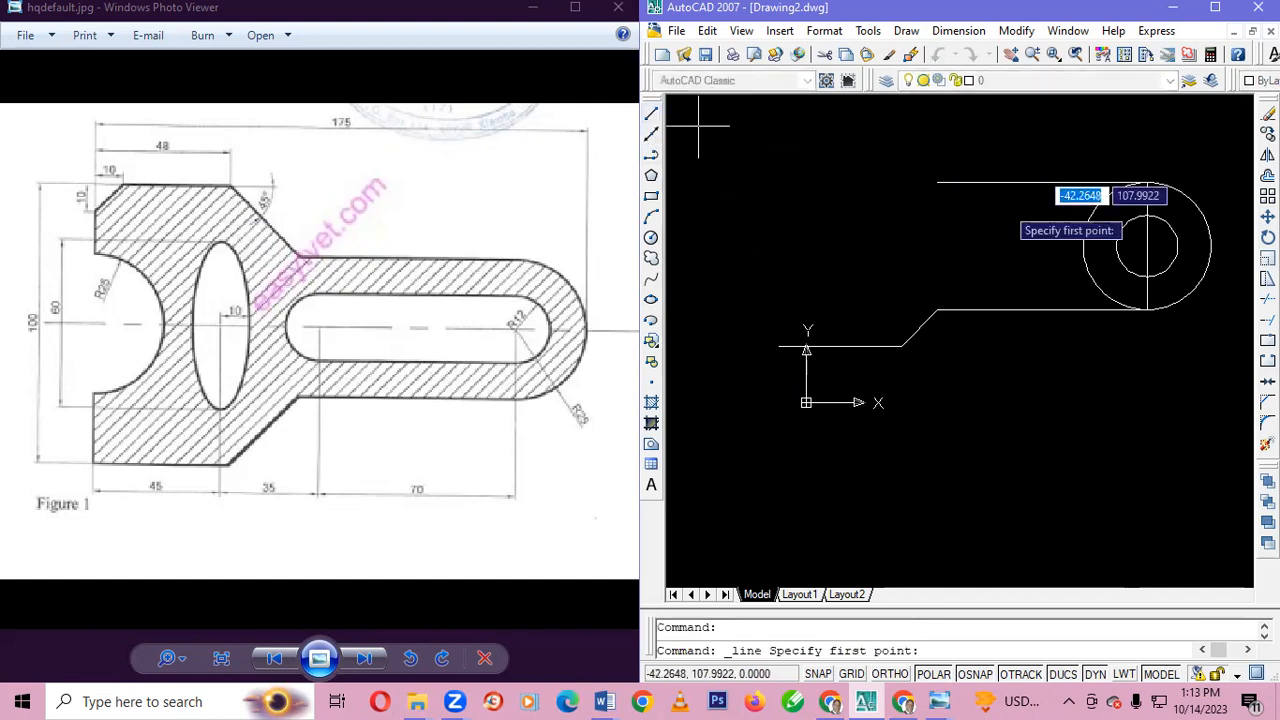
{"action": "left_click", "coordinate": [936, 182]}
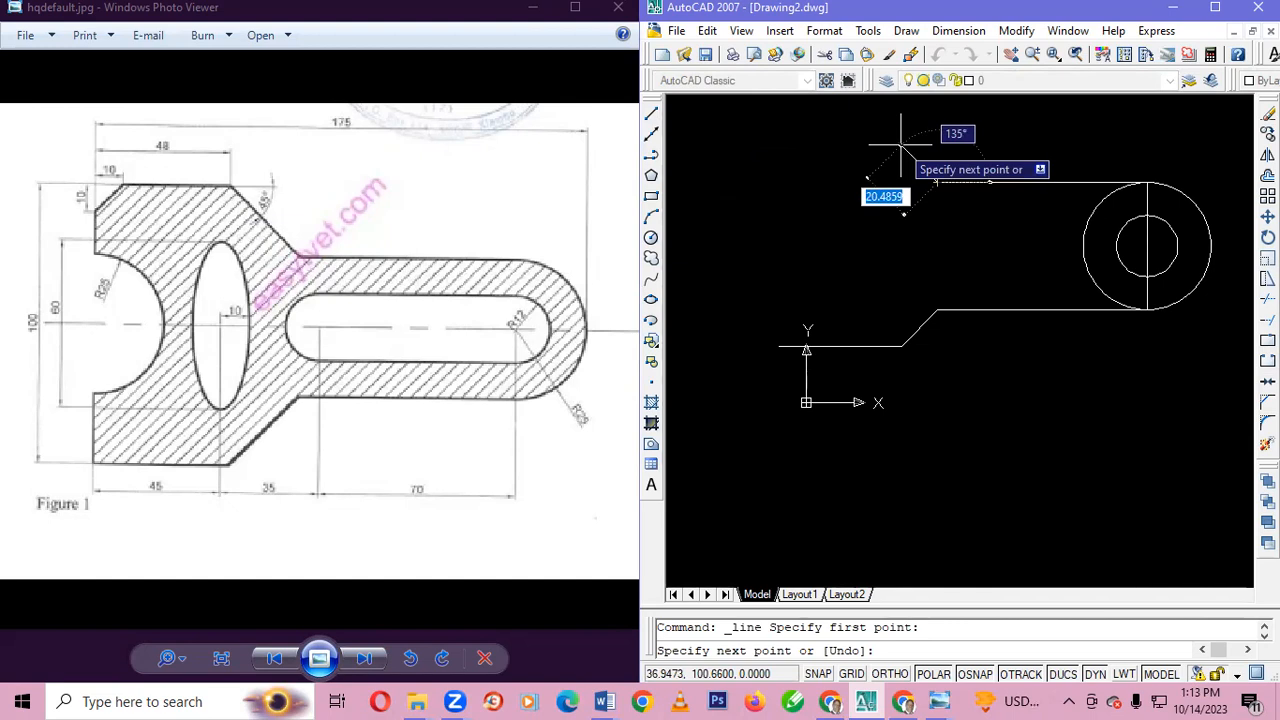
{"action": "type", "text": "20"}
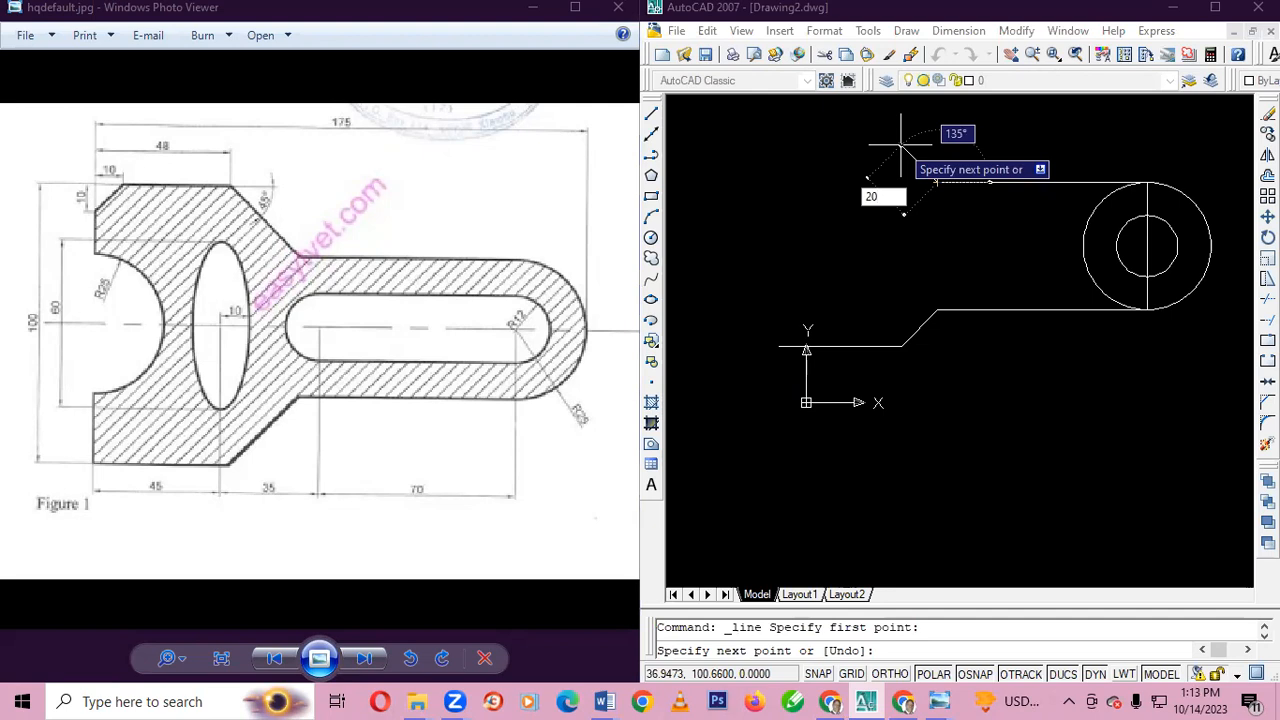
{"action": "key", "text": "Tab"}
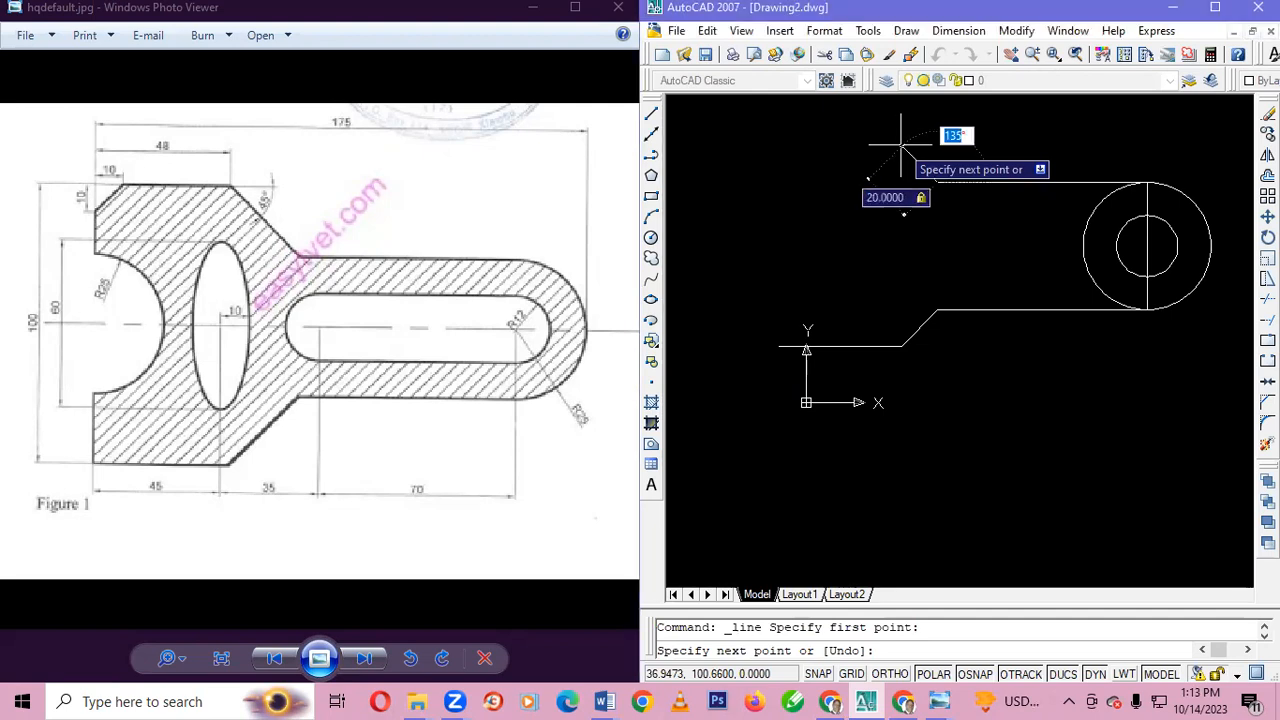
{"action": "type", "text": "13"}
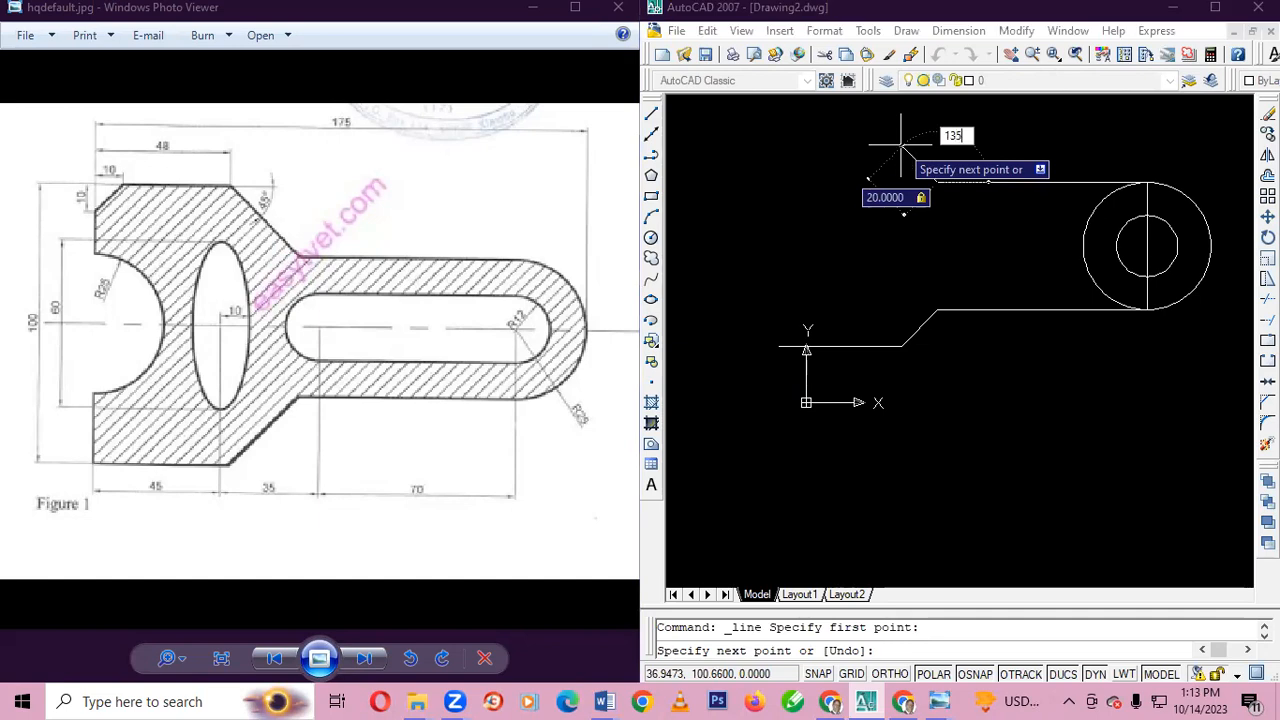
{"action": "key", "text": "Return"}
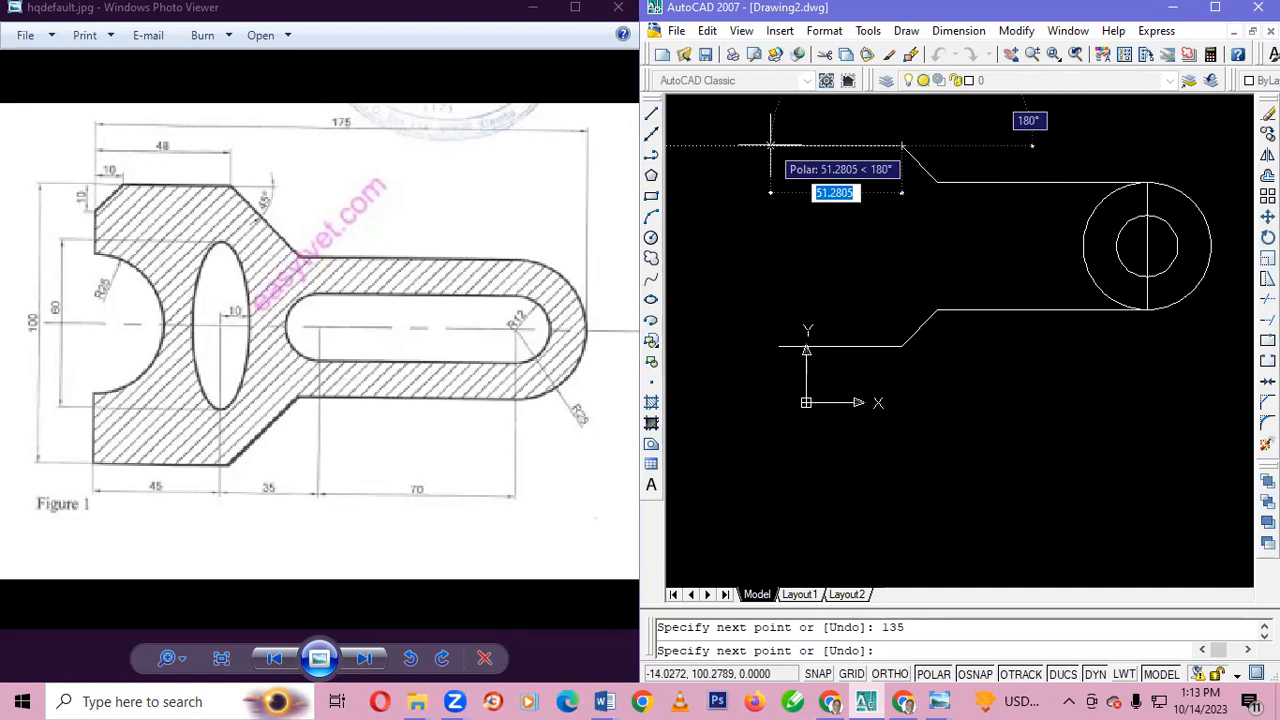
{"action": "key", "text": "Escape"}
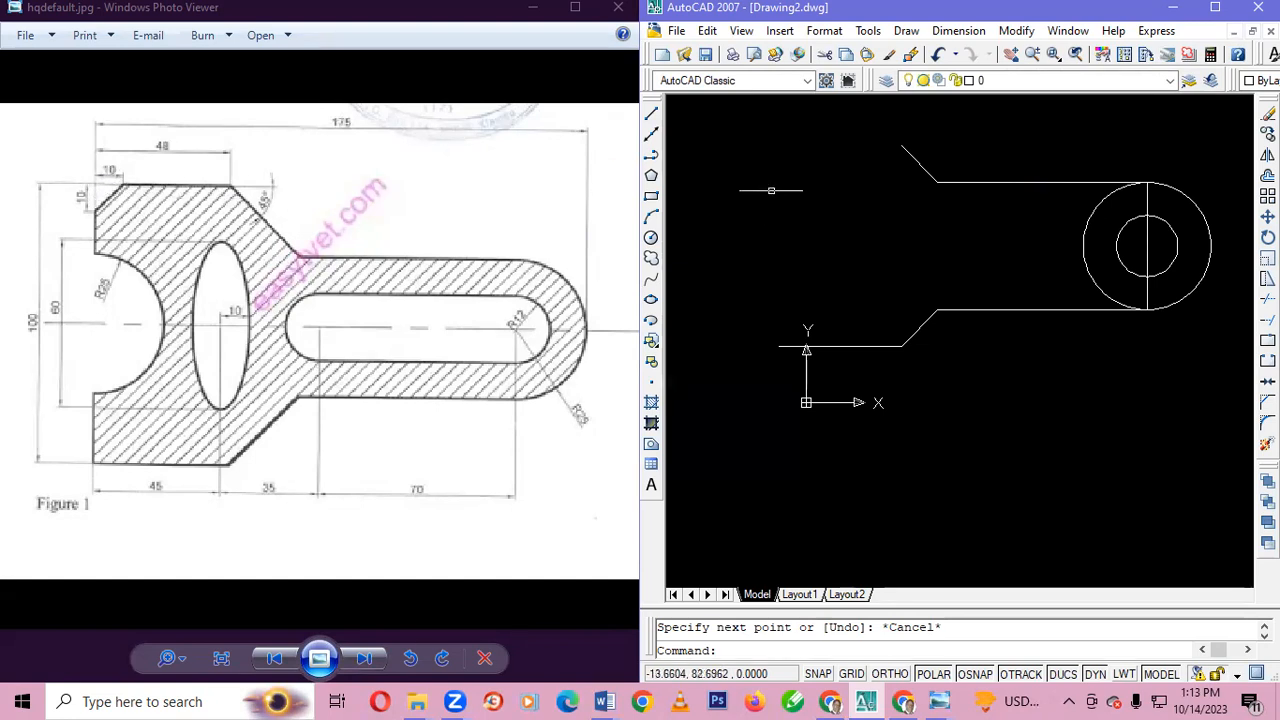
- Draw the plate's top edge as a 38-unit line at 180° from the upper end of the slanted edge
{"action": "left_click", "coordinate": [651, 113]}
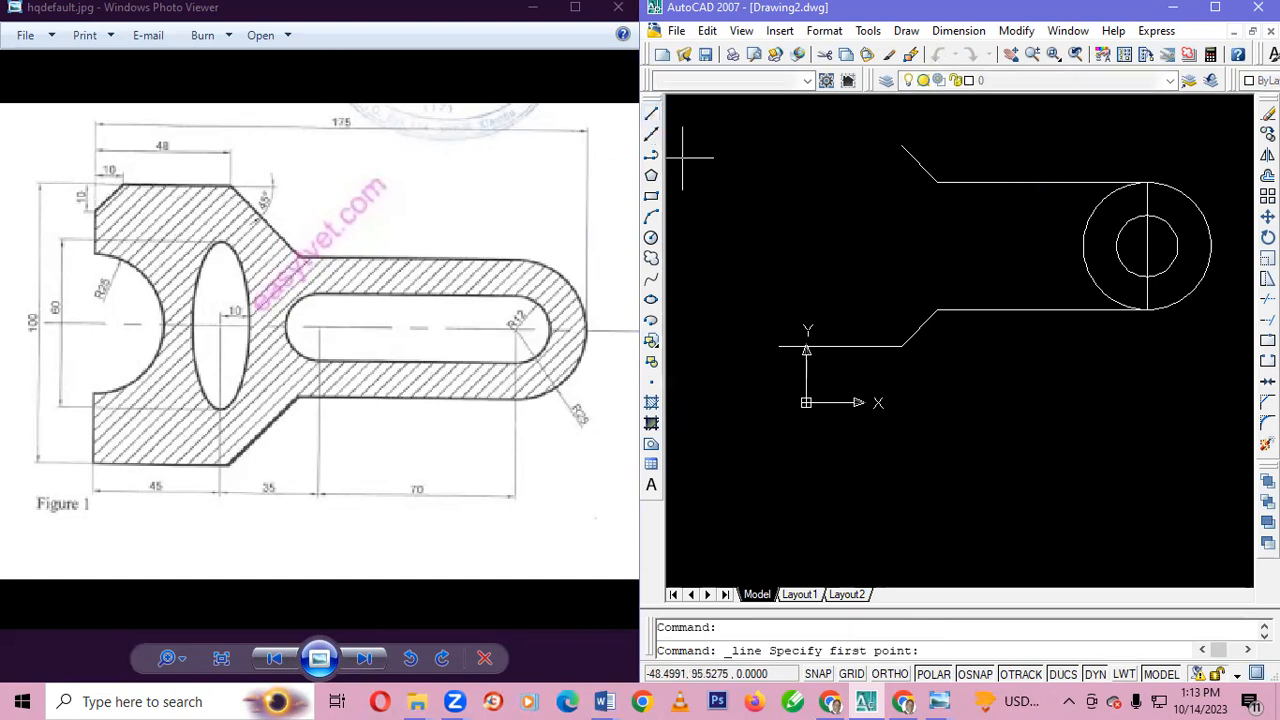
{"action": "left_click", "coordinate": [901, 145]}
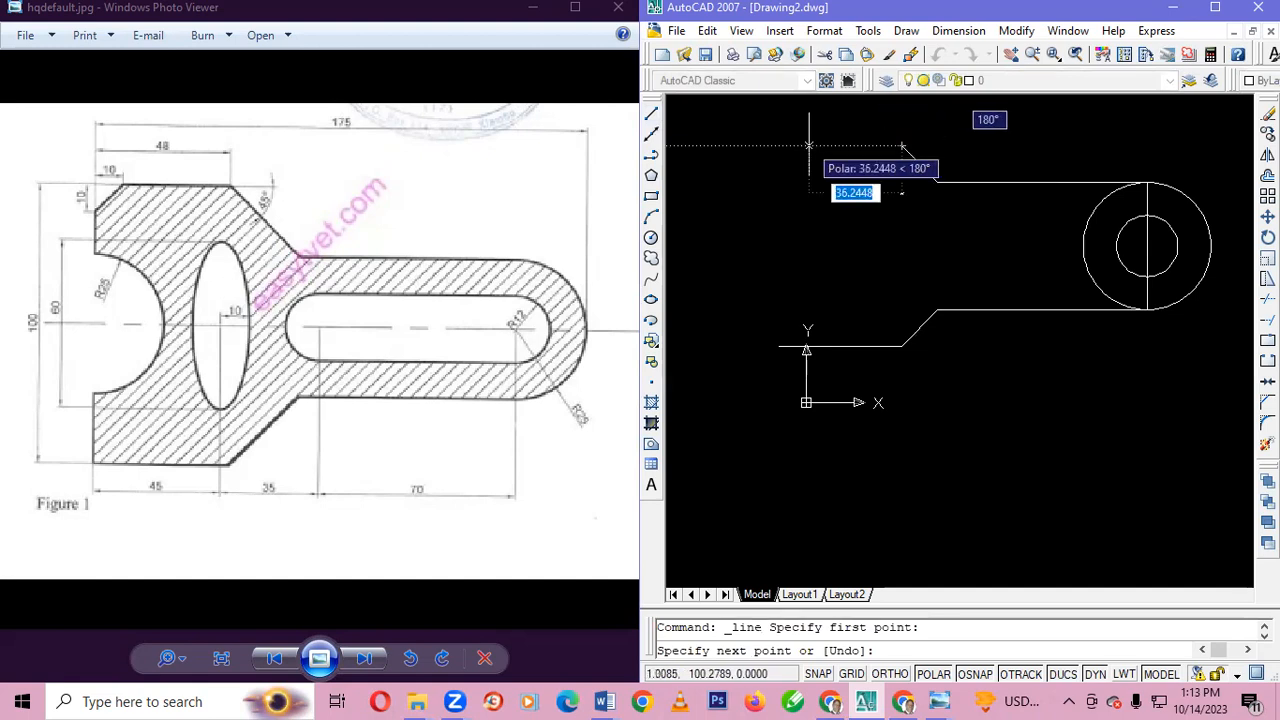
{"action": "type", "text": "38"}
{"action": "key", "text": "Tab"}
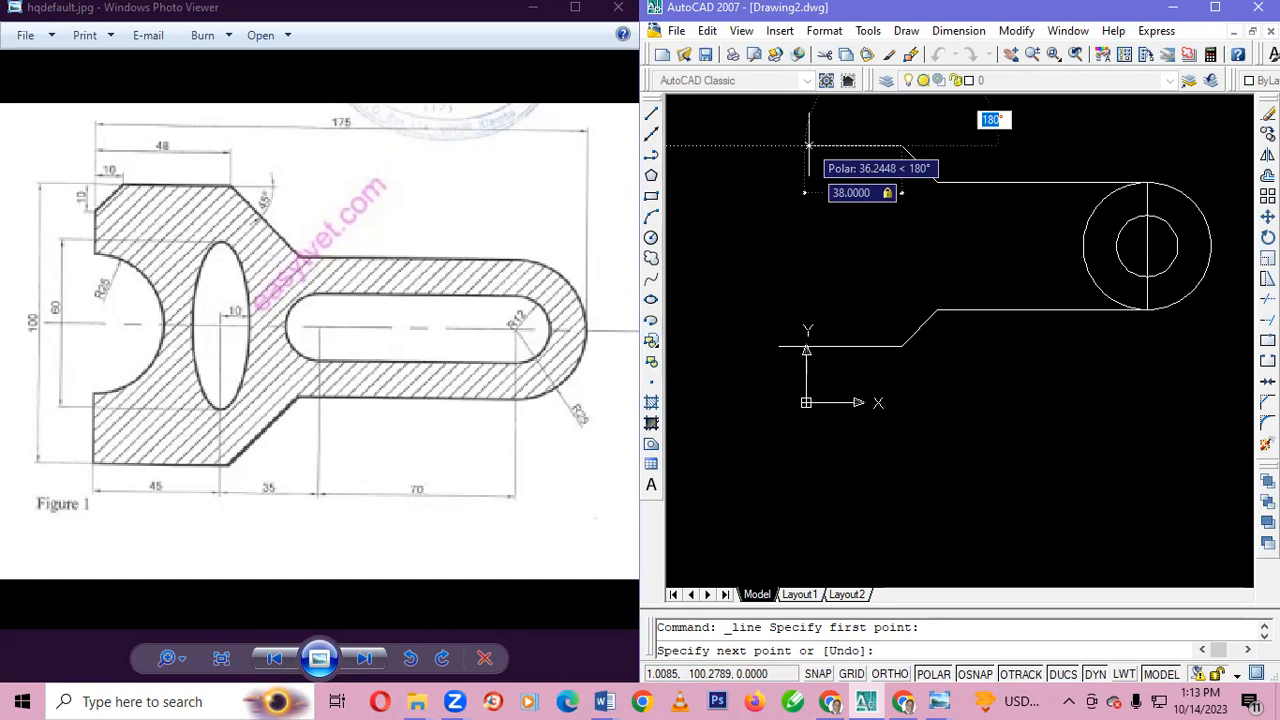
{"action": "type", "text": "18"}
{"action": "key", "text": "Return"}
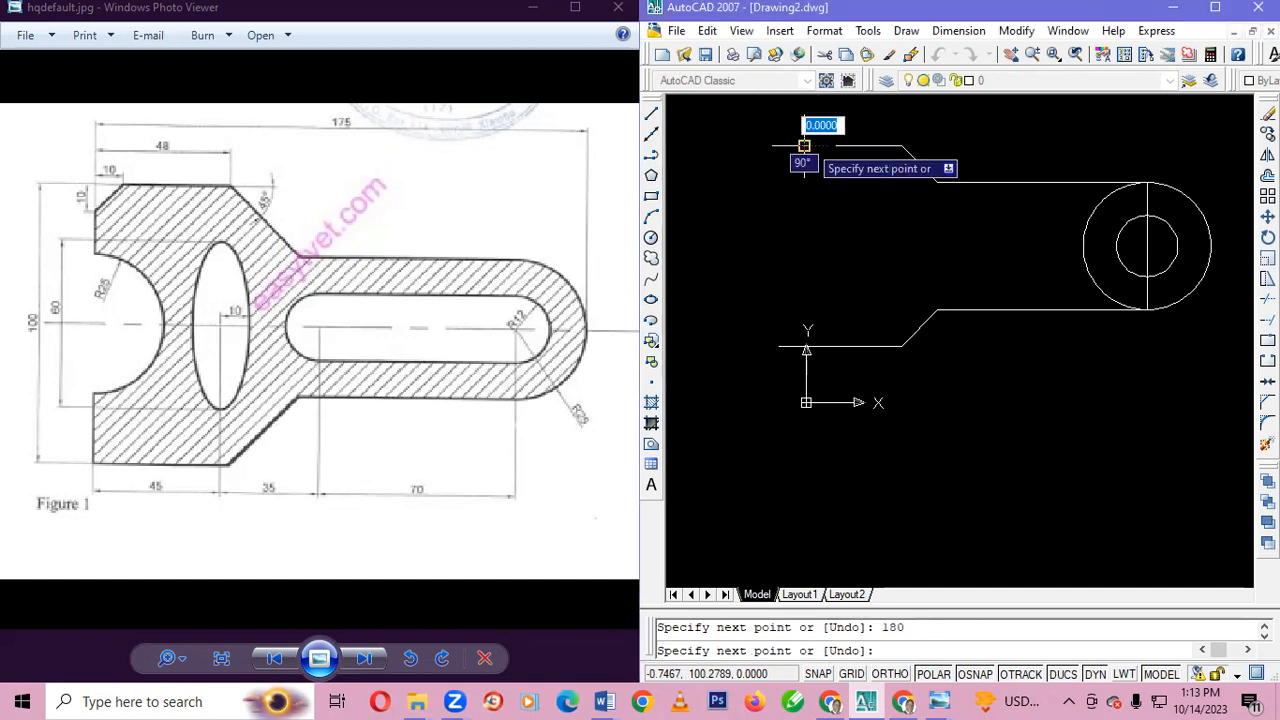
{"action": "key", "text": "Escape"}
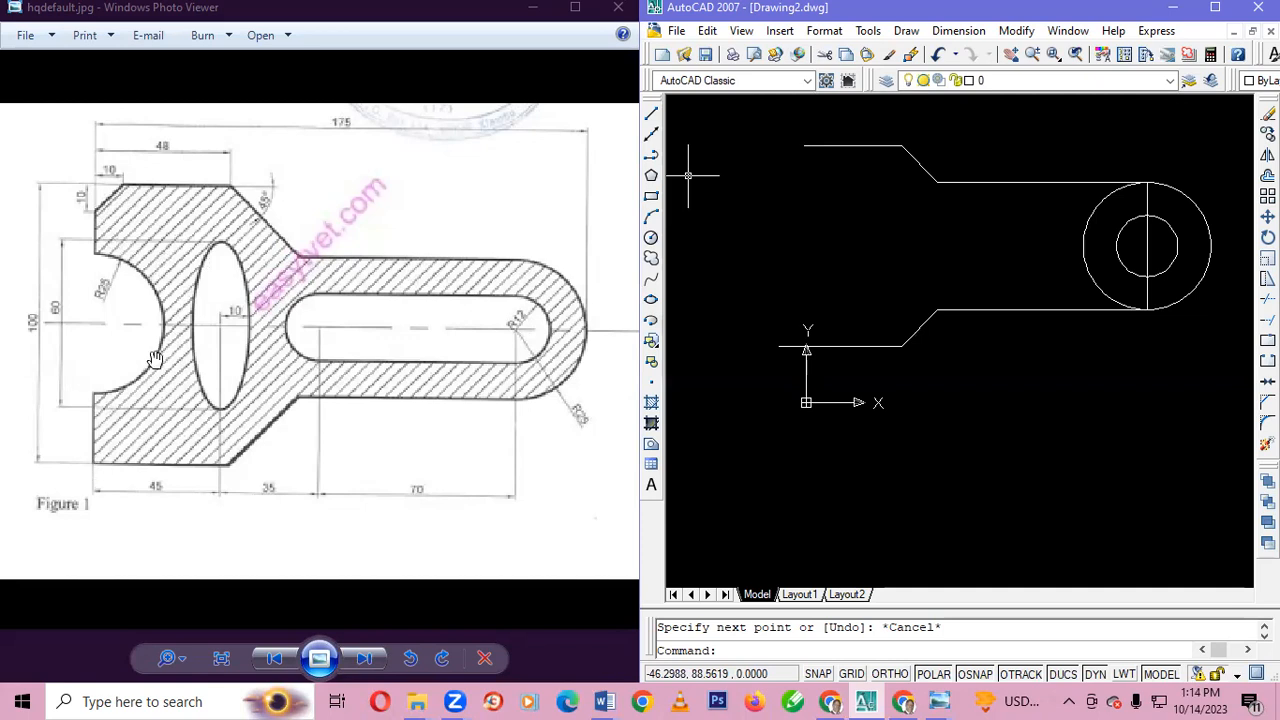
{"action": "left_click", "coordinate": [651, 113]}
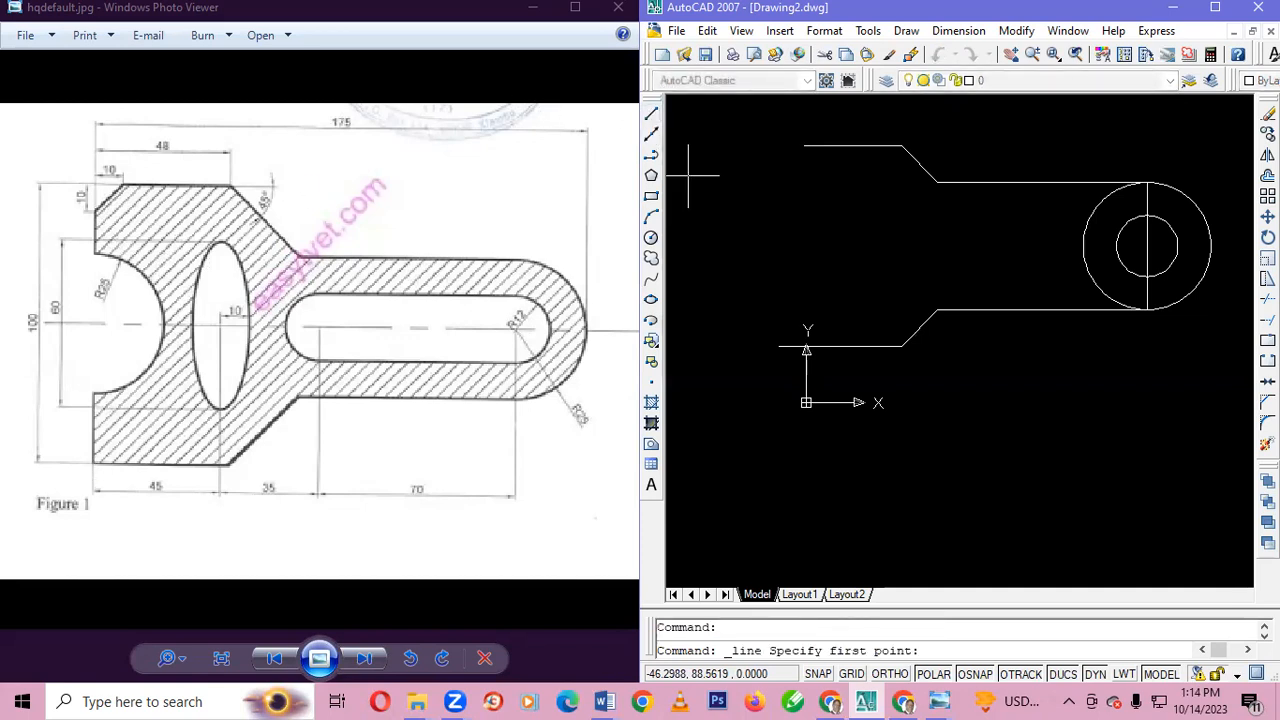
{"action": "left_click", "coordinate": [779, 346]}
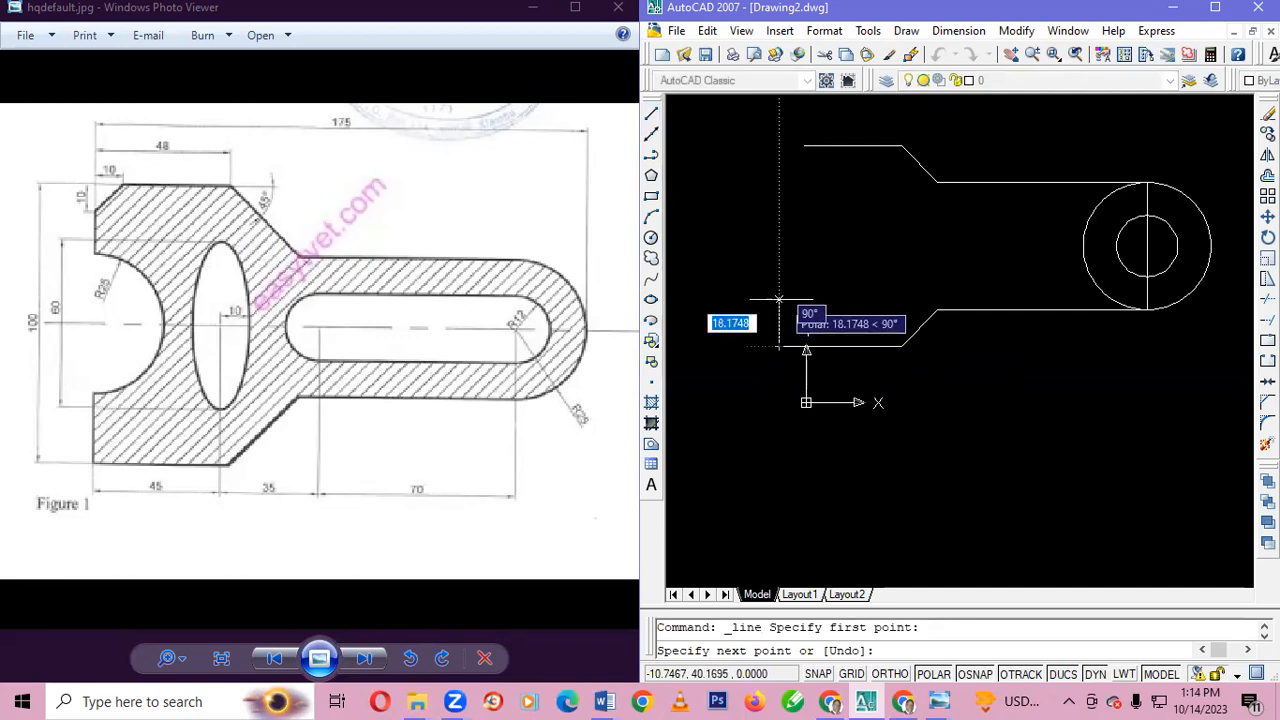
{"action": "key", "text": "Escape"}
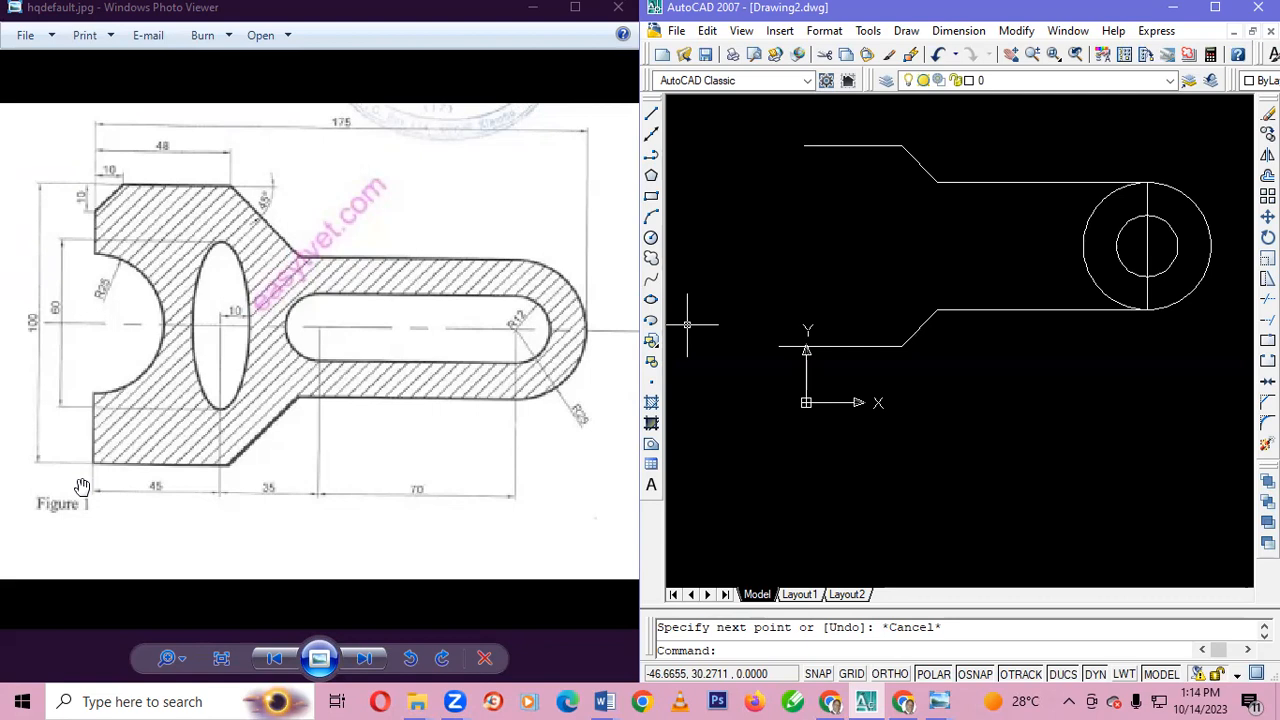
- Draw a 25-unit line at 90° up from the left end of the plate's bottom edge
{"action": "left_click", "coordinate": [650, 117]}
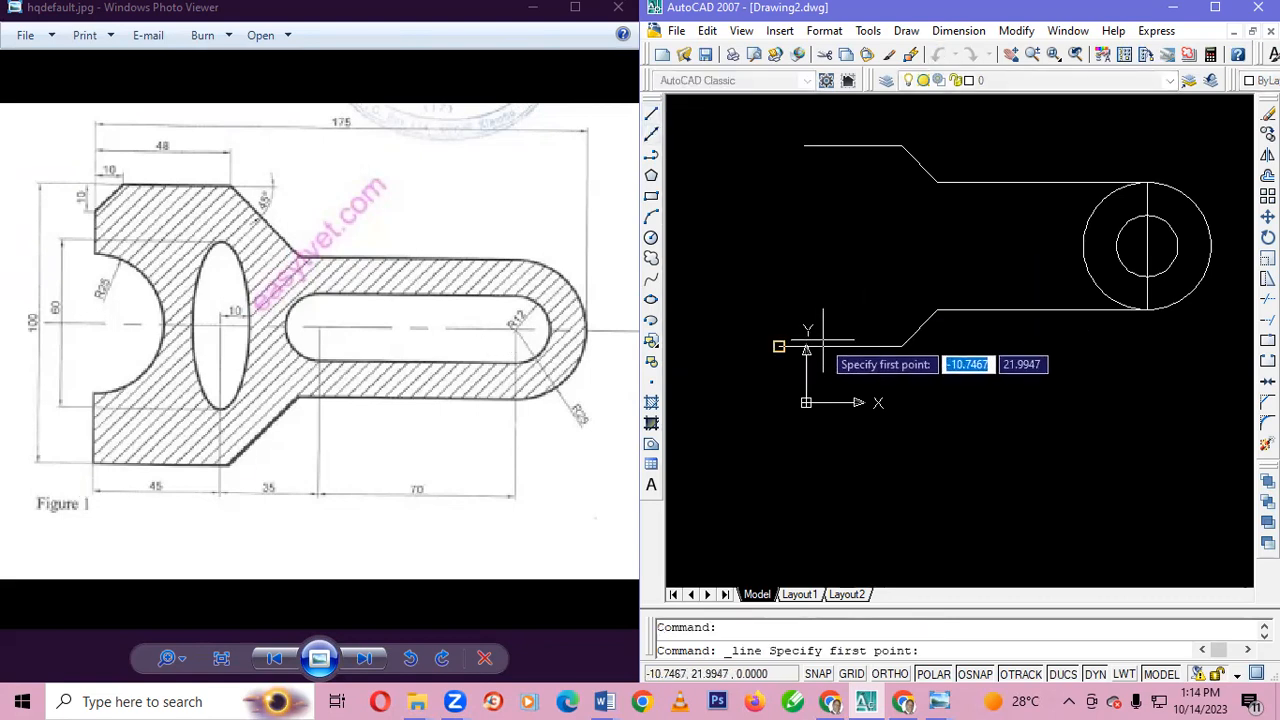
{"action": "left_click", "coordinate": [779, 346]}
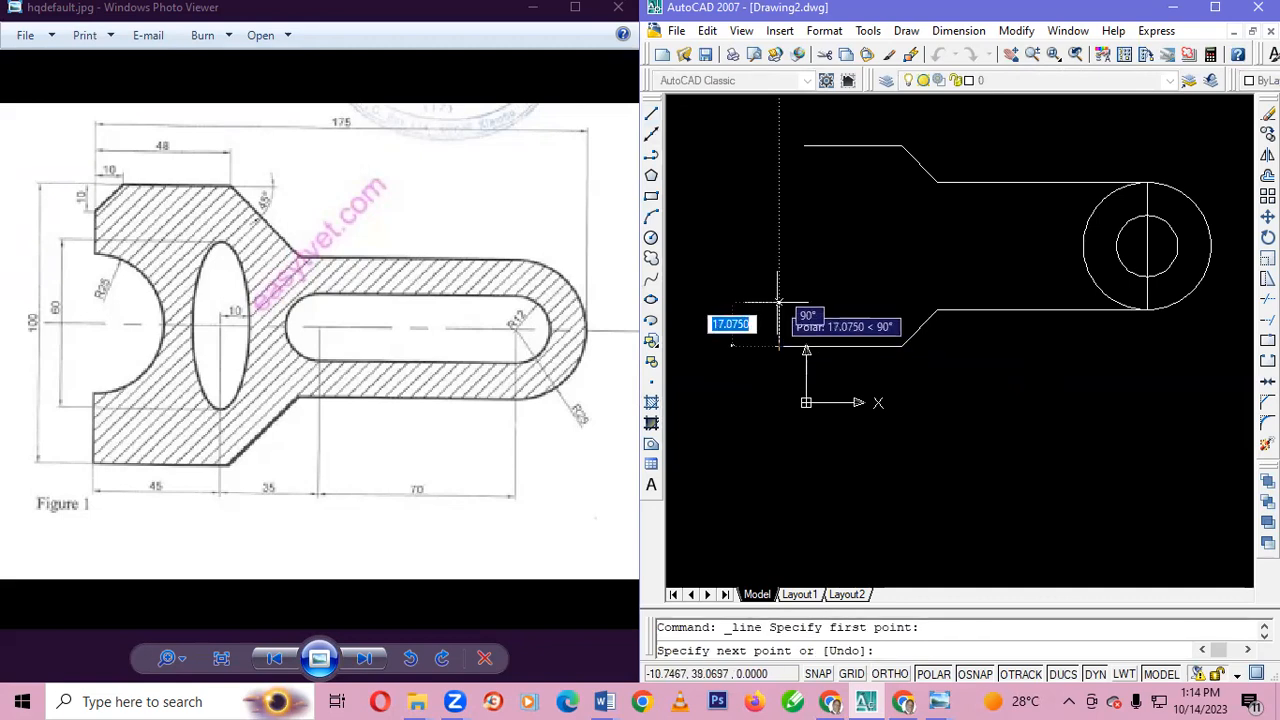
{"action": "type", "text": "25"}
{"action": "key", "text": "Tab"}
{"action": "type", "text": "90"}
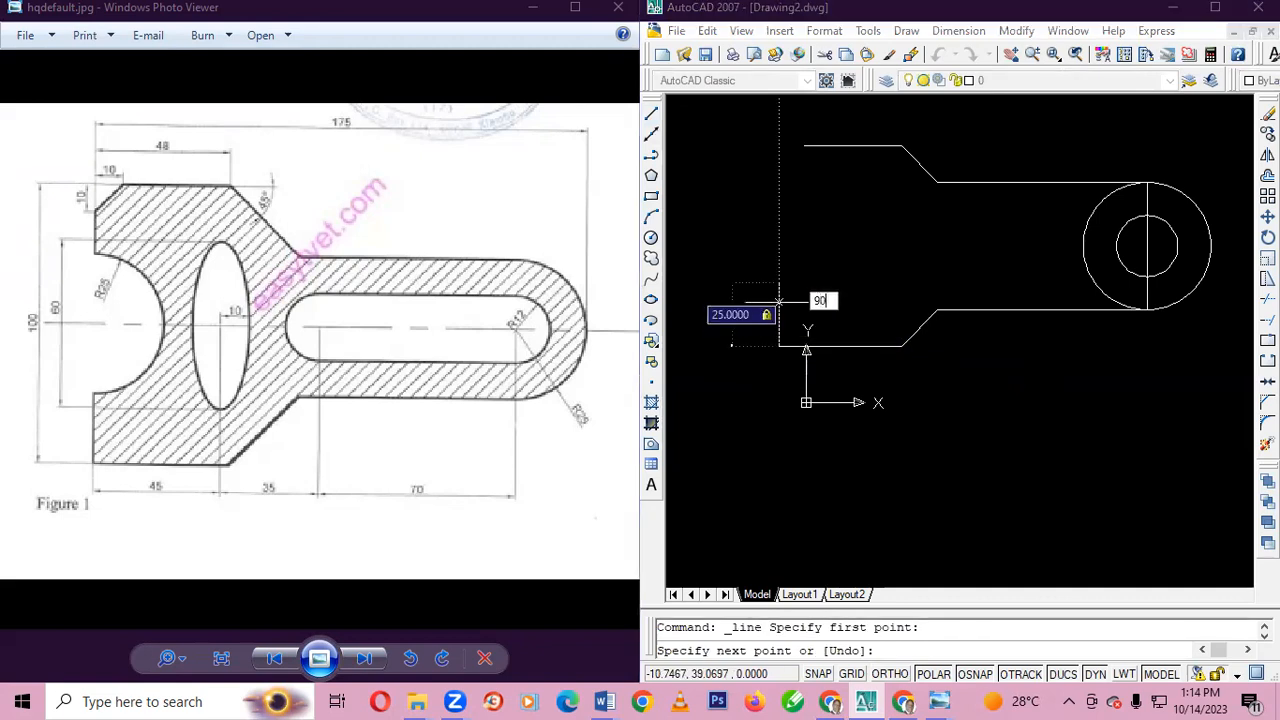
{"action": "key", "text": "Return"}
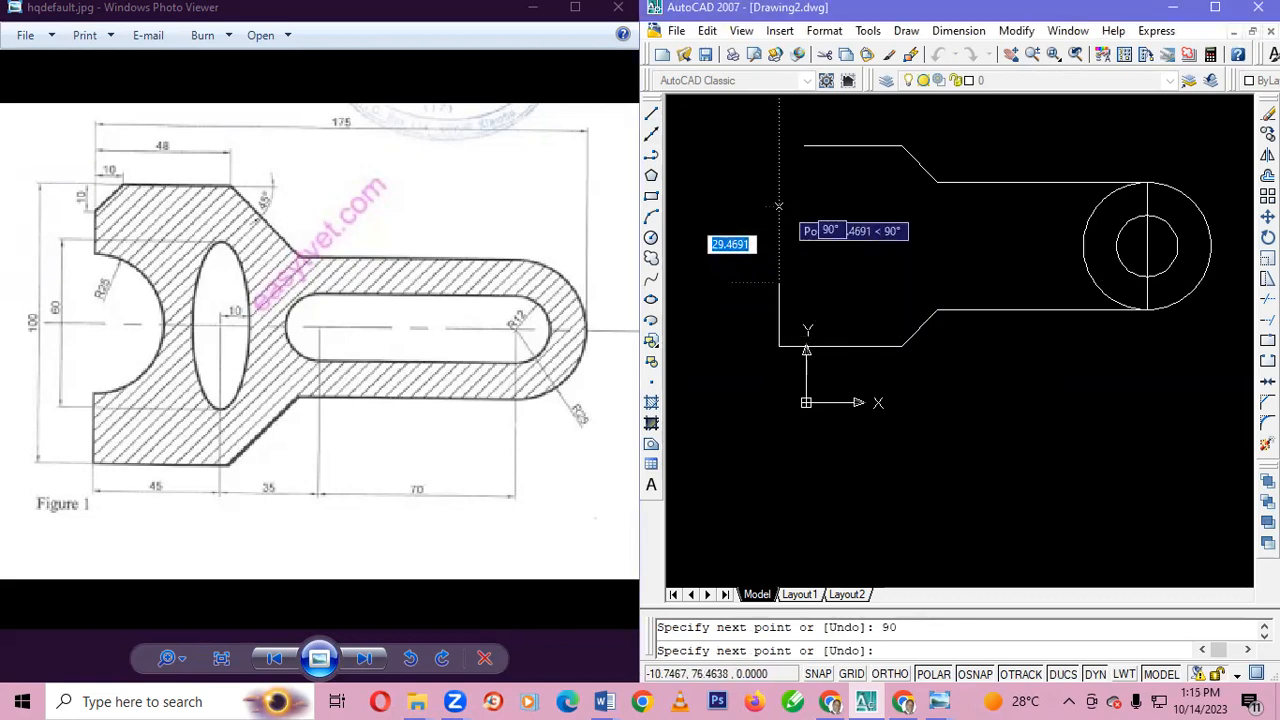
- Continue the left edge 50 units upward at 90° and join it to the left end of the plate's top edge
{"action": "type", "text": "50"}
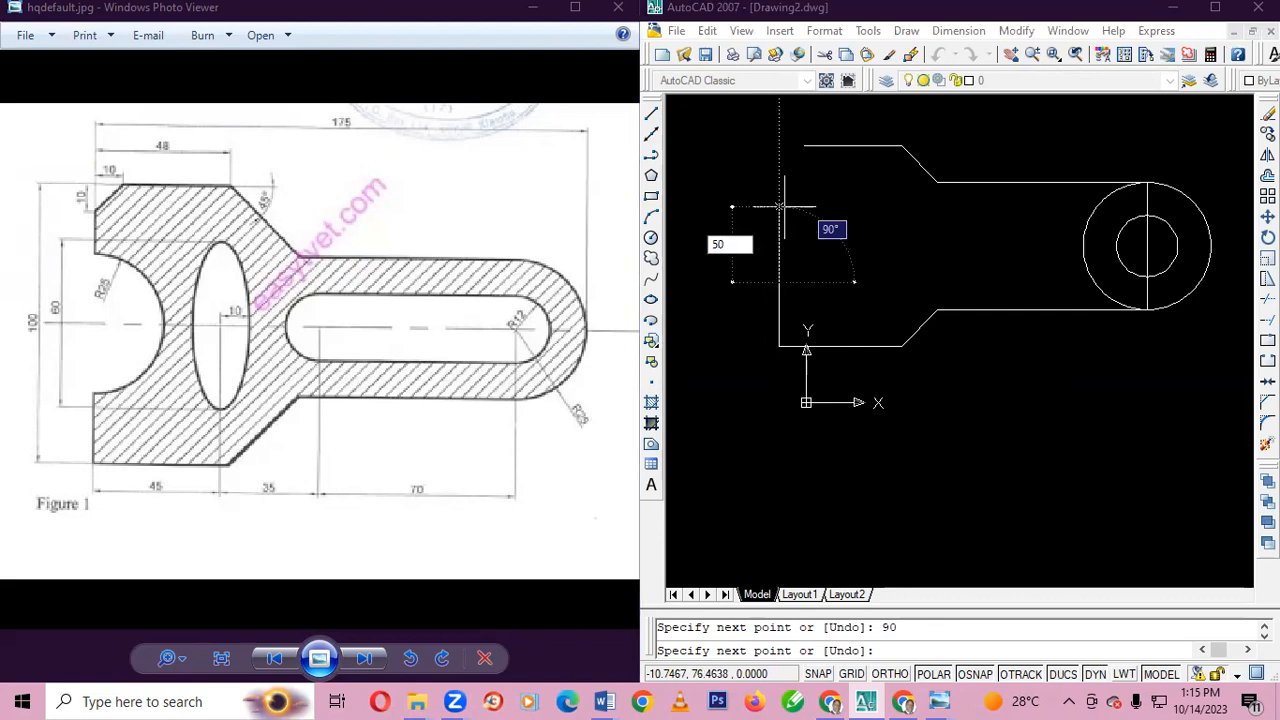
{"action": "key", "text": "Return"}
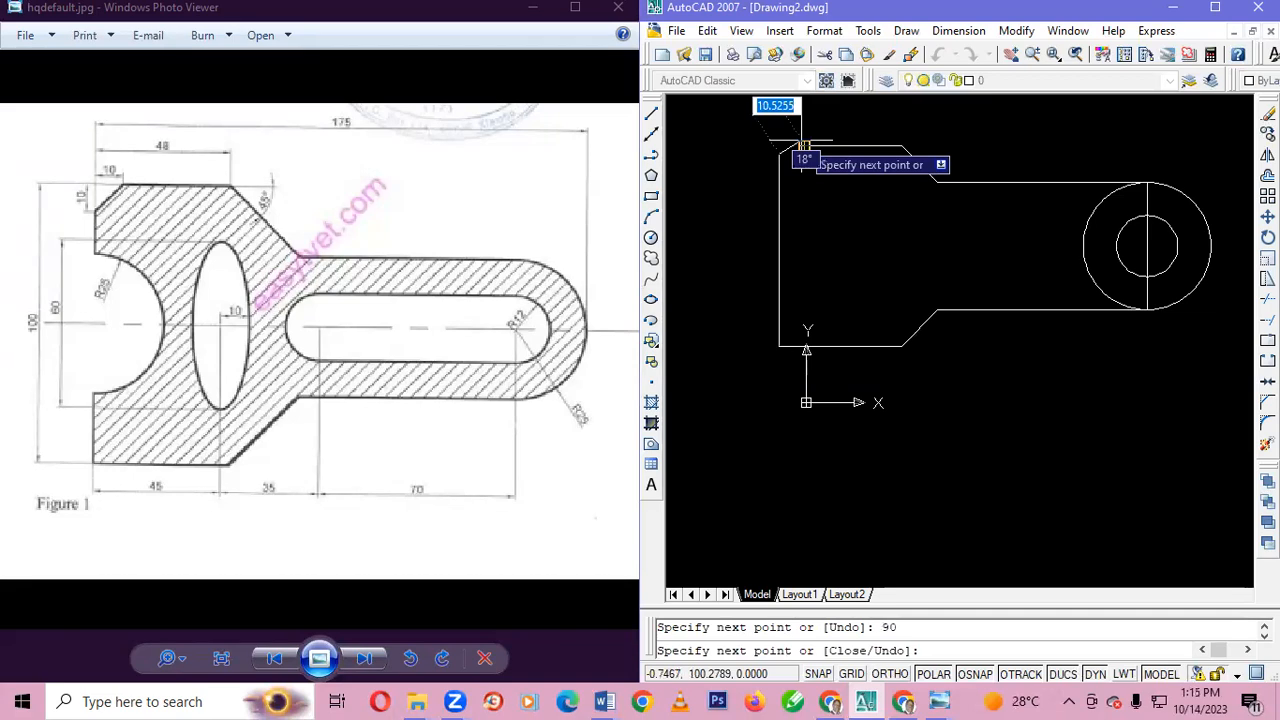
{"action": "left_click", "coordinate": [804, 146]}
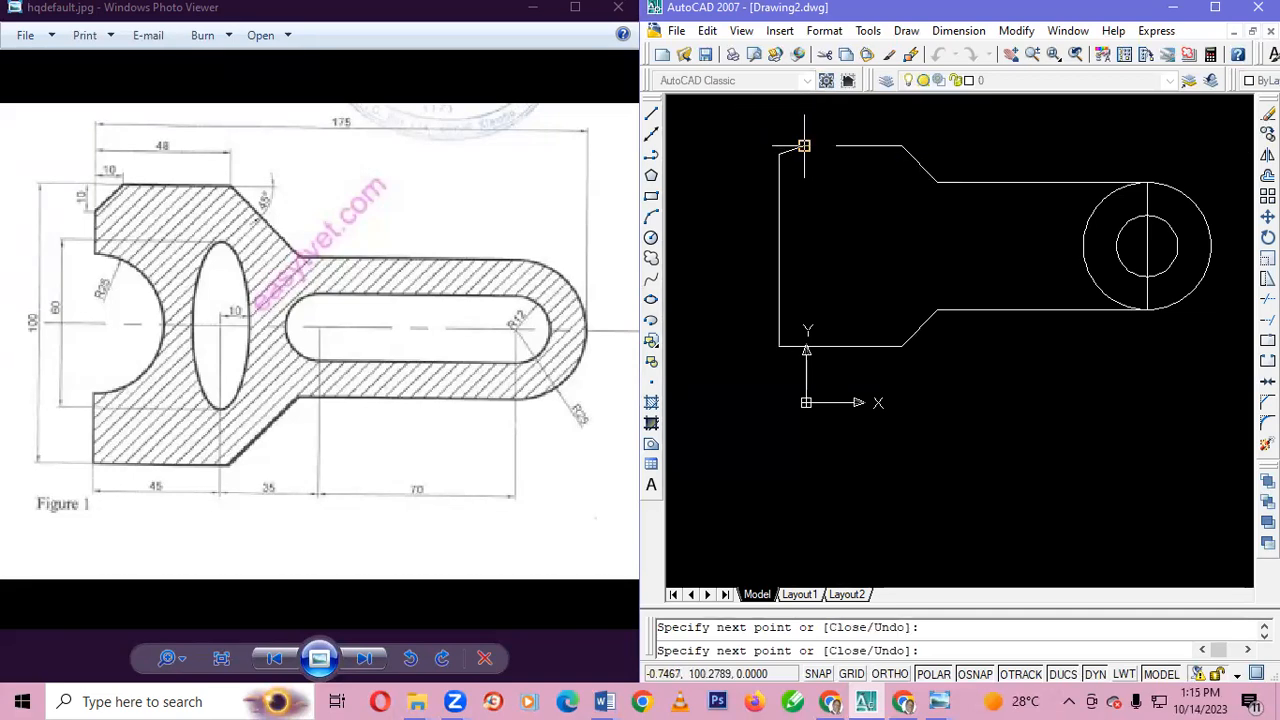
{"action": "key", "text": "Escape"}
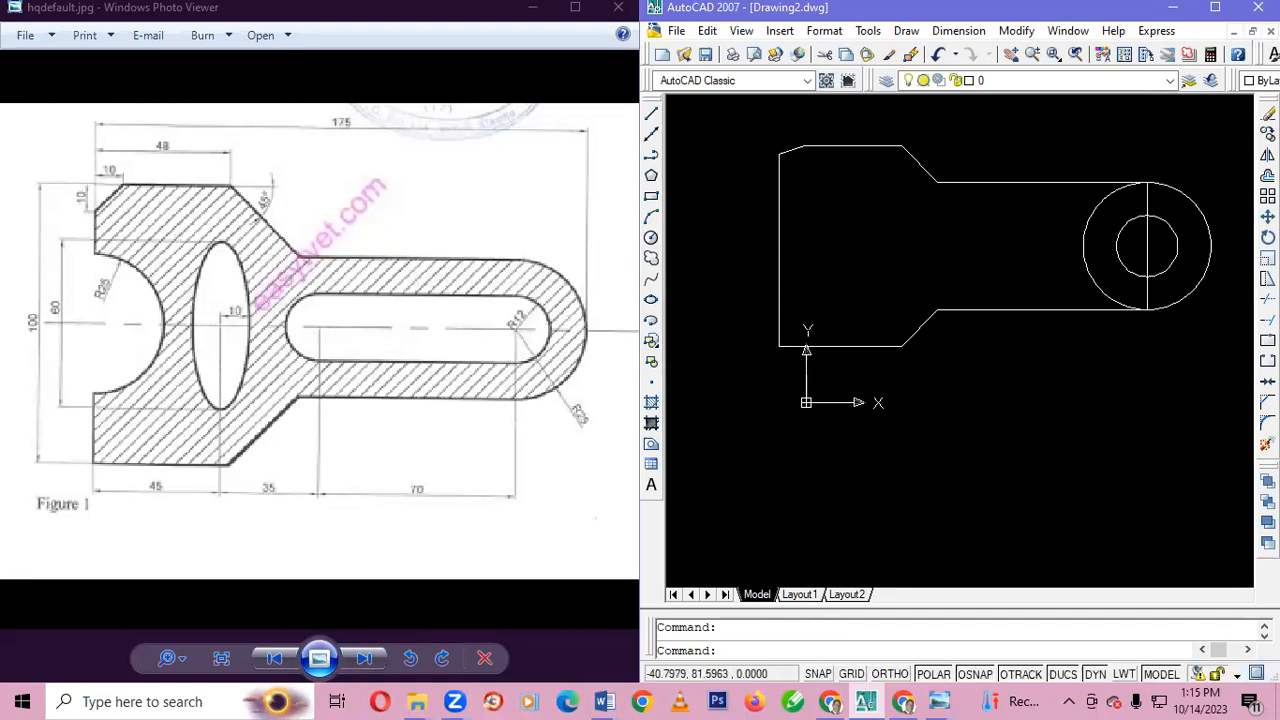
- Draw a 70-unit line at 180° from the centre of the concentric circles at the arm's right end
{"action": "left_click", "coordinate": [651, 114]}
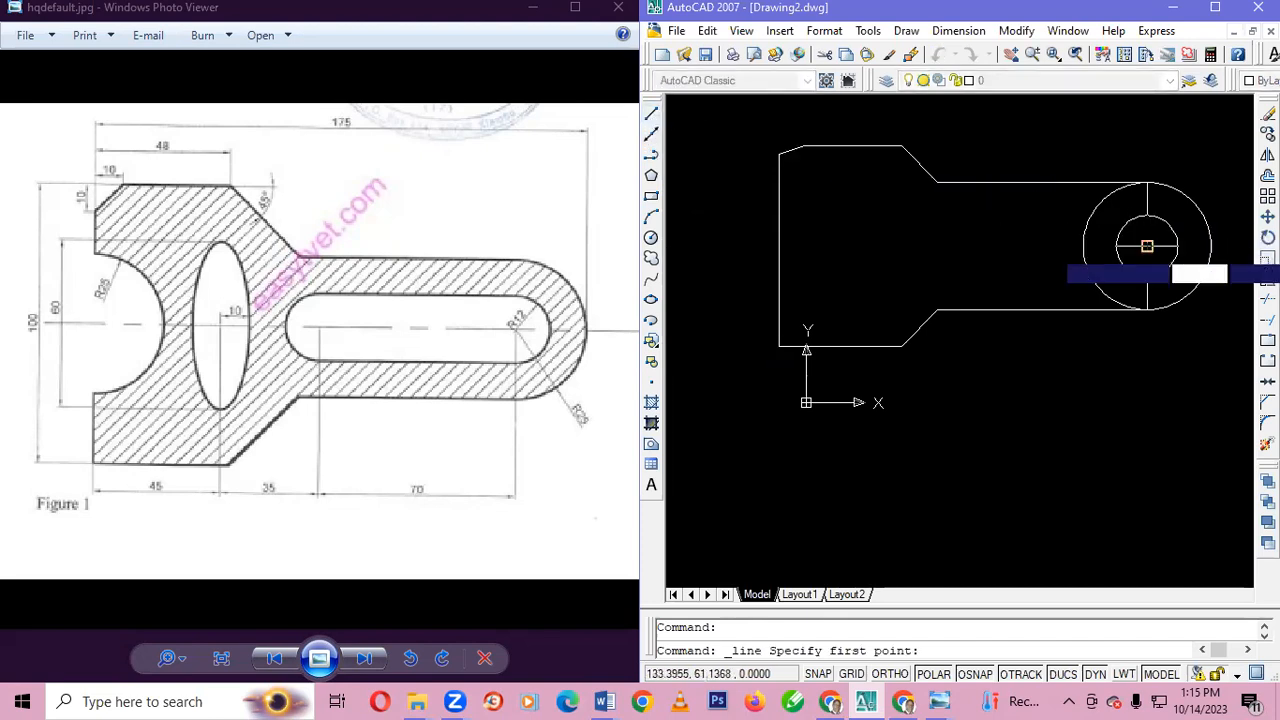
{"action": "left_click", "coordinate": [1147, 246]}
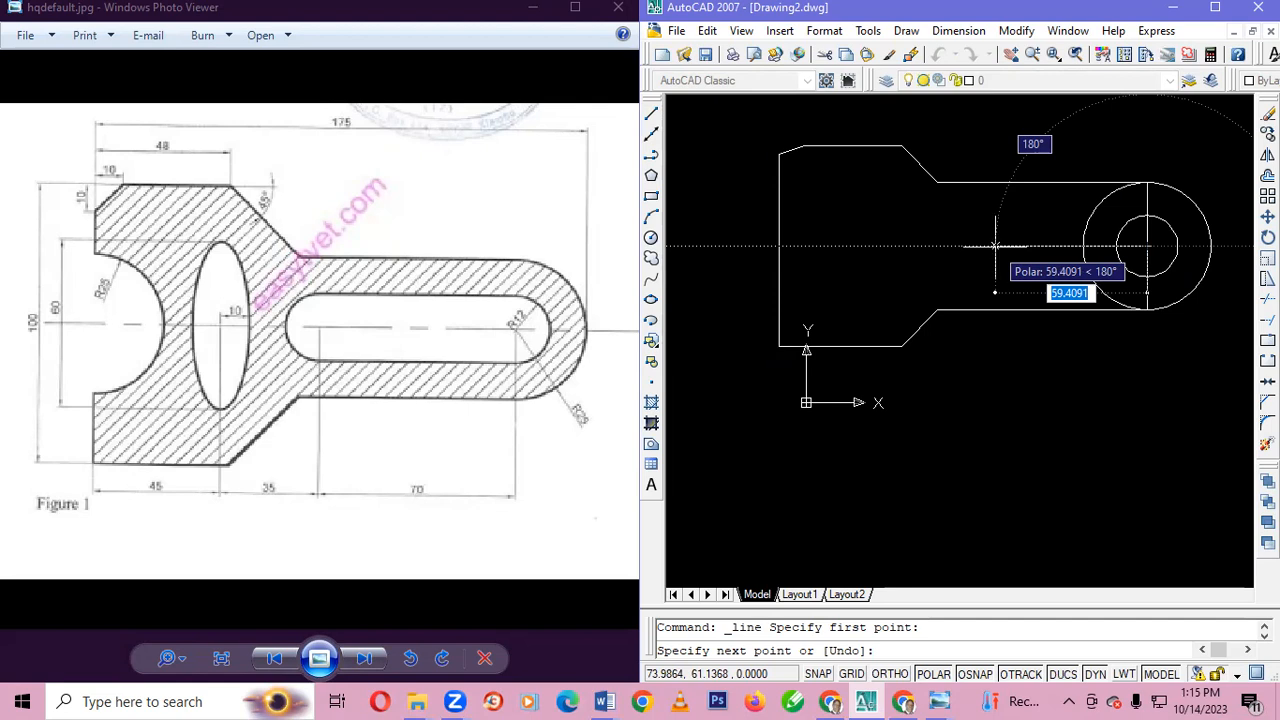
{"action": "type", "text": "70"}
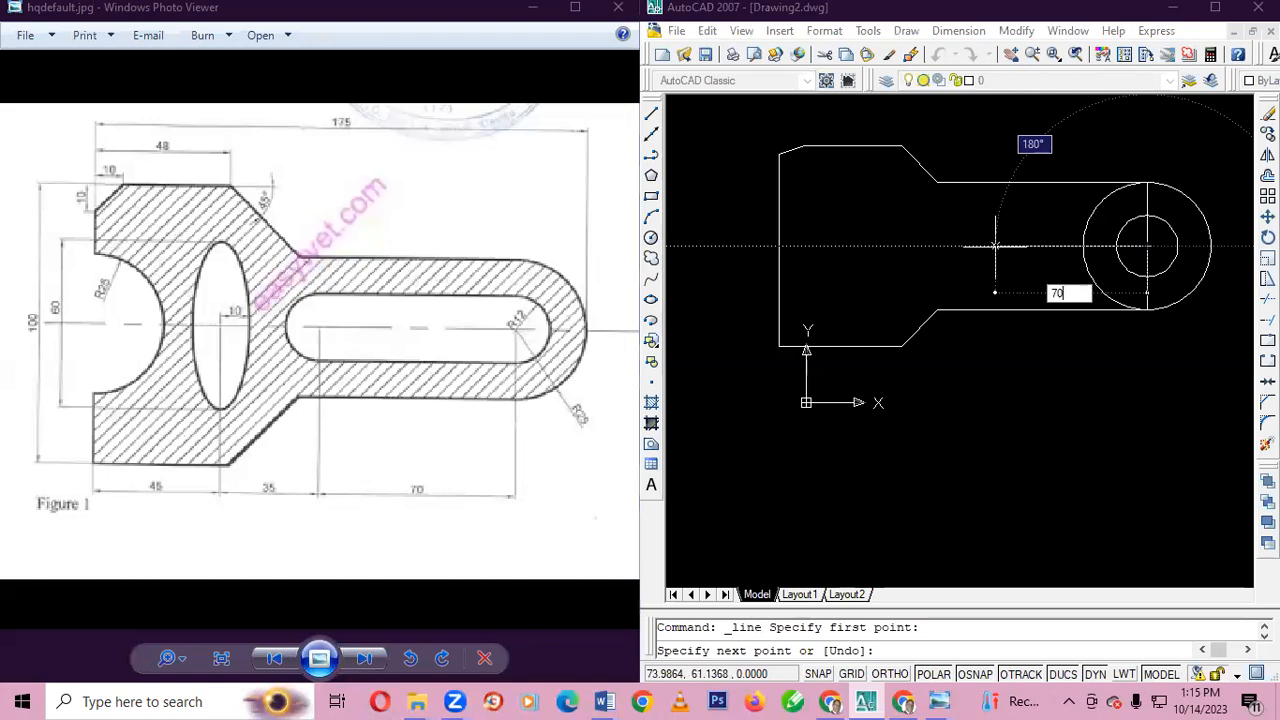
{"action": "key", "text": "Tab"}
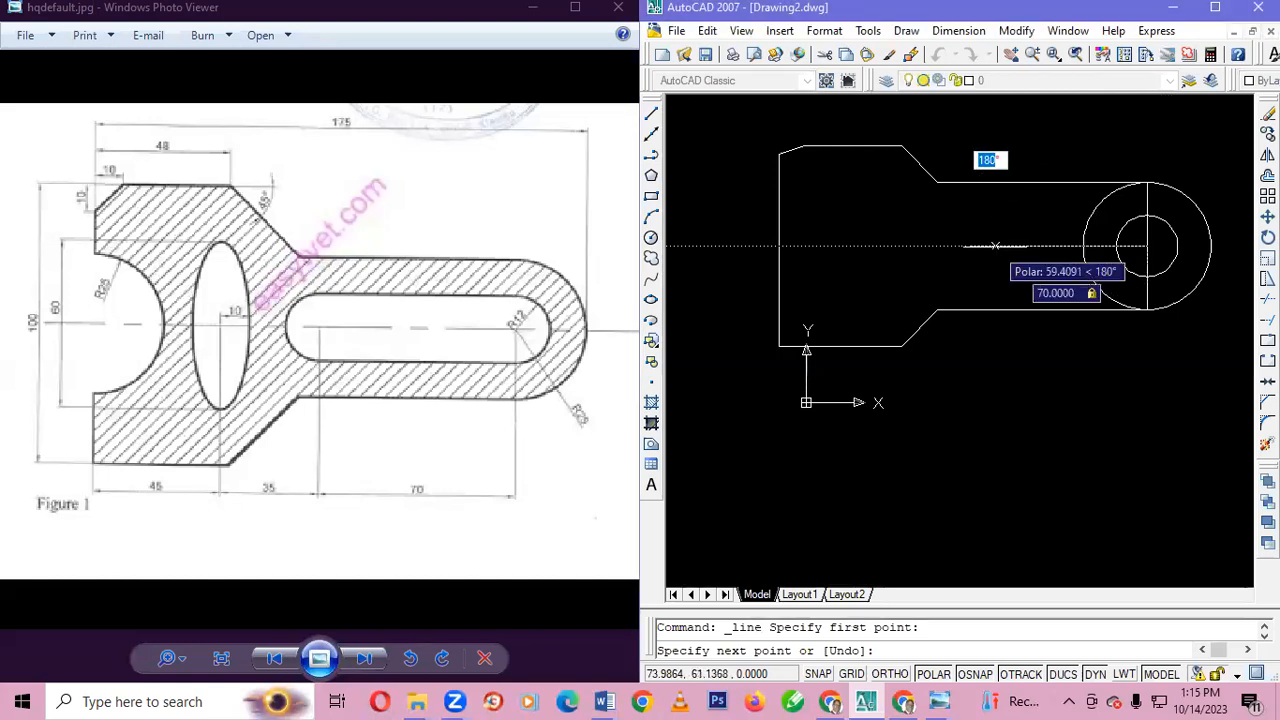
{"action": "type", "text": "180"}
{"action": "key", "text": "Return"}
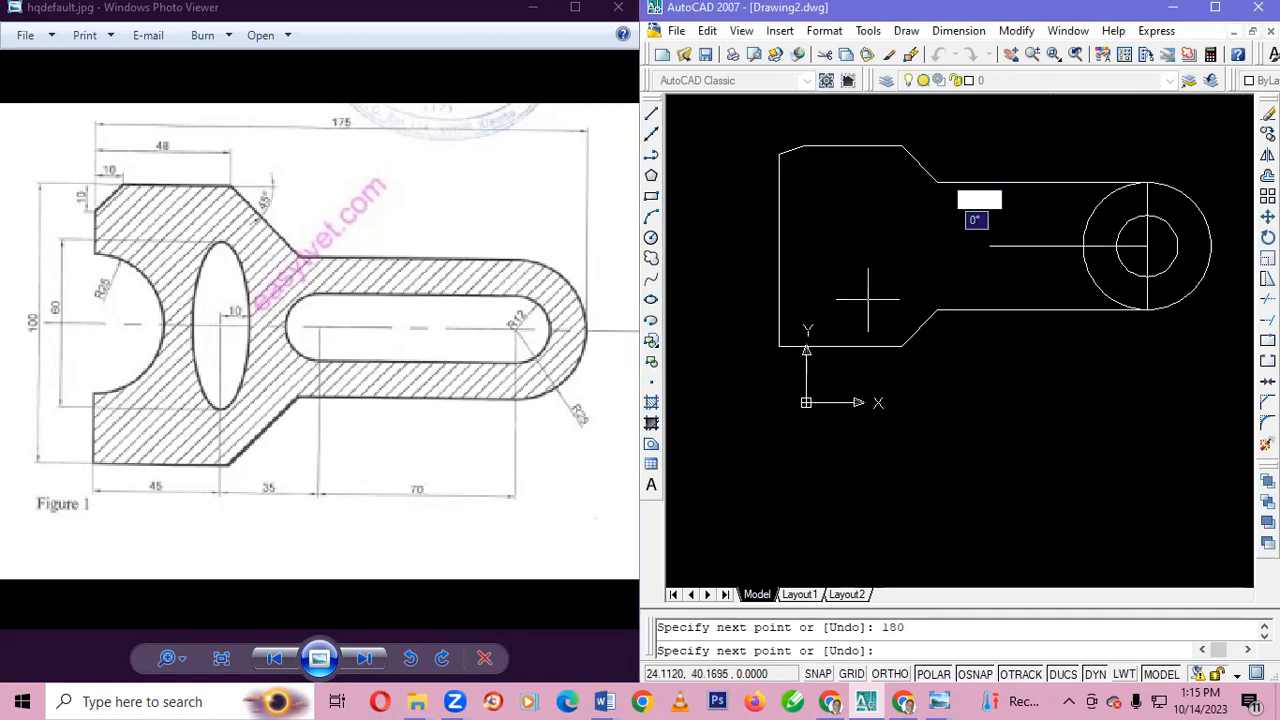
{"action": "key", "text": "Escape"}
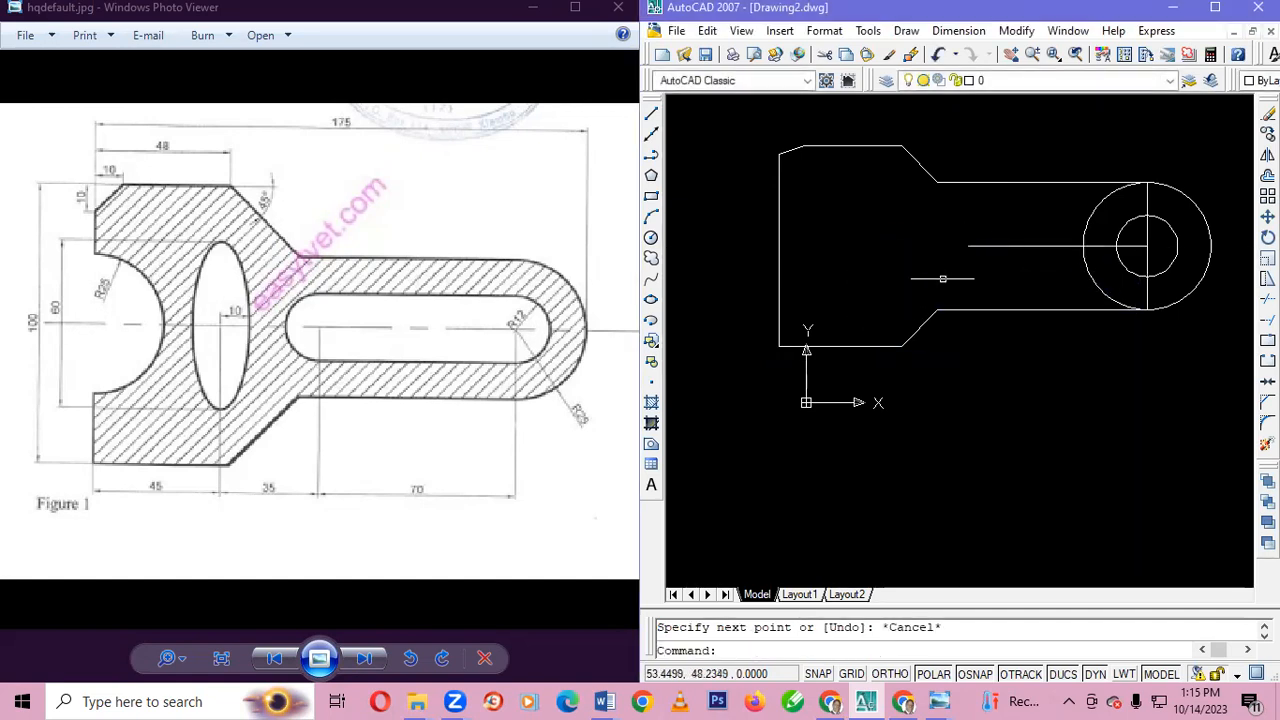
- Draw a circle of radius 12 centred on the left end of the 70-unit centre line
{"action": "left_click", "coordinate": [650, 241]}
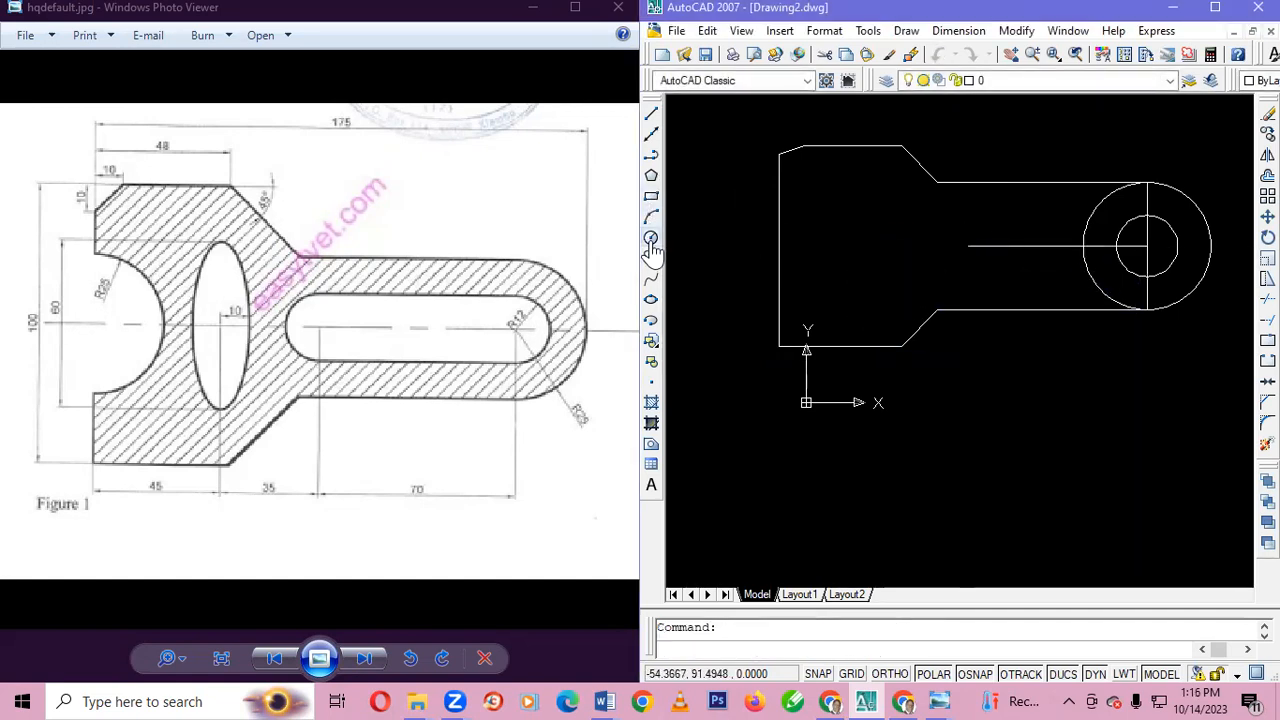
{"action": "left_click", "coordinate": [968, 246]}
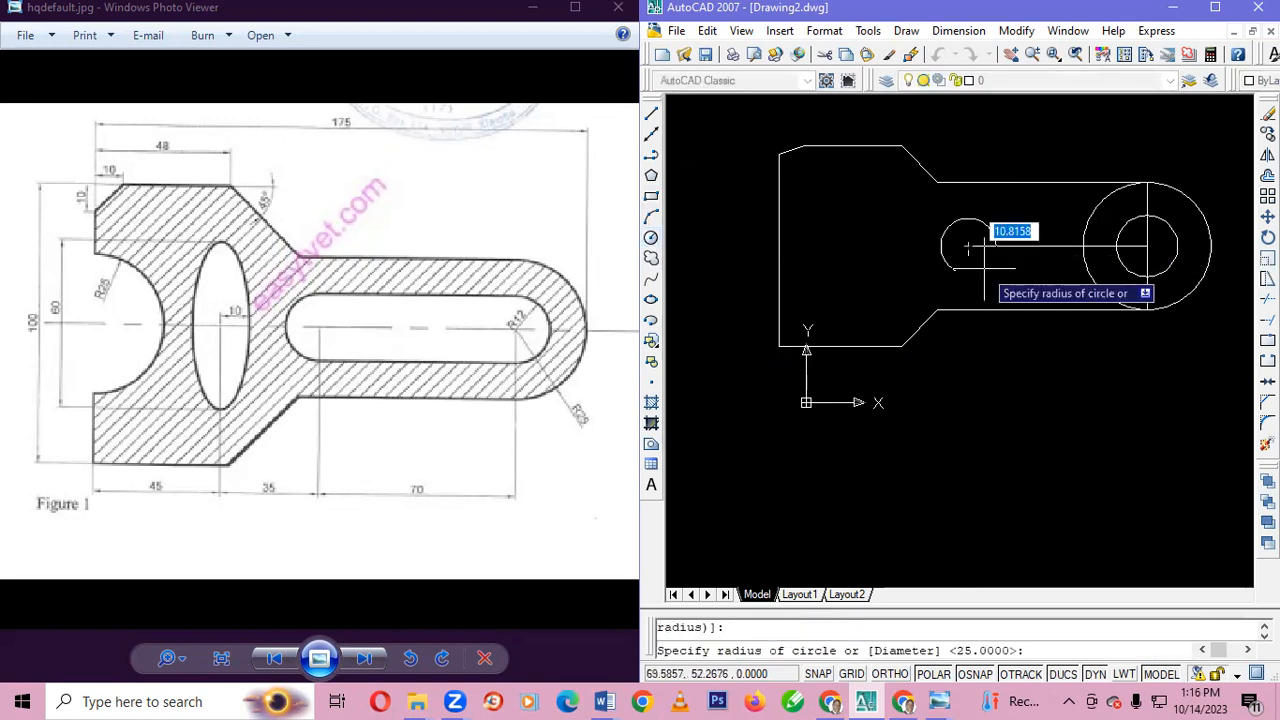
{"action": "type", "text": "12"}
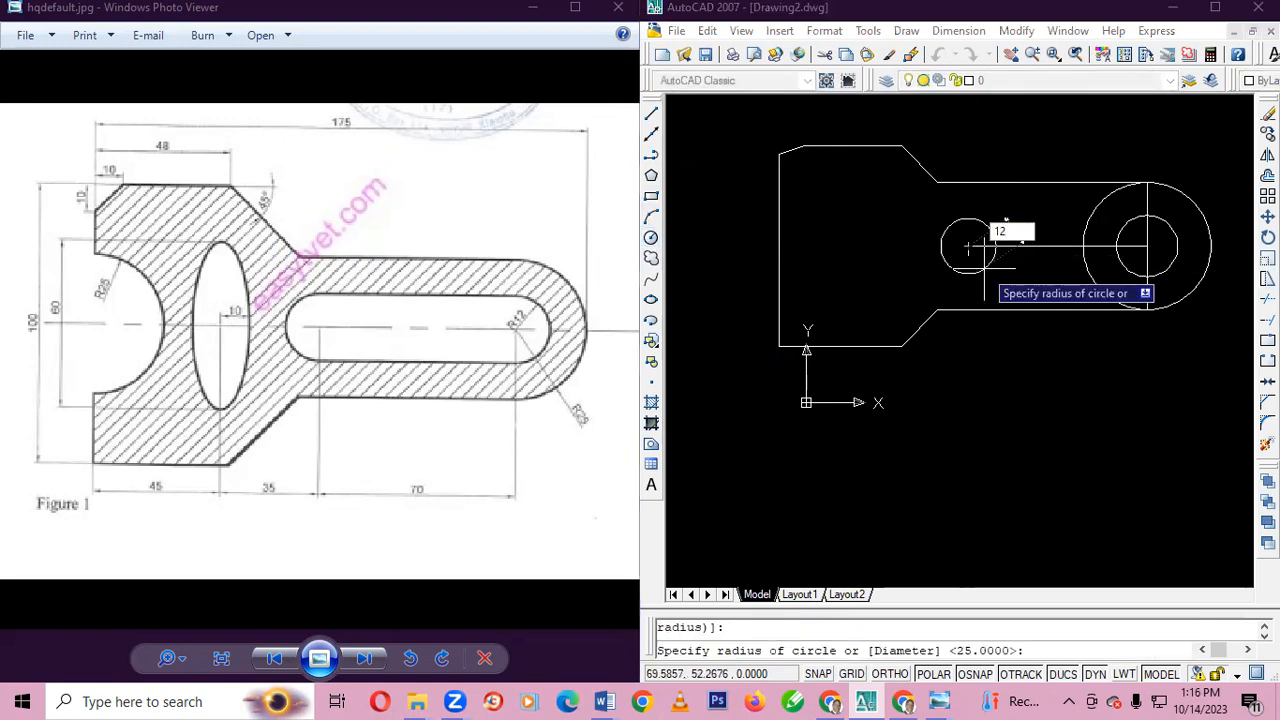
{"action": "key", "text": "BackSpace"}
{"action": "key", "text": "BackSpace"}
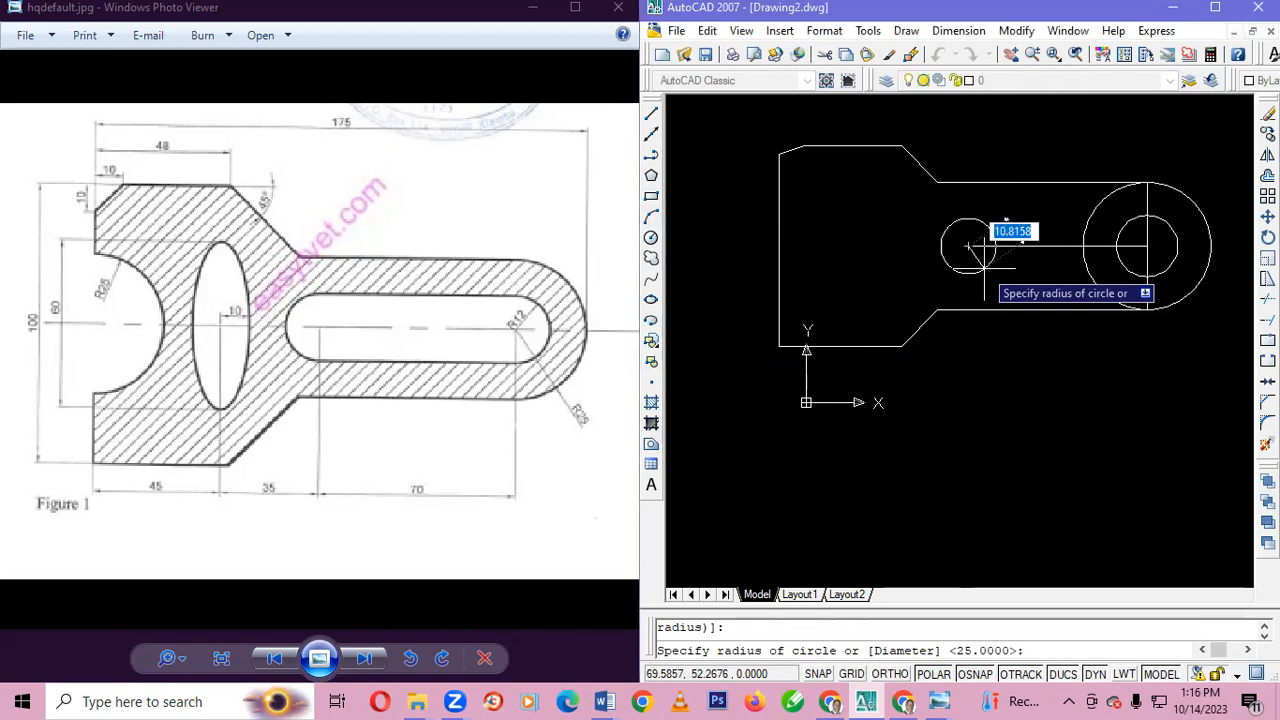
{"action": "type", "text": "12"}
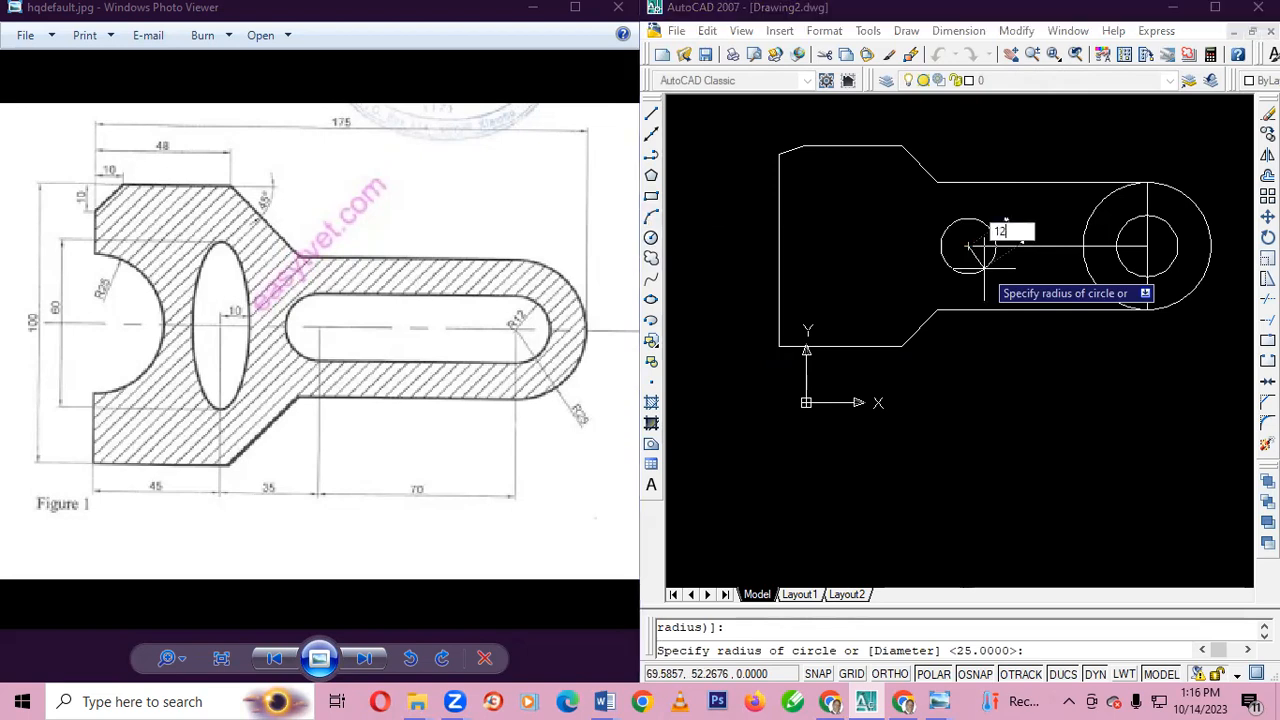
{"action": "key", "text": "Return"}
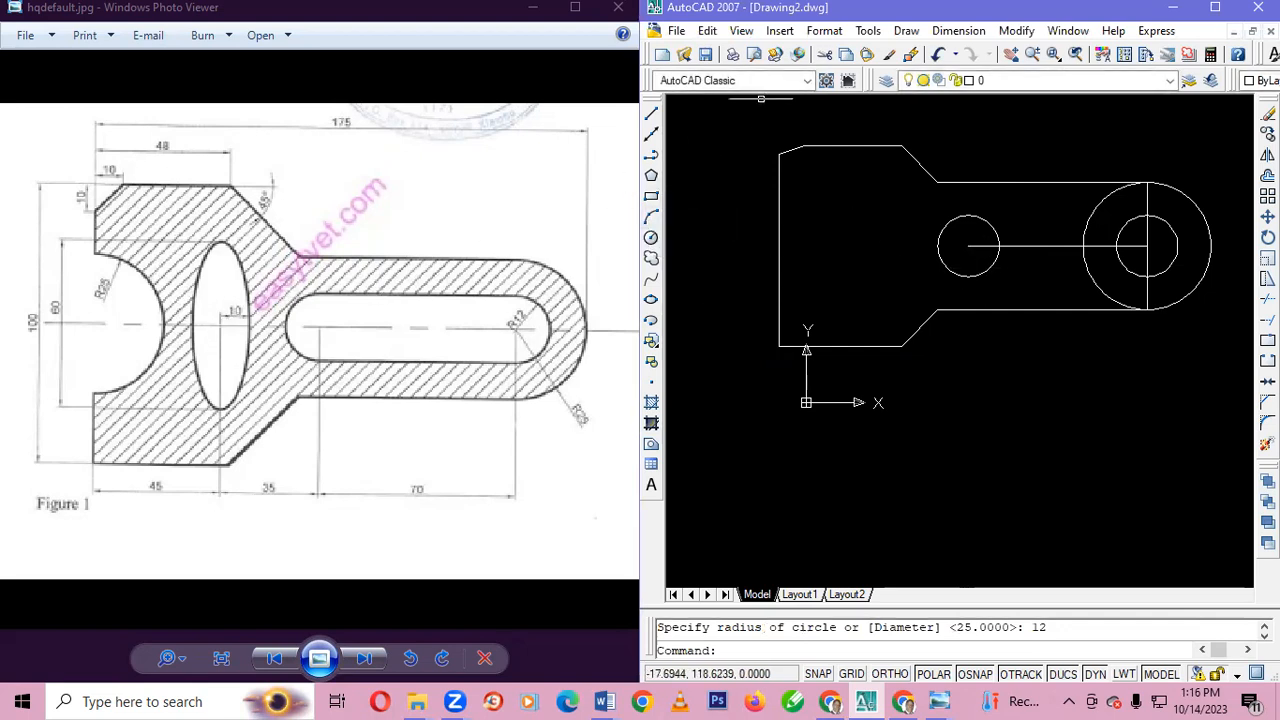
{"action": "left_click", "coordinate": [651, 114]}
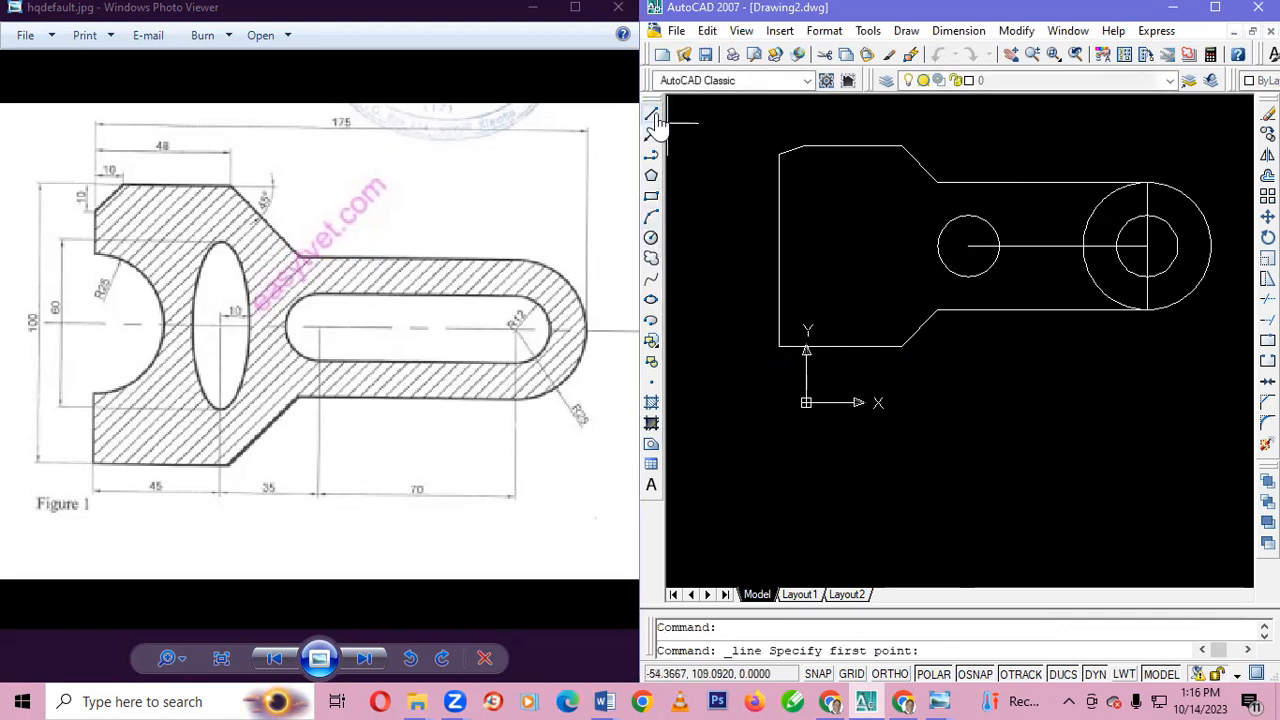
{"action": "left_click", "coordinate": [968, 245]}
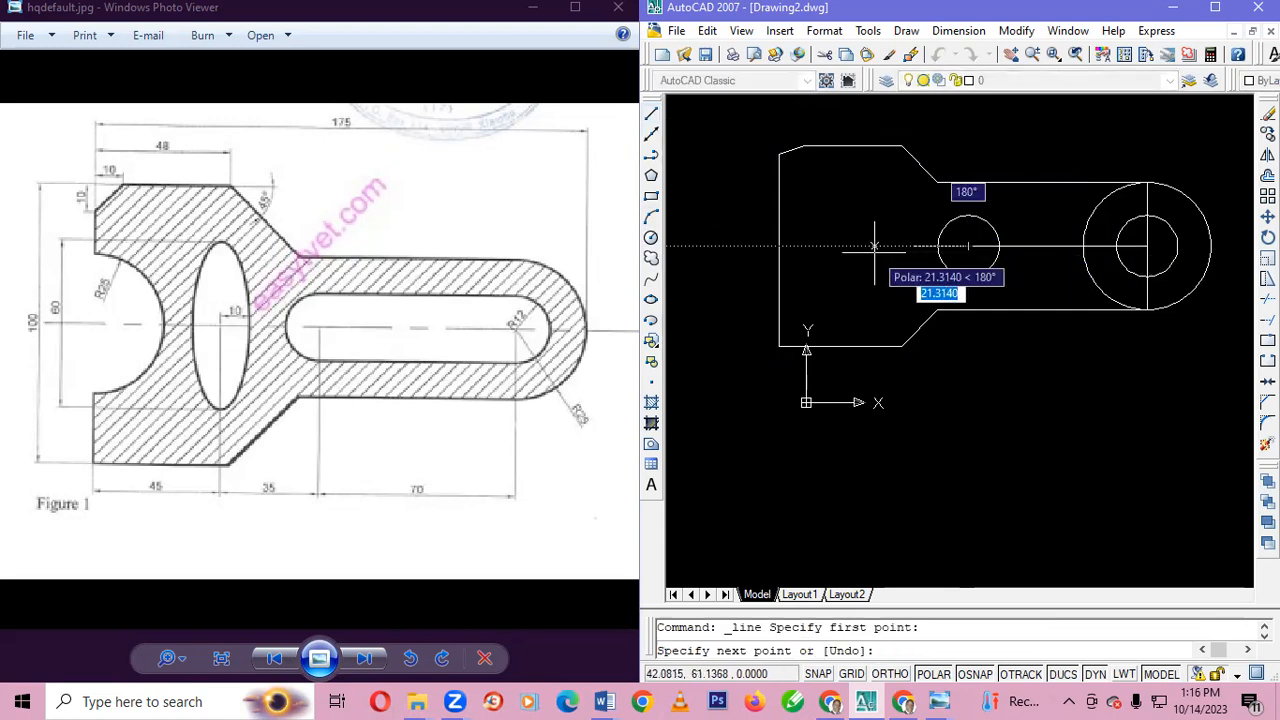
{"action": "key", "text": "Escape"}
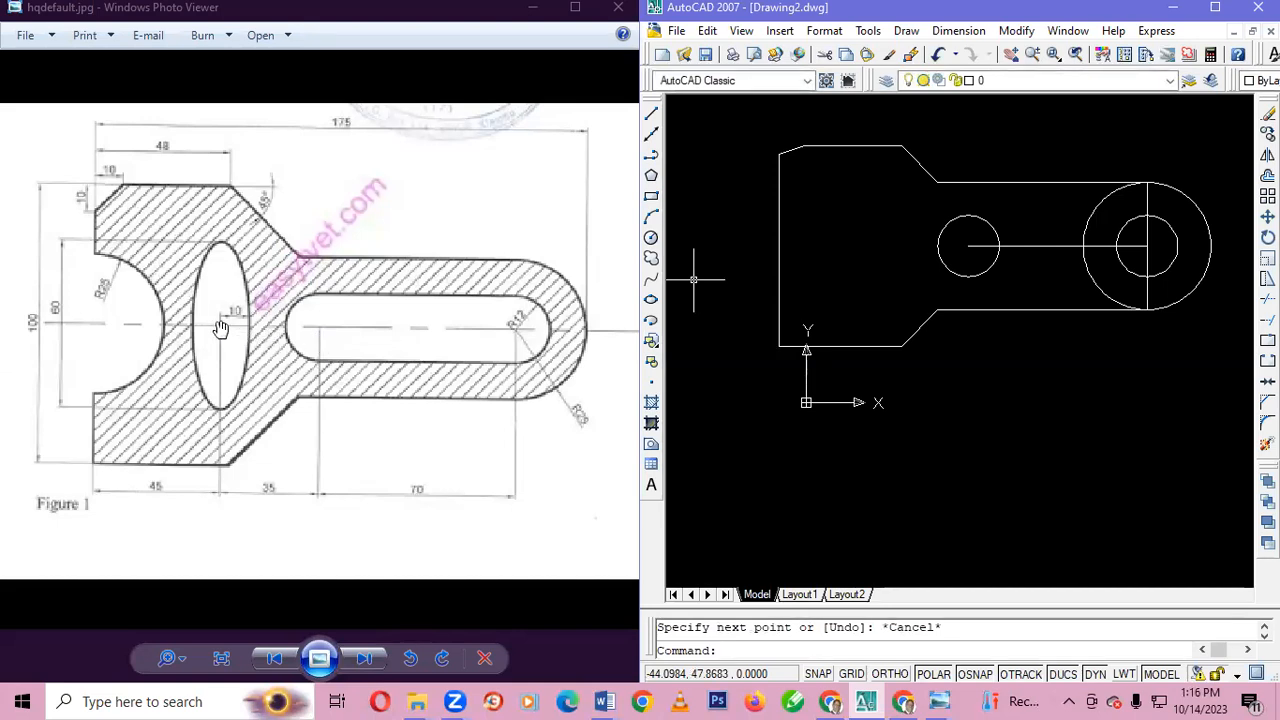
- Extend the centre line with a 35-unit line at 180° from the centre of the left radius-12 circle
{"action": "left_click", "coordinate": [652, 116]}
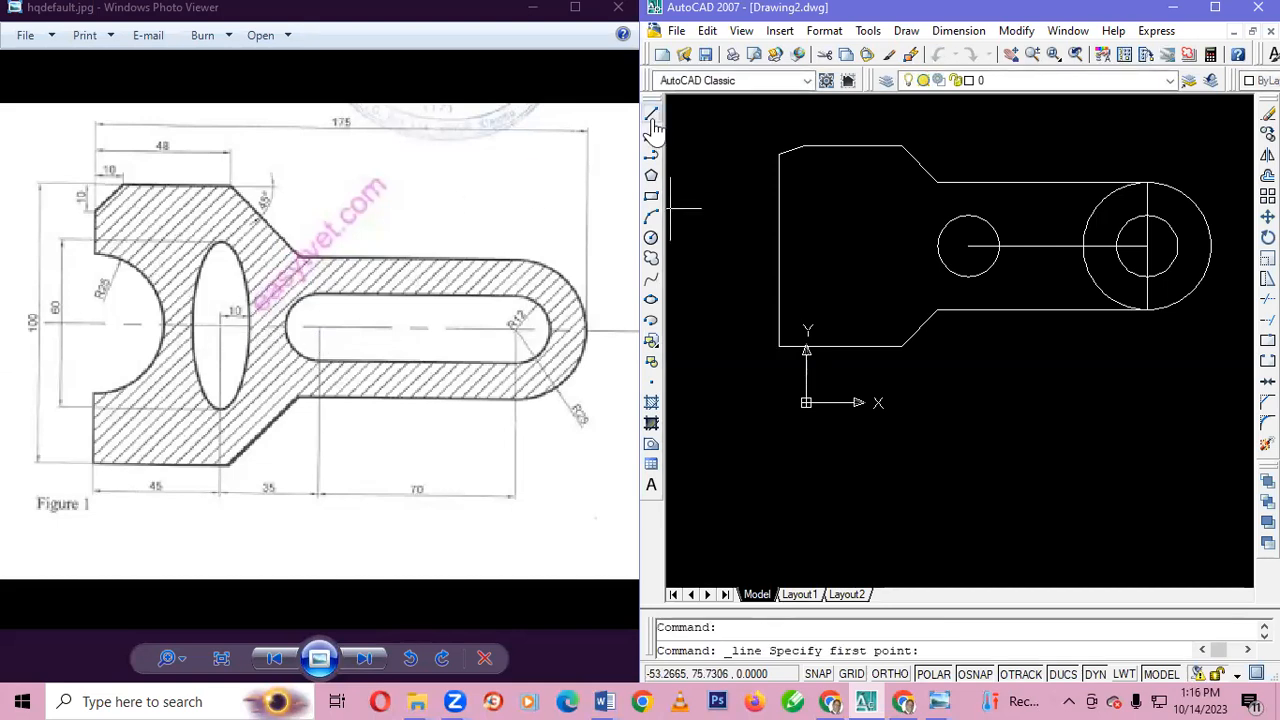
{"action": "left_click", "coordinate": [968, 246]}
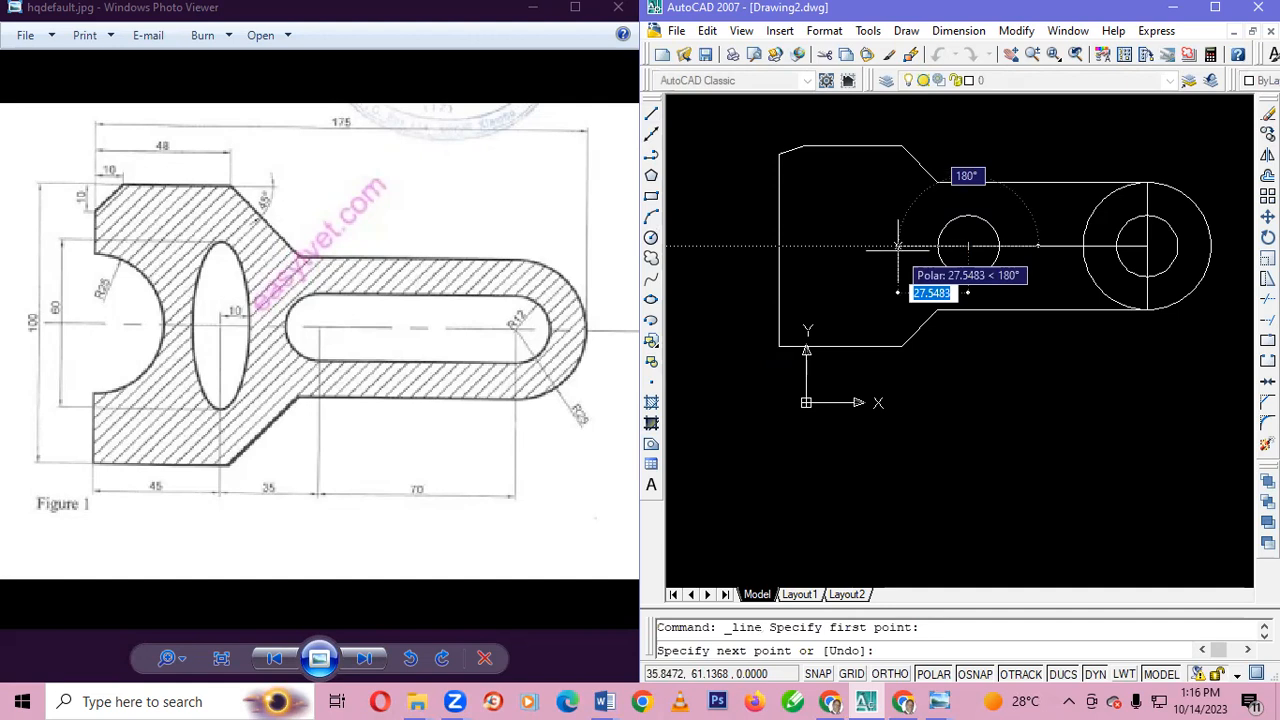
{"action": "type", "text": "35"}
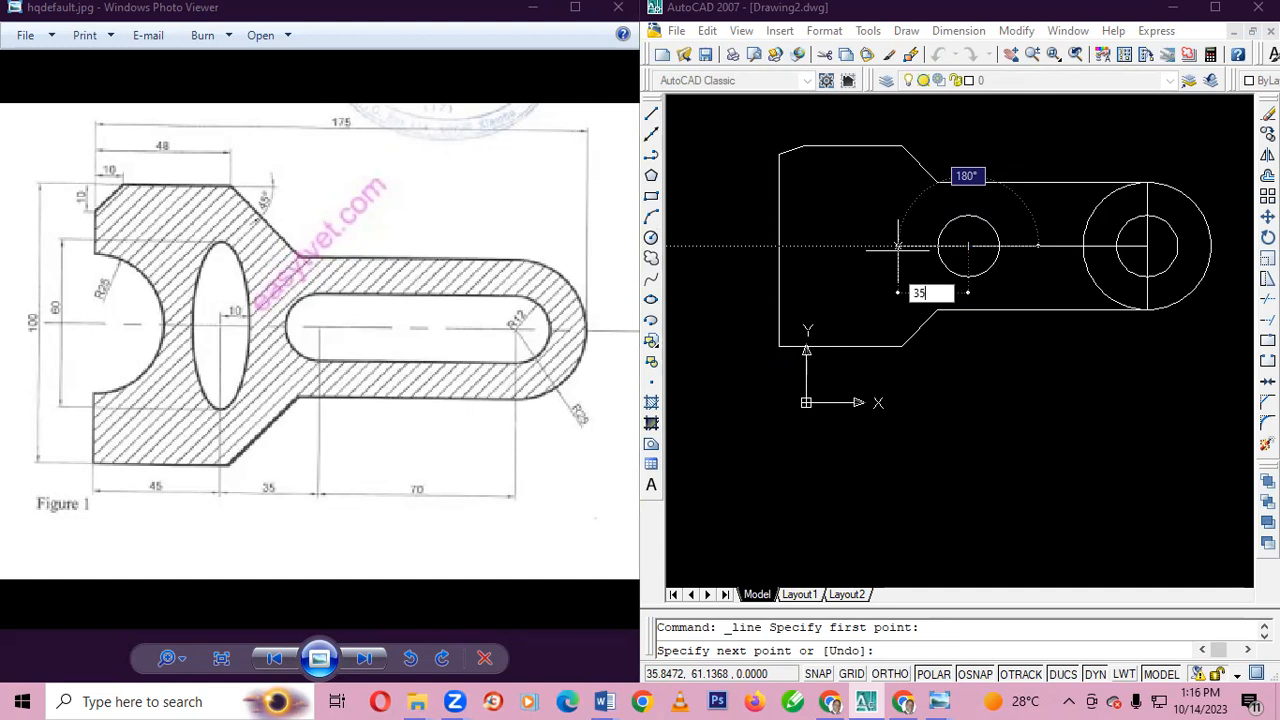
{"action": "key", "text": "Tab"}
{"action": "type", "text": "18"}
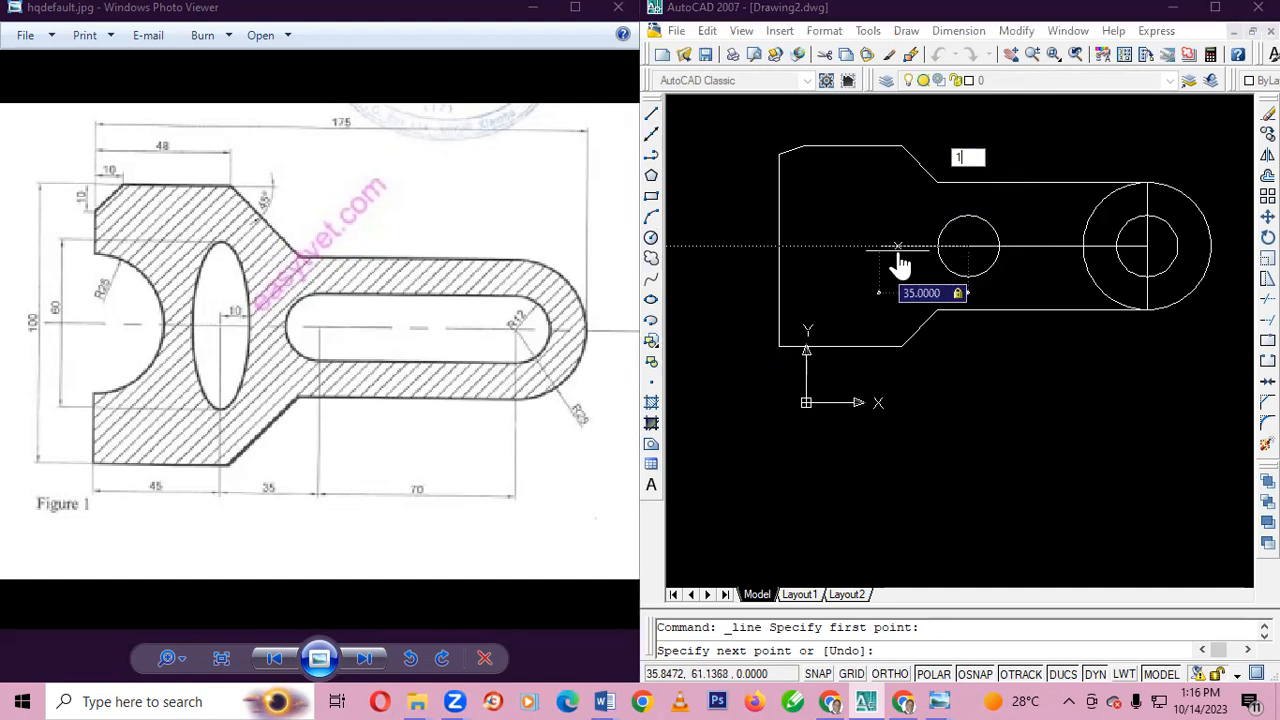
{"action": "key", "text": "Return"}
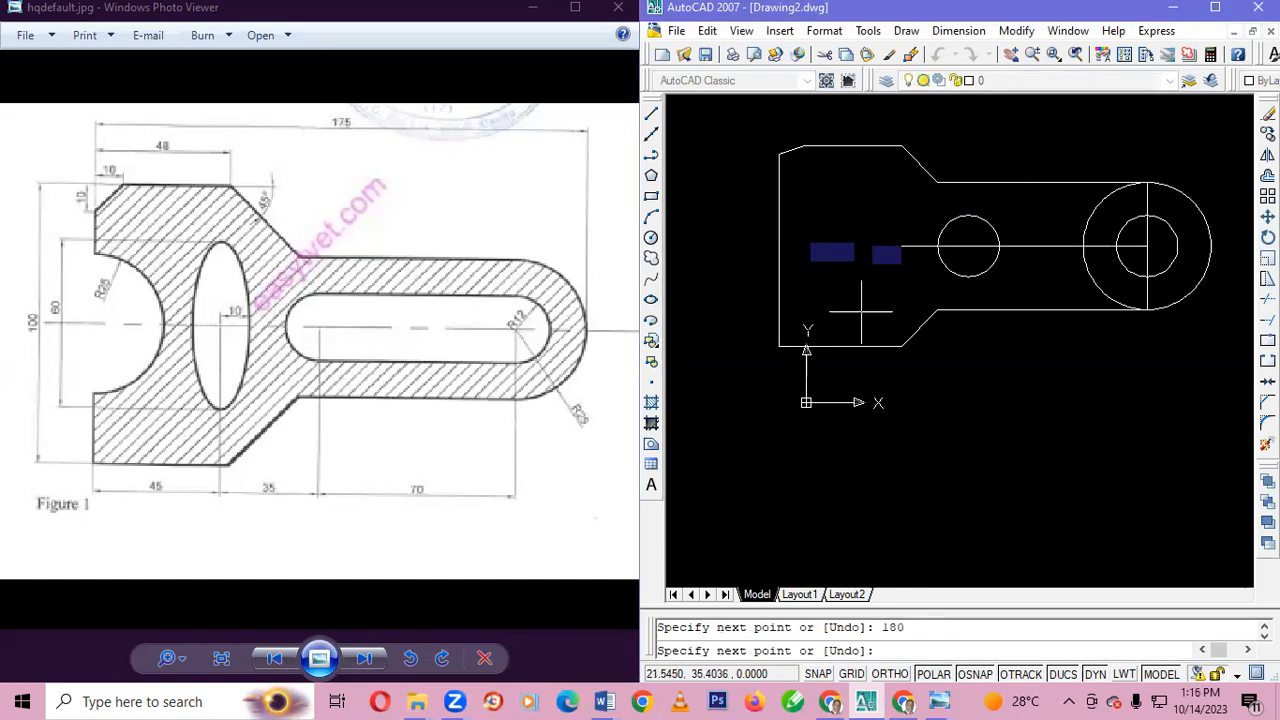
{"action": "key", "text": "Escape"}
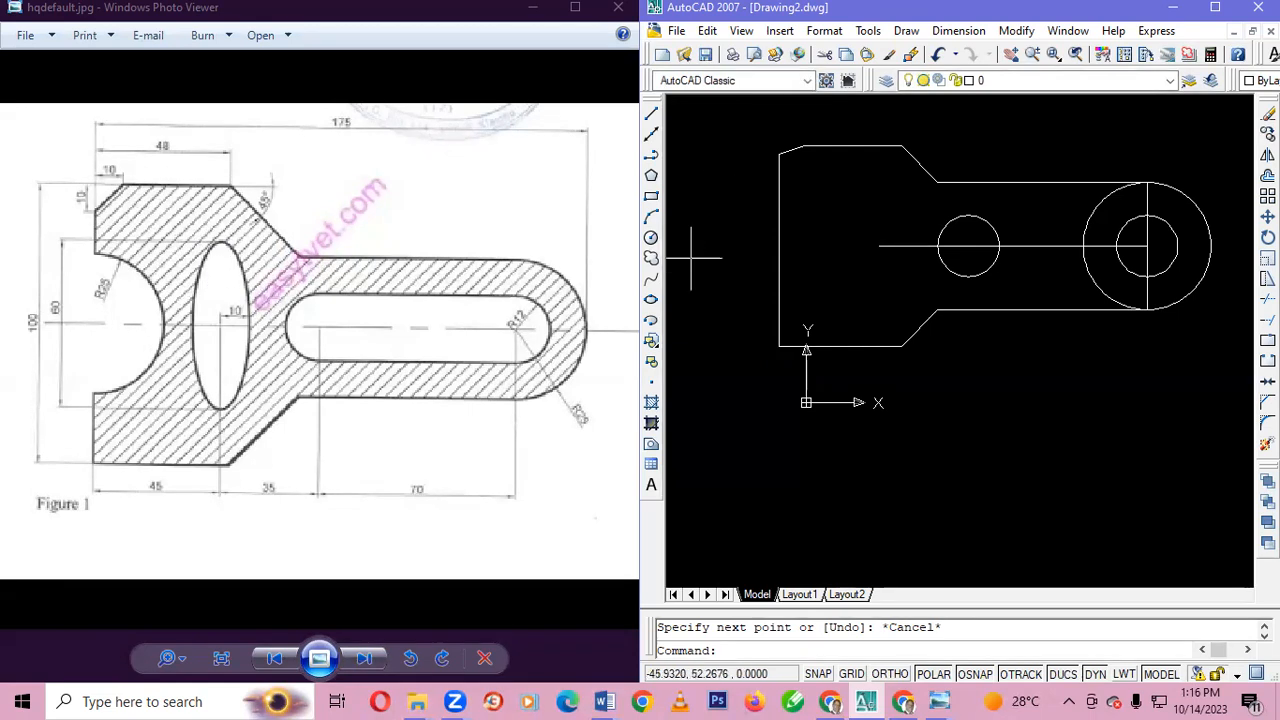
- Draw an ellipse from the centre line's left end with a 10-unit horizontal axis and a distance of 30 to the other axis
{"action": "left_click", "coordinate": [651, 299]}
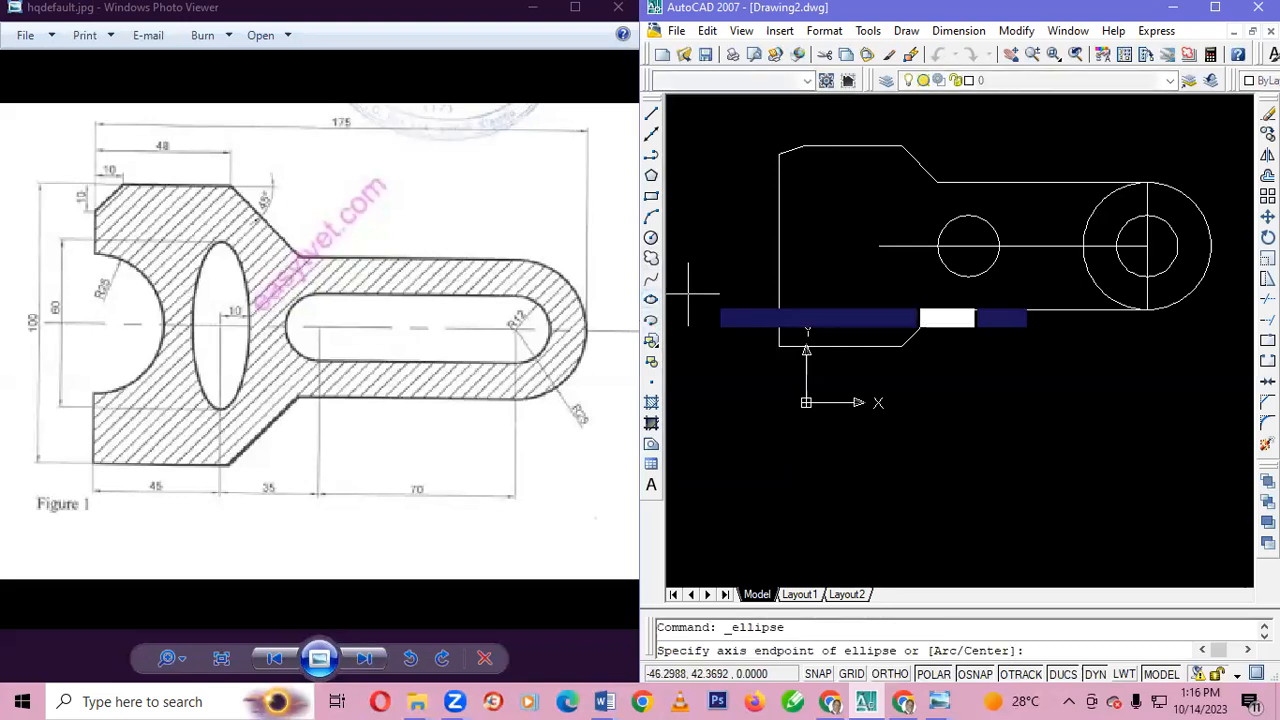
{"action": "left_click", "coordinate": [879, 246]}
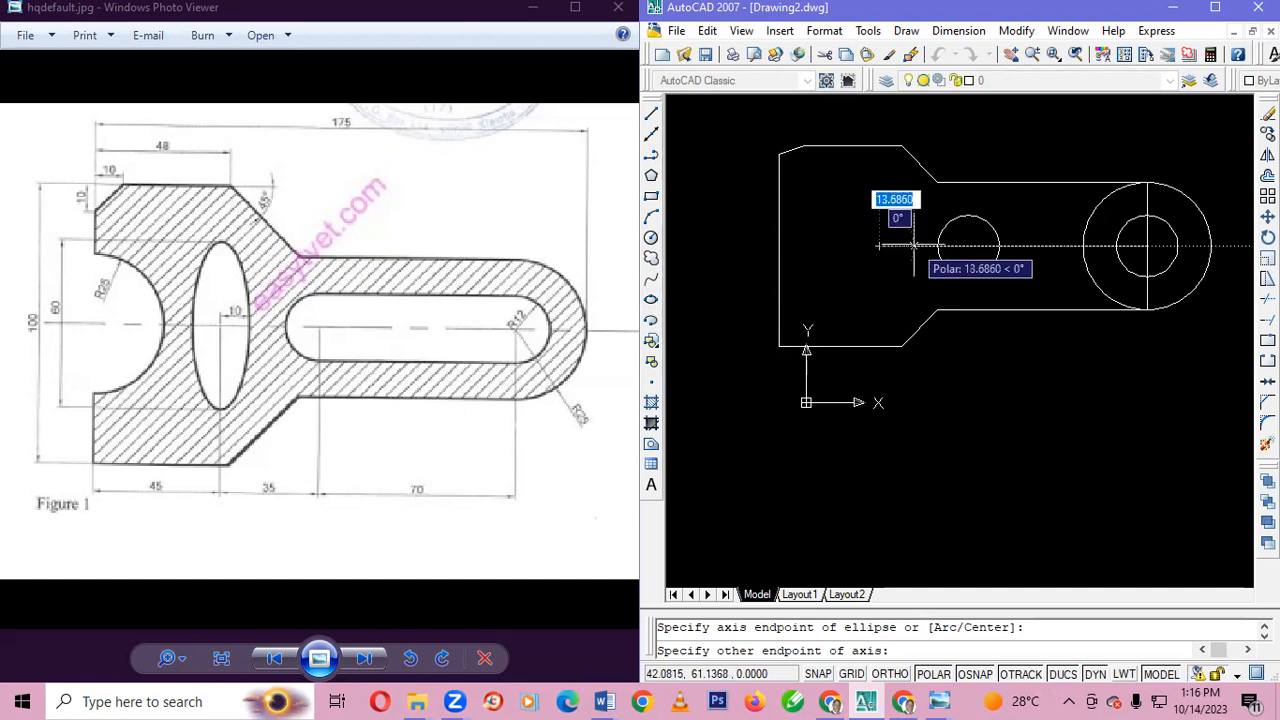
{"action": "type", "text": "10"}
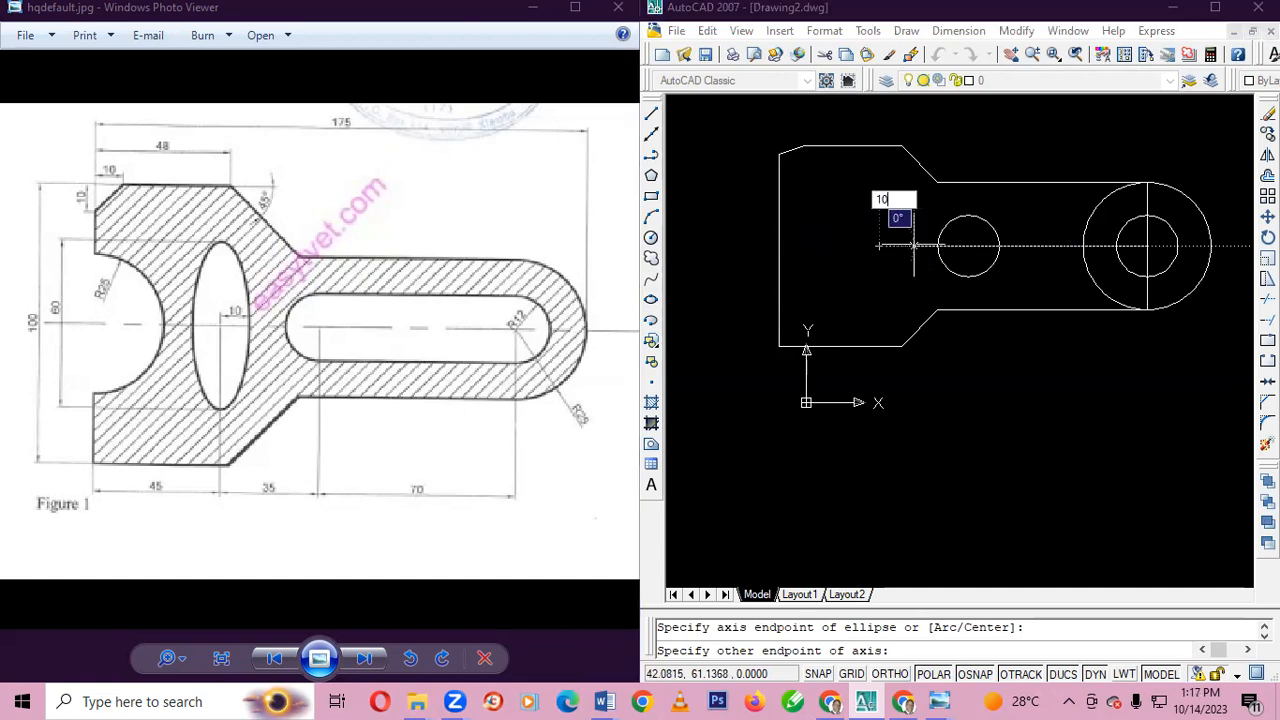
{"action": "key", "text": "Return"}
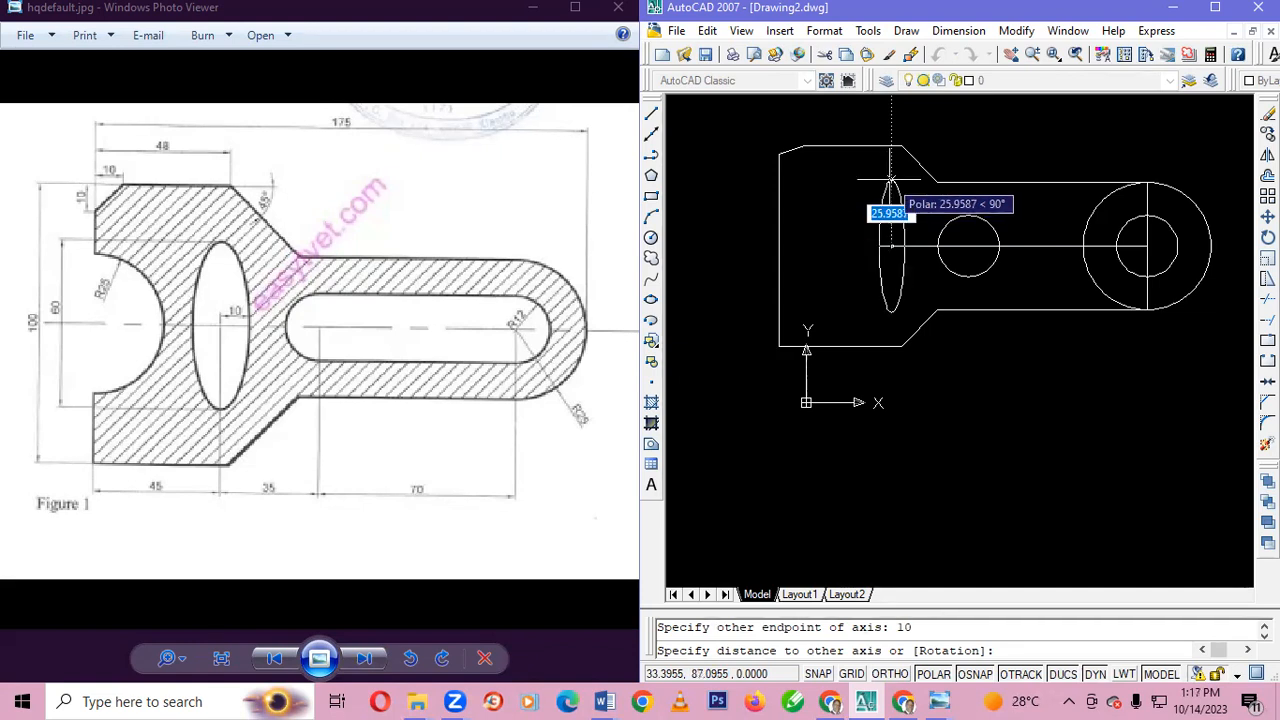
{"action": "type", "text": "30"}
{"action": "key", "text": "Return"}
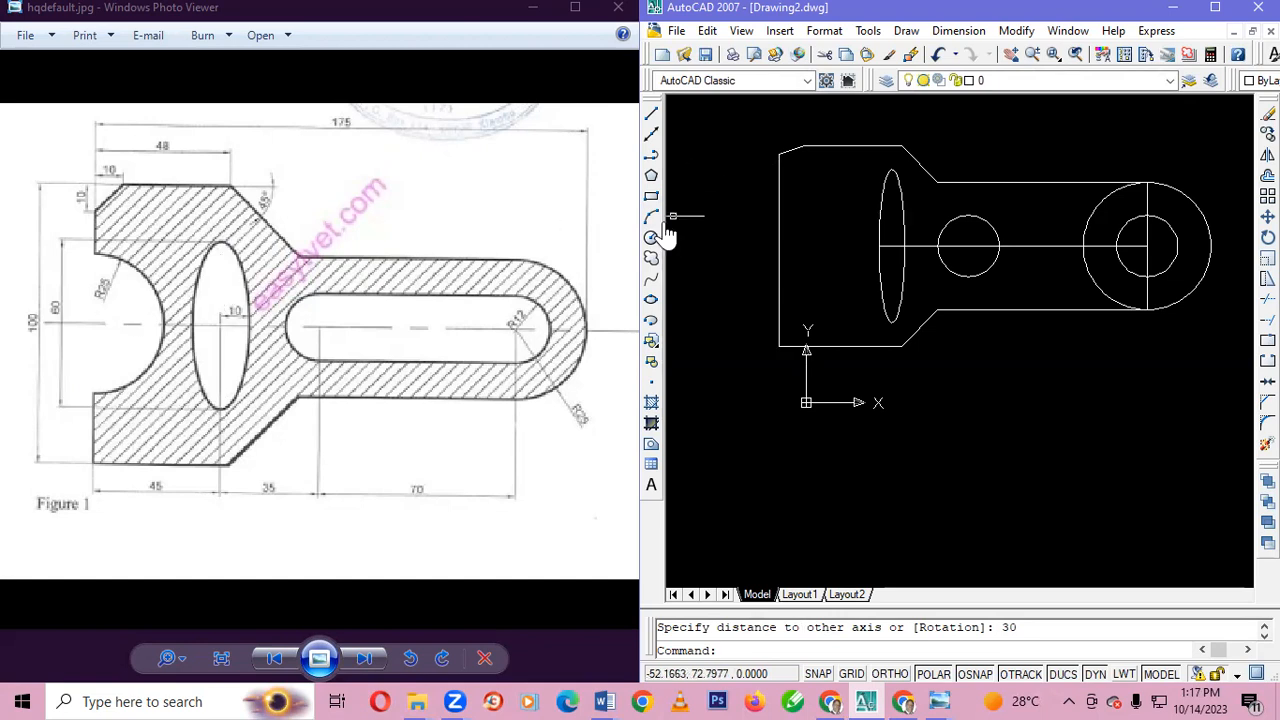
- Draw a horizontal line from the ellipse's right end to the plate's left edge
{"action": "left_click", "coordinate": [651, 113]}
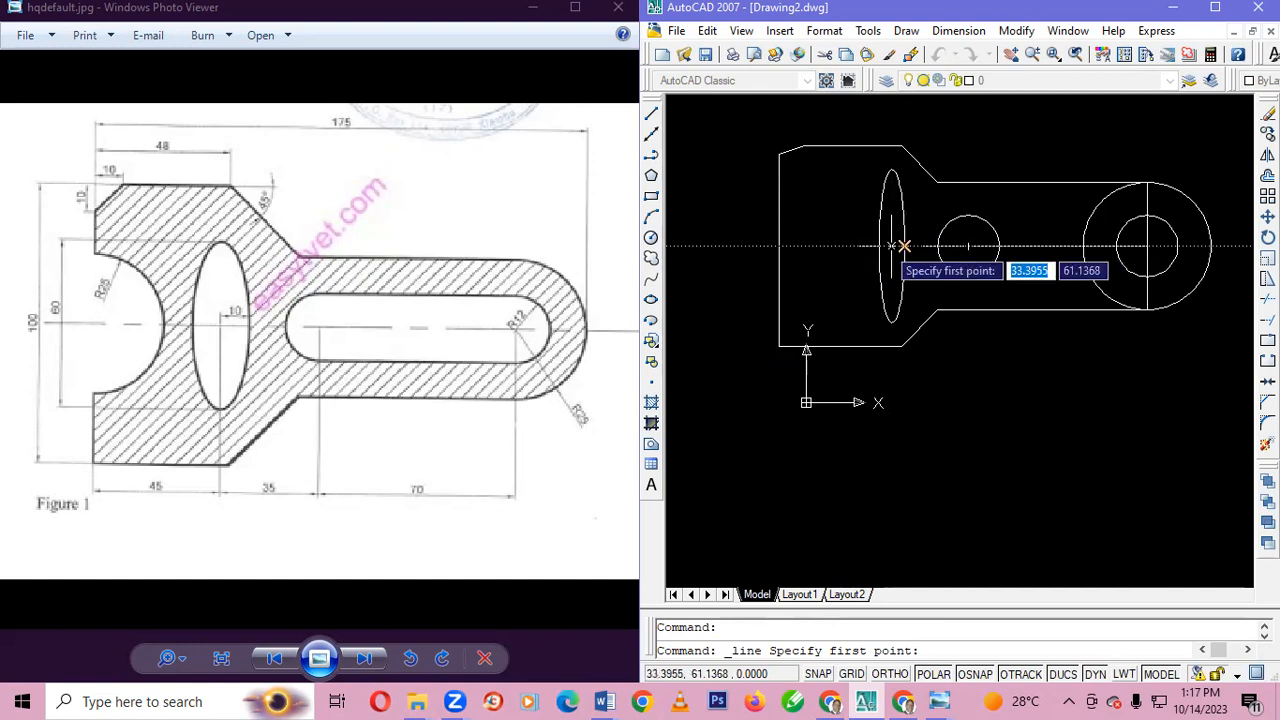
{"action": "left_click", "coordinate": [904, 245]}
{"action": "left_click", "coordinate": [779, 245]}
{"action": "key", "text": "Escape"}
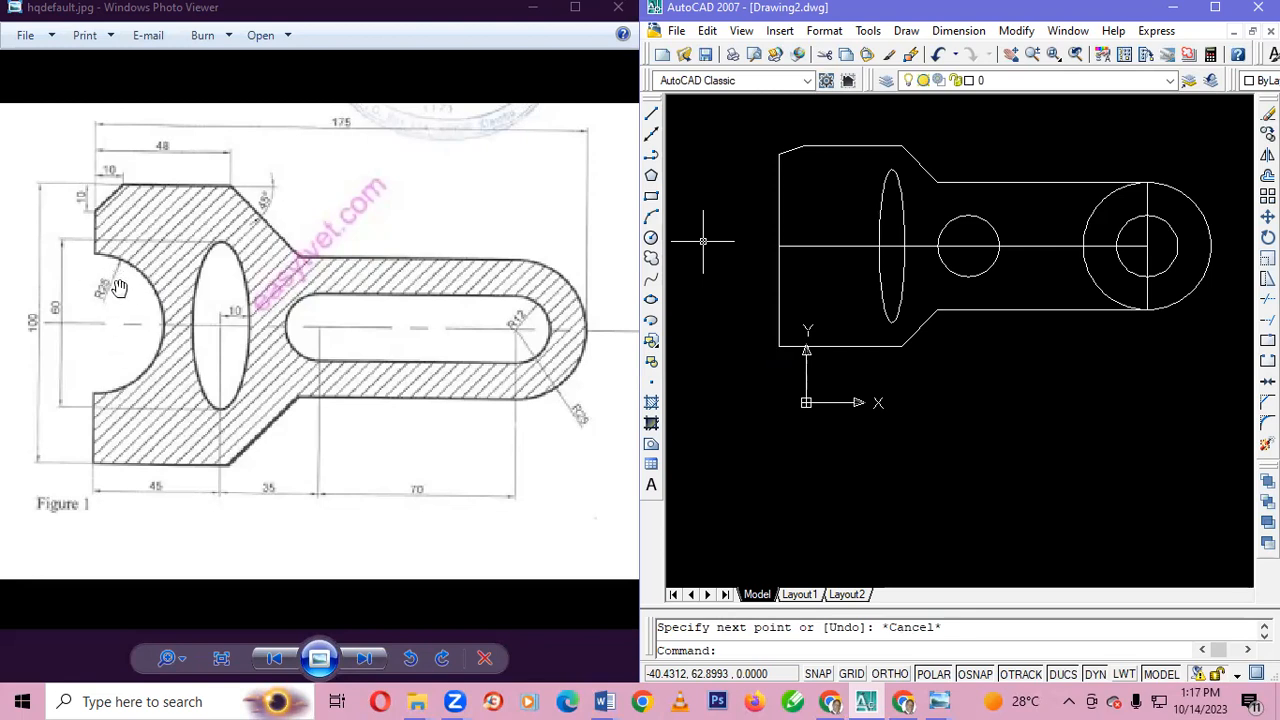
- Draw a circle of radius 25 centred where the horizontal centre line meets the plate's left edge
{"action": "left_click", "coordinate": [651, 241]}
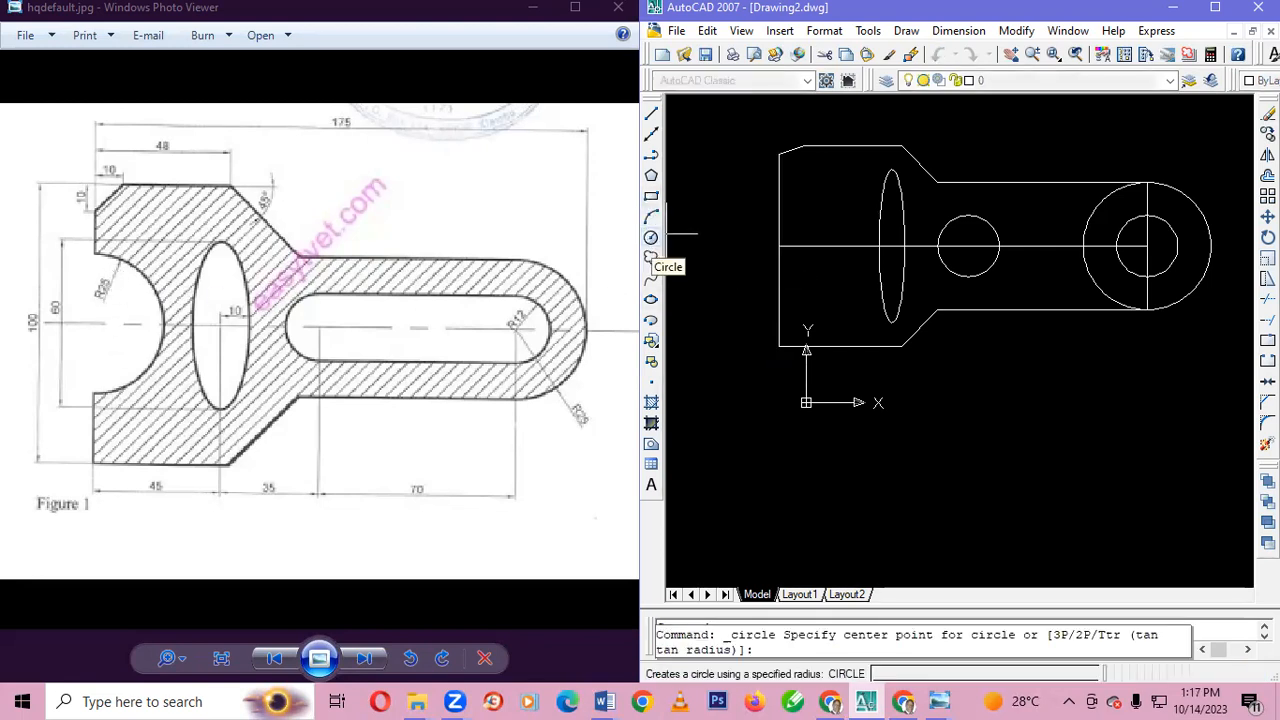
{"action": "left_click", "coordinate": [779, 244]}
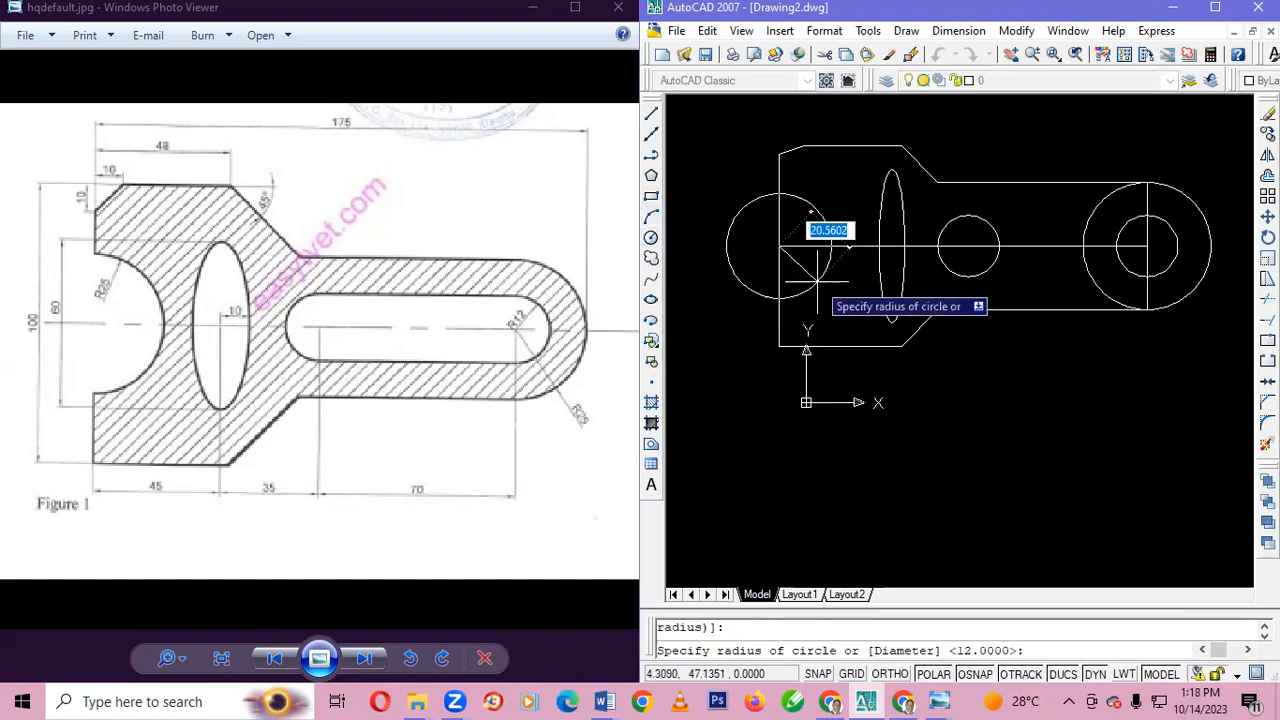
{"action": "type", "text": "26"}
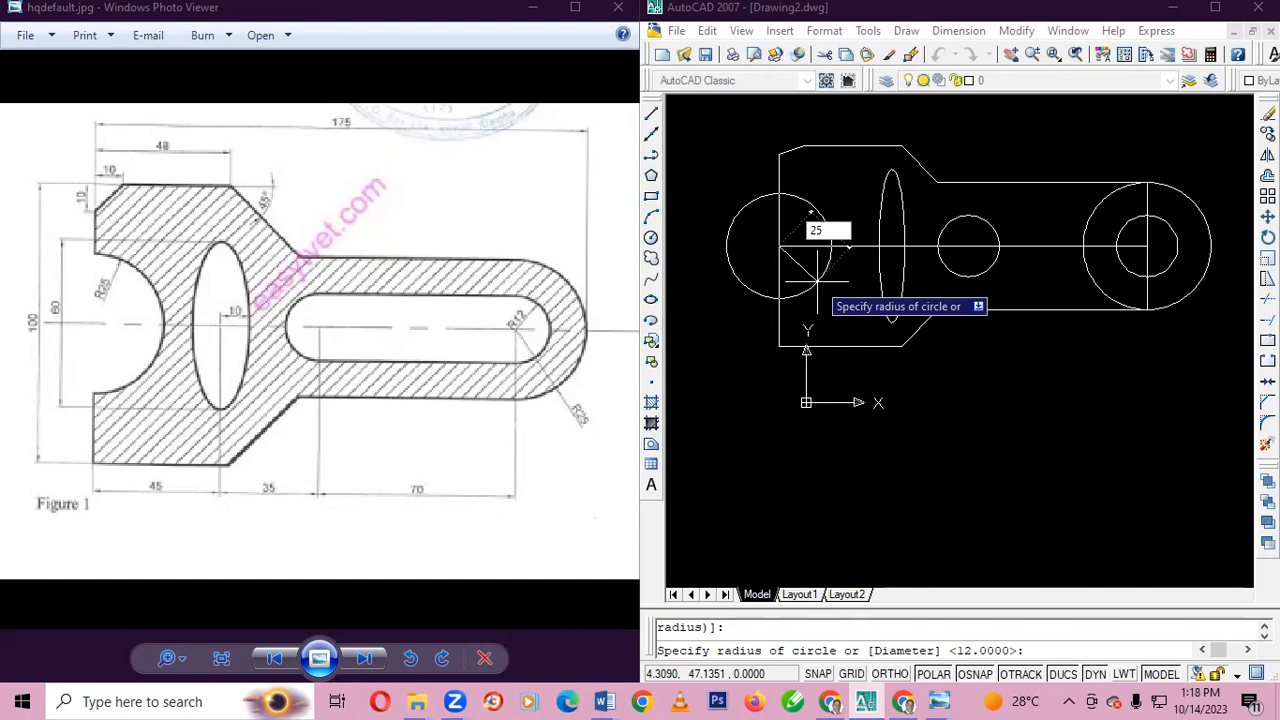
{"action": "key", "text": "Return"}
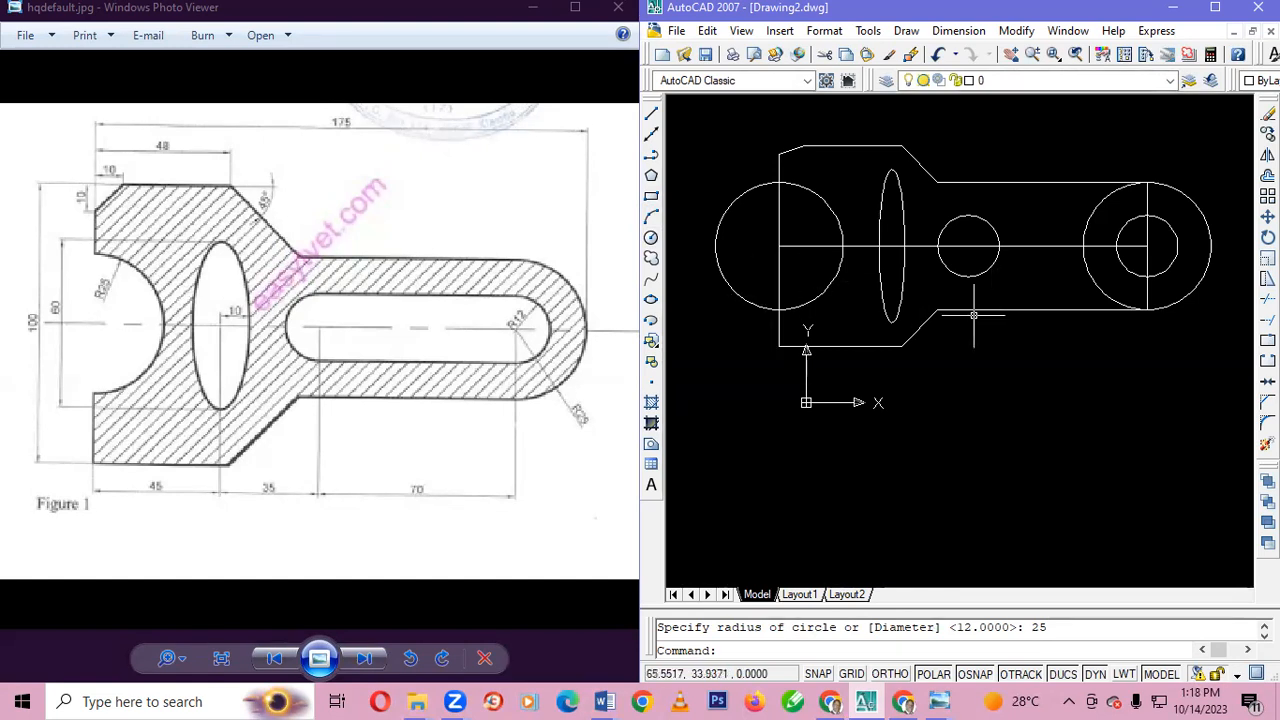
- Trim the left radius-25 circle and plate edge into a semicircular notch, and trim away the inner half of the right radius-25 circle
{"action": "key", "text": "ctrl+a"}
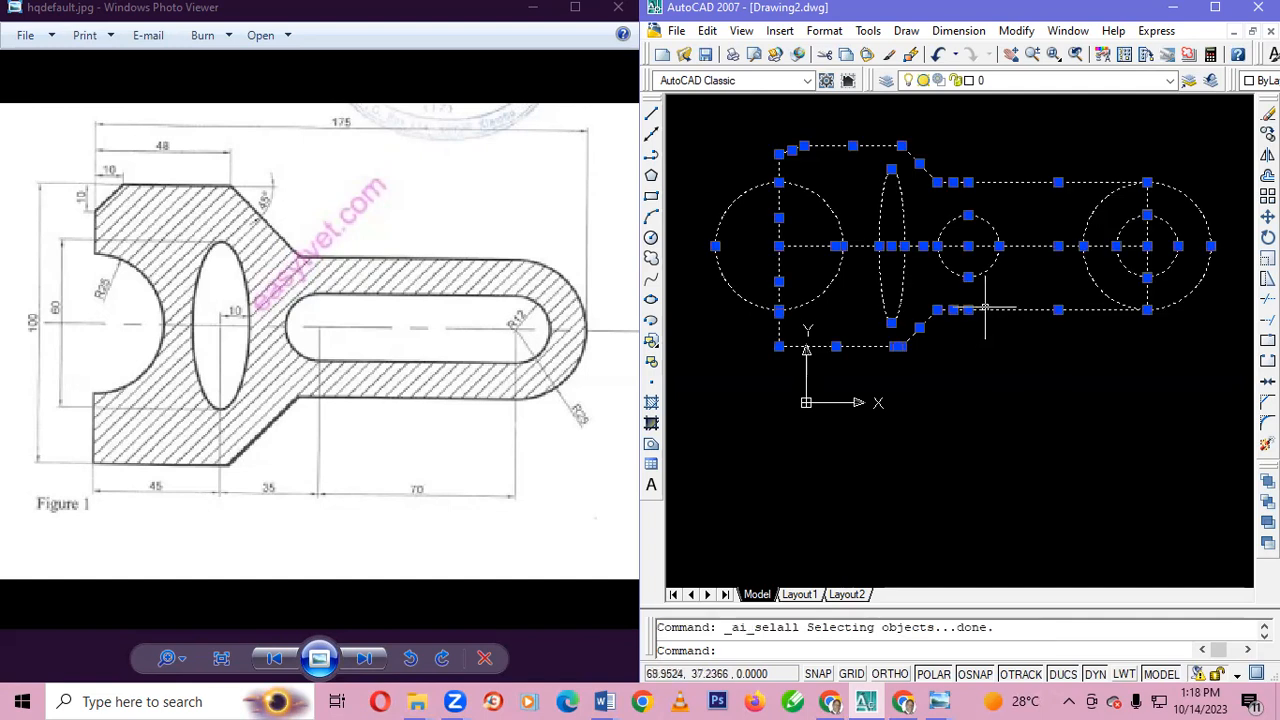
{"action": "left_click", "coordinate": [1267, 298]}
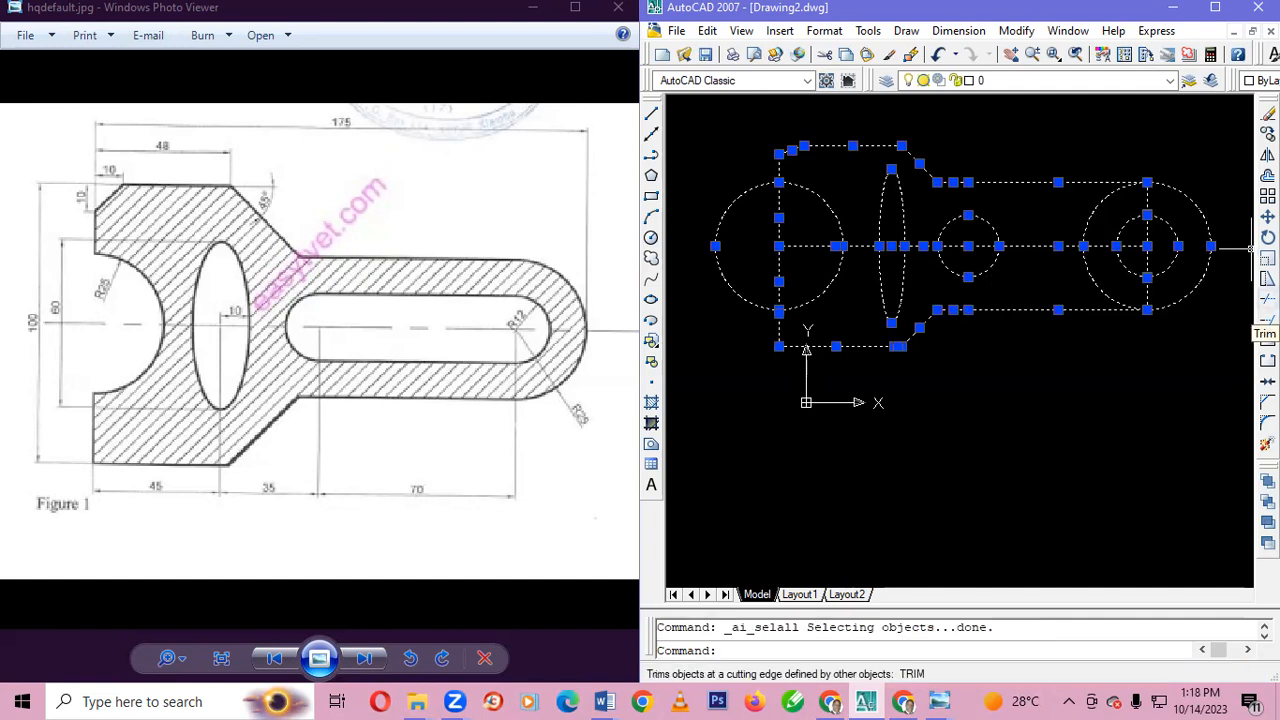
{"action": "key", "text": "Return"}
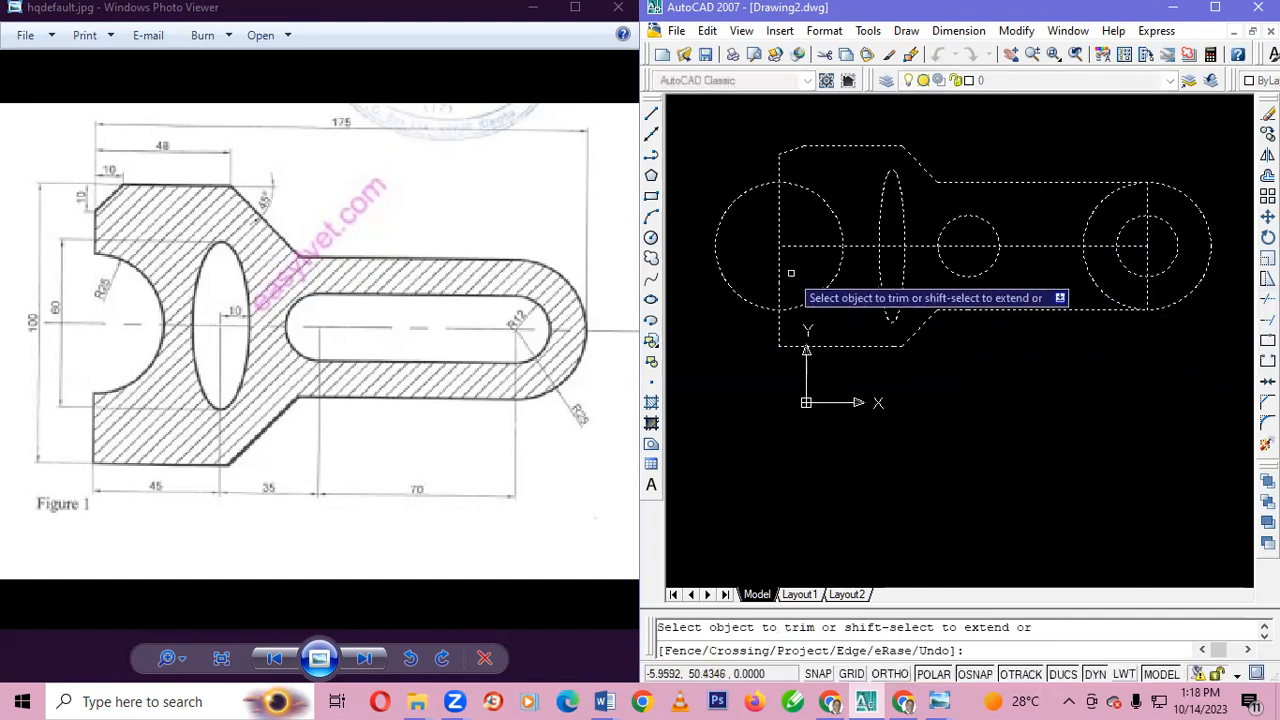
{"action": "left_click", "coordinate": [726, 286]}
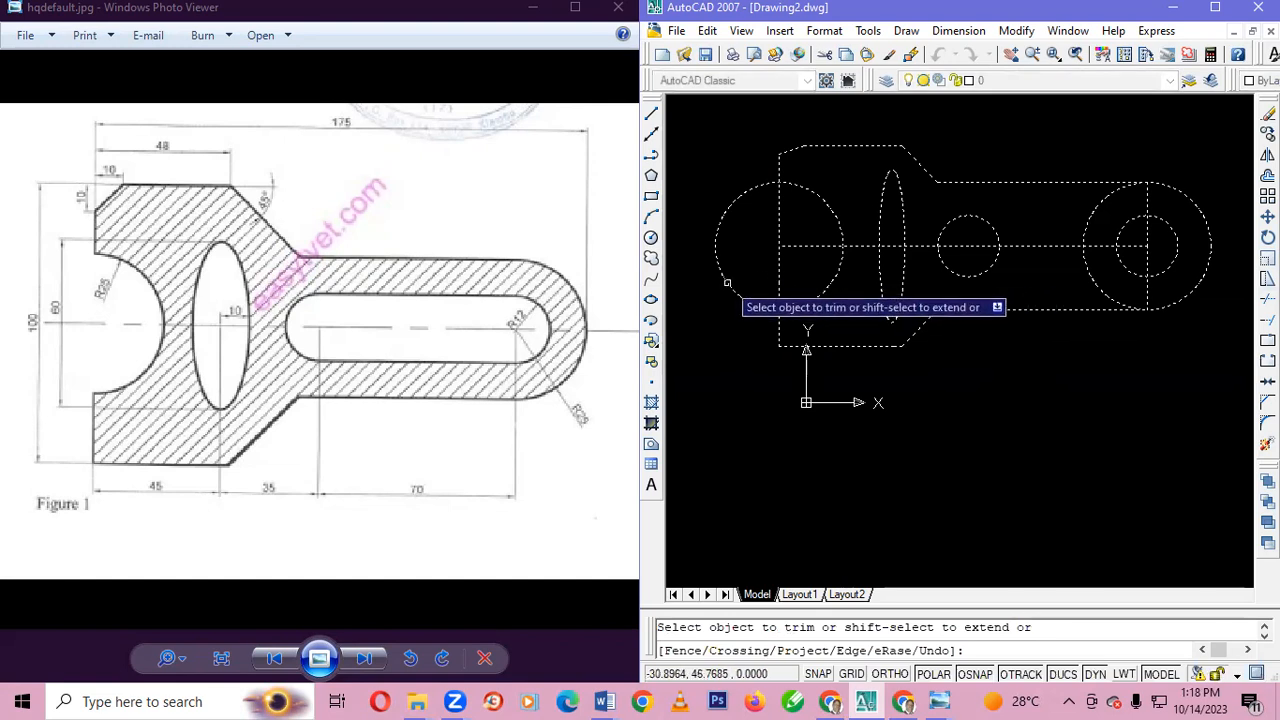
{"action": "left_click", "coordinate": [782, 277]}
{"action": "left_click", "coordinate": [781, 281]}
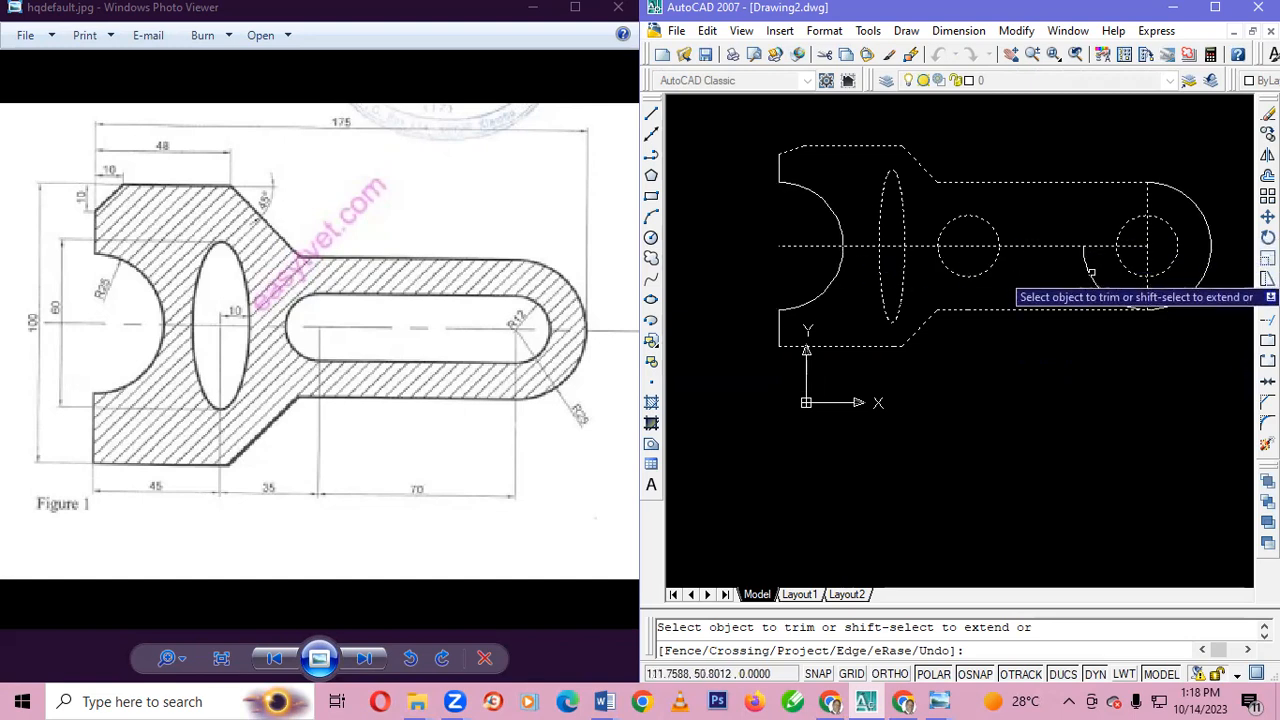
{"action": "left_click", "coordinate": [1091, 222]}
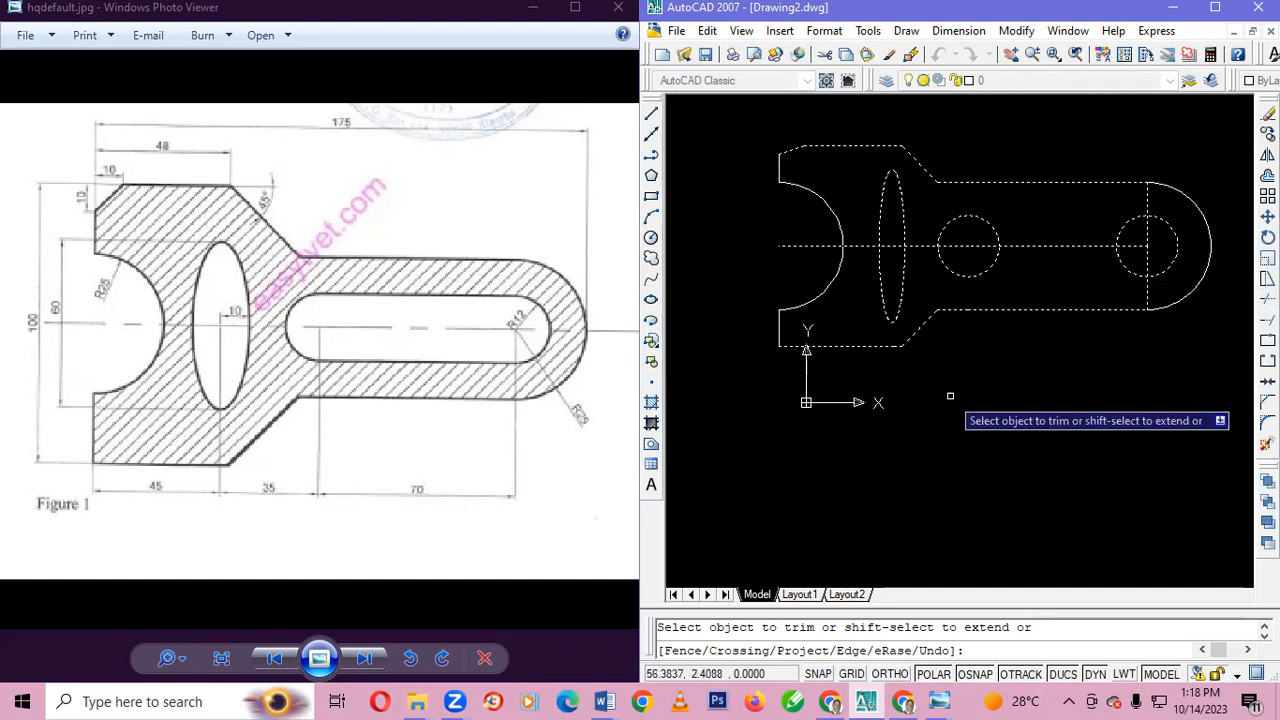
{"action": "key", "text": "Escape"}
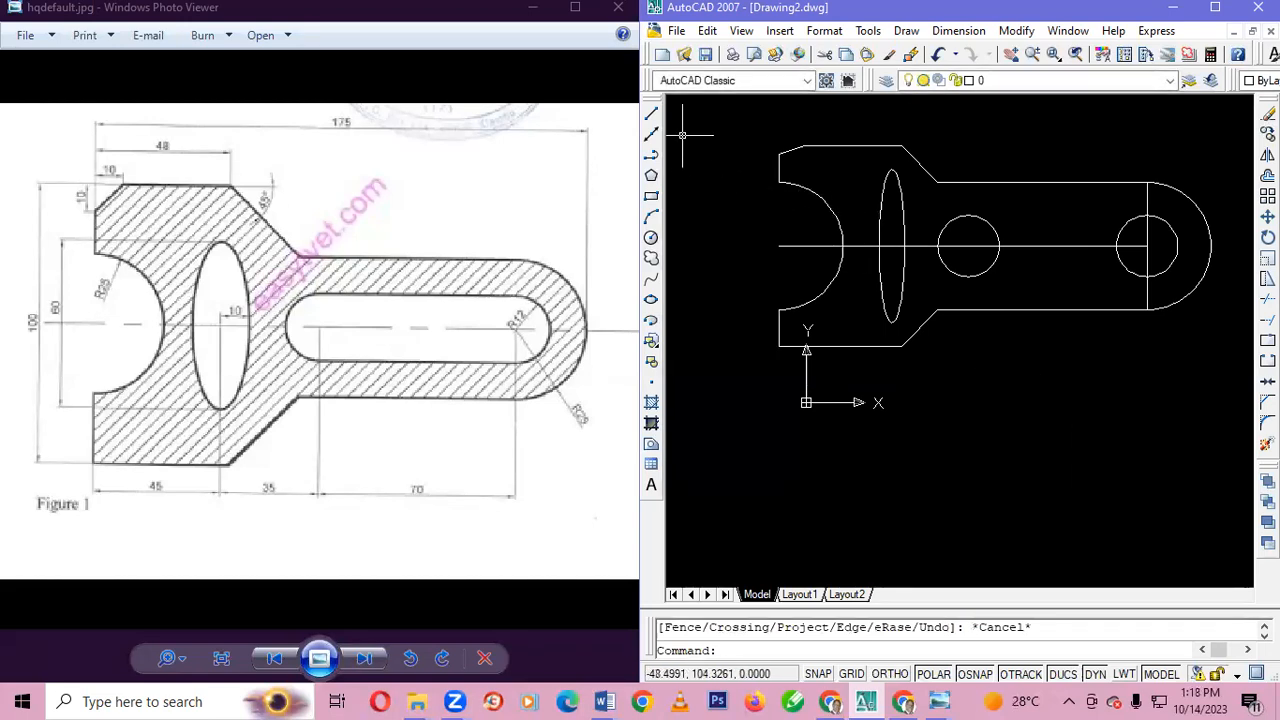
- Draw connected lines joining the lower and upper quadrants of the two radius-12 circles, with verticals closing both ends
{"action": "left_click", "coordinate": [651, 113]}
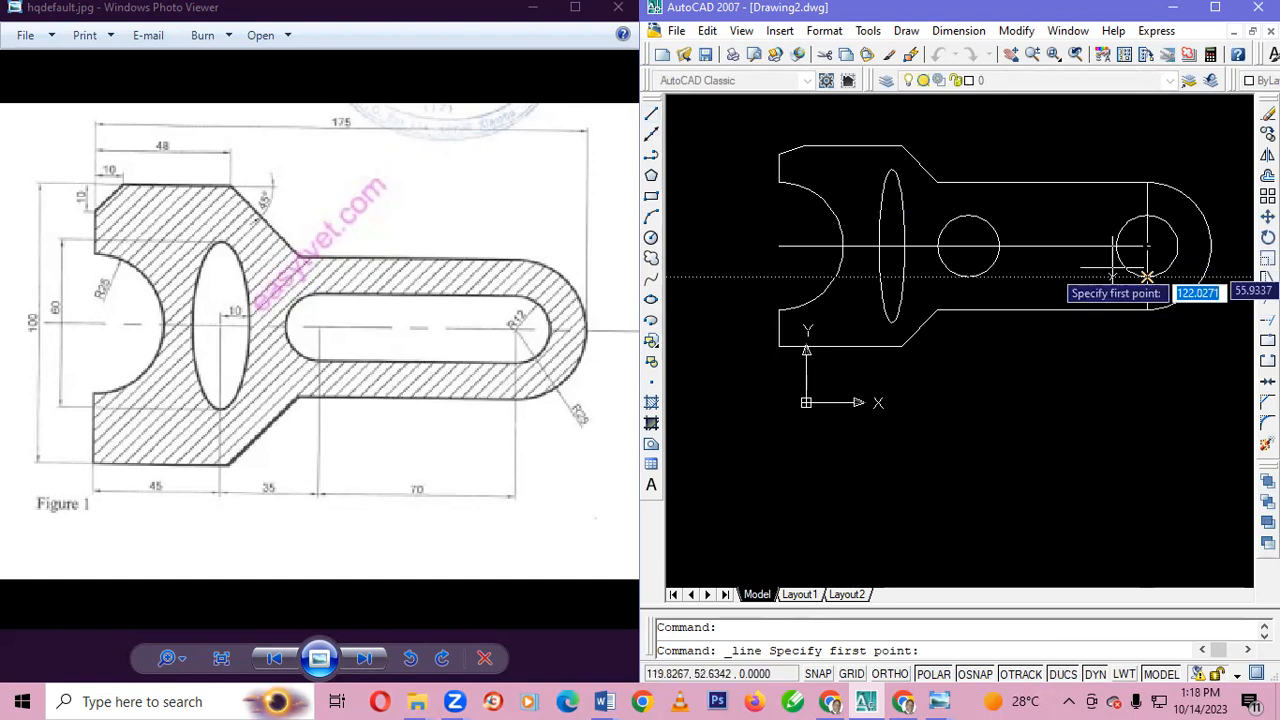
{"action": "left_click", "coordinate": [1147, 282]}
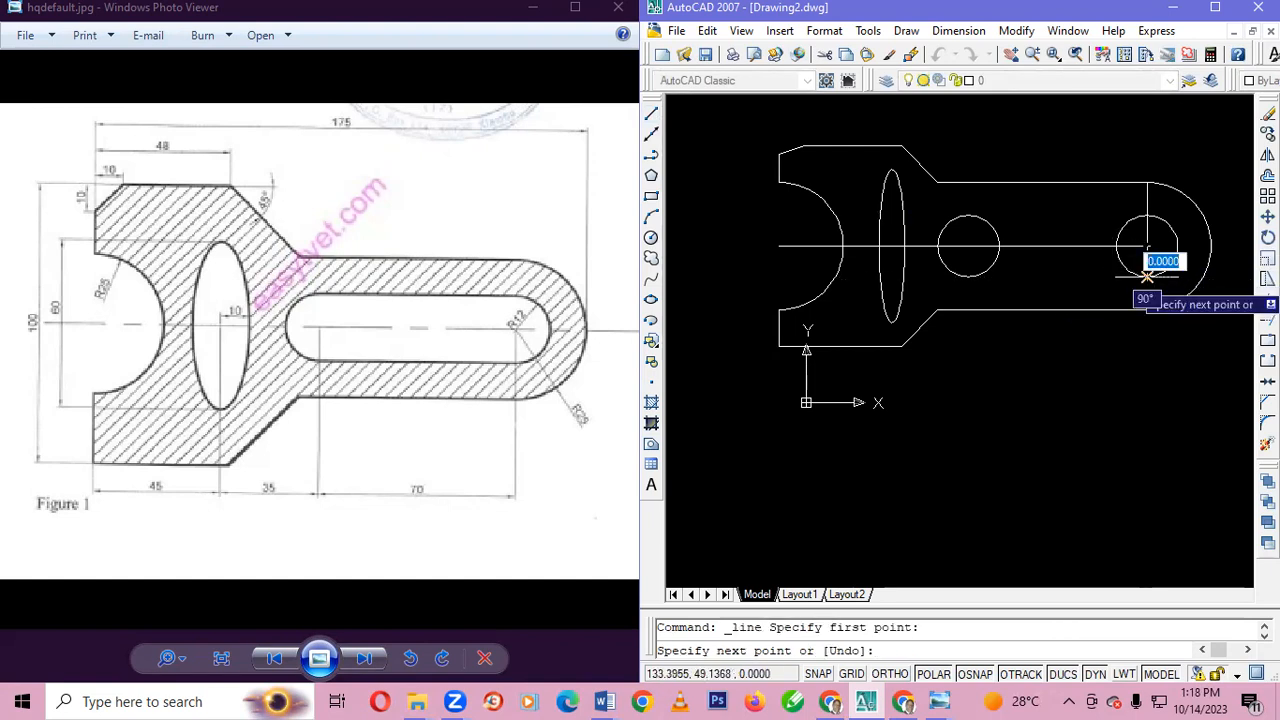
{"action": "left_click", "coordinate": [968, 276]}
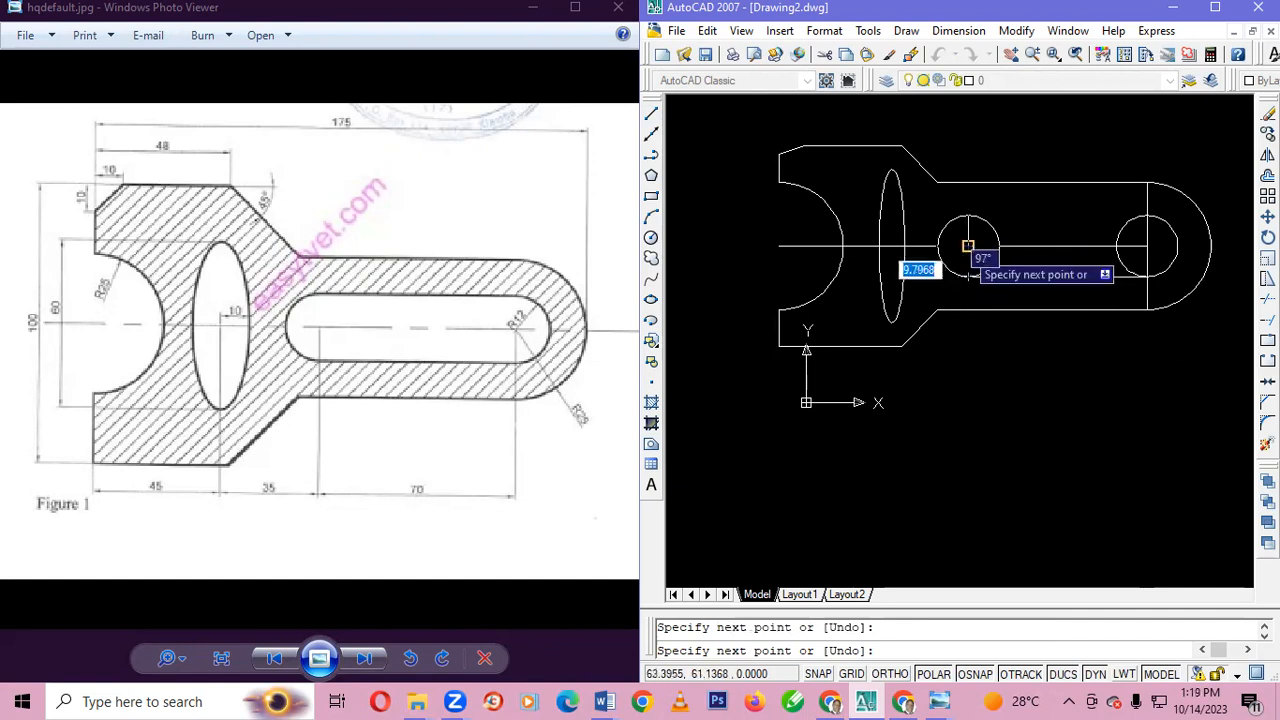
{"action": "left_click", "coordinate": [968, 246]}
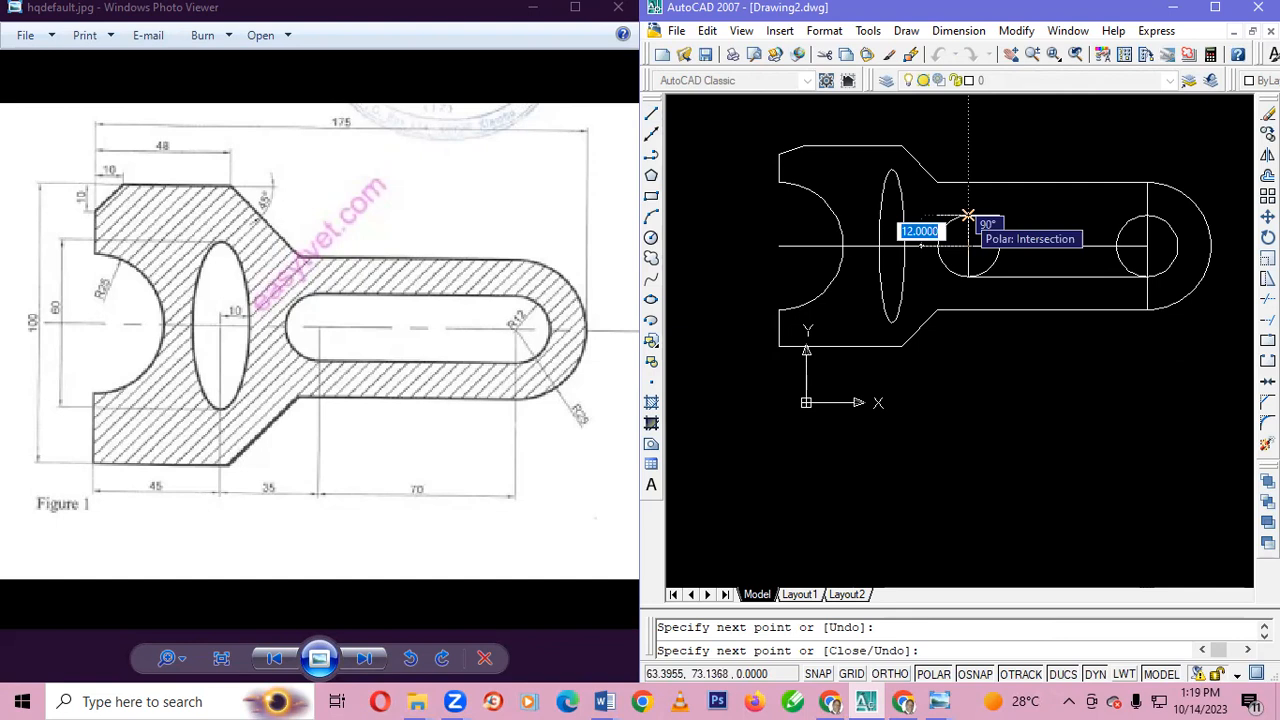
{"action": "left_click", "coordinate": [968, 216]}
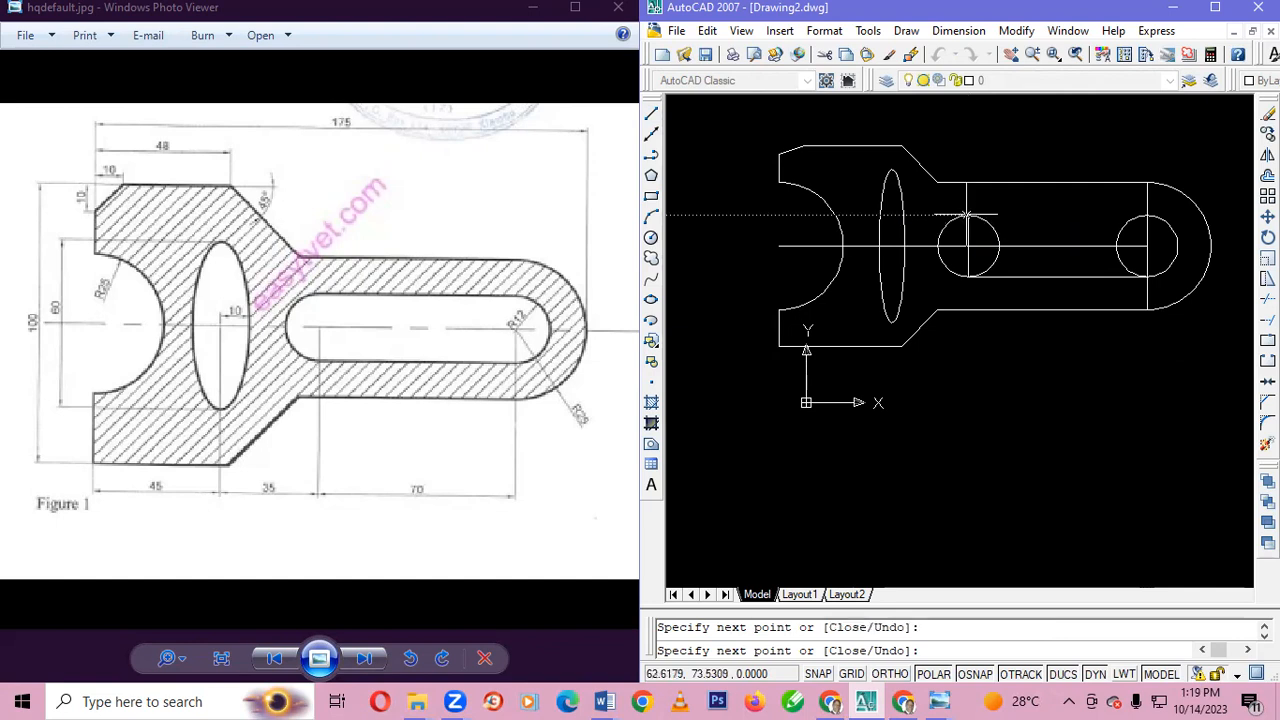
{"action": "left_click", "coordinate": [1146, 214]}
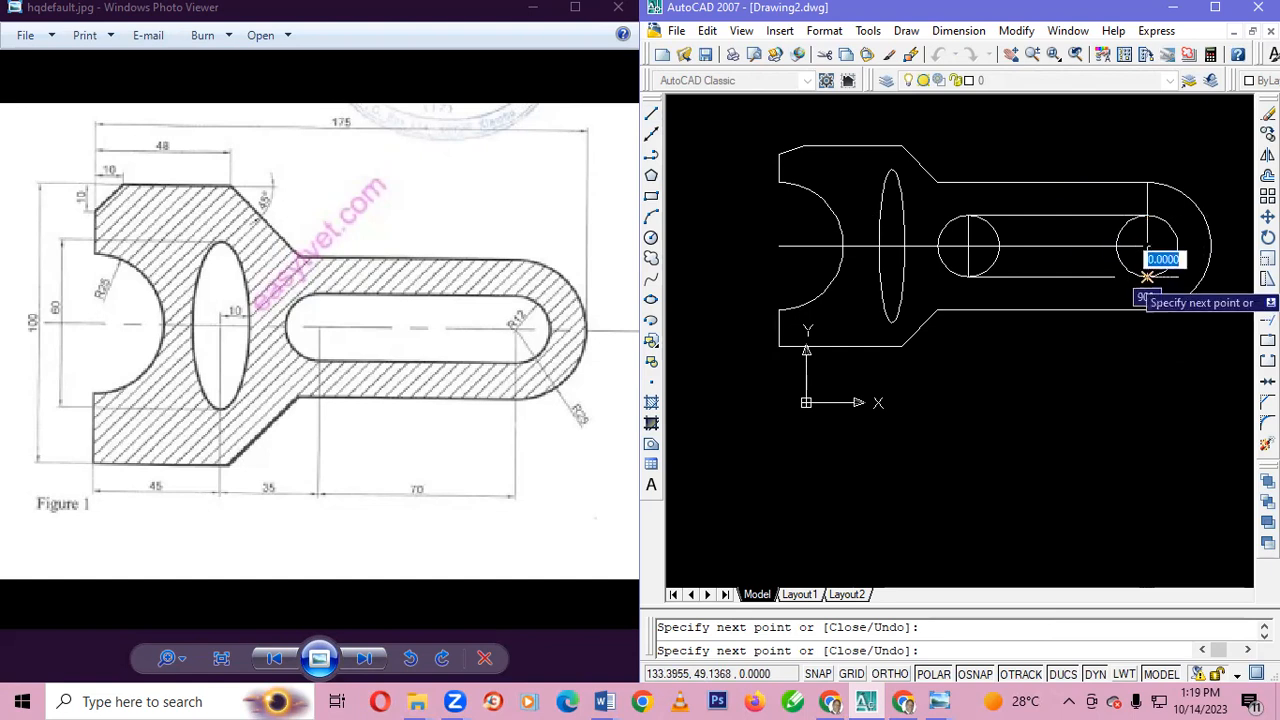
{"action": "left_click", "coordinate": [1147, 277]}
{"action": "key", "text": "Escape"}
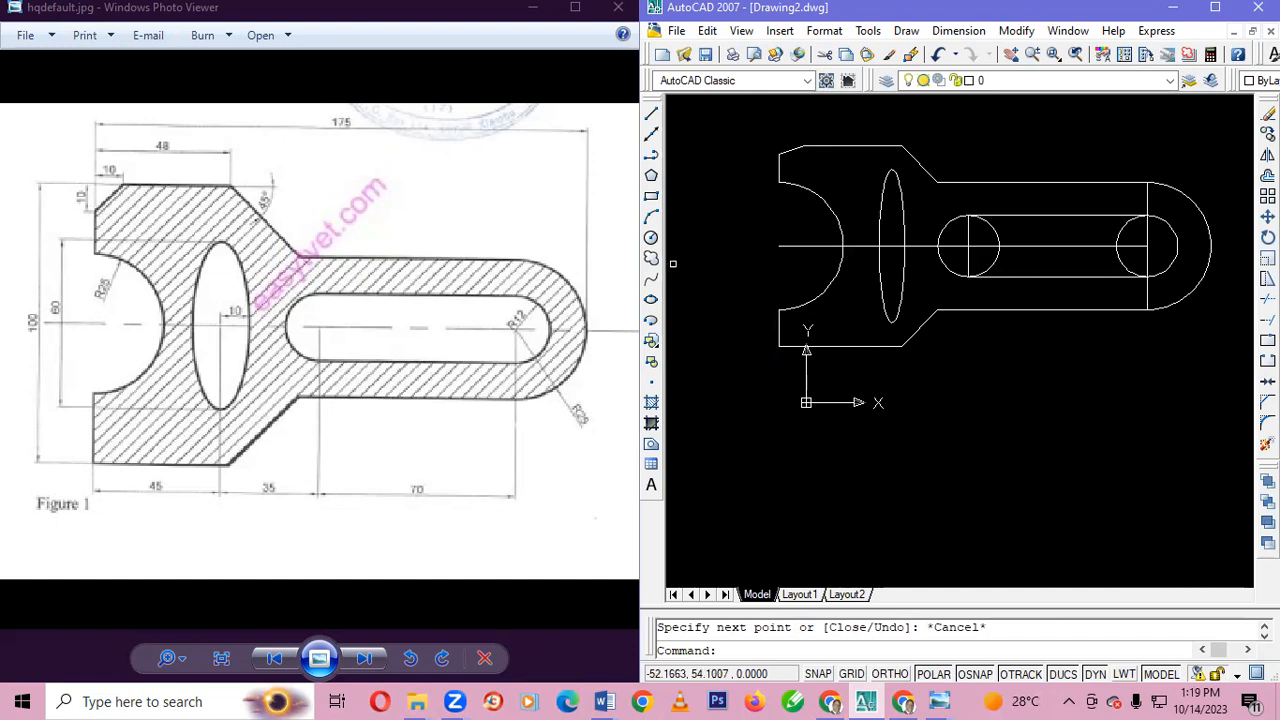
- Trim away the inner halves of both radius-12 circles to form the slot's rounded ends
{"action": "key", "text": "ctrl+a"}
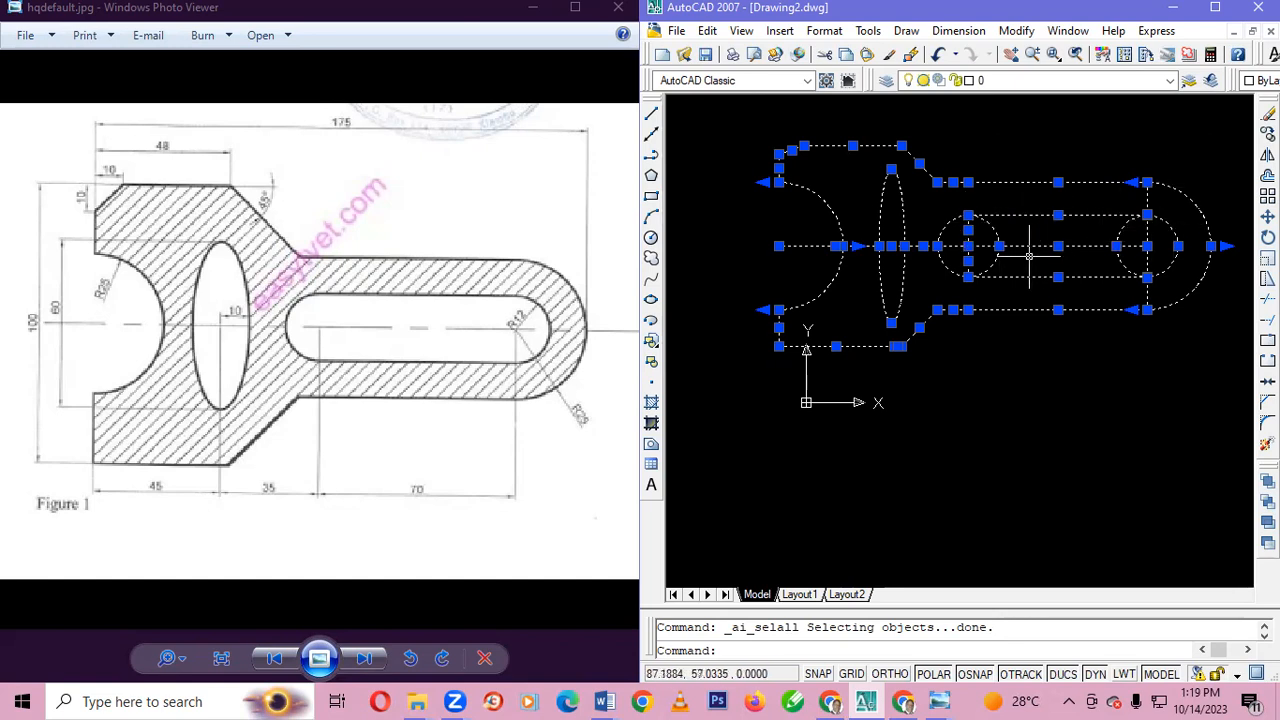
{"action": "left_click", "coordinate": [1267, 319]}
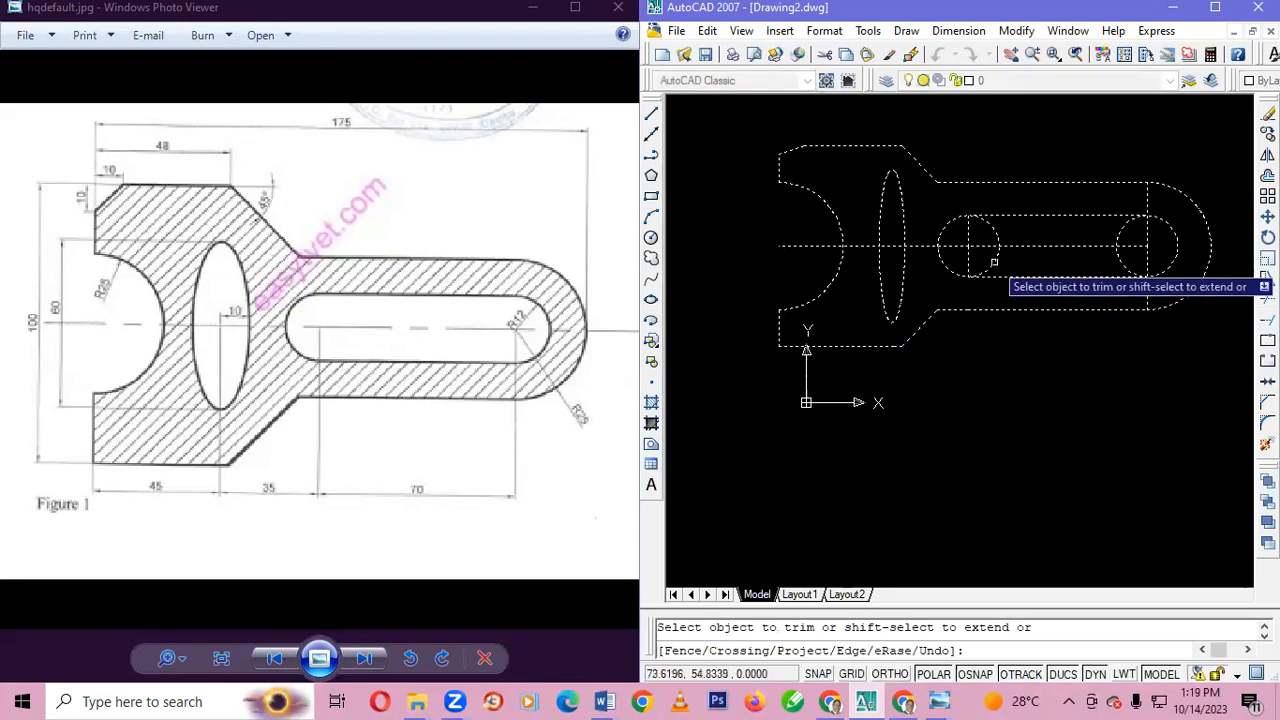
{"action": "left_click", "coordinate": [994, 227]}
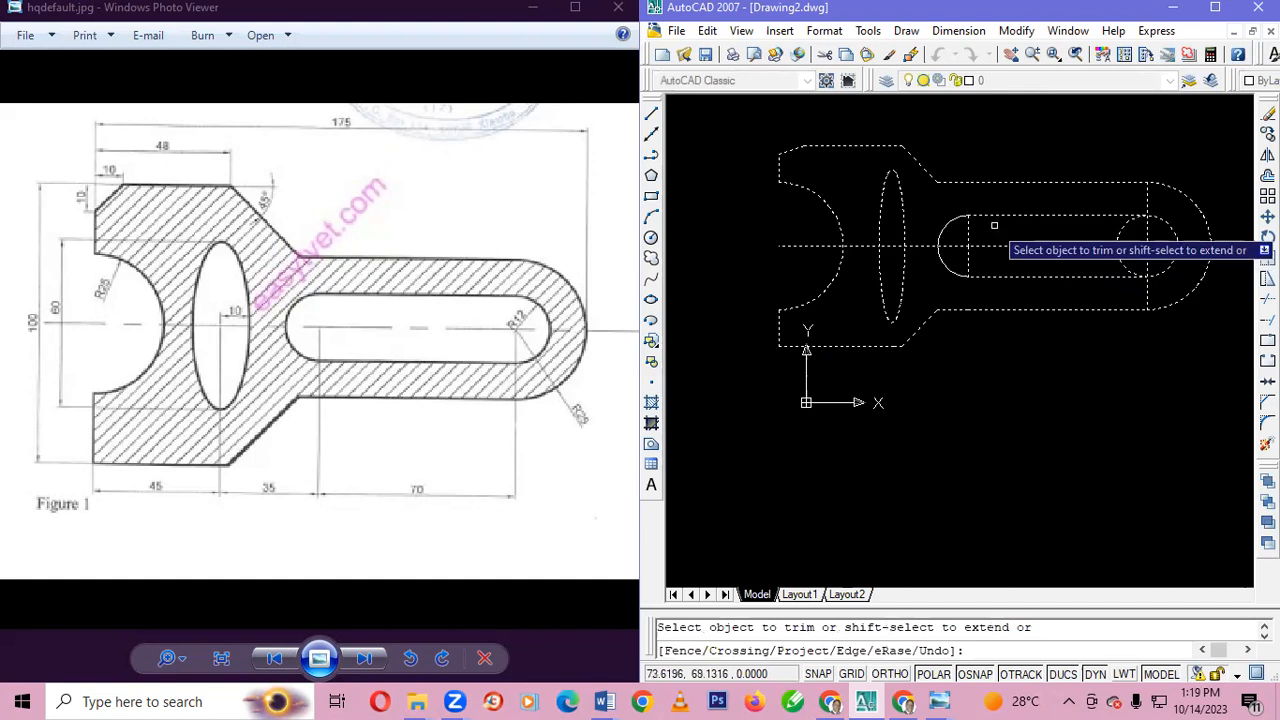
{"action": "left_click", "coordinate": [1123, 228]}
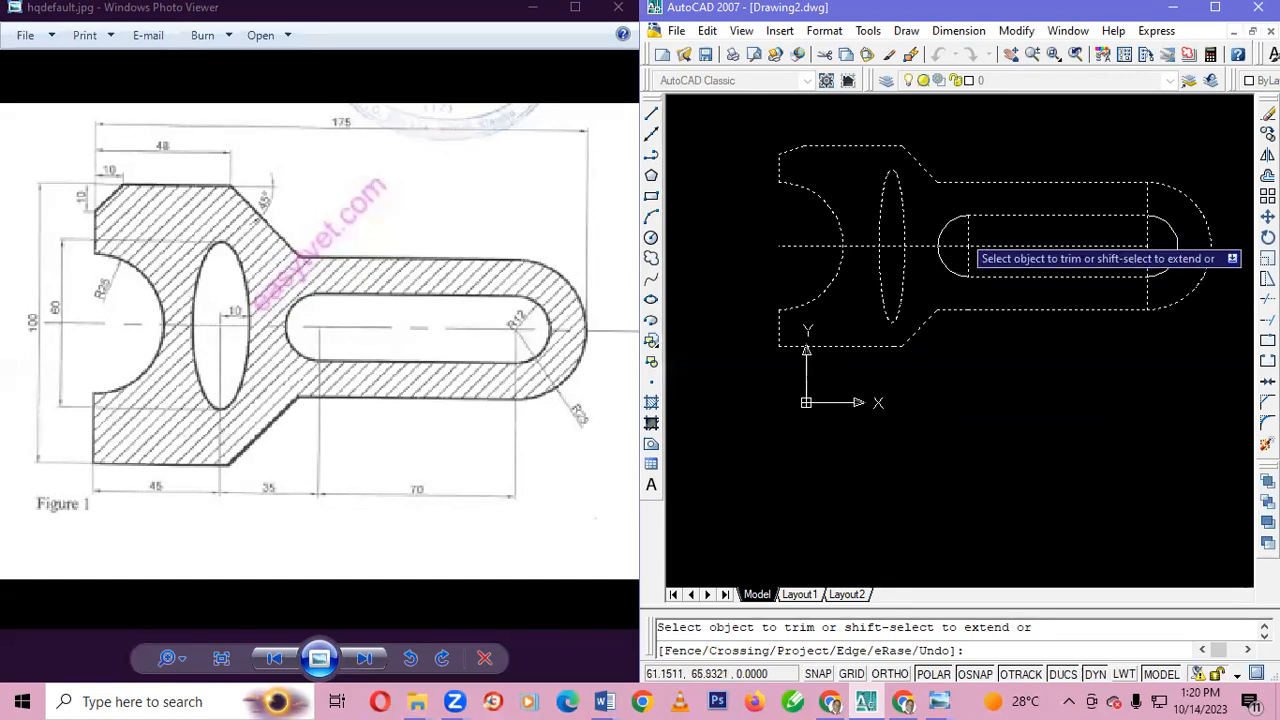
{"action": "key", "text": "Escape"}
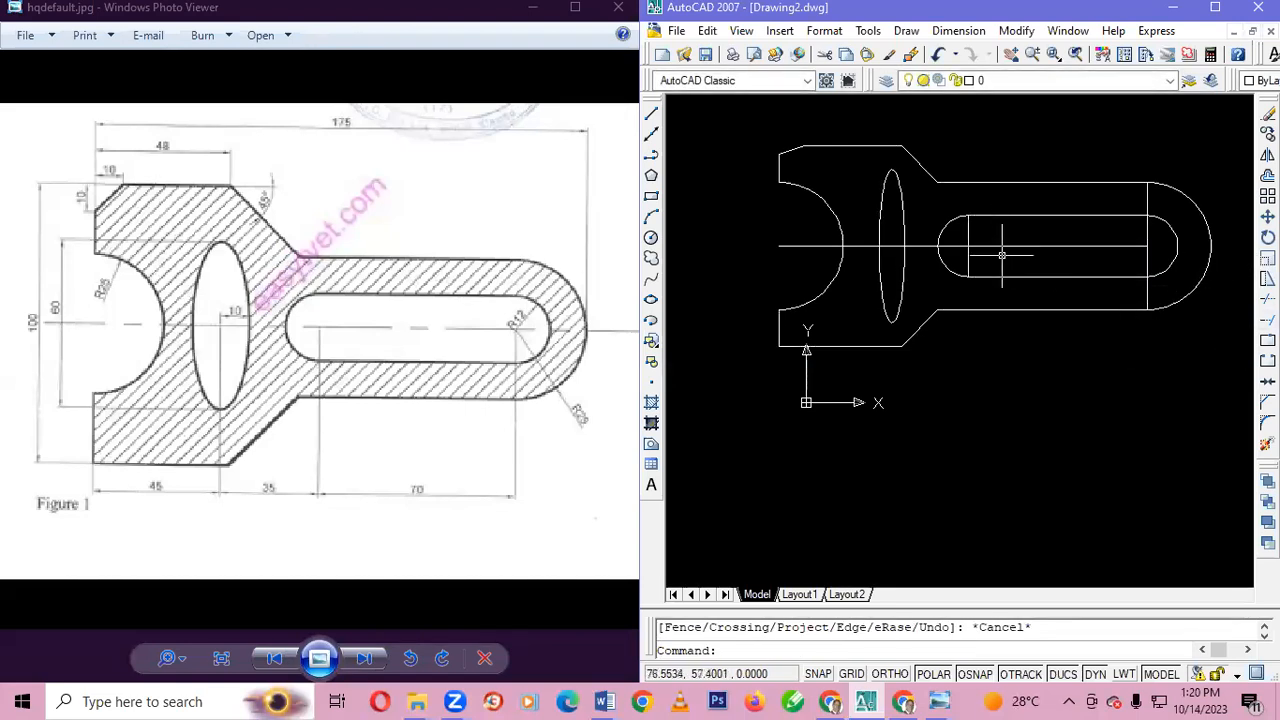
- Delete the two vertical line segments across the slot's left end
{"action": "left_click", "coordinate": [968, 230]}
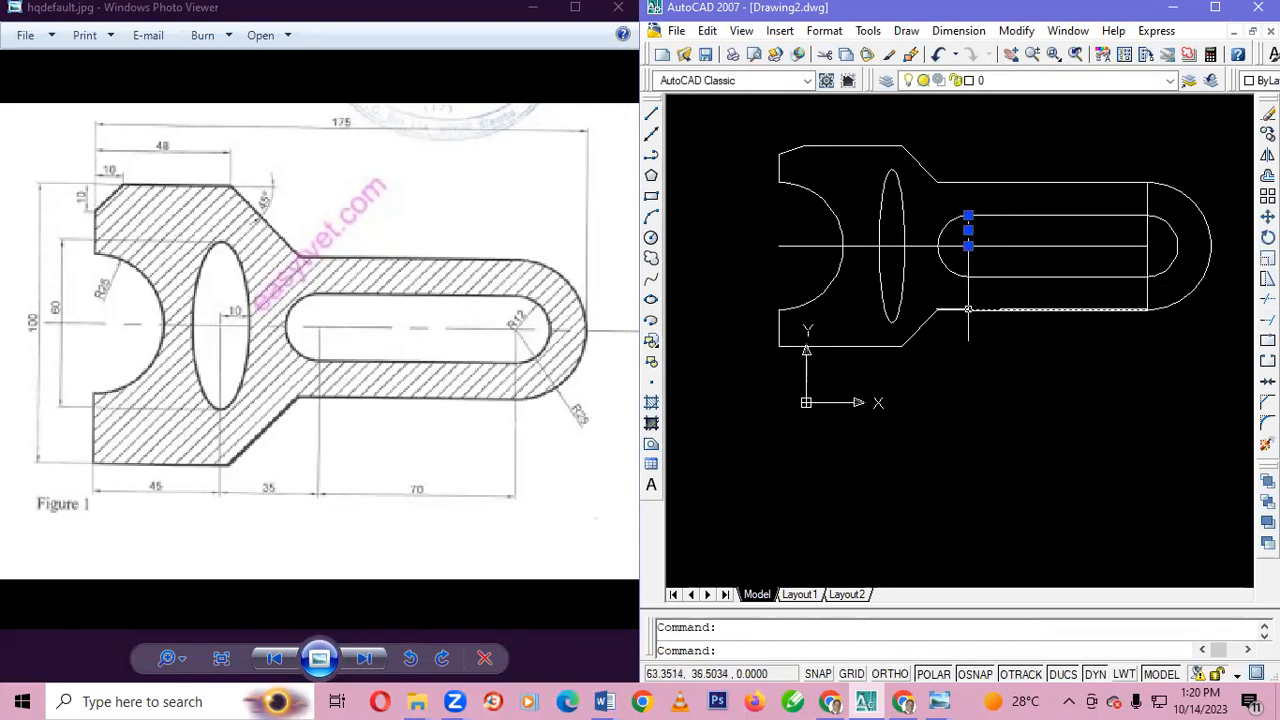
{"action": "key", "text": "Delete"}
{"action": "left_click", "coordinate": [968, 261]}
{"action": "key", "text": "Delete"}
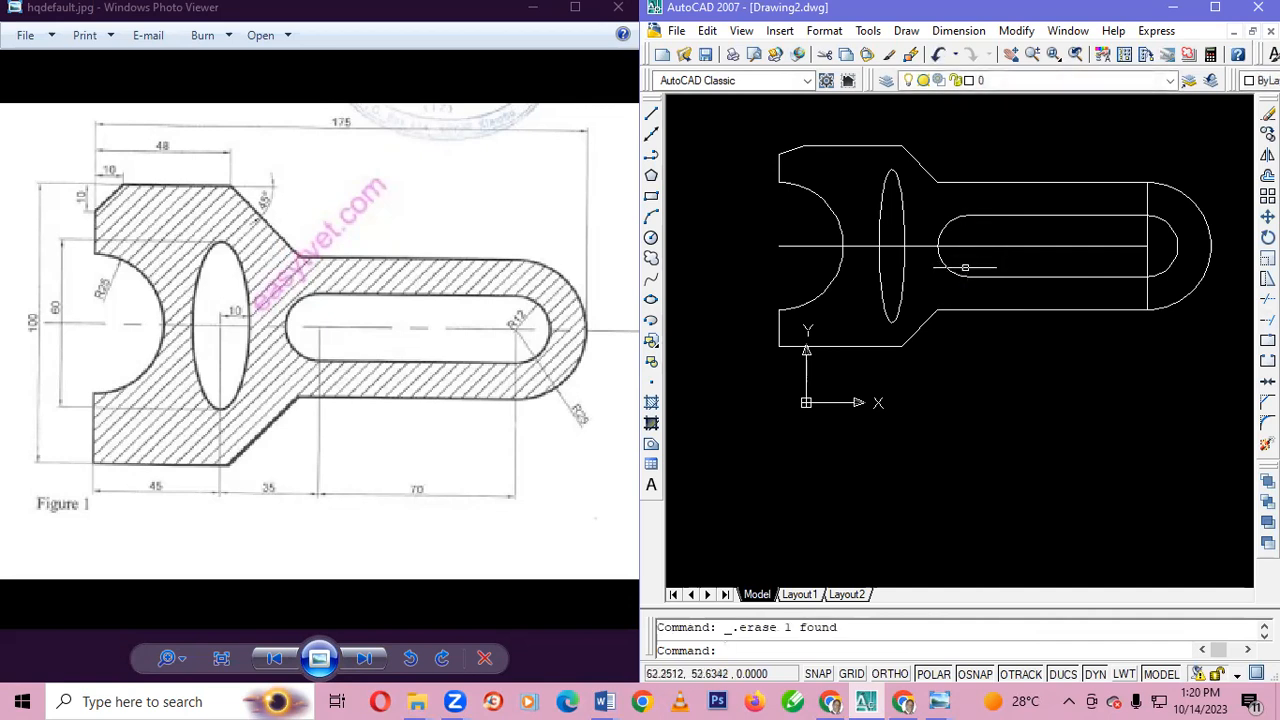
- Delete all horizontal centre line segments running from the slot through the ellipse to the plate's left edge
{"action": "left_click", "coordinate": [1093, 245]}
{"action": "key", "text": "Delete"}
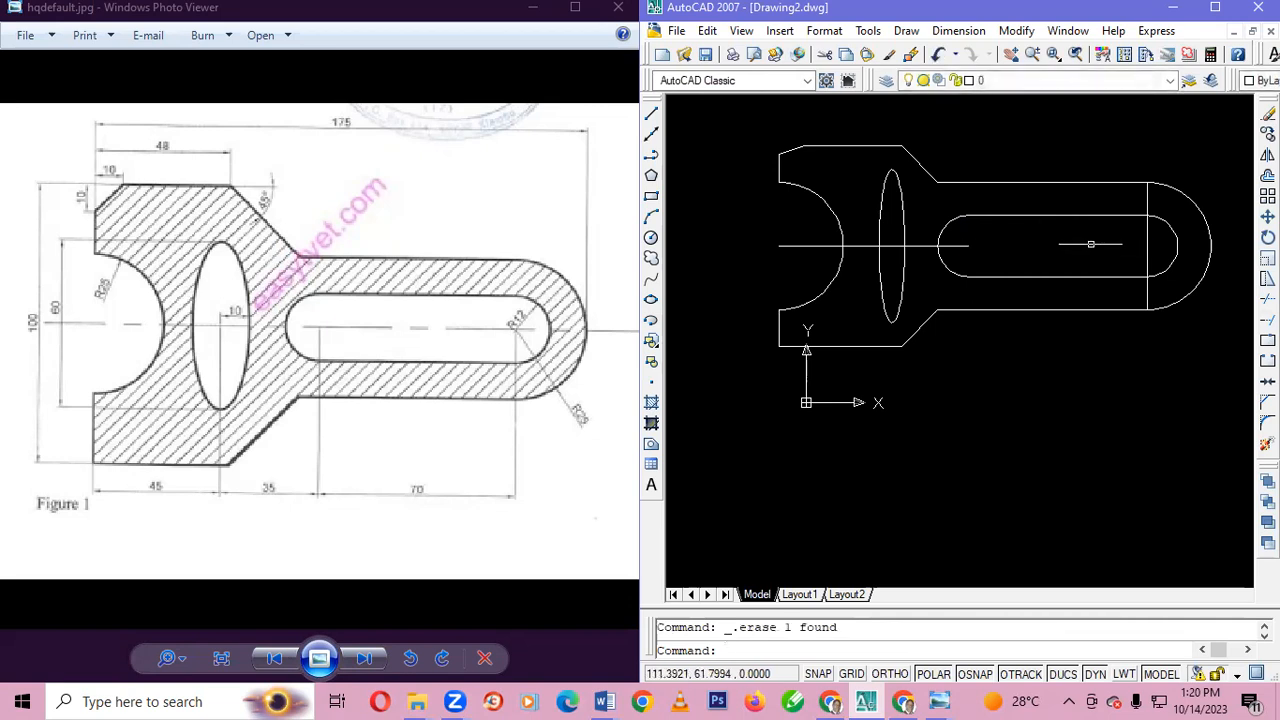
{"action": "left_click", "coordinate": [920, 246]}
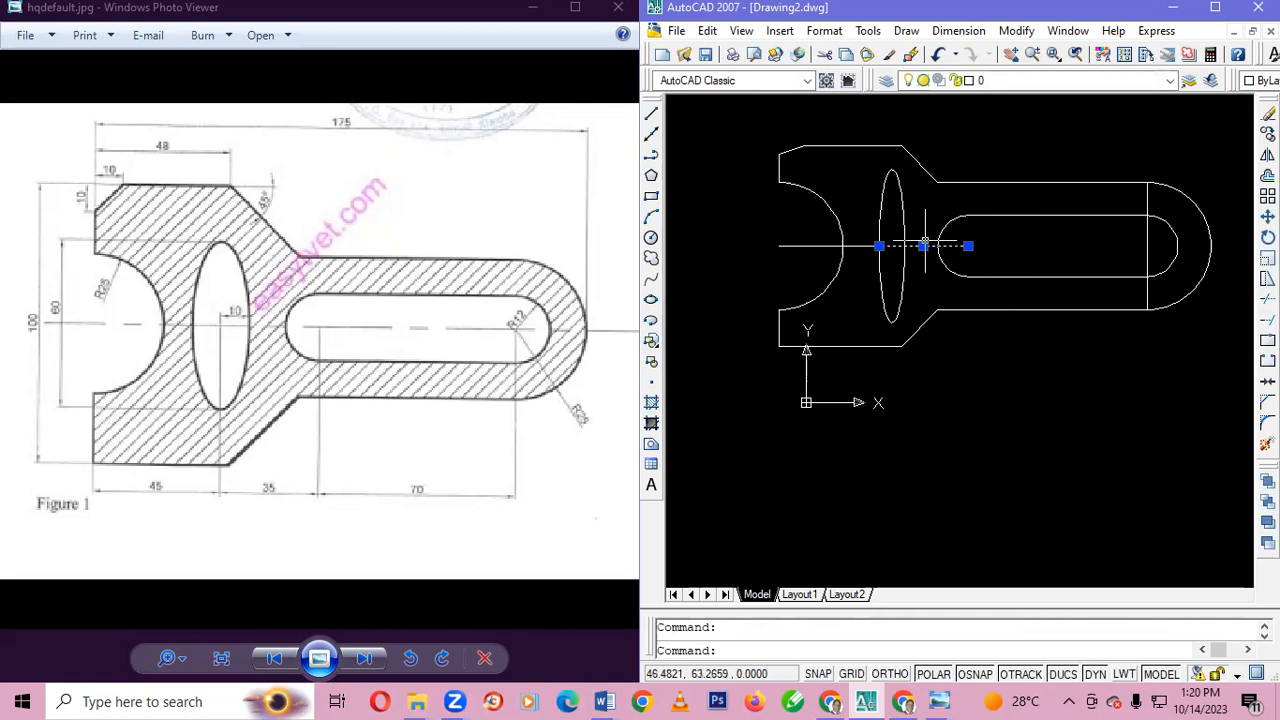
{"action": "key", "text": "Delete"}
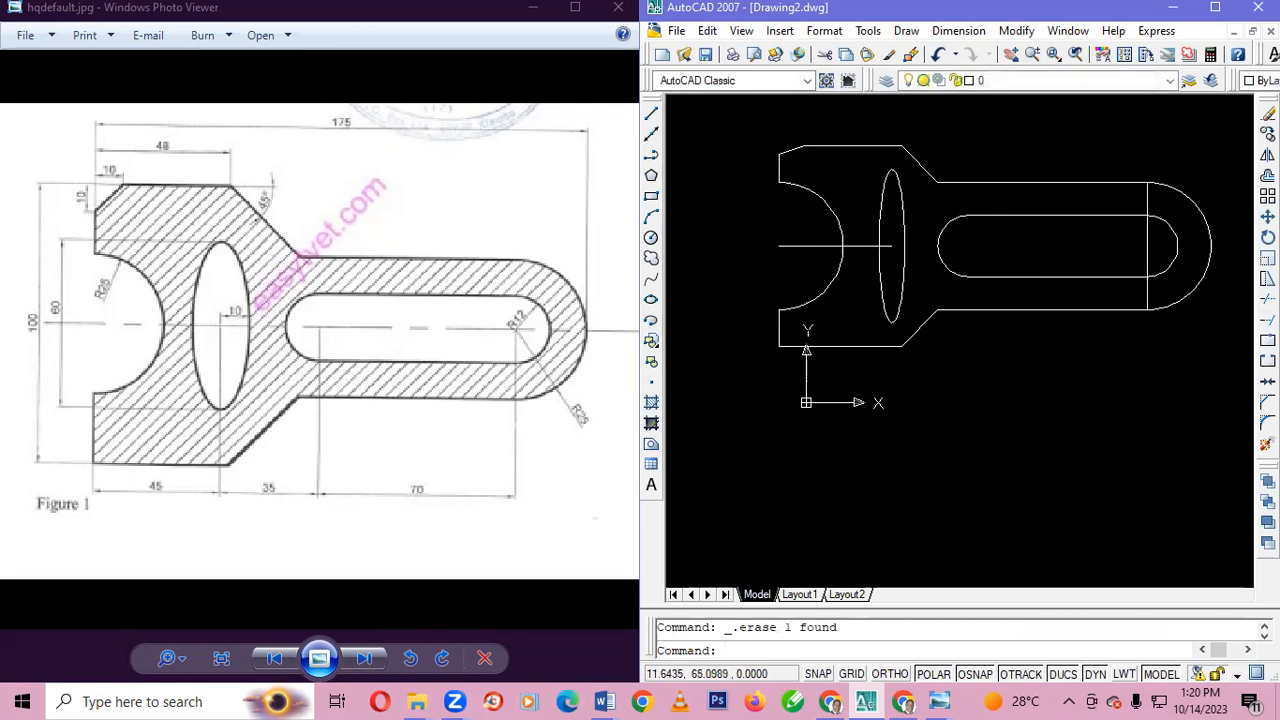
{"action": "left_click", "coordinate": [830, 253]}
{"action": "left_click", "coordinate": [834, 249]}
{"action": "key", "text": "Delete"}
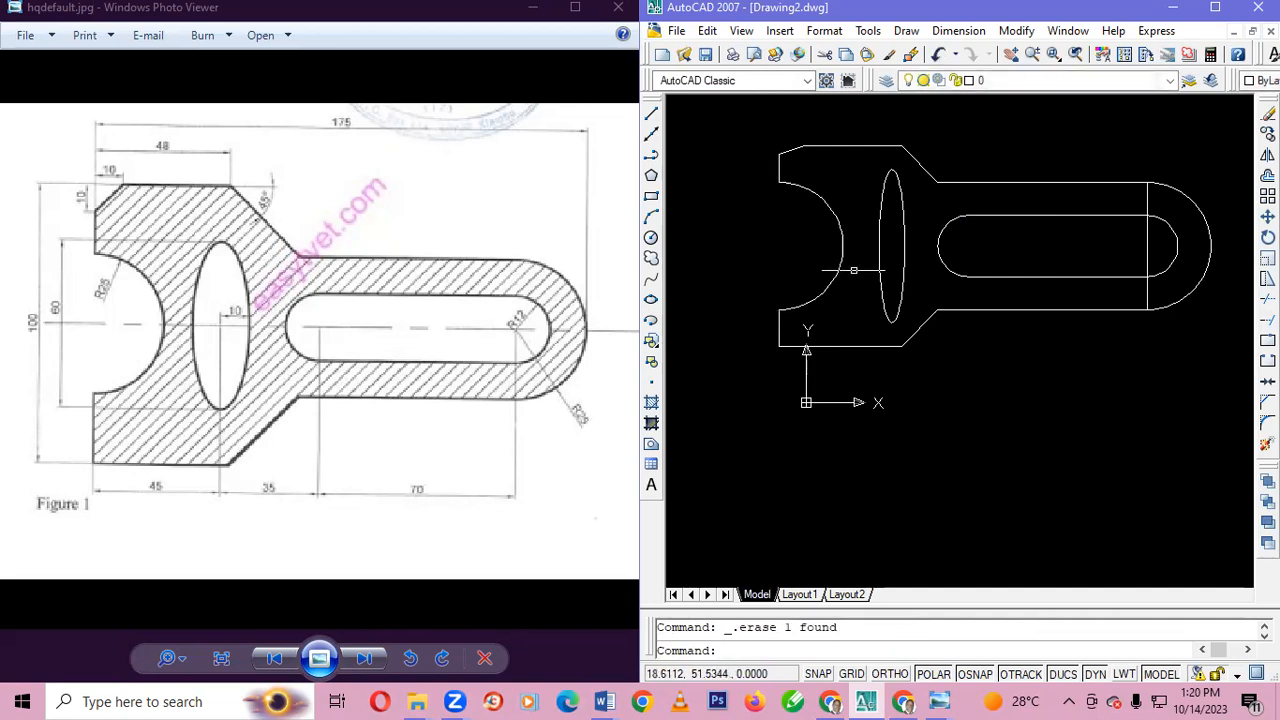
- Delete the overlapping vertical construction lines across the right end of the slot and plate
{"action": "left_click", "coordinate": [1148, 246]}
{"action": "key", "text": "Delete"}
{"action": "left_click", "coordinate": [1147, 249]}
{"action": "key", "text": "Delete"}
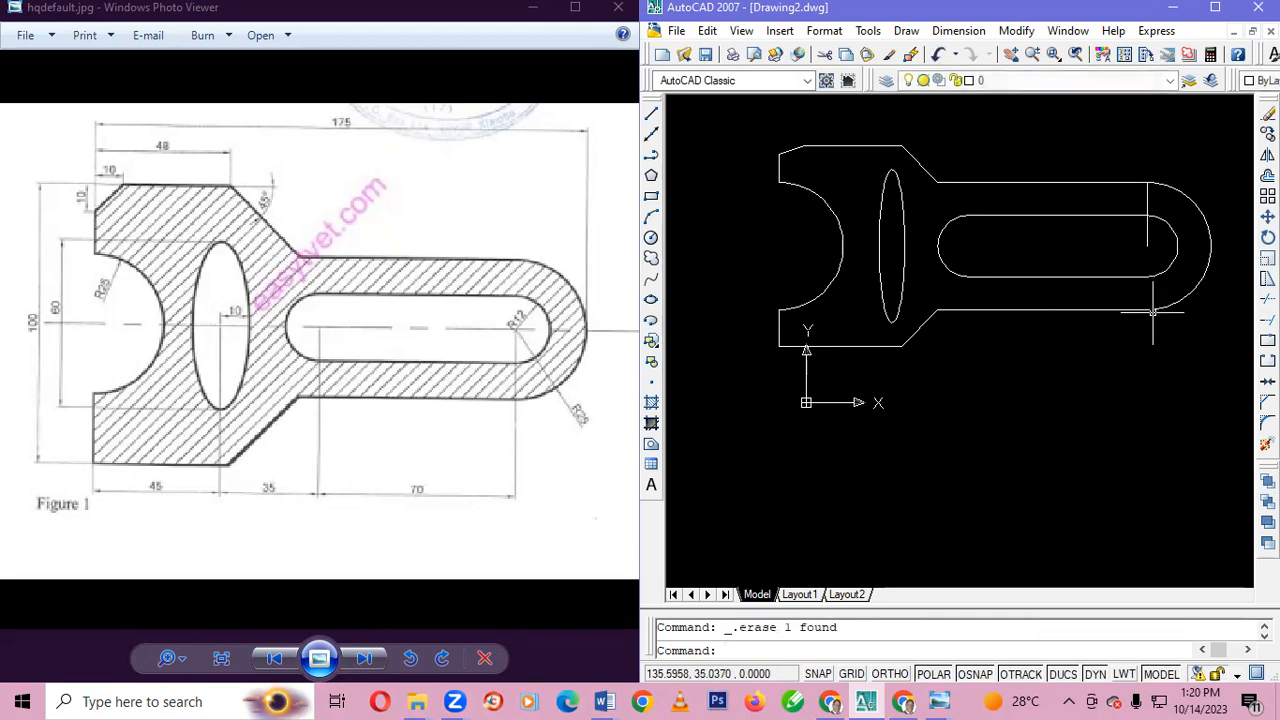
{"action": "left_click", "coordinate": [1148, 200]}
{"action": "key", "text": "Delete"}
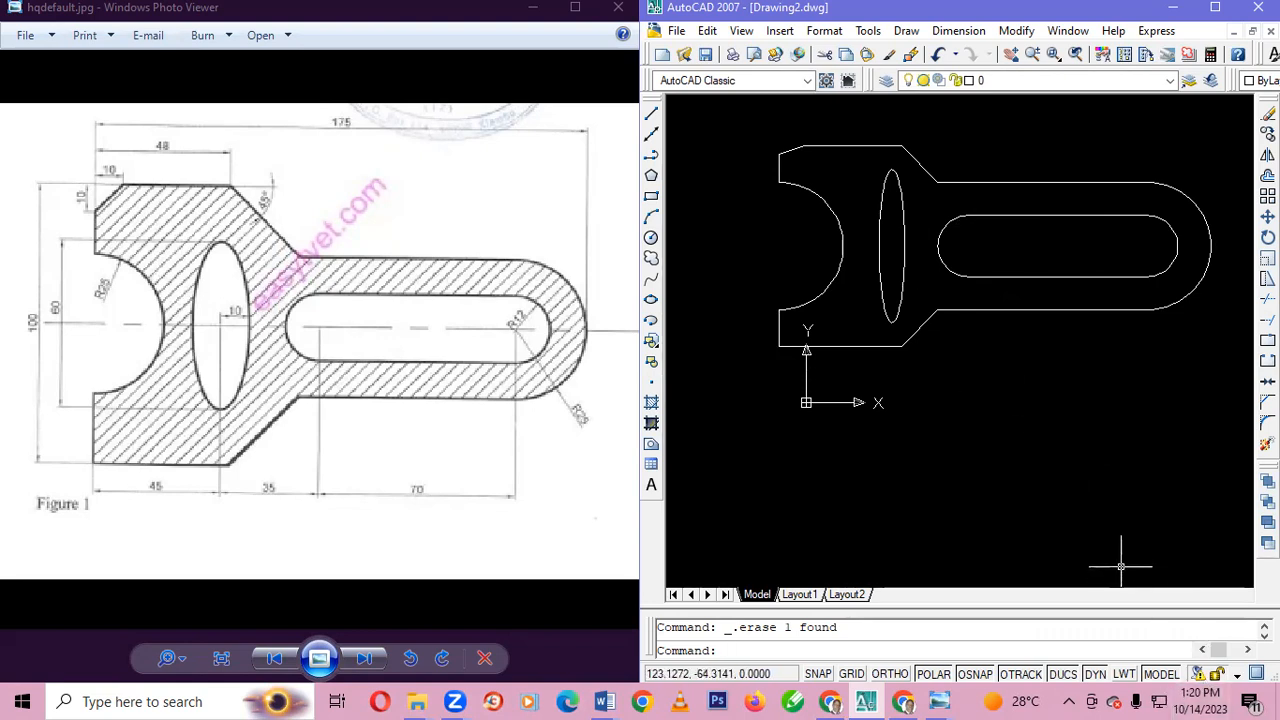
{"action": "key", "text": "XF86AudioMute"}
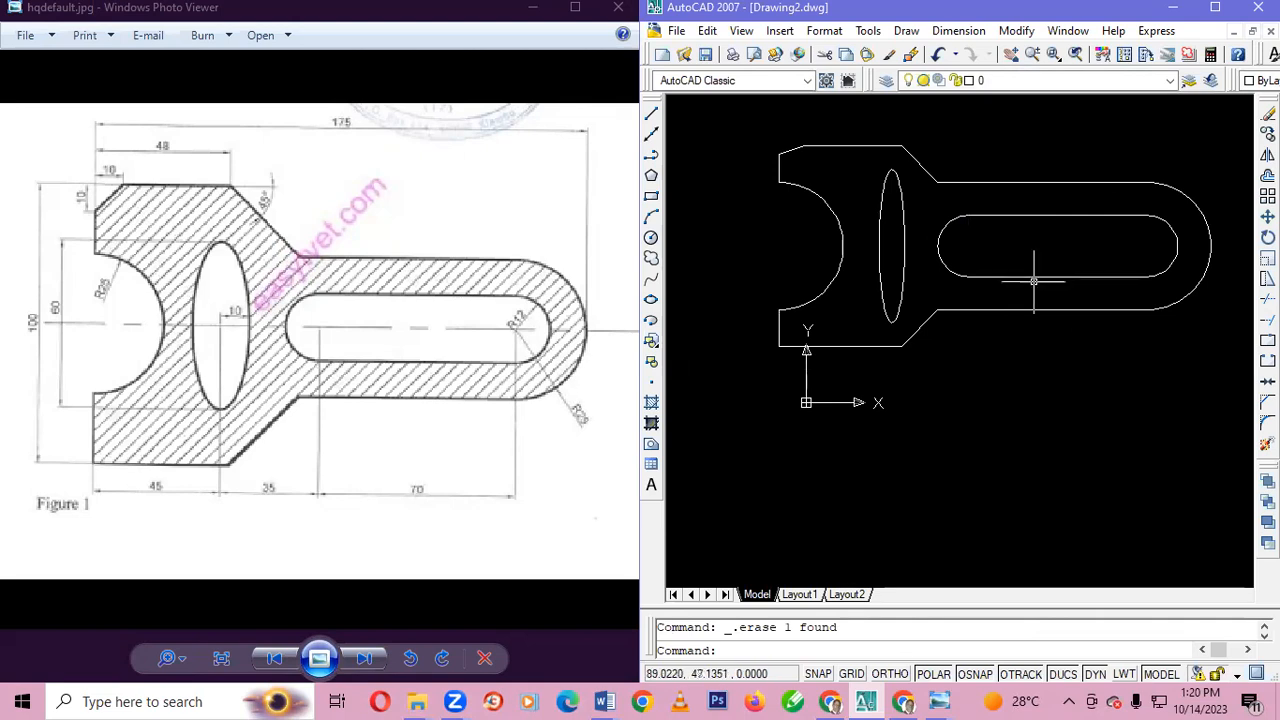
{"action": "key", "text": "XF86AudioRaiseVolume"}
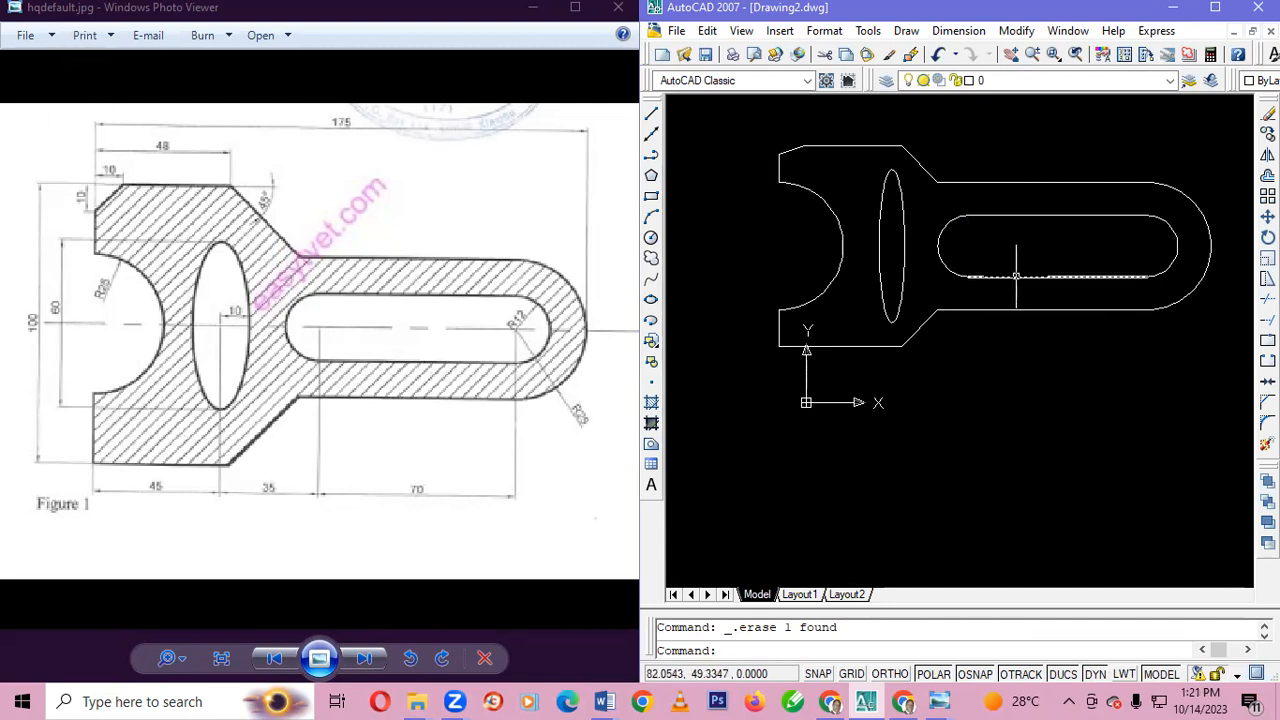
{"action": "left_click", "coordinate": [1016, 276]}
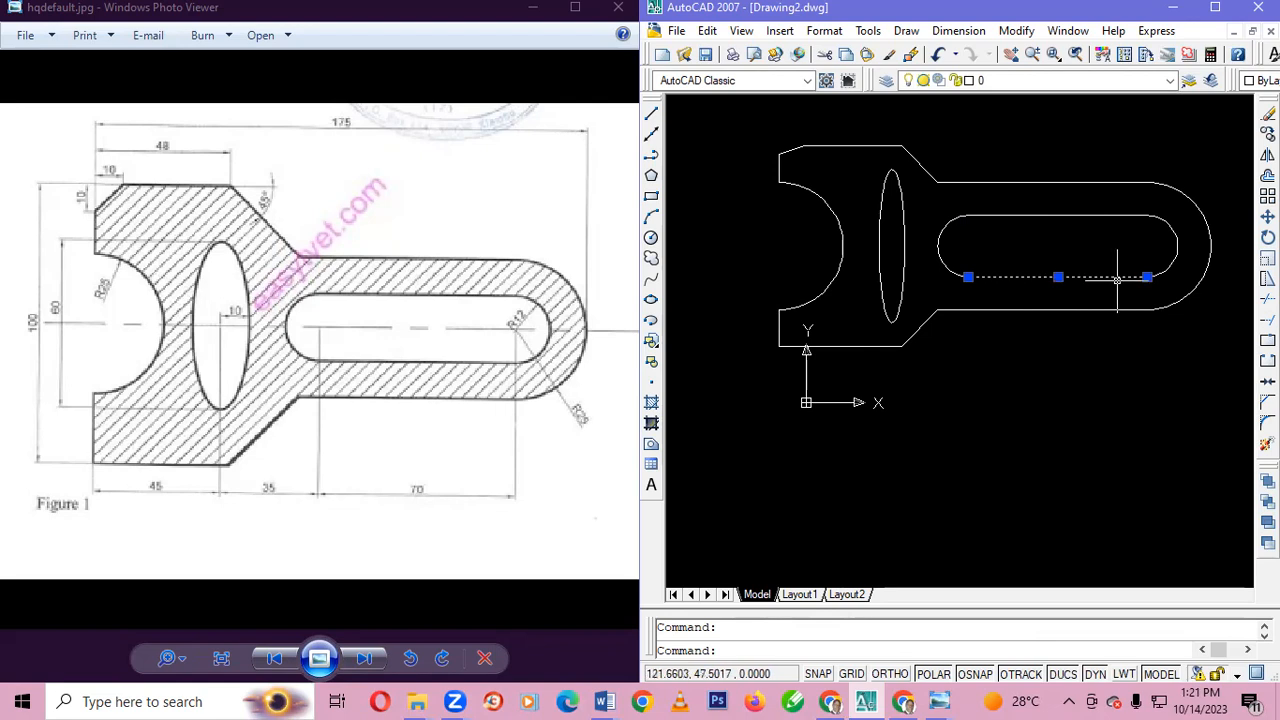
{"action": "key", "text": "Escape"}
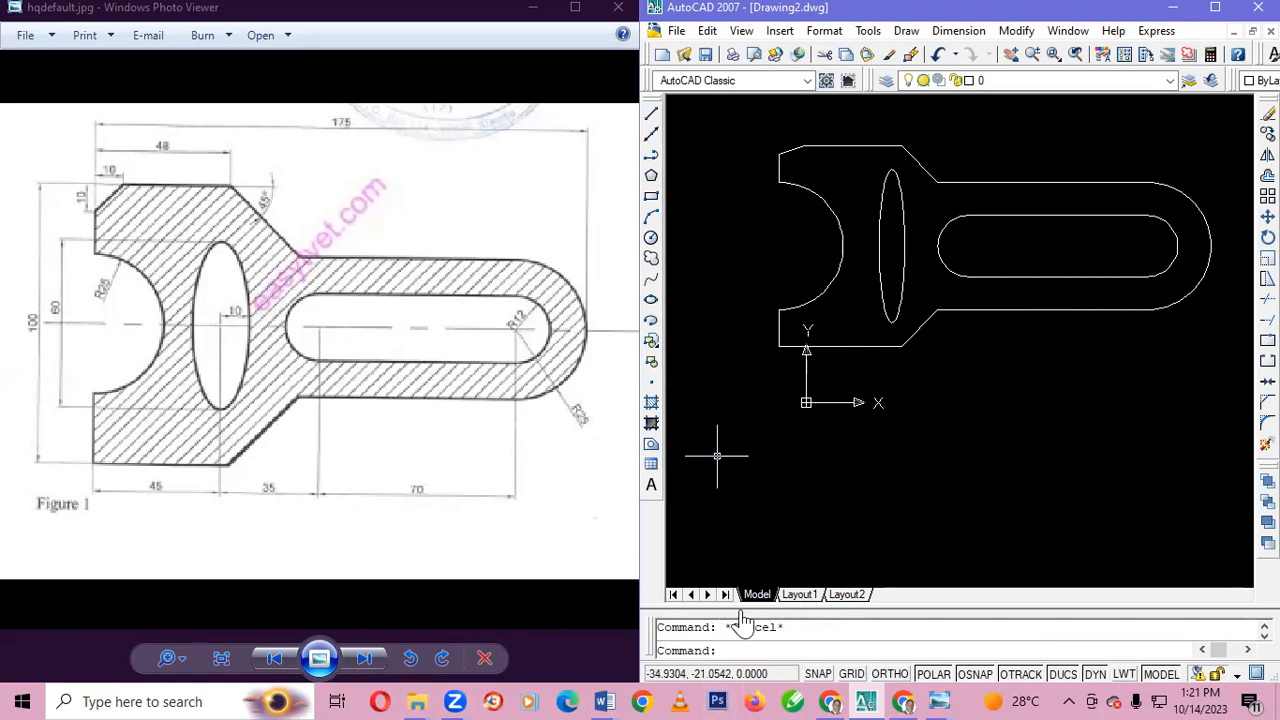
- Start a one-color gradient fill and set its color to white, index color 7
{"action": "left_click", "coordinate": [651, 425]}
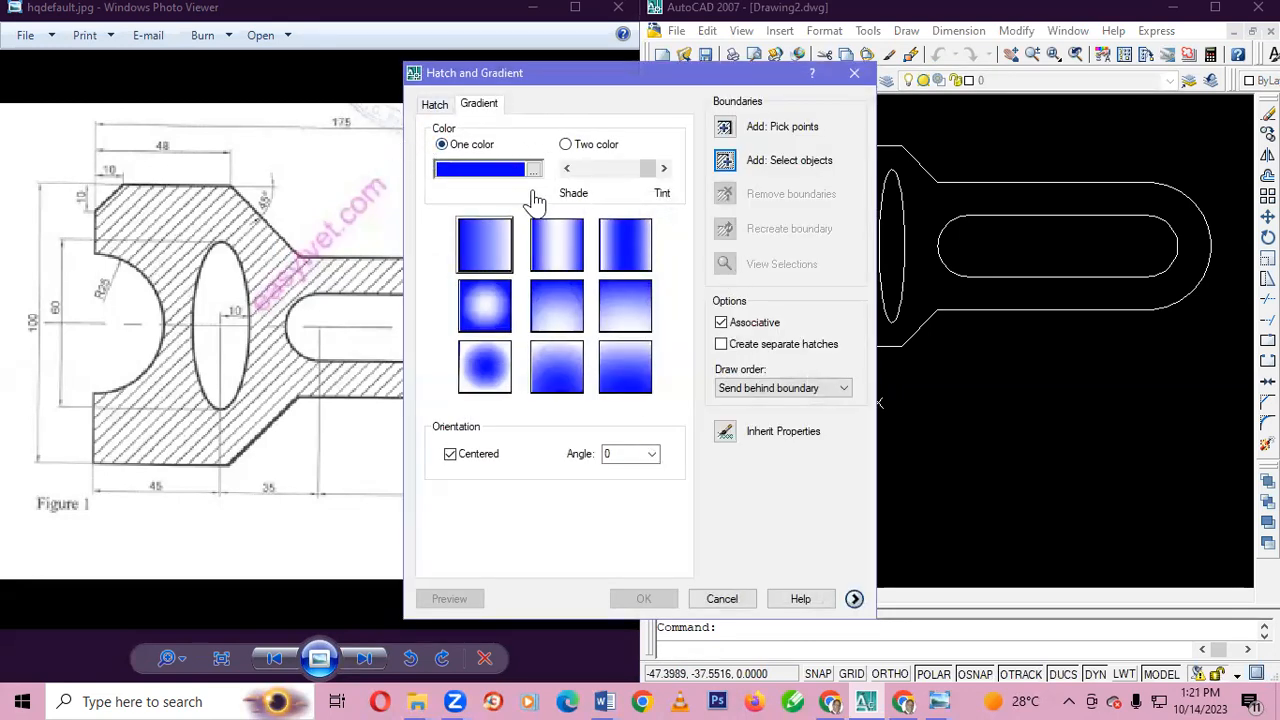
{"action": "left_click", "coordinate": [535, 173]}
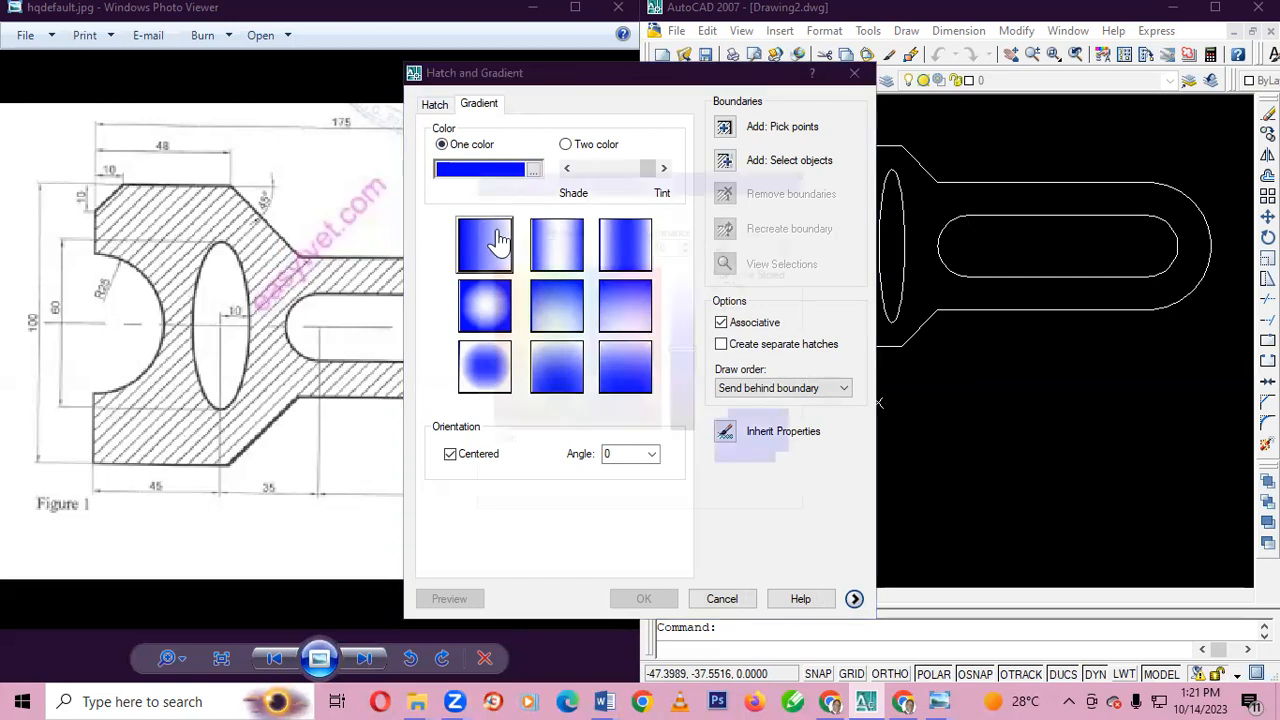
{"action": "left_click", "coordinate": [538, 212]}
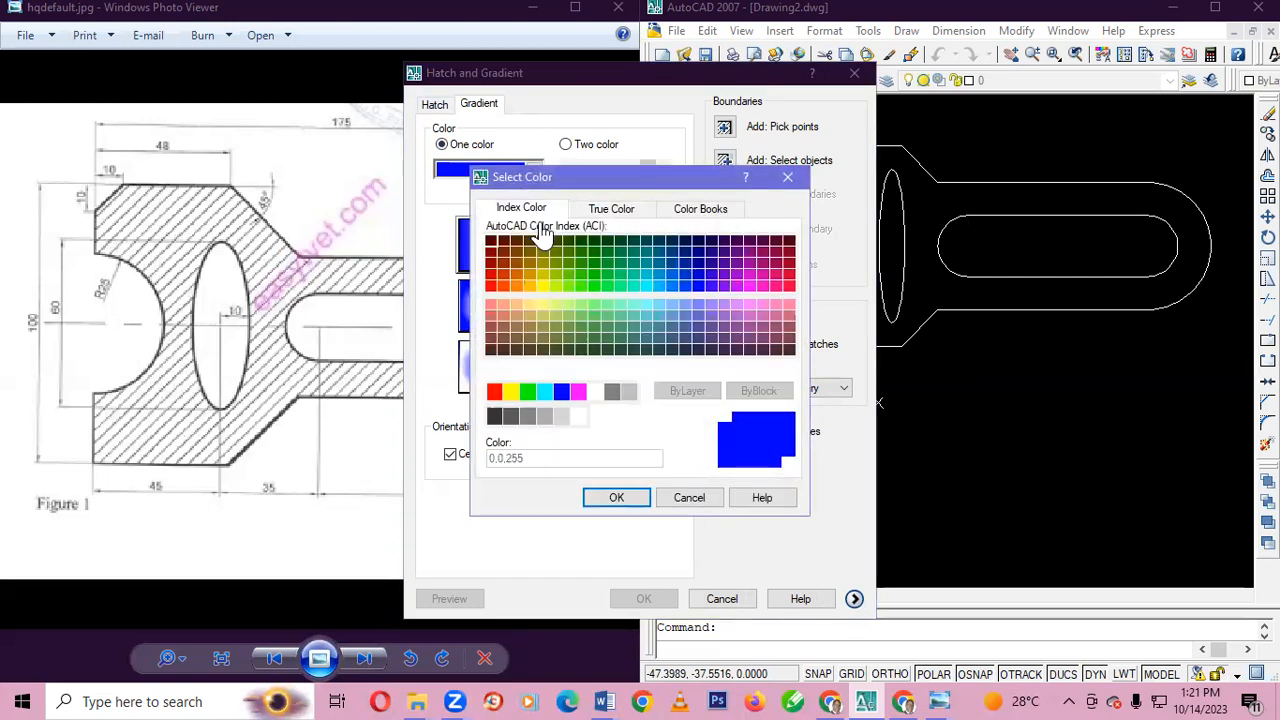
{"action": "left_click", "coordinate": [595, 391]}
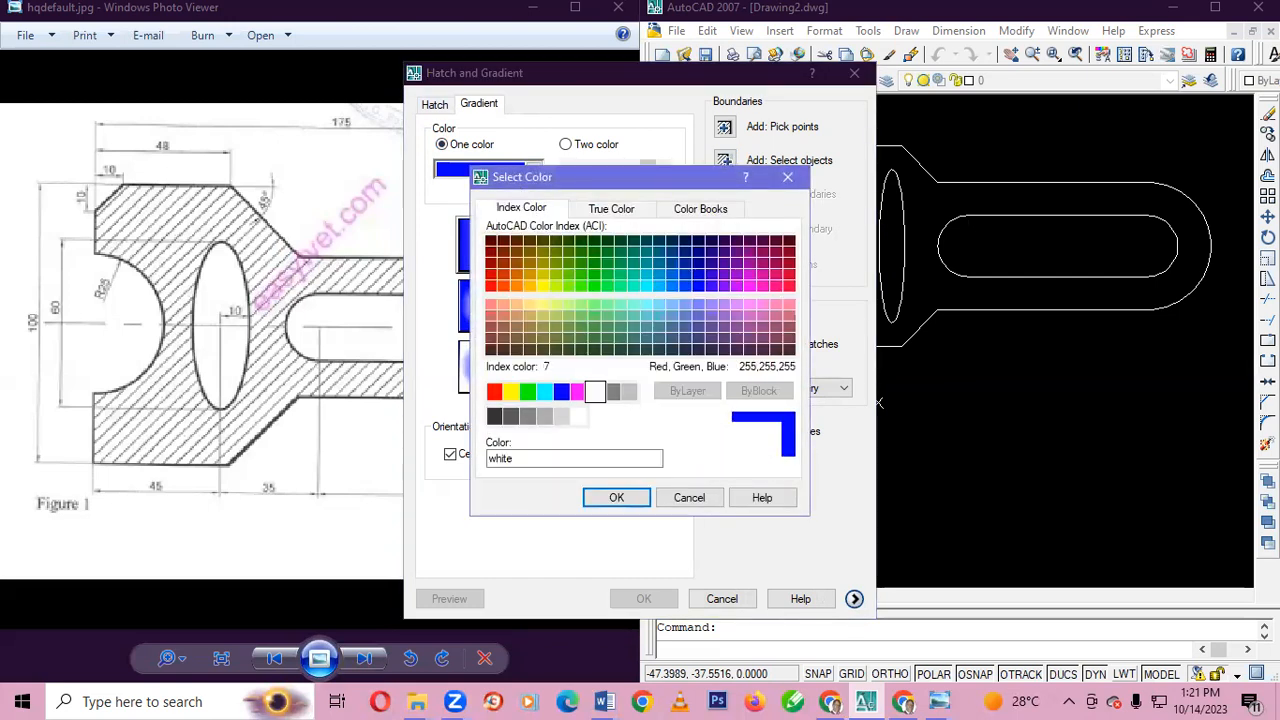
{"action": "left_click", "coordinate": [625, 499]}
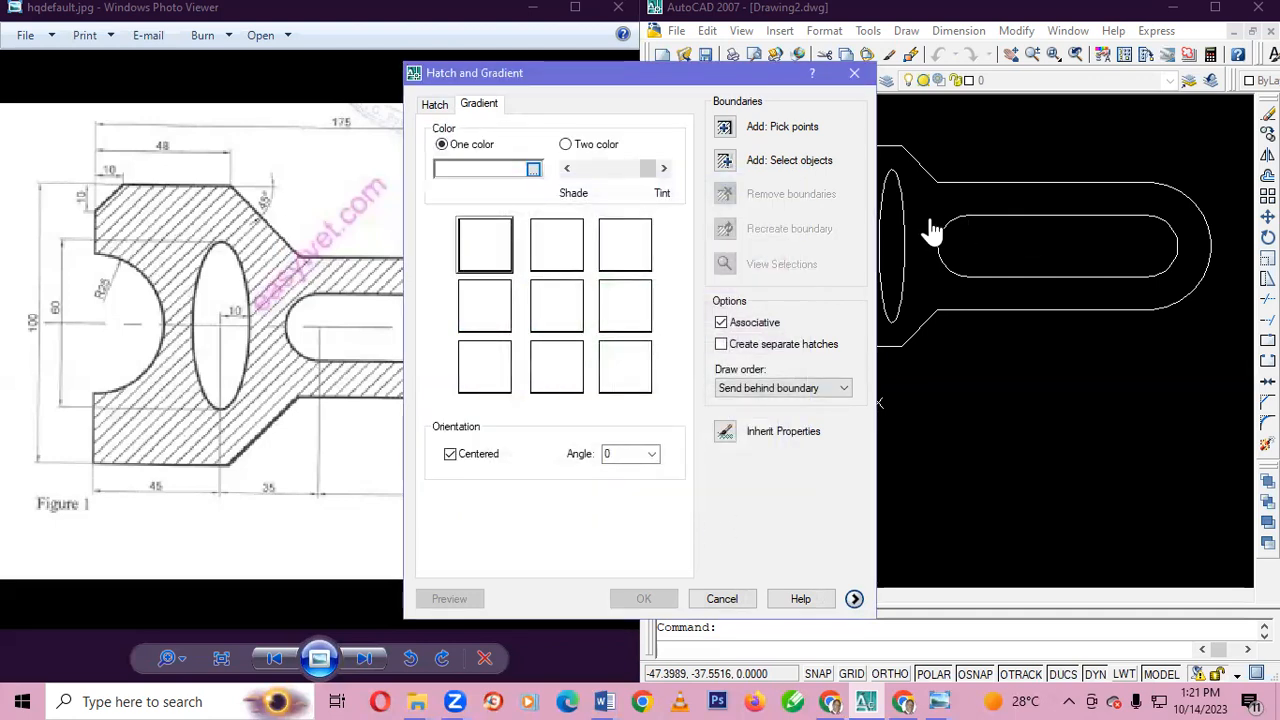
- Fill the rounded slot with the white gradient, using its two straight edges and two end arcs as the boundary
{"action": "left_click", "coordinate": [725, 163]}
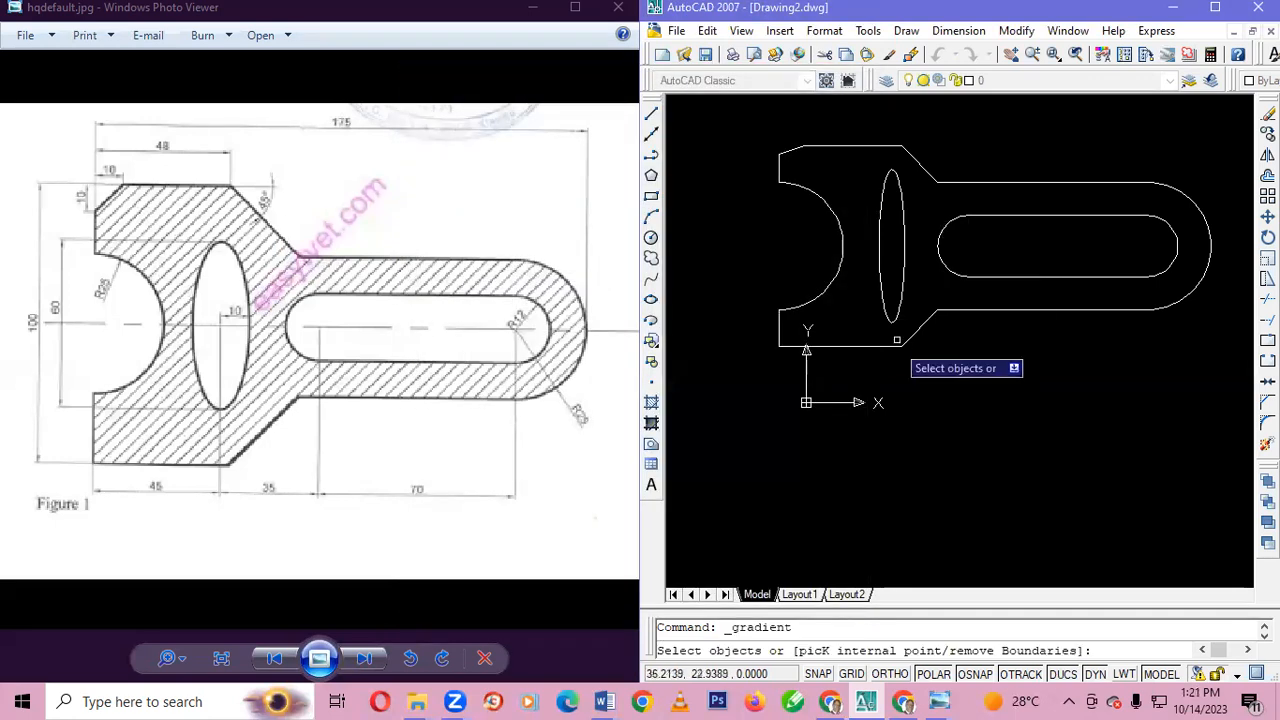
{"action": "left_click", "coordinate": [992, 216]}
{"action": "left_click", "coordinate": [950, 227]}
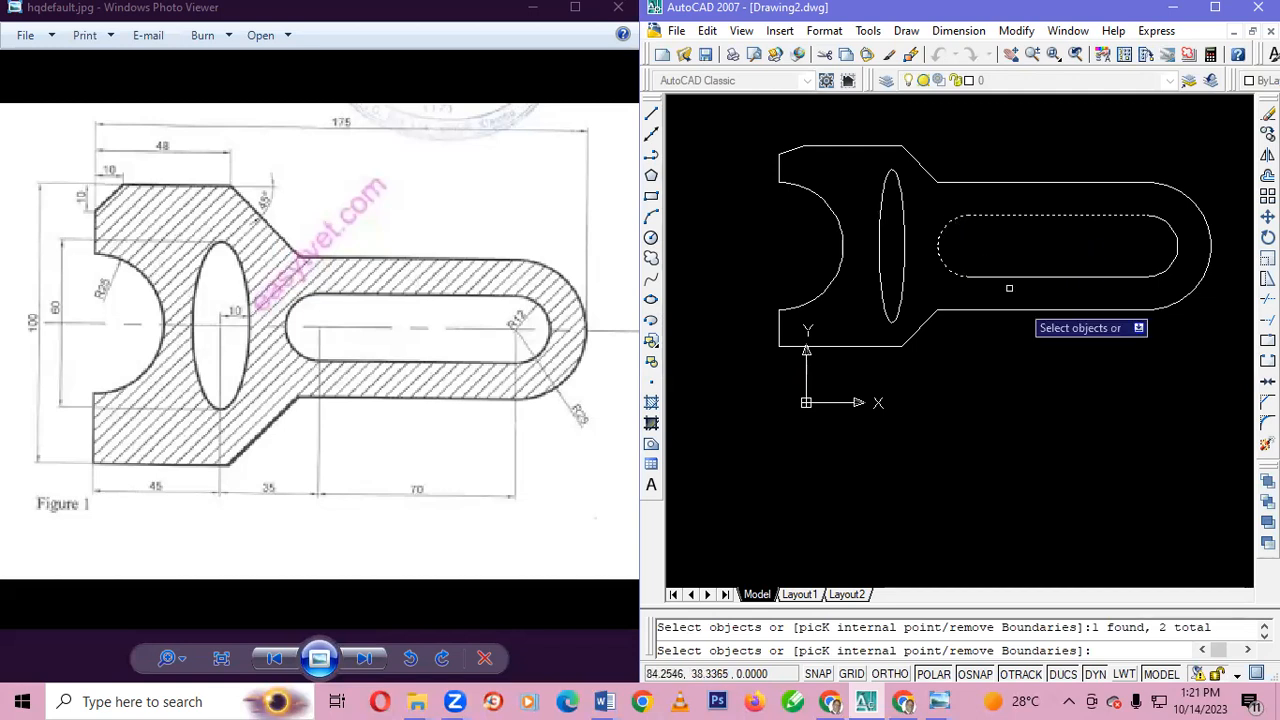
{"action": "left_click", "coordinate": [1085, 277]}
{"action": "left_click", "coordinate": [1172, 266]}
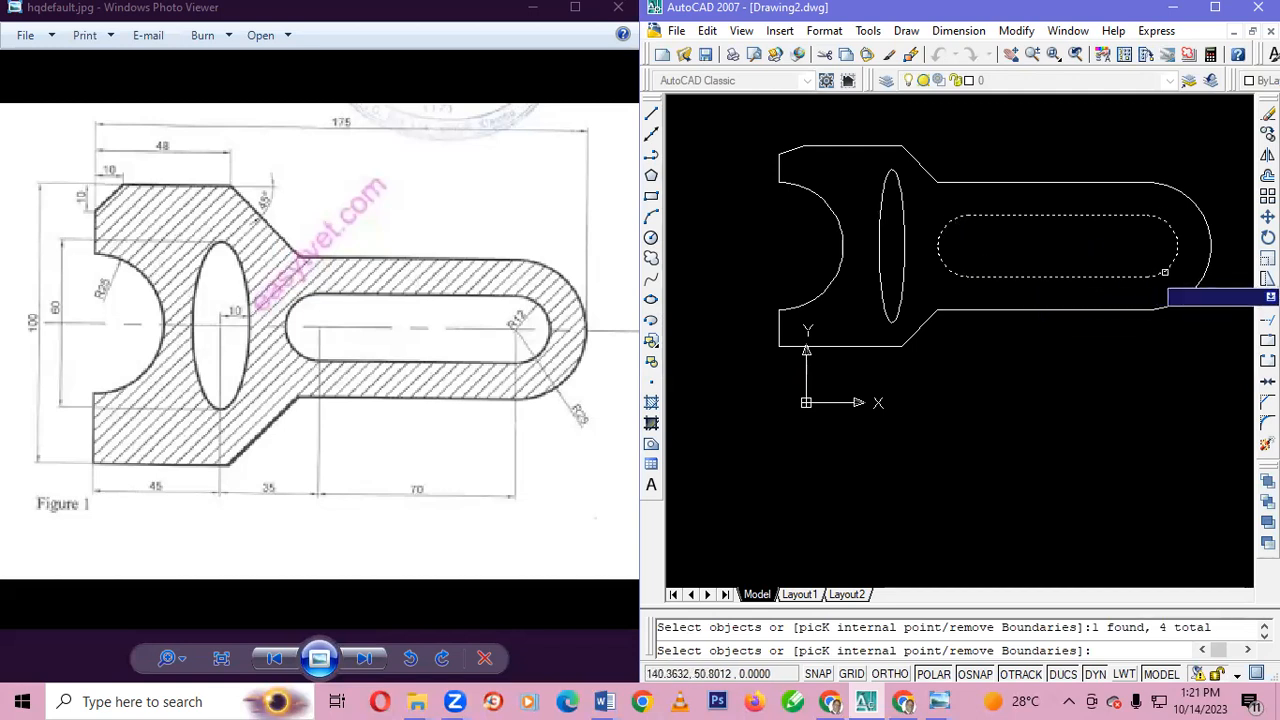
{"action": "key", "text": "Return"}
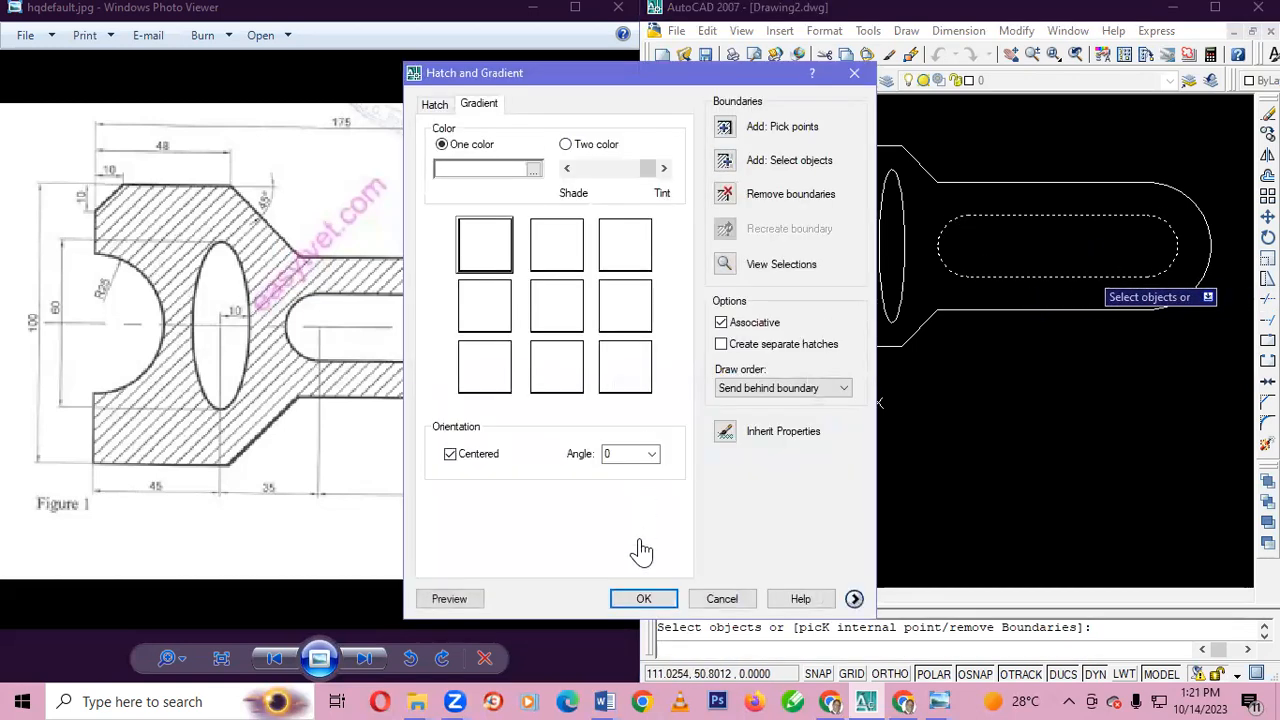
{"action": "left_click", "coordinate": [638, 596]}
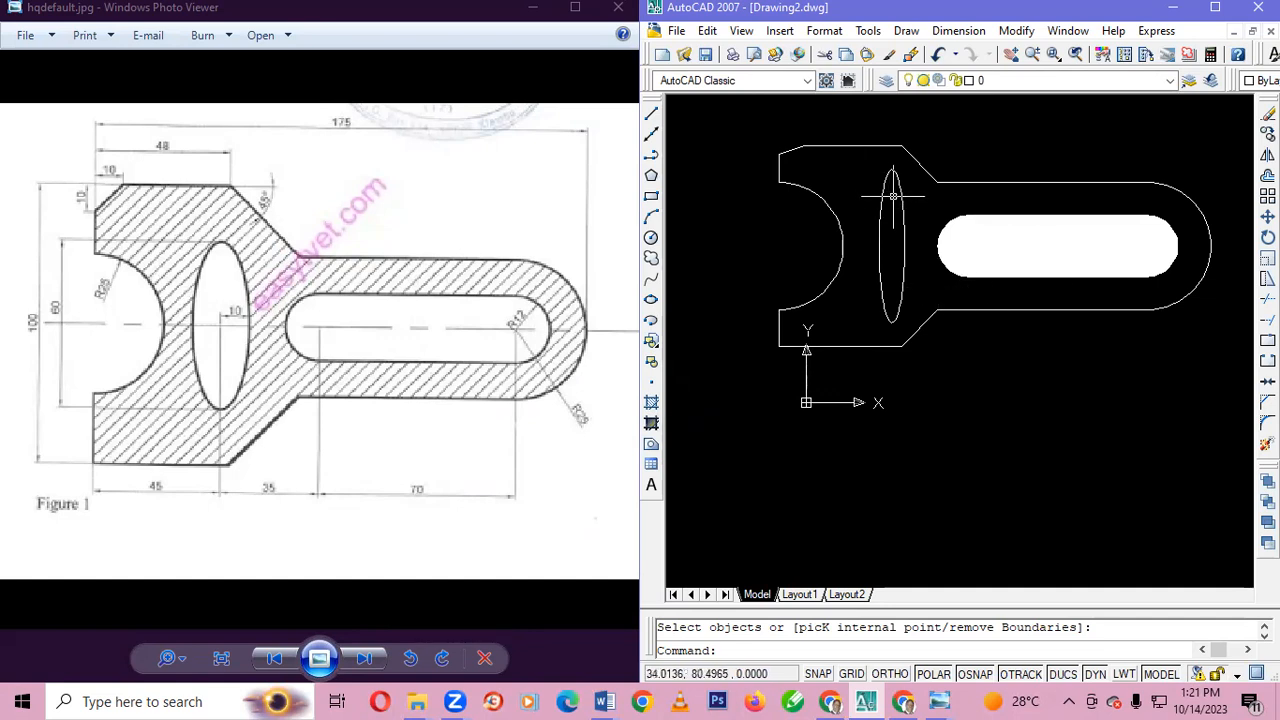
- Fill the tall ellipse with the same white one-color gradient
{"action": "left_click", "coordinate": [651, 425]}
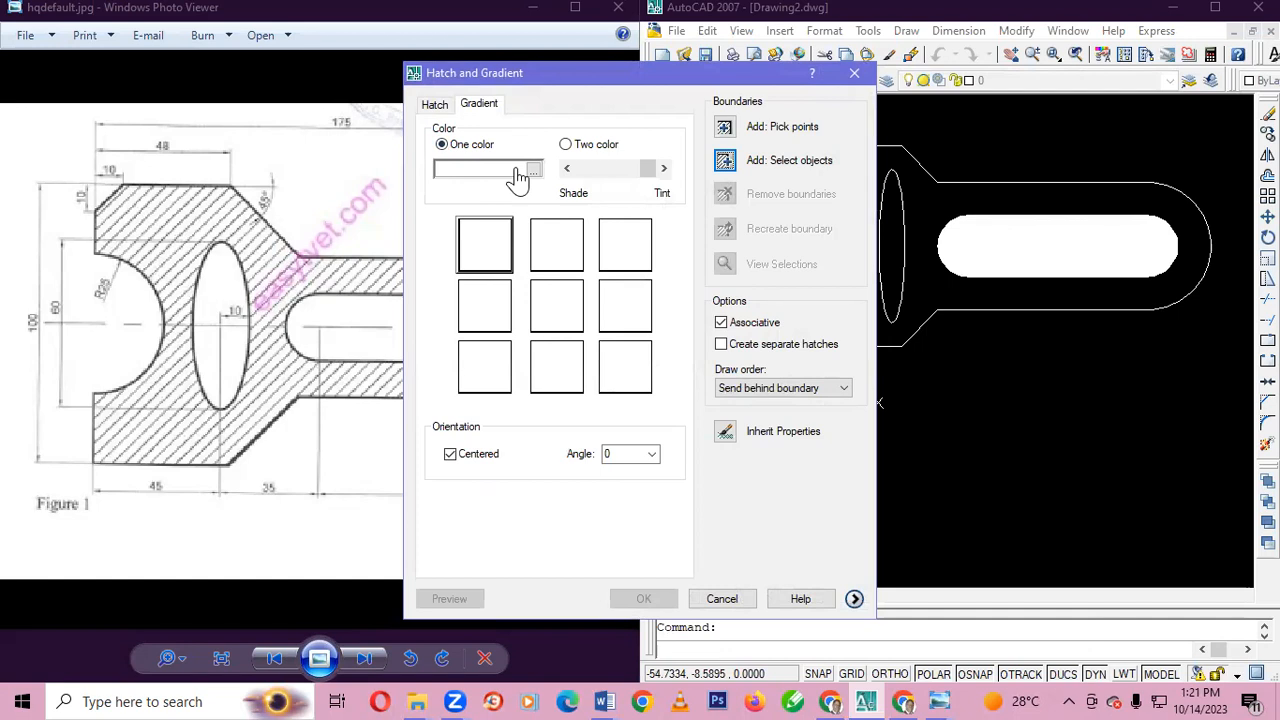
{"action": "left_click", "coordinate": [725, 160]}
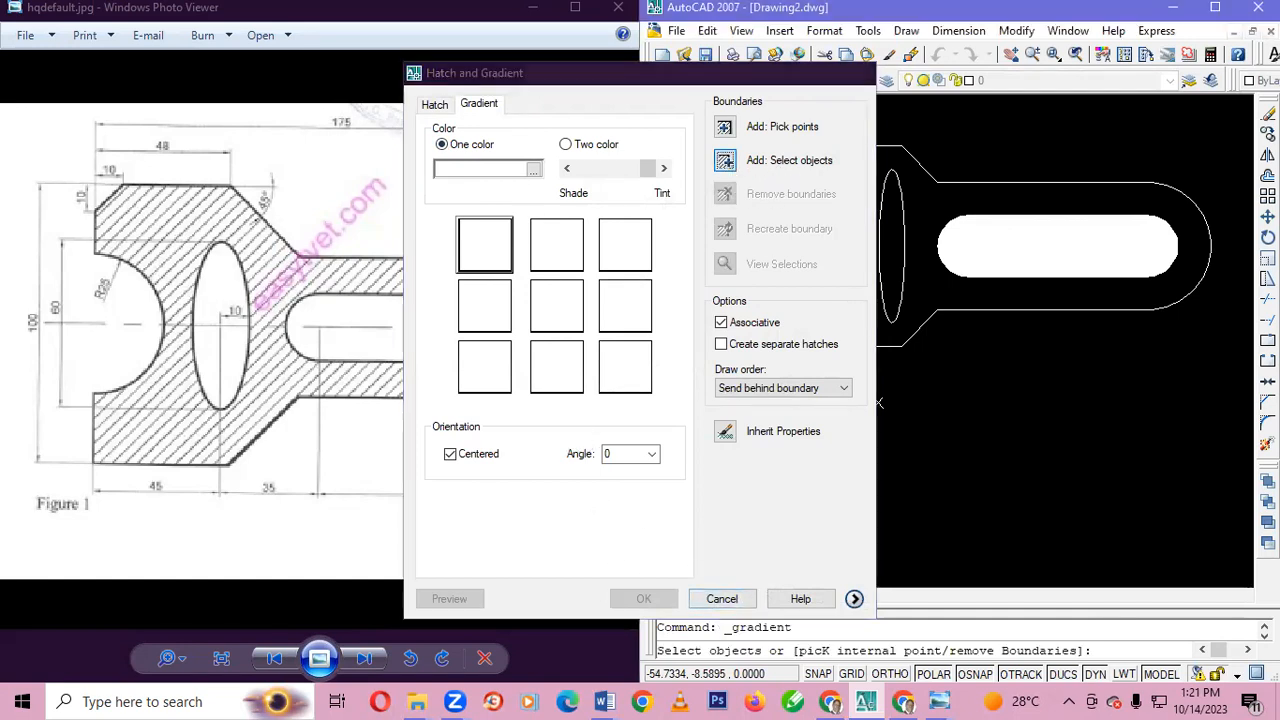
{"action": "left_click", "coordinate": [896, 272]}
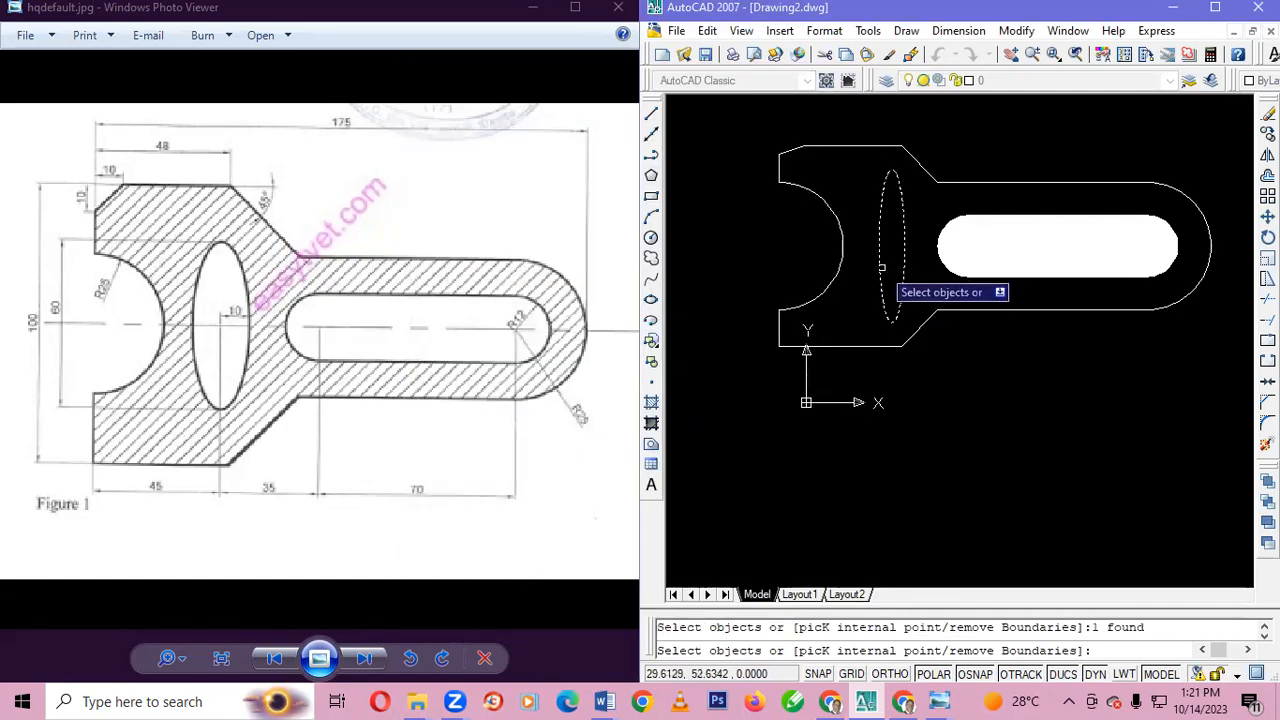
{"action": "key", "text": "Return"}
{"action": "key", "text": "Return"}
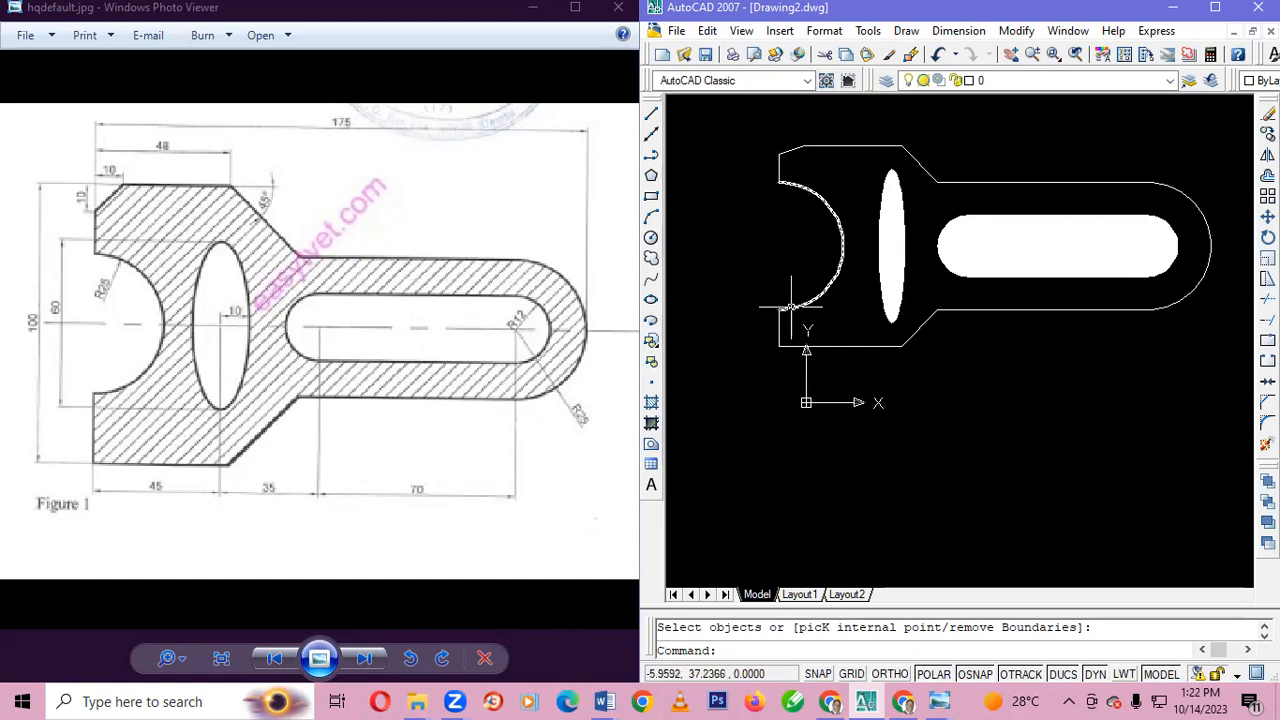
- Start a new hatch with the predefined ANSI31 pattern
{"action": "left_click", "coordinate": [652, 404]}
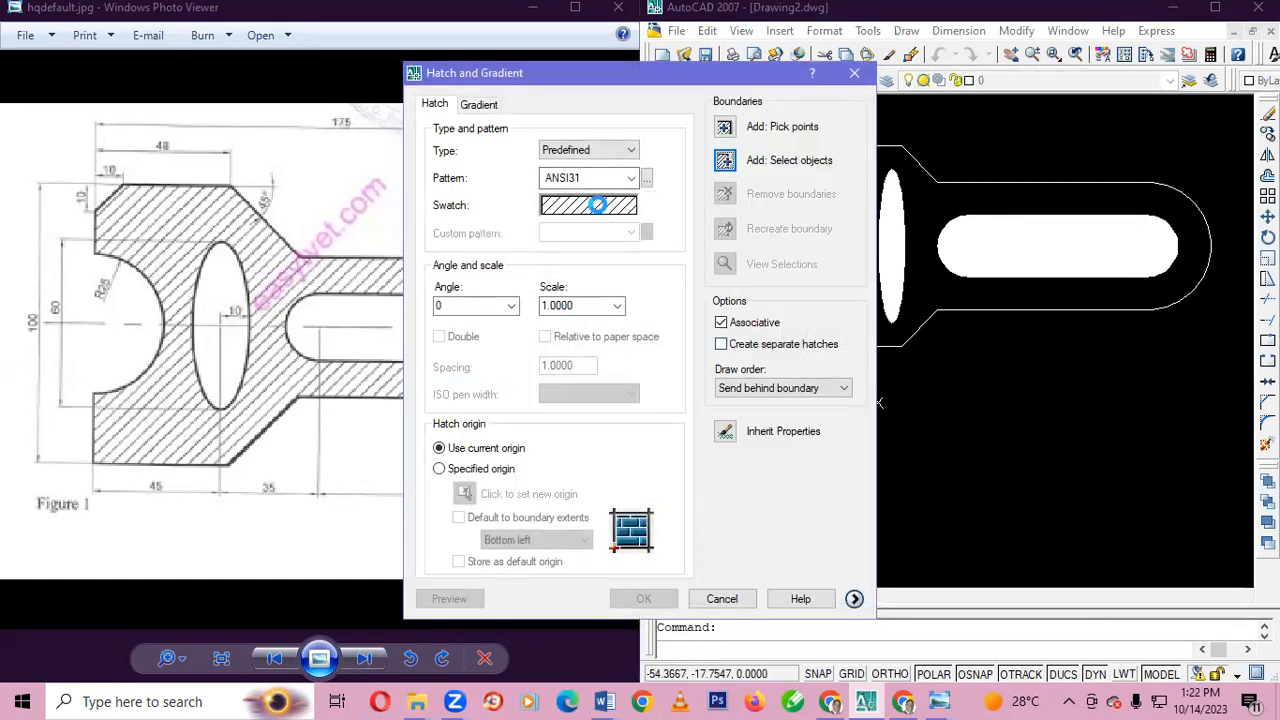
{"action": "left_click", "coordinate": [597, 205]}
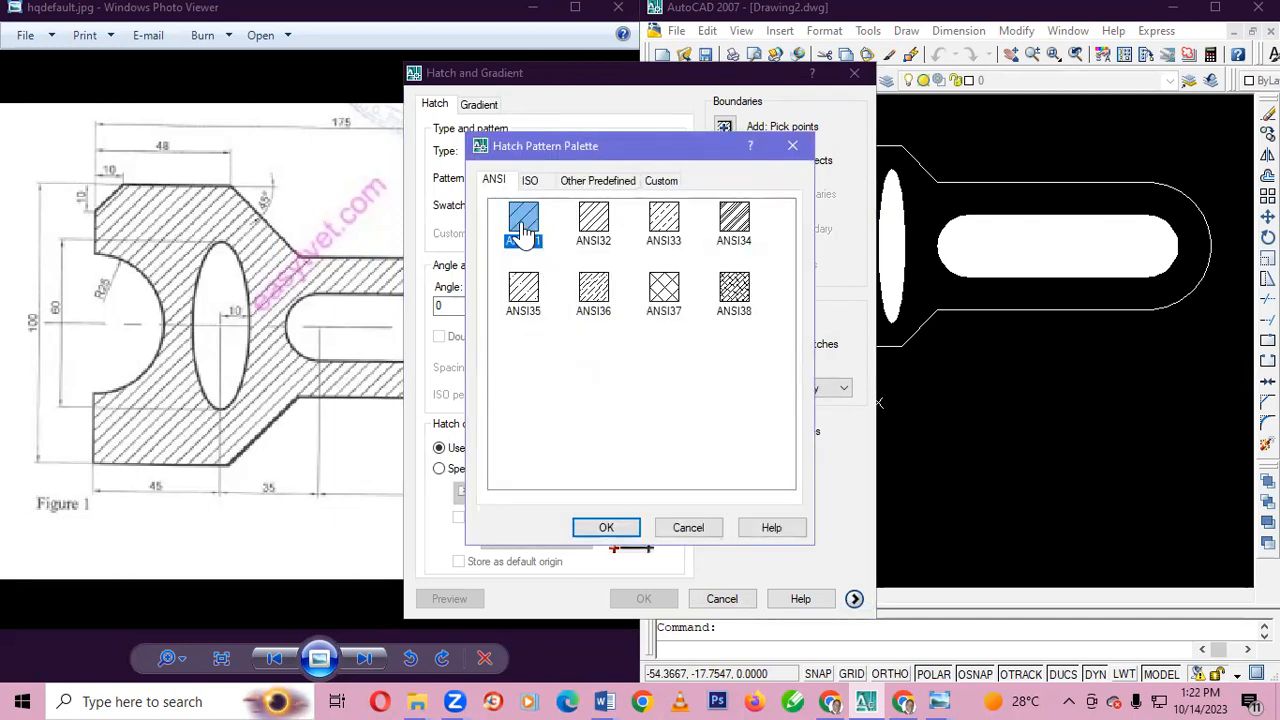
{"action": "left_click", "coordinate": [607, 530]}
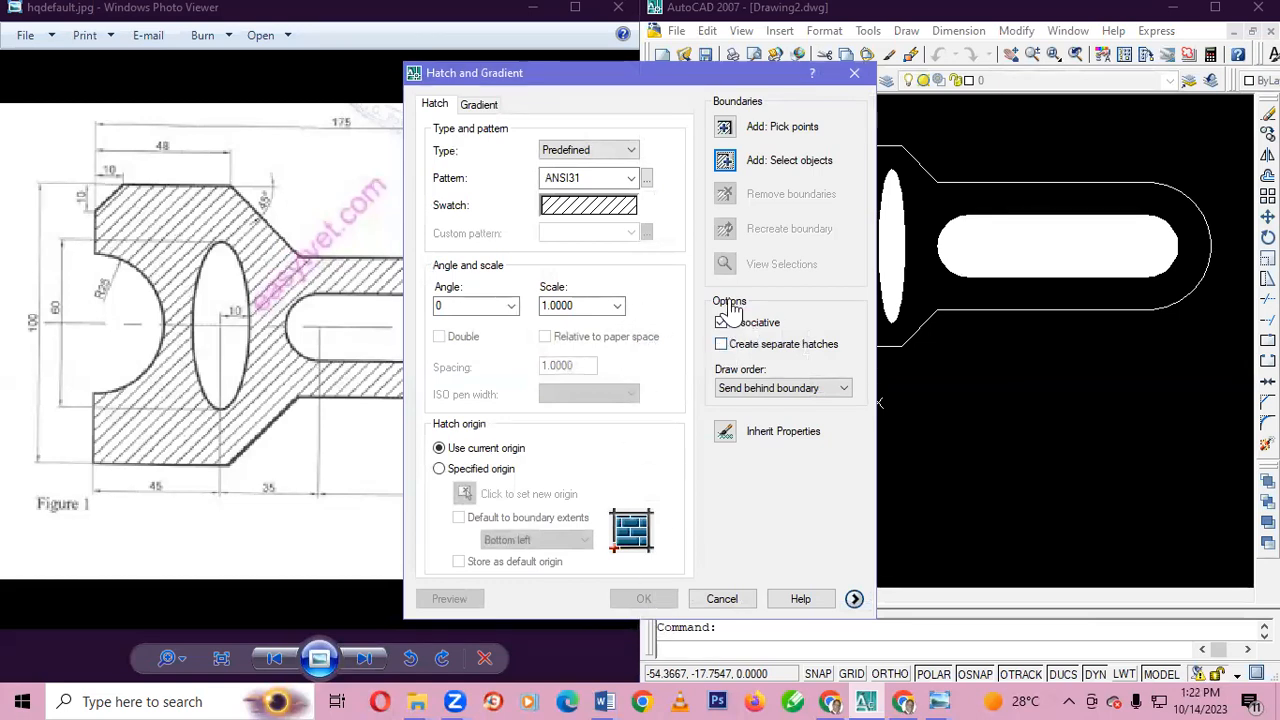
- Apply the ANSI31 hatch to the plate, selecting every line and arc of its outer outline as the boundary
{"action": "left_click", "coordinate": [727, 170]}
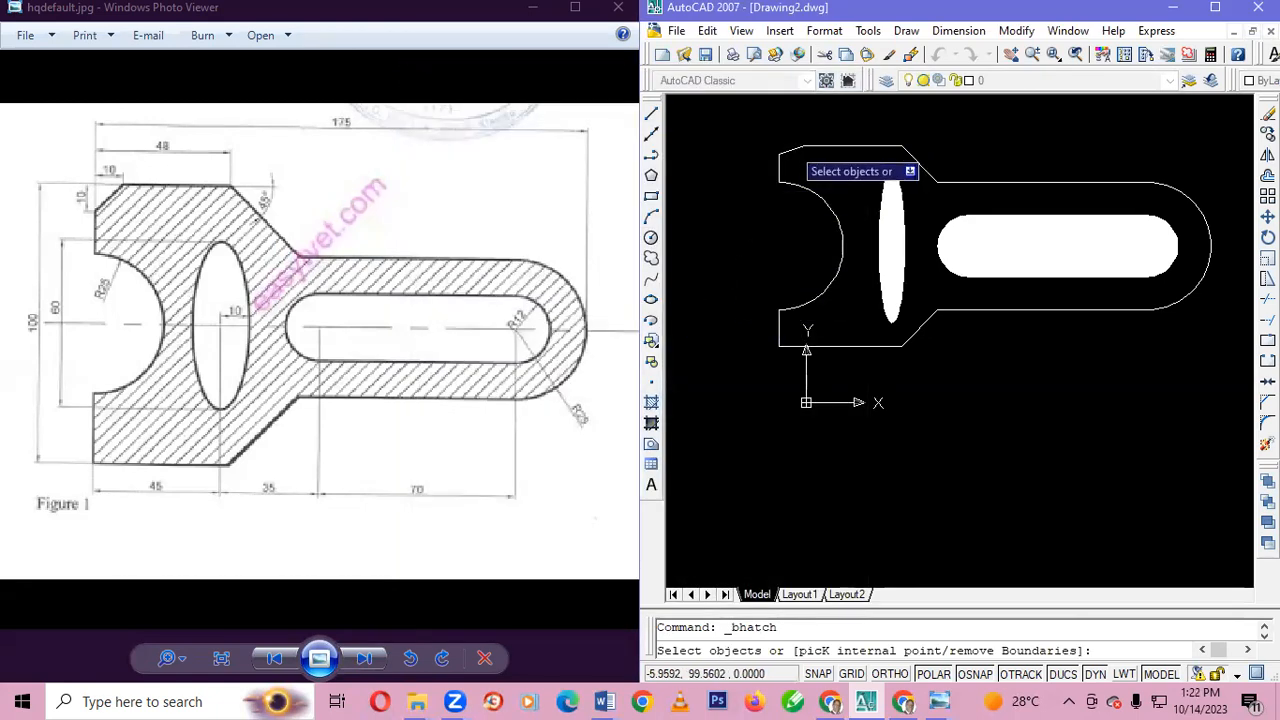
{"action": "left_click", "coordinate": [789, 150]}
{"action": "left_click", "coordinate": [779, 156]}
{"action": "left_click", "coordinate": [779, 170]}
{"action": "left_click", "coordinate": [790, 186]}
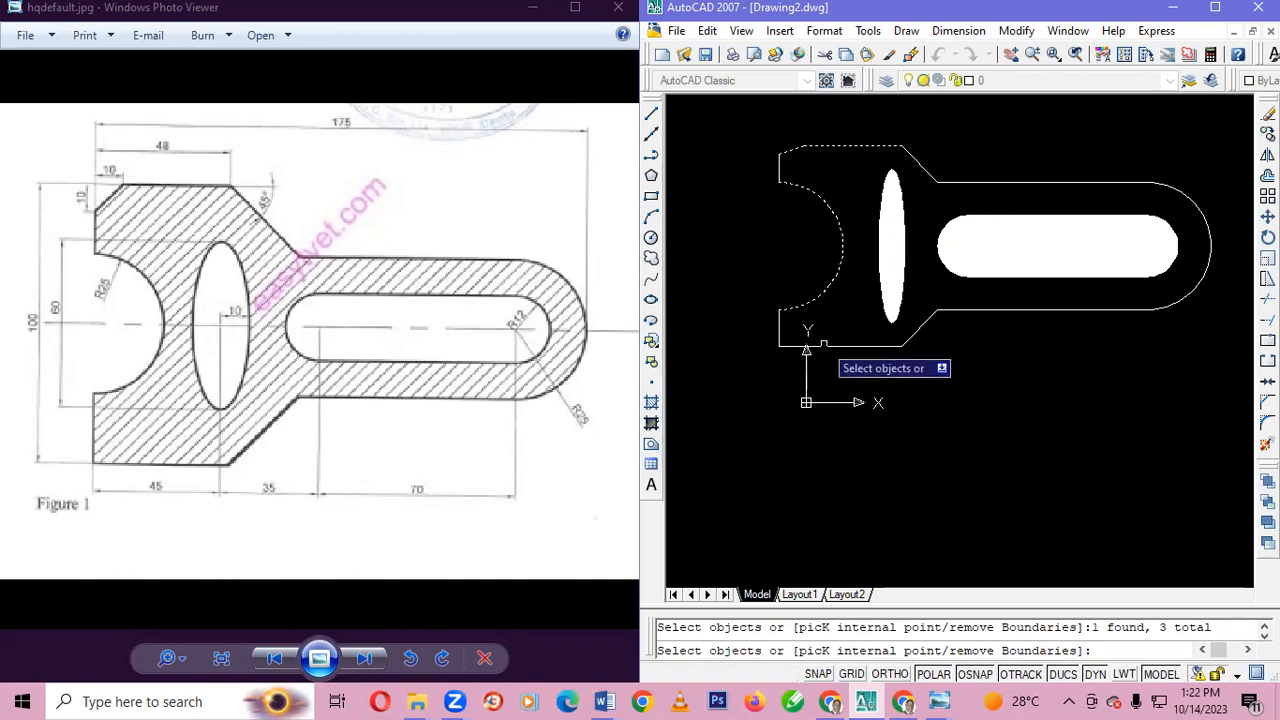
{"action": "left_click", "coordinate": [781, 336]}
{"action": "left_click", "coordinate": [830, 345]}
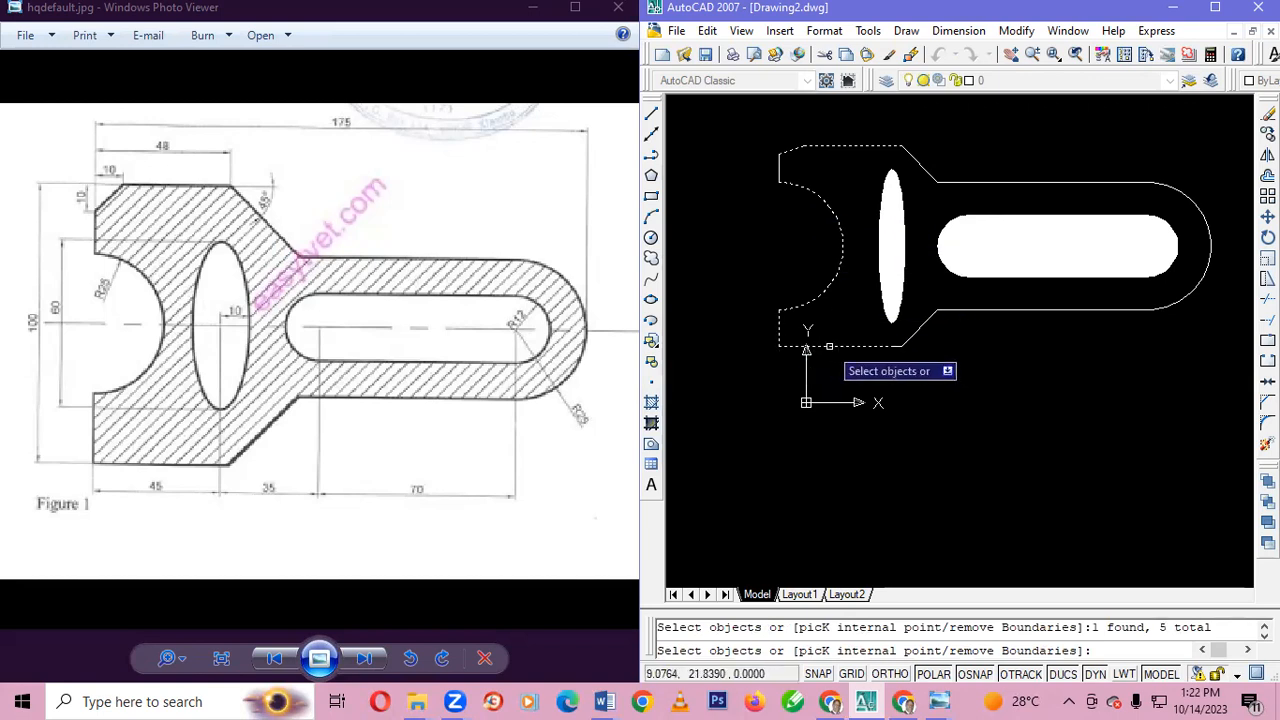
{"action": "left_click", "coordinate": [916, 336]}
{"action": "left_click", "coordinate": [974, 310]}
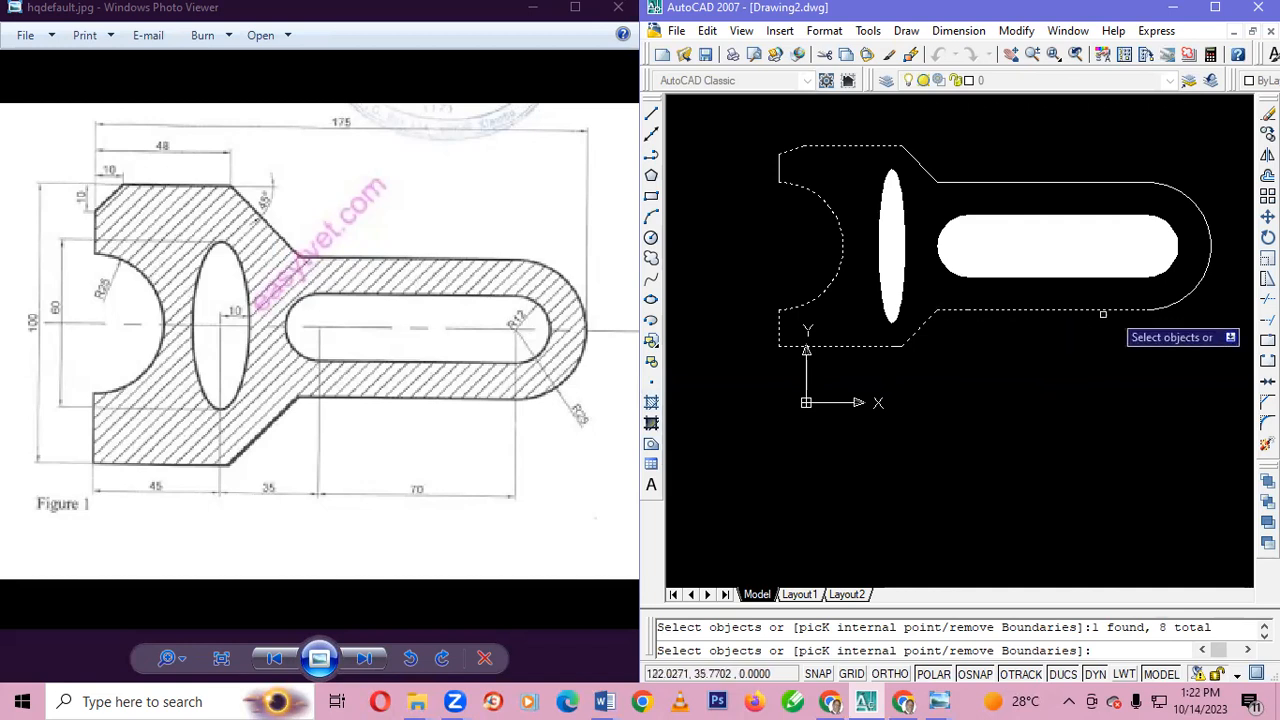
{"action": "left_click", "coordinate": [1166, 307]}
{"action": "left_click", "coordinate": [1130, 183]}
{"action": "left_click", "coordinate": [922, 167]}
{"action": "left_click", "coordinate": [921, 325]}
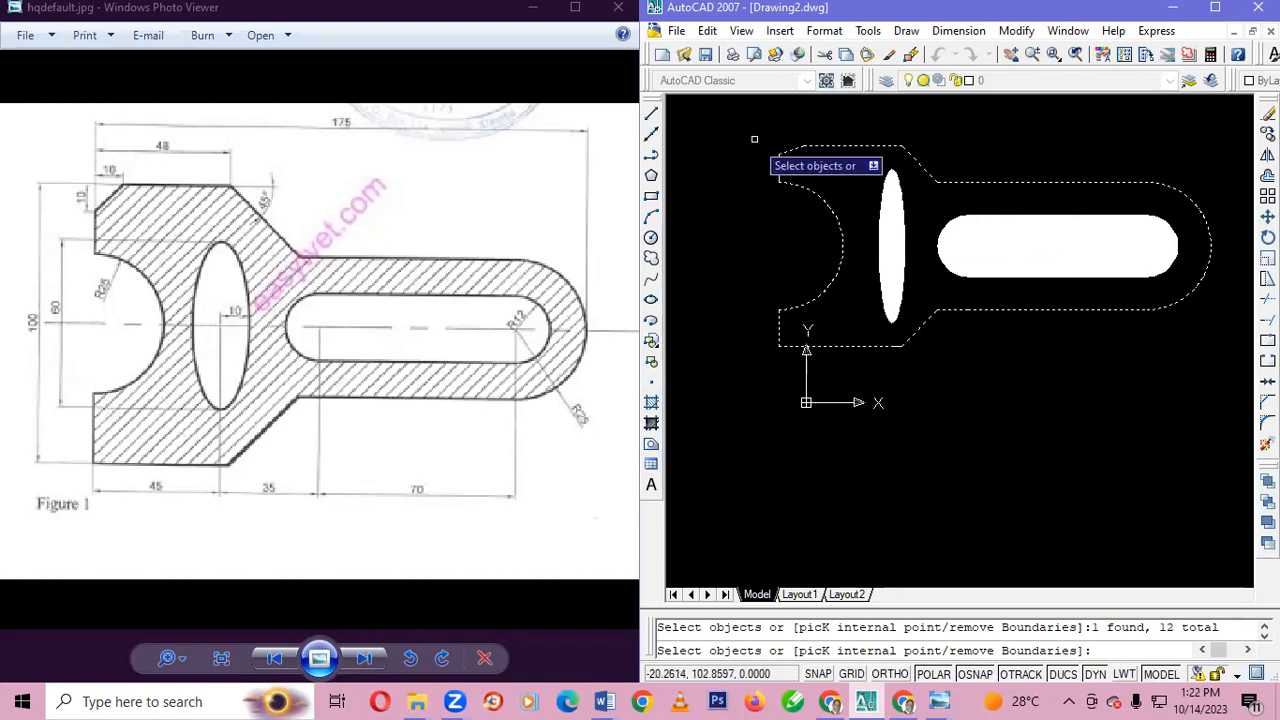
{"action": "key", "text": "Return"}
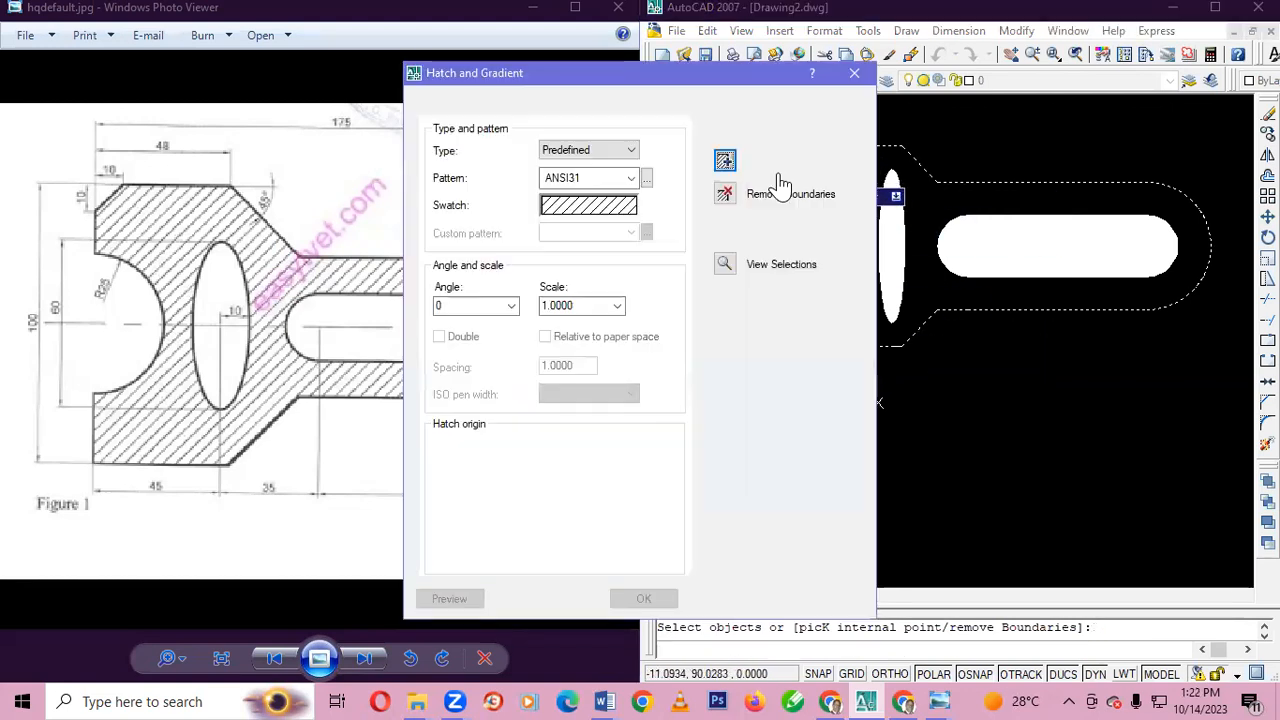
{"action": "left_click", "coordinate": [645, 598]}
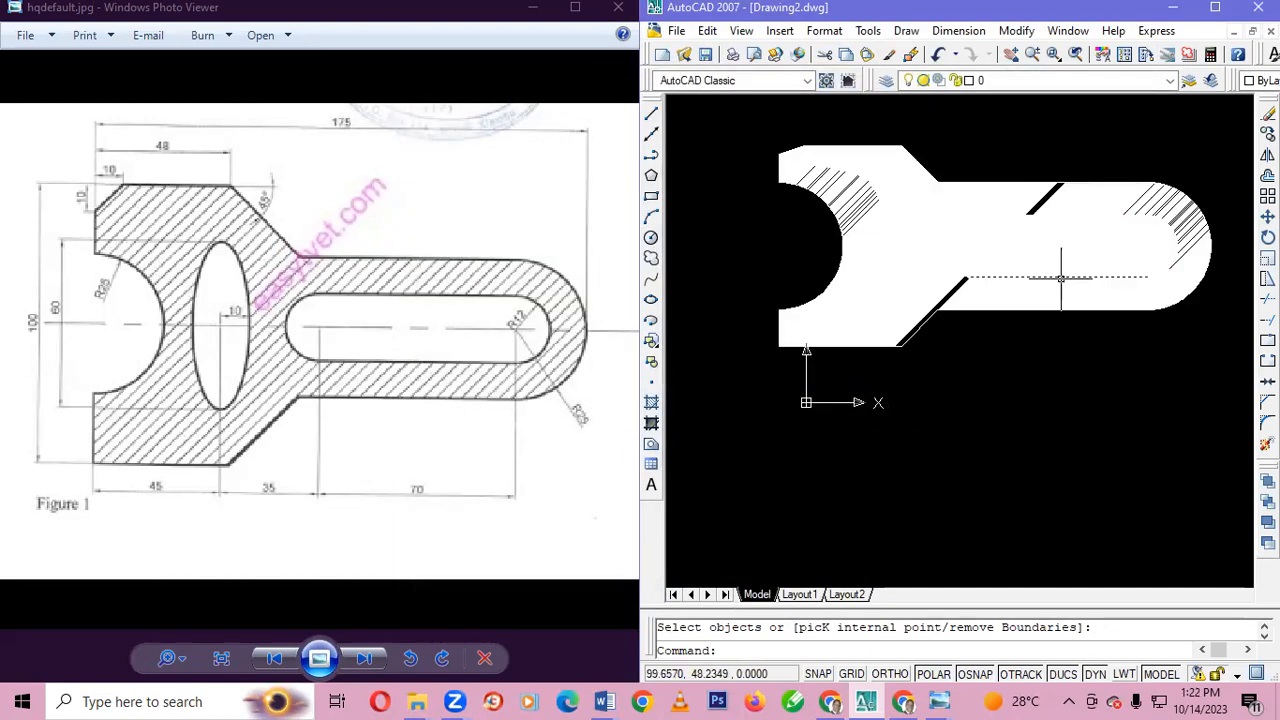
- Examine the hatch spacing around the slot and how the hatch overlaps the slot's white fill
{"action": "scroll", "coordinate": [1061, 277], "scroll_direction": "up", "scroll_amount": 4}
{"action": "scroll", "coordinate": [1058, 277], "scroll_direction": "down", "scroll_amount": 2}
{"action": "scroll", "coordinate": [1058, 277], "scroll_direction": "up", "scroll_amount": 2}
{"action": "scroll", "coordinate": [1063, 277], "scroll_direction": "down", "scroll_amount": 4}
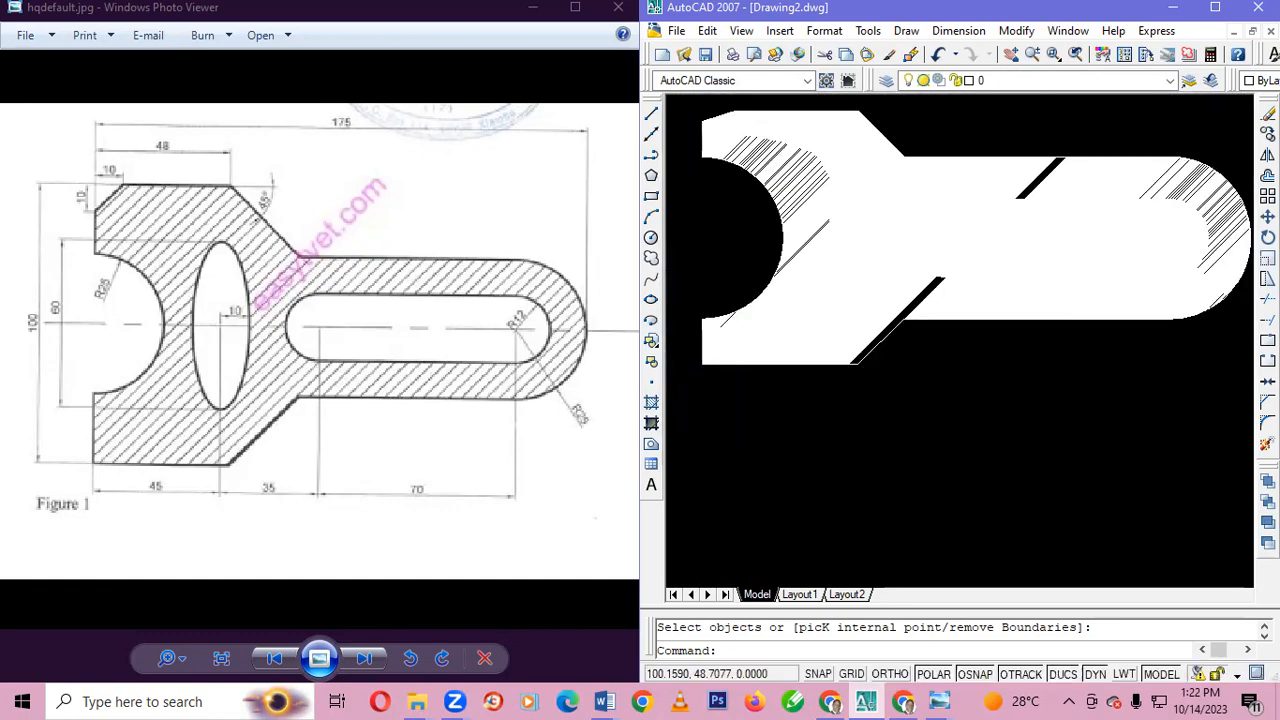
{"action": "scroll", "coordinate": [1048, 286], "scroll_direction": "up", "scroll_amount": 4}
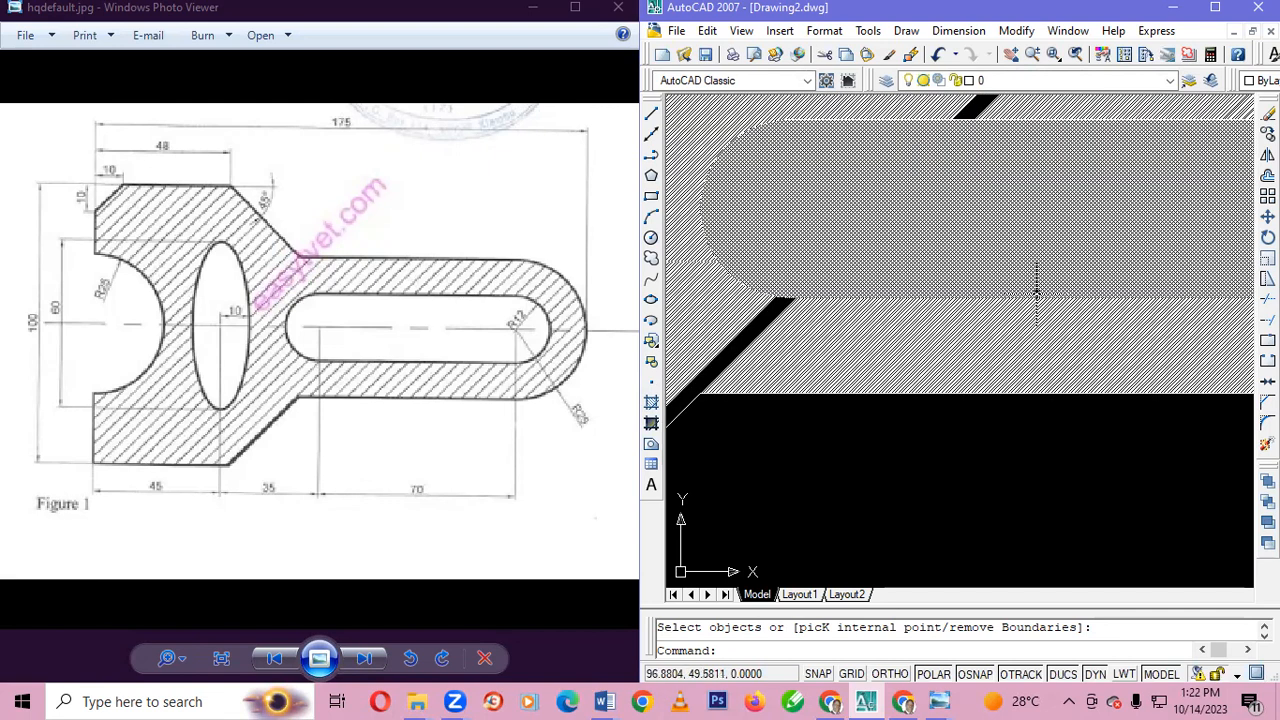
{"action": "scroll", "coordinate": [1030, 293], "scroll_direction": "down", "scroll_amount": 3}
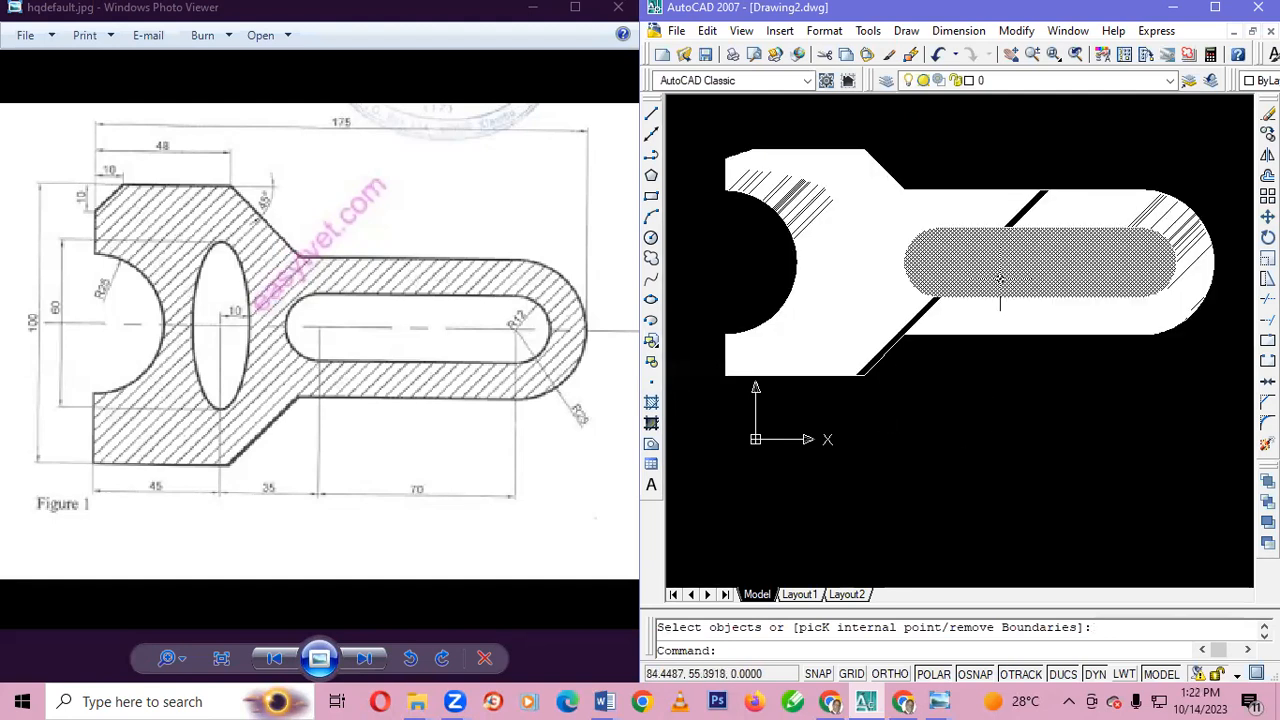
{"action": "key", "text": "Escape"}
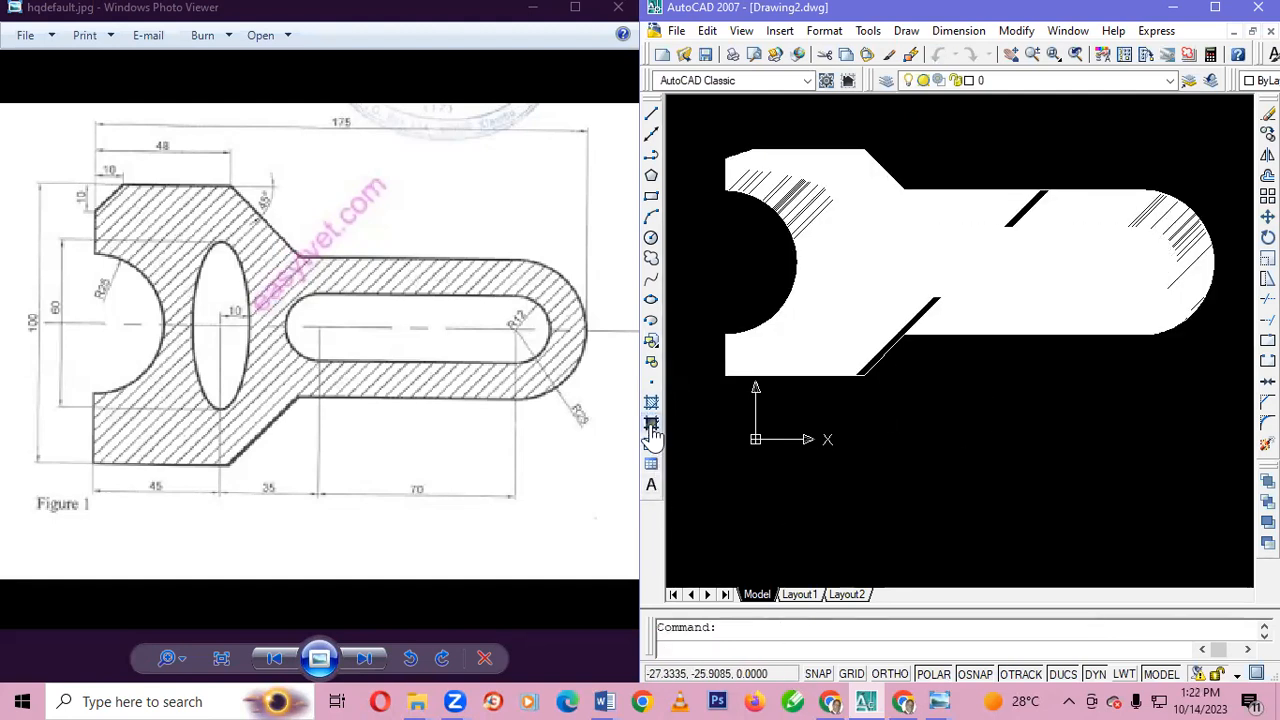
- Start another one-color gradient fill and set its color to blue
{"action": "left_click", "coordinate": [651, 423]}
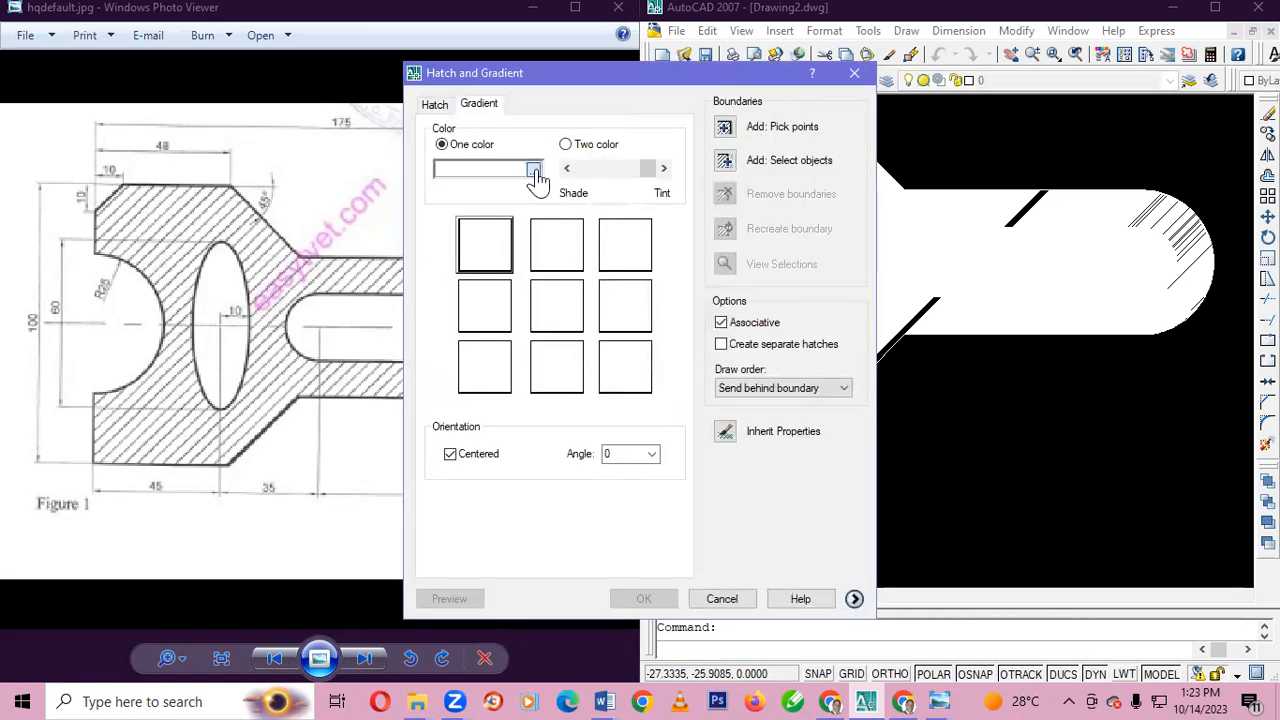
{"action": "left_click", "coordinate": [535, 172]}
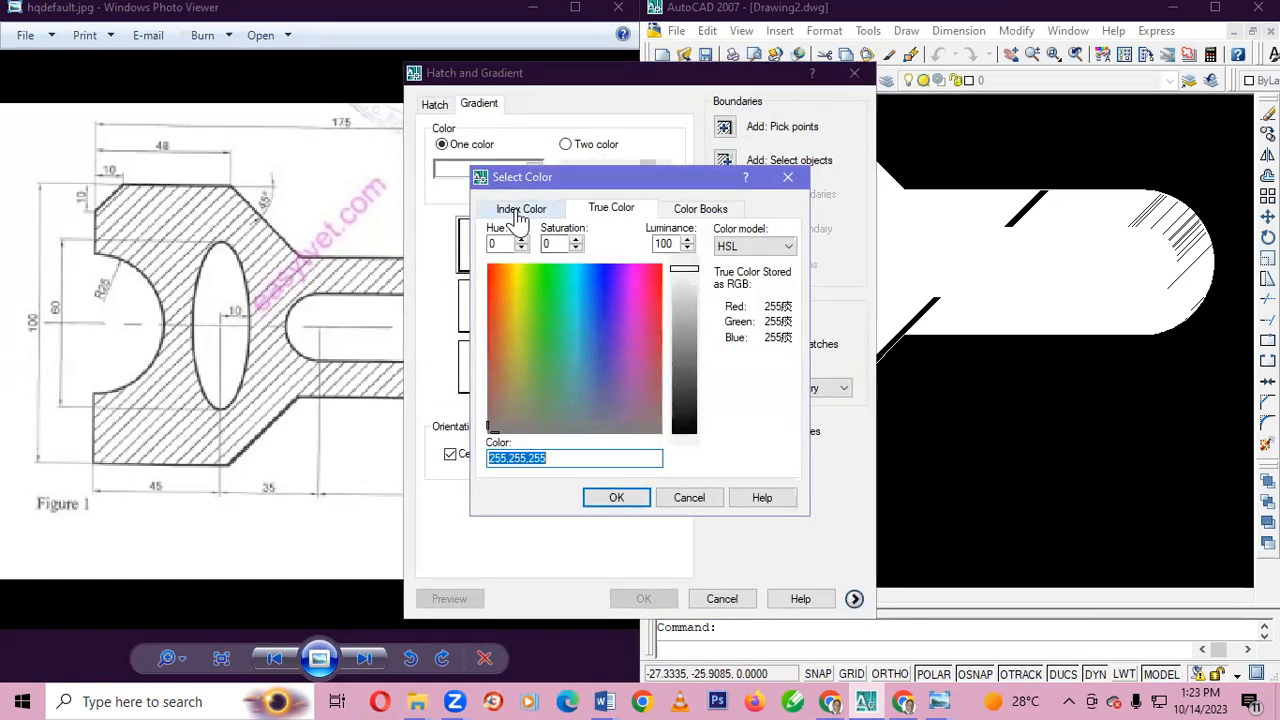
{"action": "left_click", "coordinate": [519, 212]}
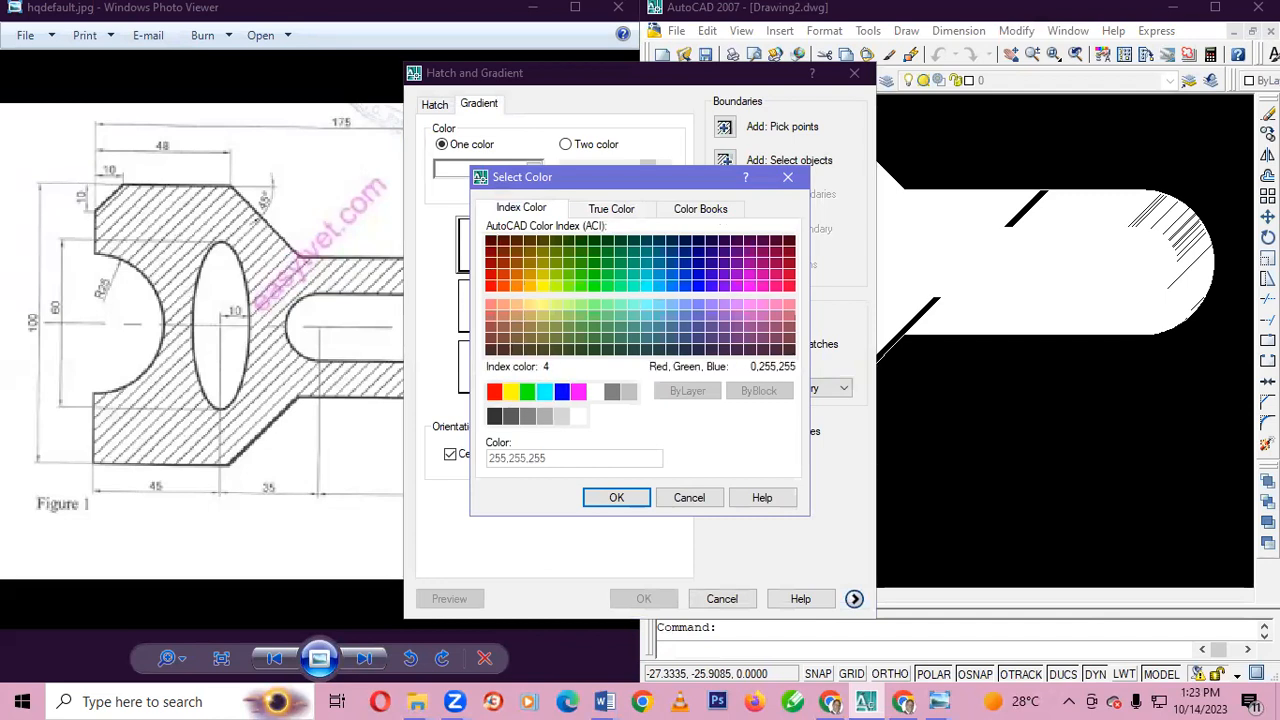
{"action": "left_click", "coordinate": [561, 391]}
{"action": "left_click", "coordinate": [616, 497]}
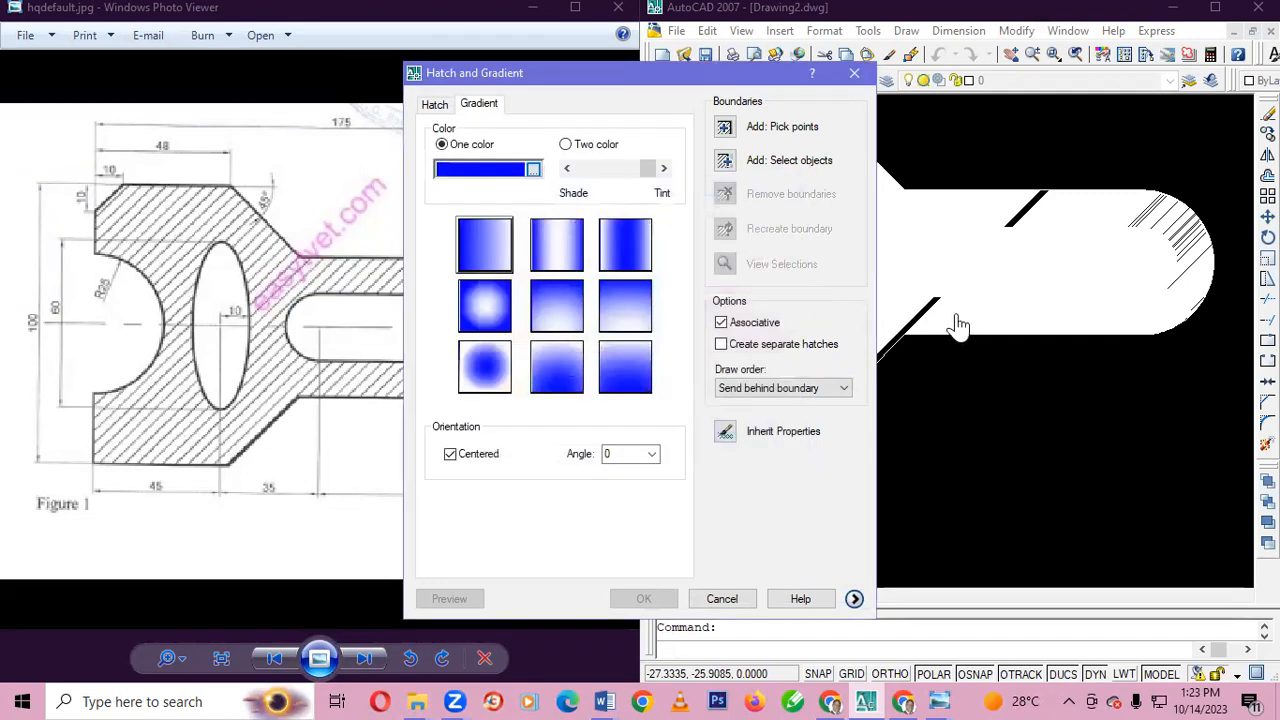
- Fill the slot with the linear blue gradient, selecting its two straight edges and both end arcs as the boundary
{"action": "left_click", "coordinate": [724, 160]}
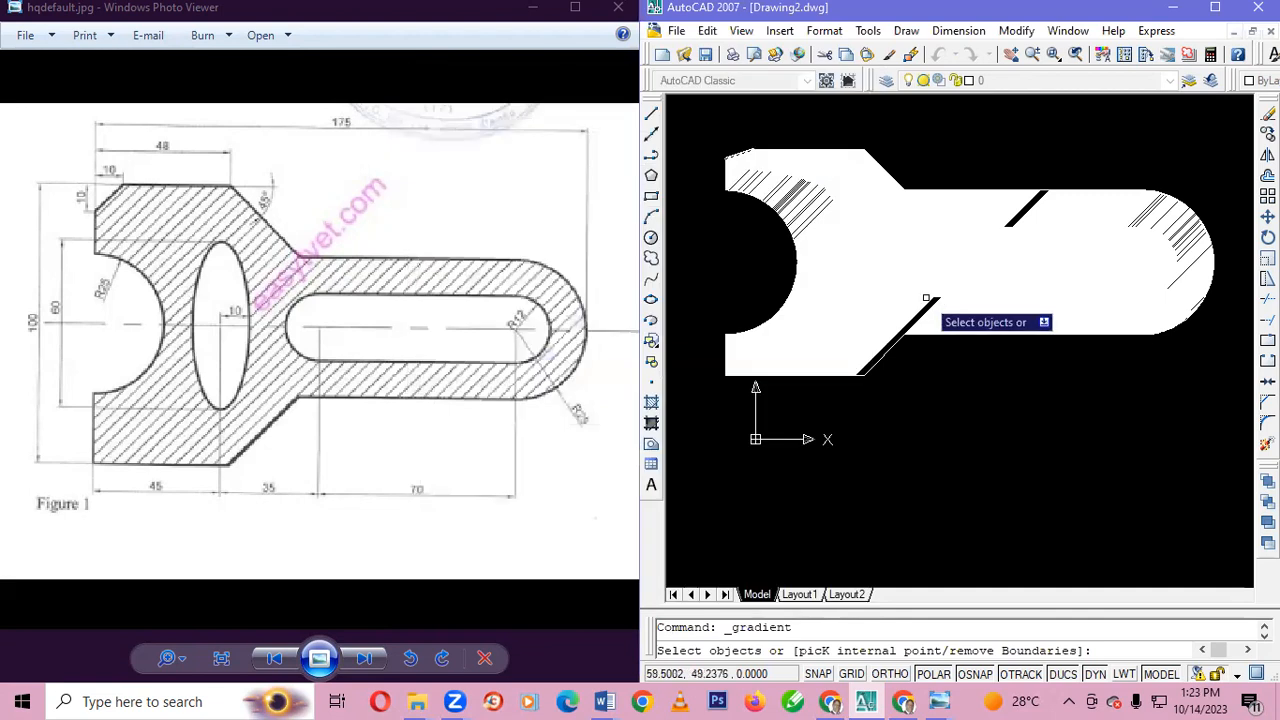
{"action": "left_click", "coordinate": [940, 300]}
{"action": "left_click", "coordinate": [916, 291]}
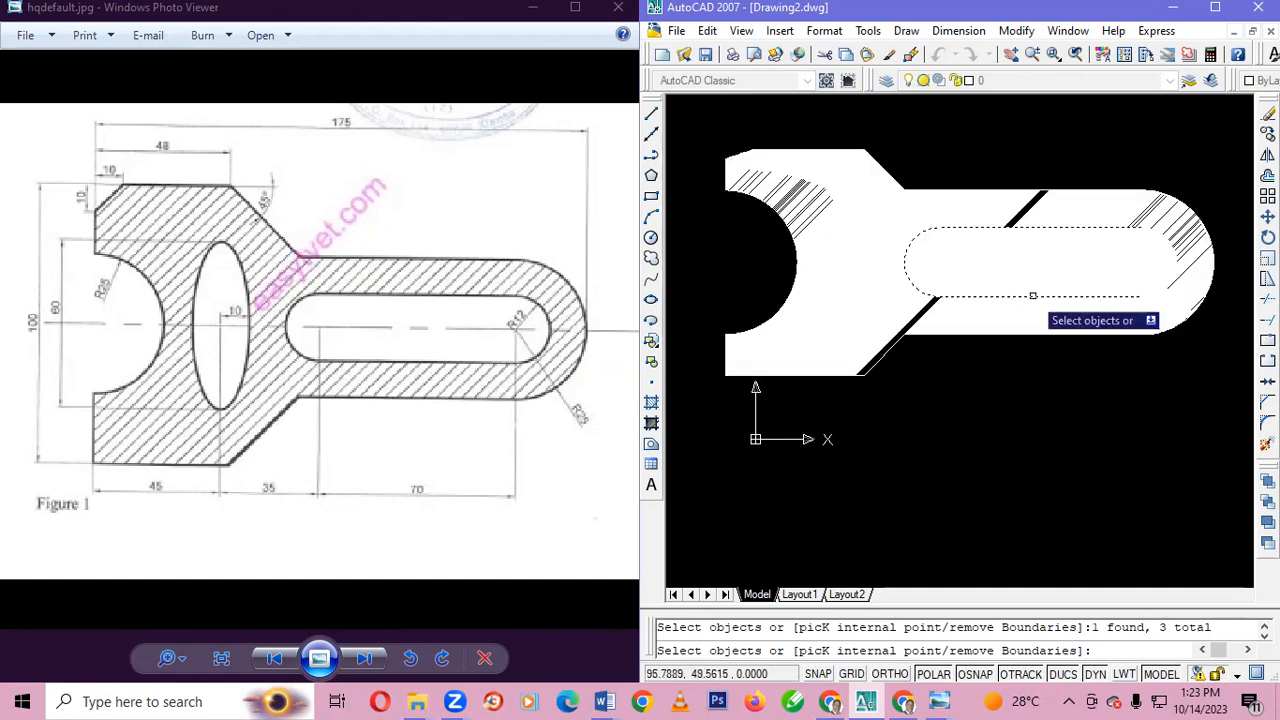
{"action": "left_click", "coordinate": [1176, 276]}
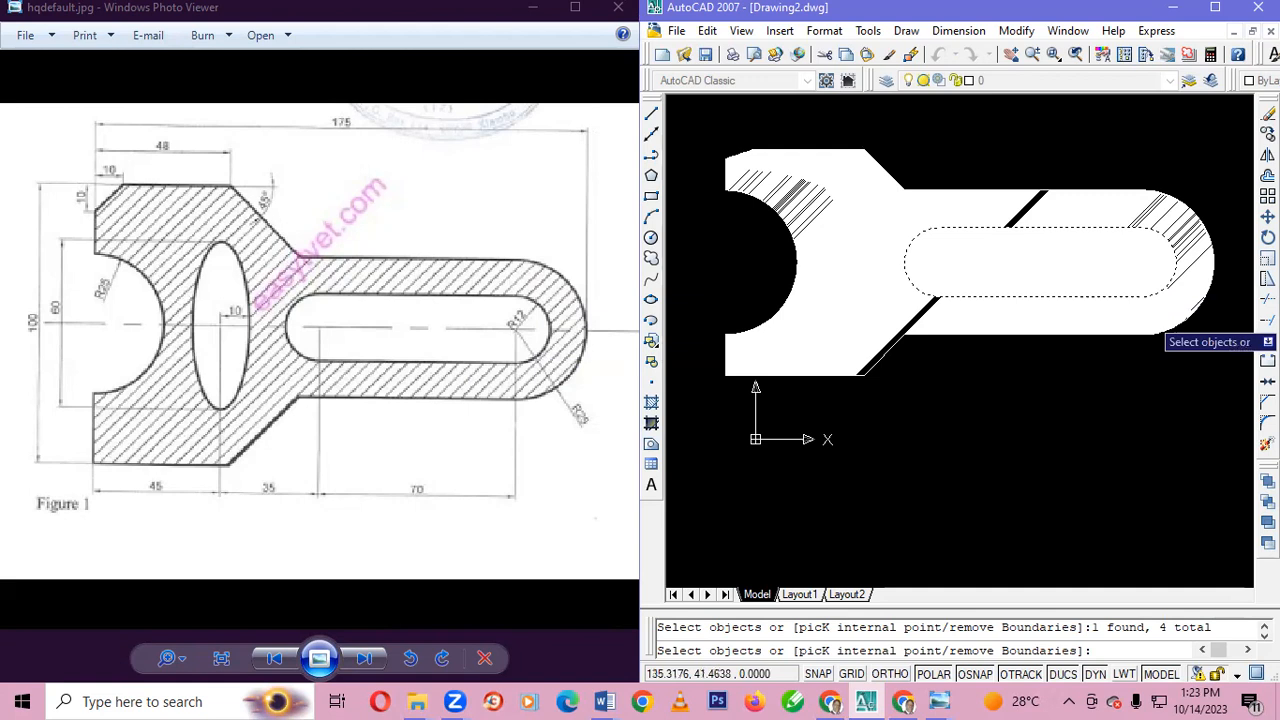
{"action": "key", "text": "Return"}
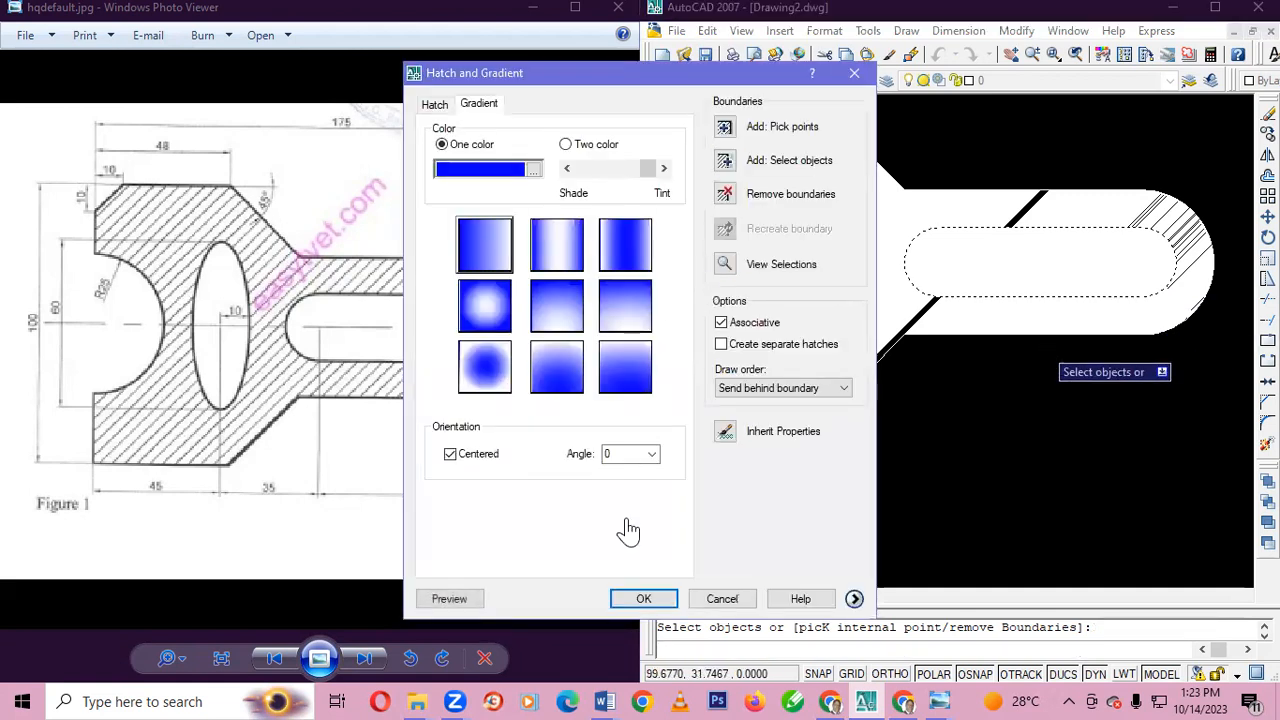
{"action": "left_click", "coordinate": [652, 602]}
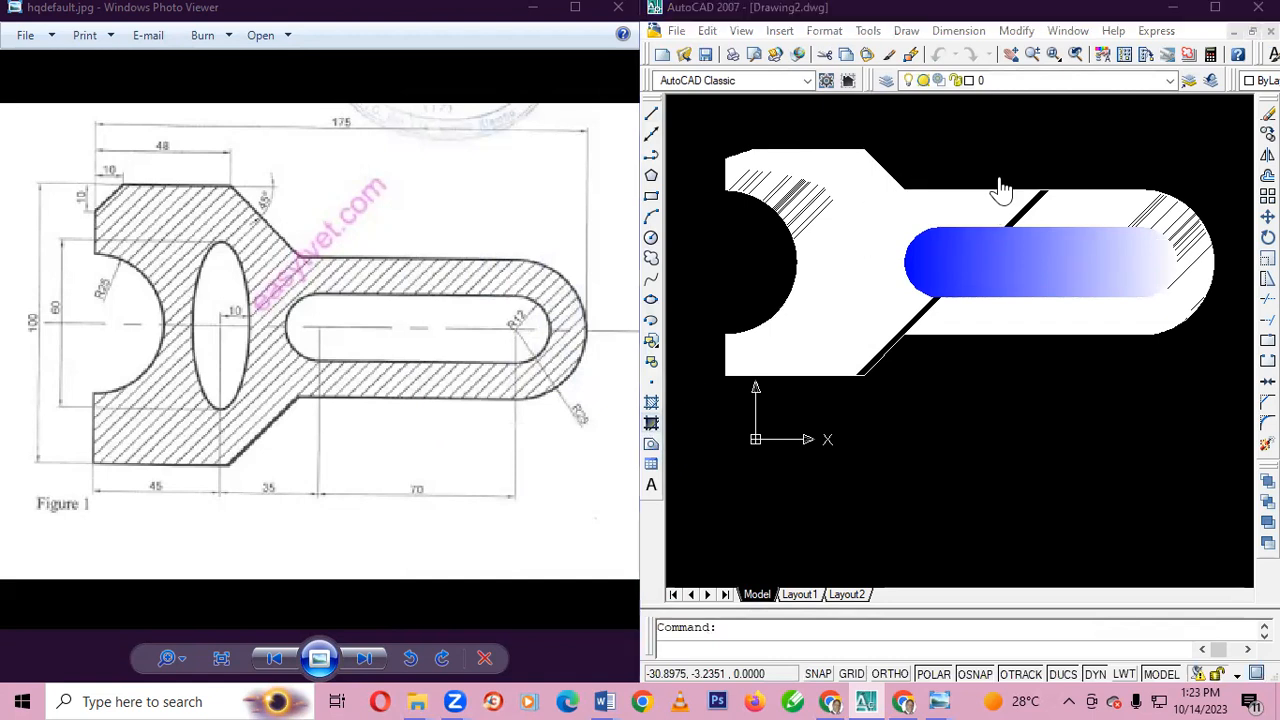
- Try to fill the ellipse with the linear one-color blue gradient, using the ellipse as the boundary object
{"action": "left_click", "coordinate": [726, 161]}
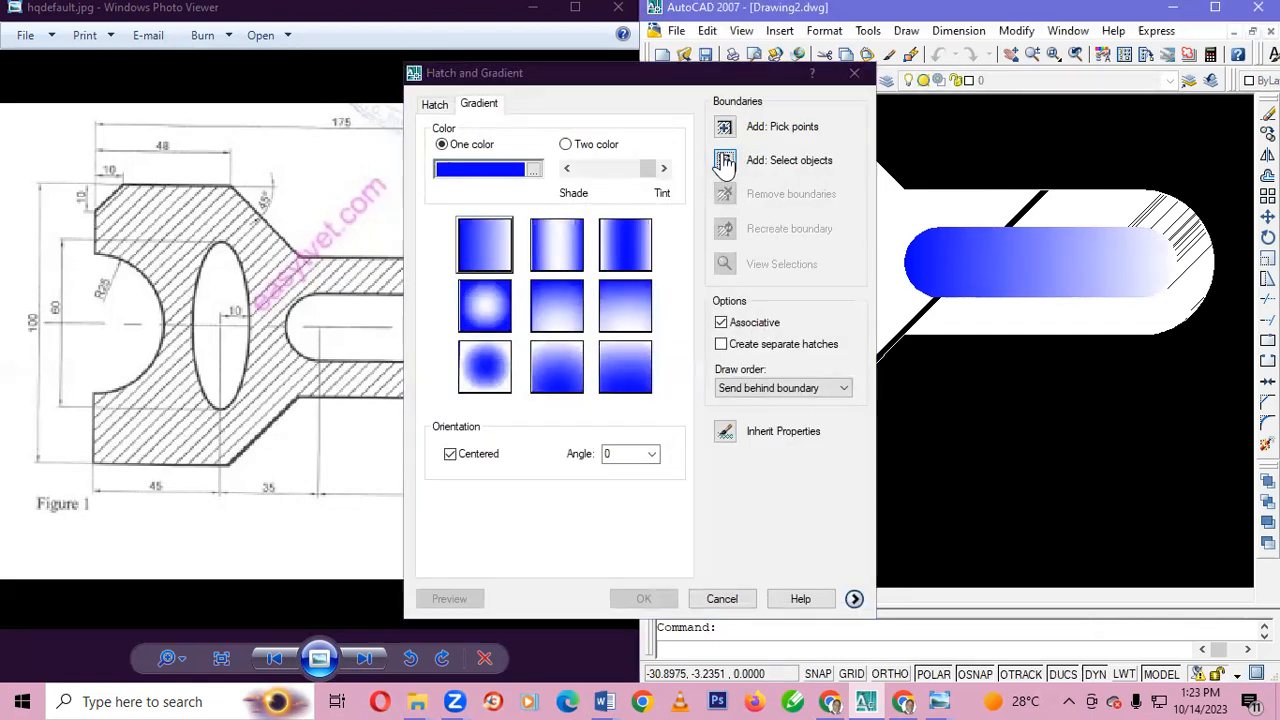
{"action": "left_click", "coordinate": [866, 290]}
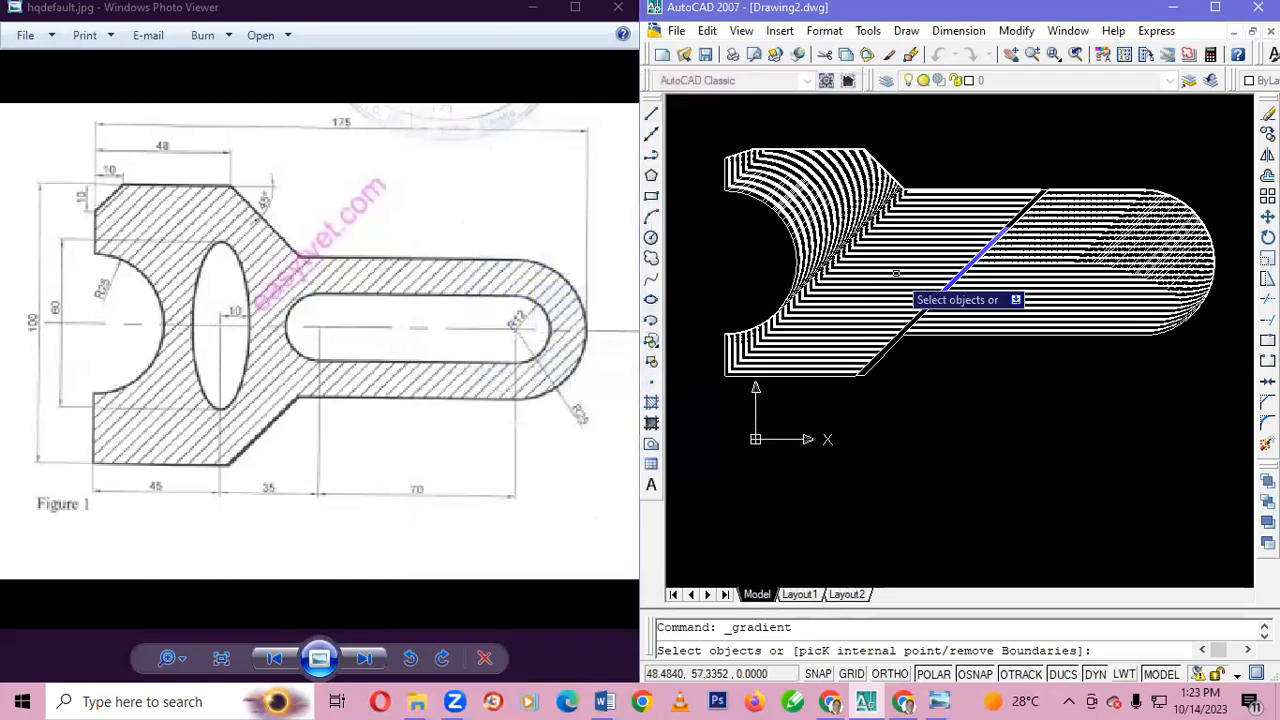
{"action": "left_click", "coordinate": [903, 281]}
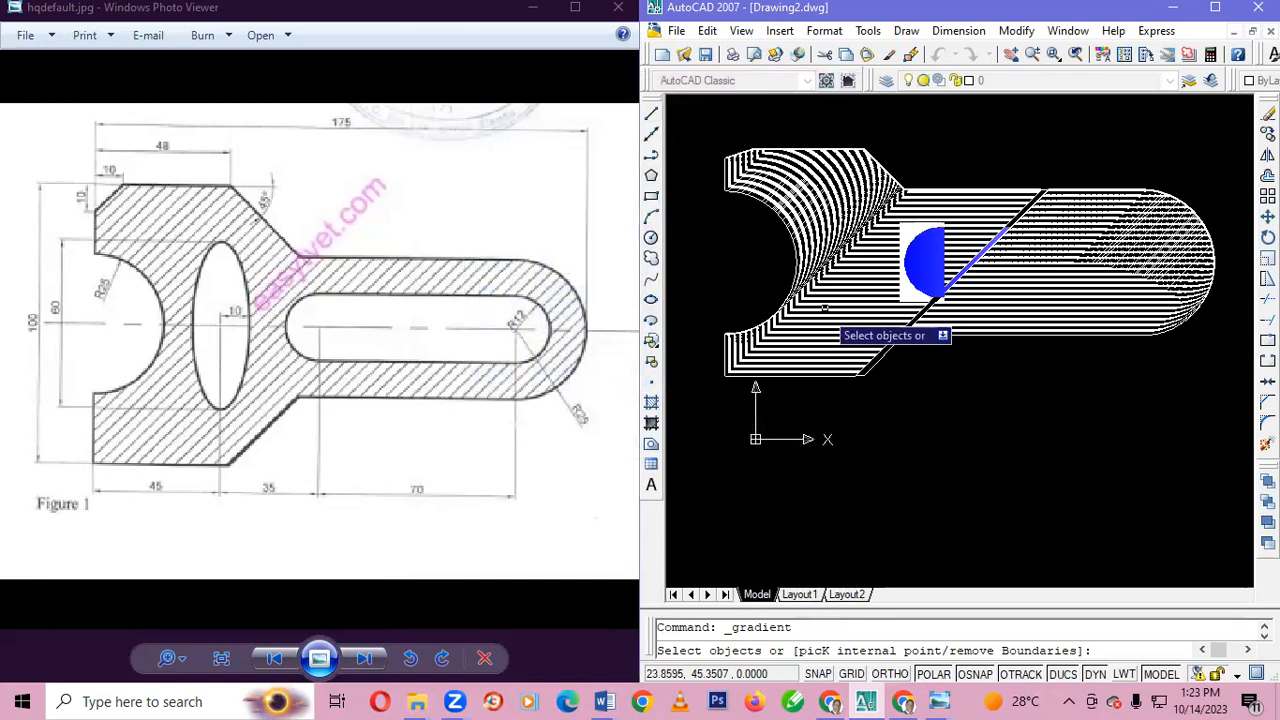
{"action": "left_click", "coordinate": [858, 315]}
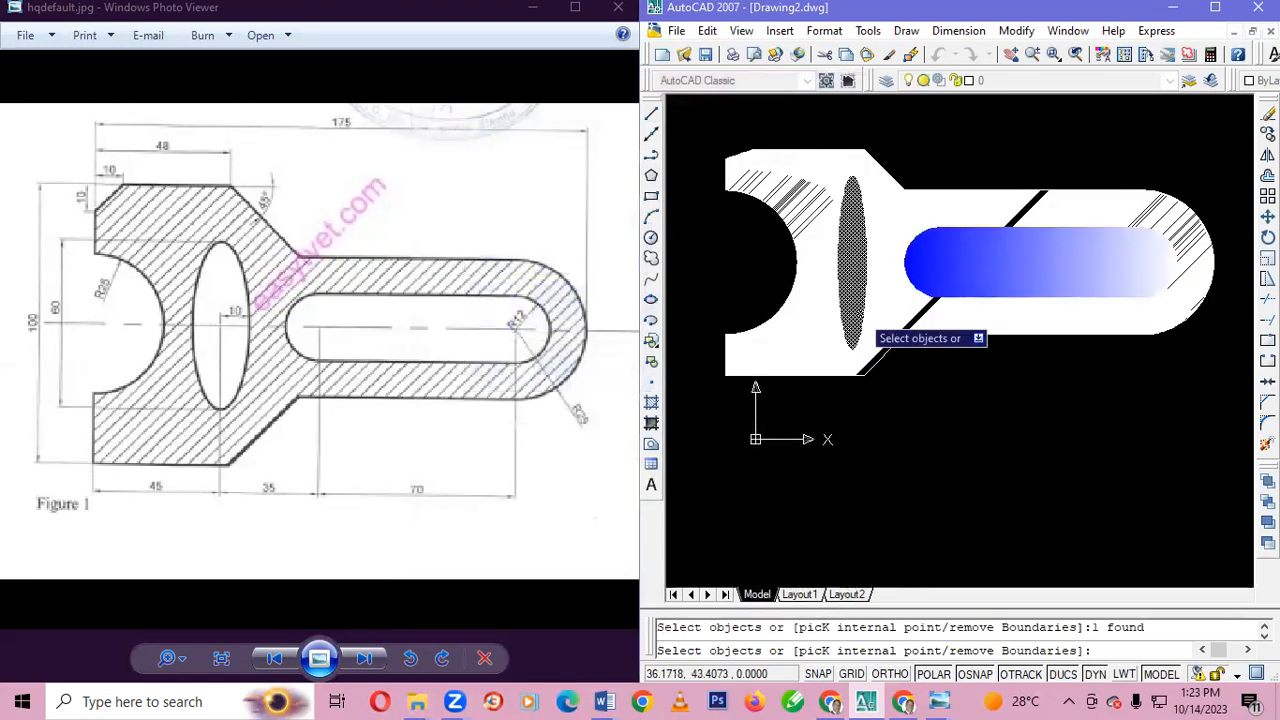
{"action": "key", "text": "Return"}
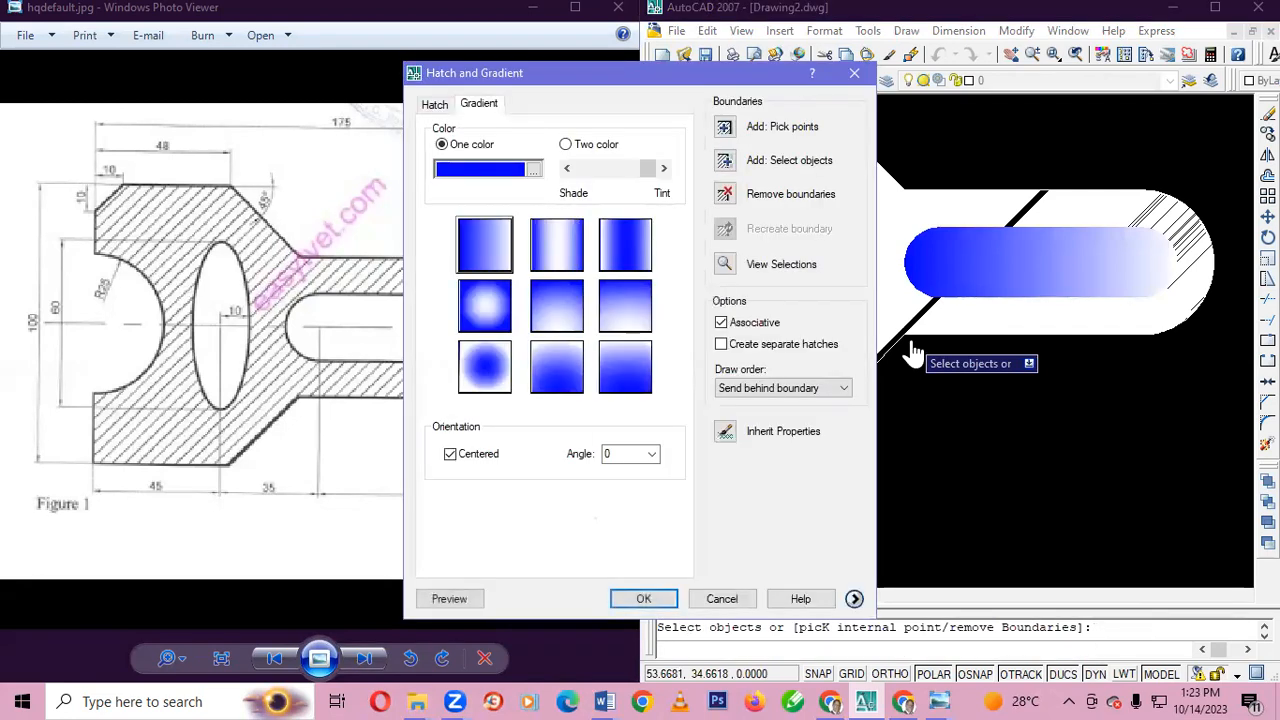
{"action": "key", "text": "Return"}
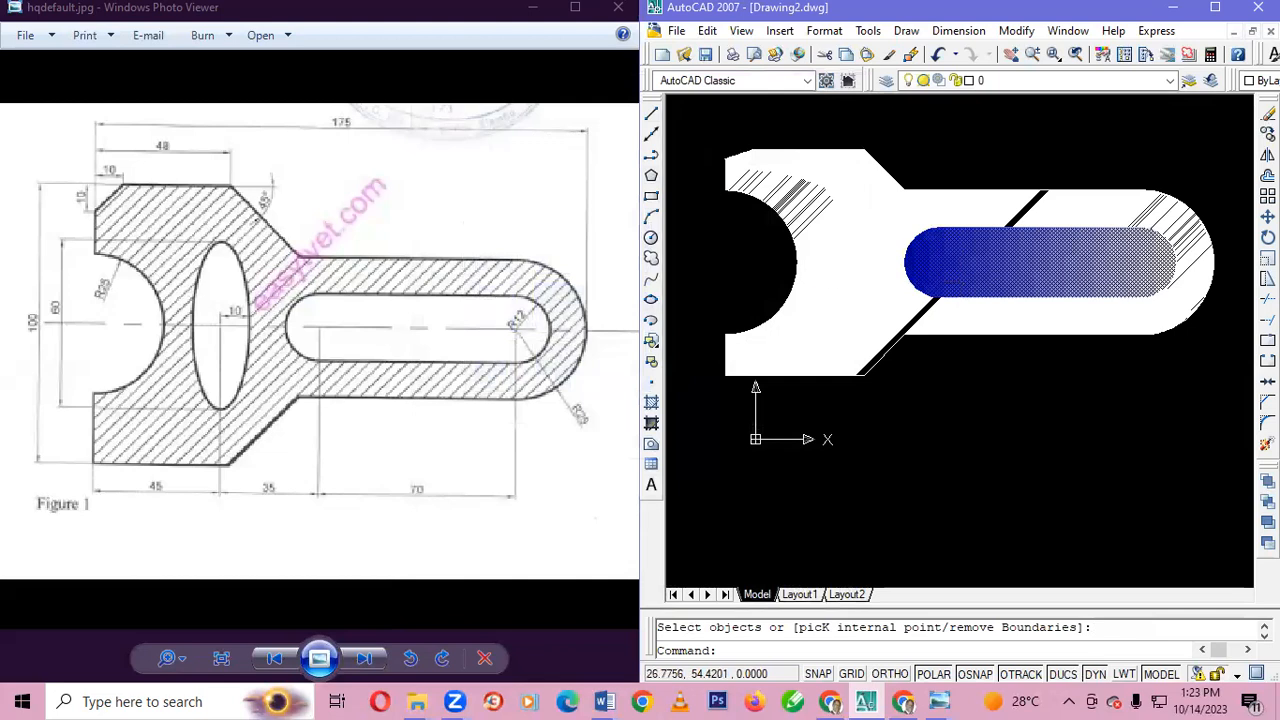
- Fill the ellipse with the one-color blue gradient that has a light center and dark edges, selecting the ellipse as boundary
{"action": "left_click", "coordinate": [651, 424]}
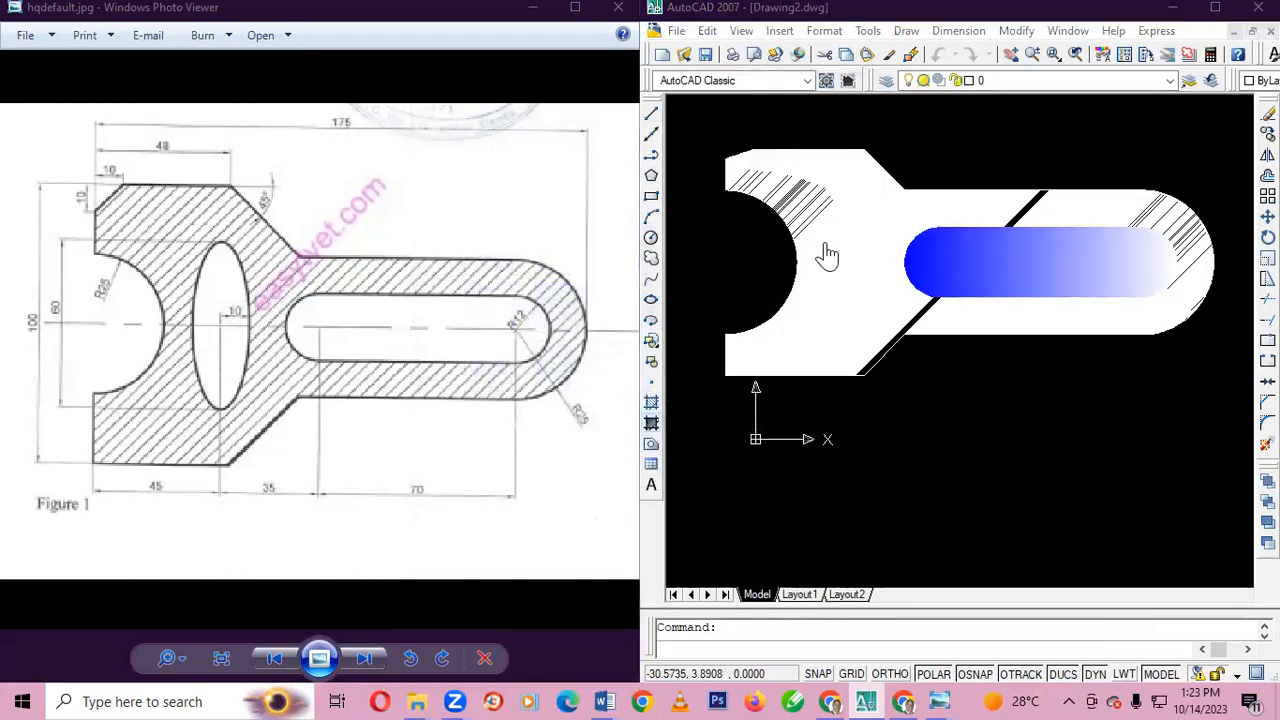
{"action": "left_click", "coordinate": [488, 312]}
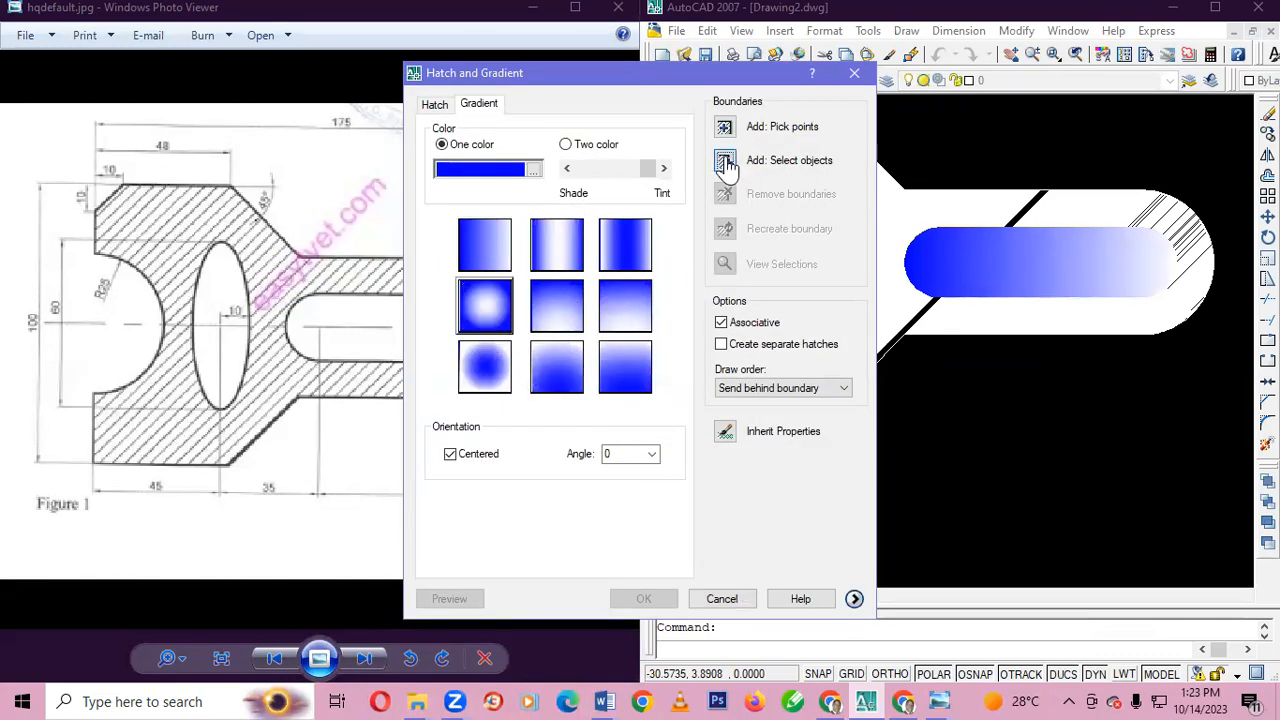
{"action": "left_click", "coordinate": [727, 162]}
{"action": "left_click", "coordinate": [867, 270]}
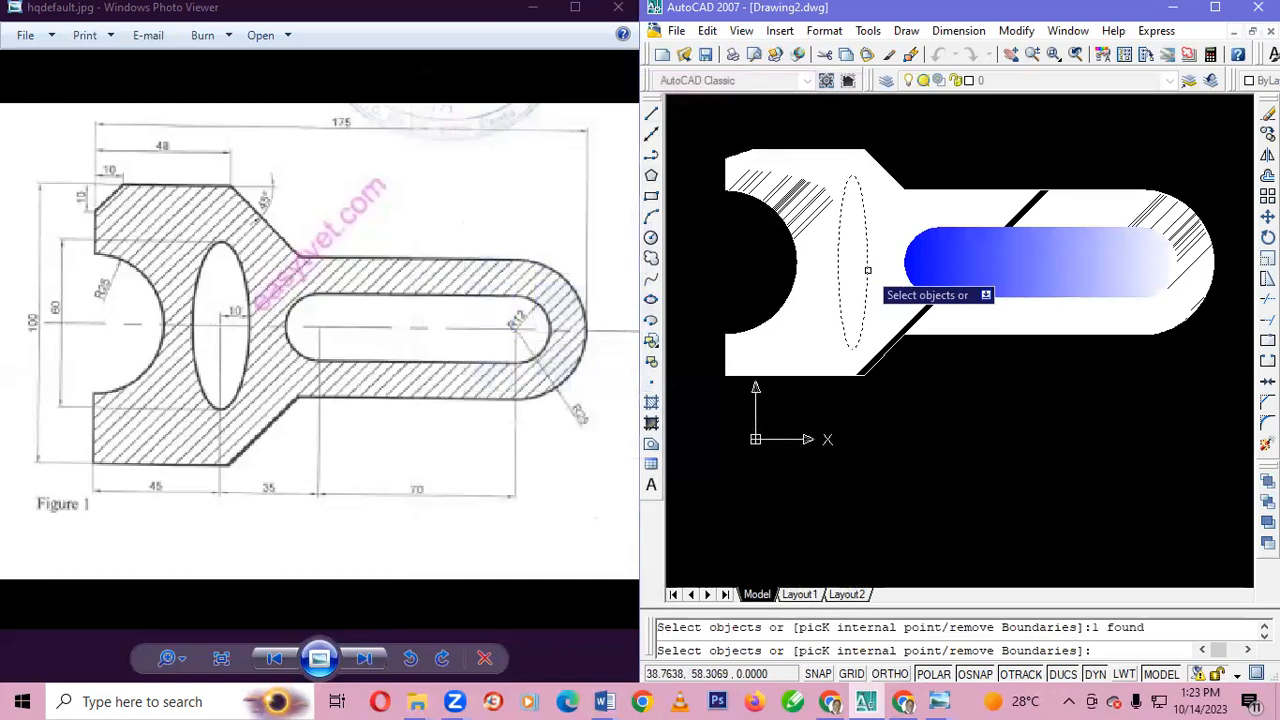
{"action": "key", "text": "Return"}
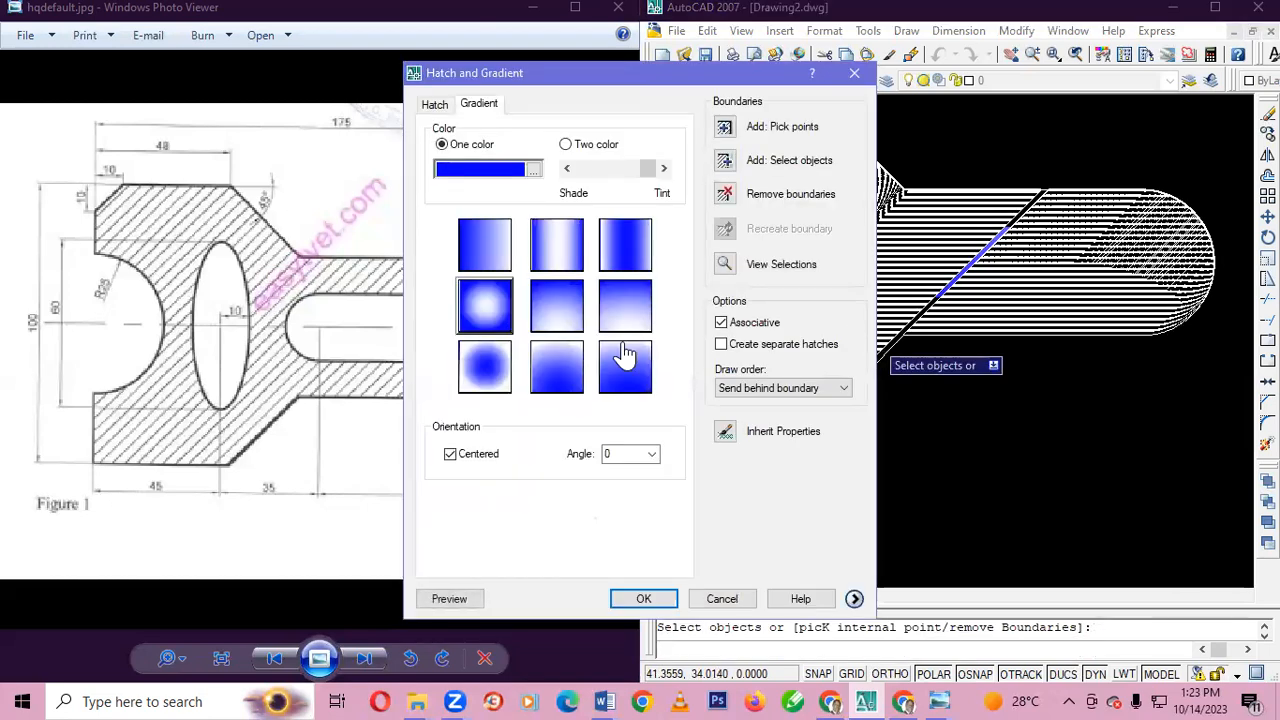
{"action": "left_click", "coordinate": [647, 597]}
{"action": "left_click", "coordinate": [1020, 405]}
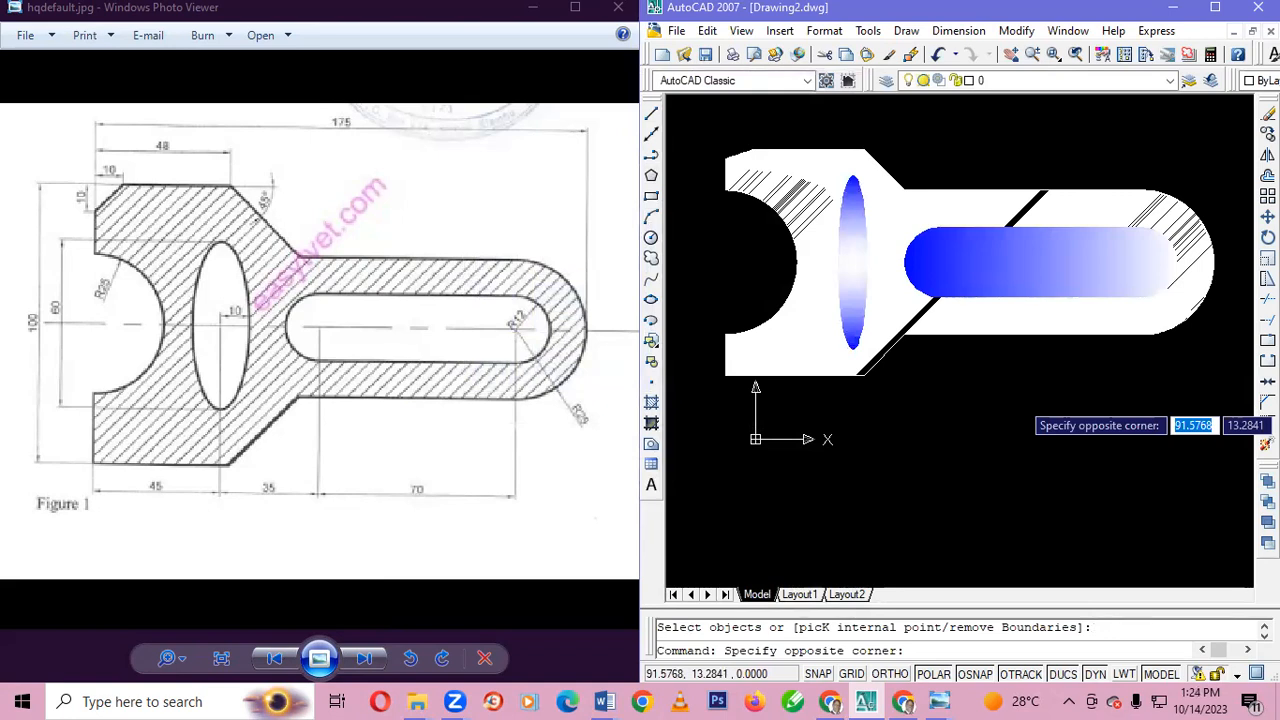
{"action": "left_click", "coordinate": [924, 367]}
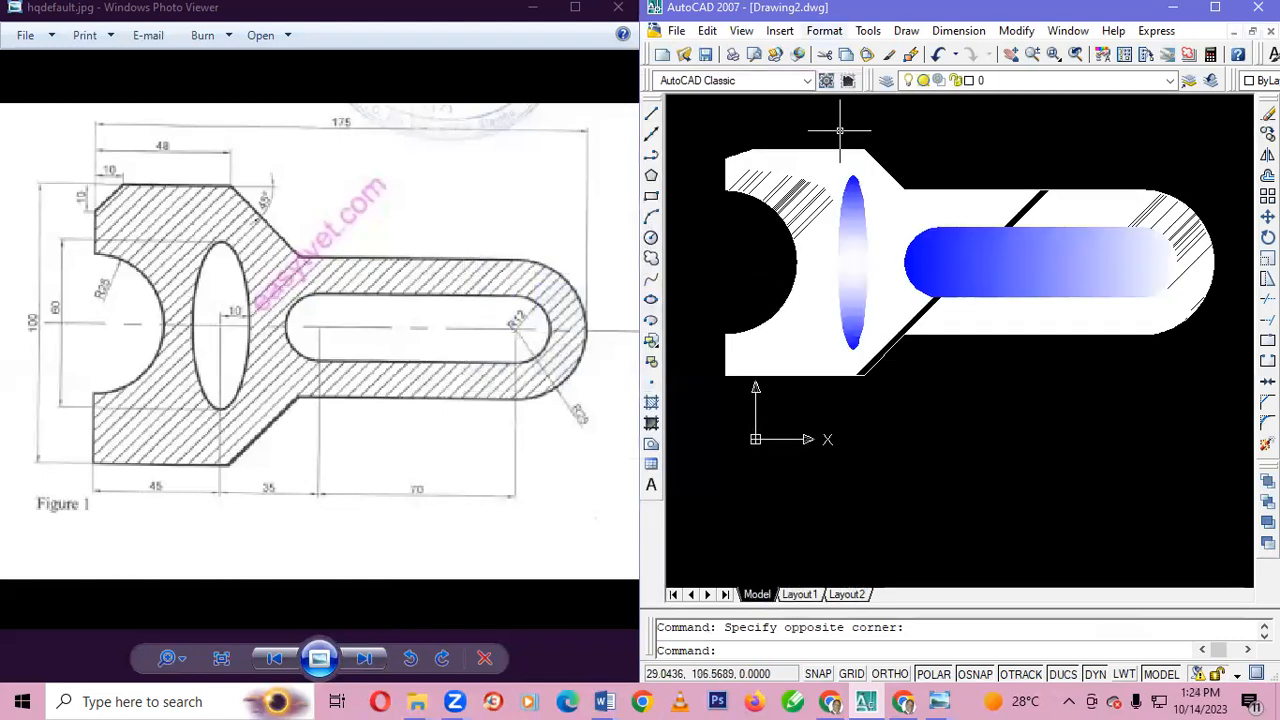
- Try an aligned dimension below the arm's lower edge, spanning the distance between the slot's arc centers, and undo it
{"action": "left_click", "coordinate": [958, 31]}
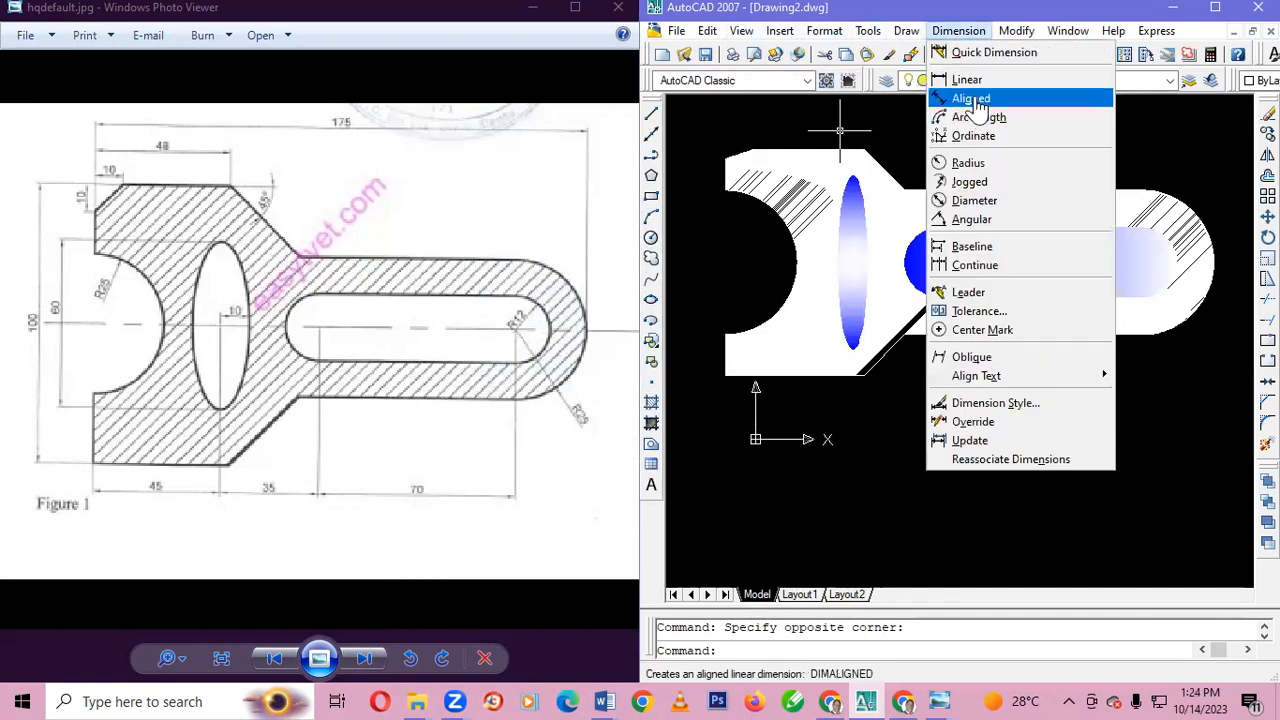
{"action": "left_click", "coordinate": [970, 99]}
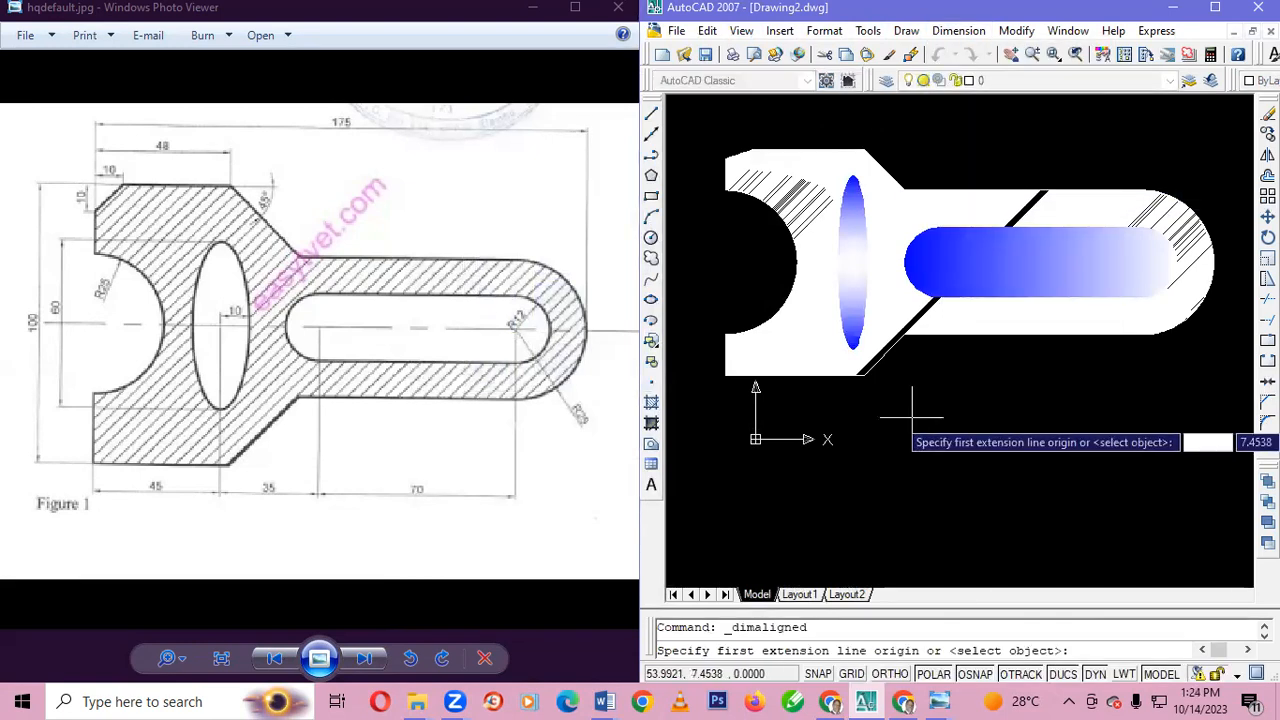
{"action": "left_click", "coordinate": [940, 334]}
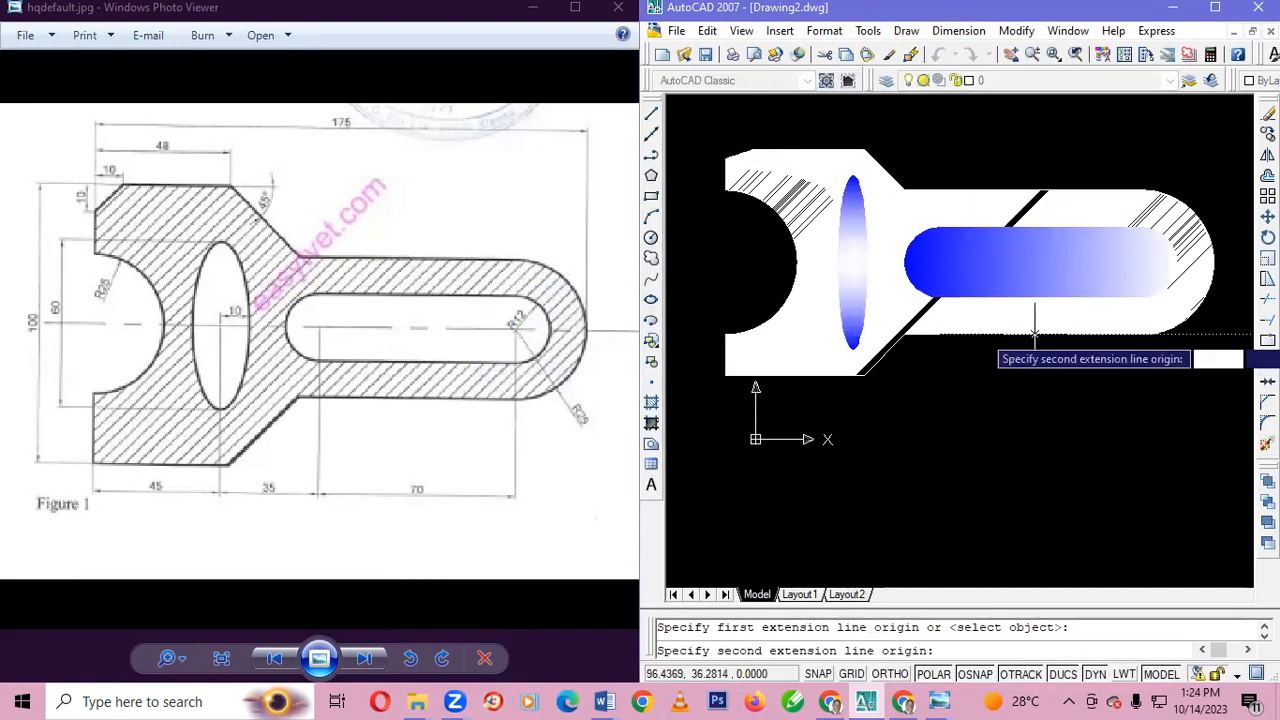
{"action": "left_click", "coordinate": [1141, 334]}
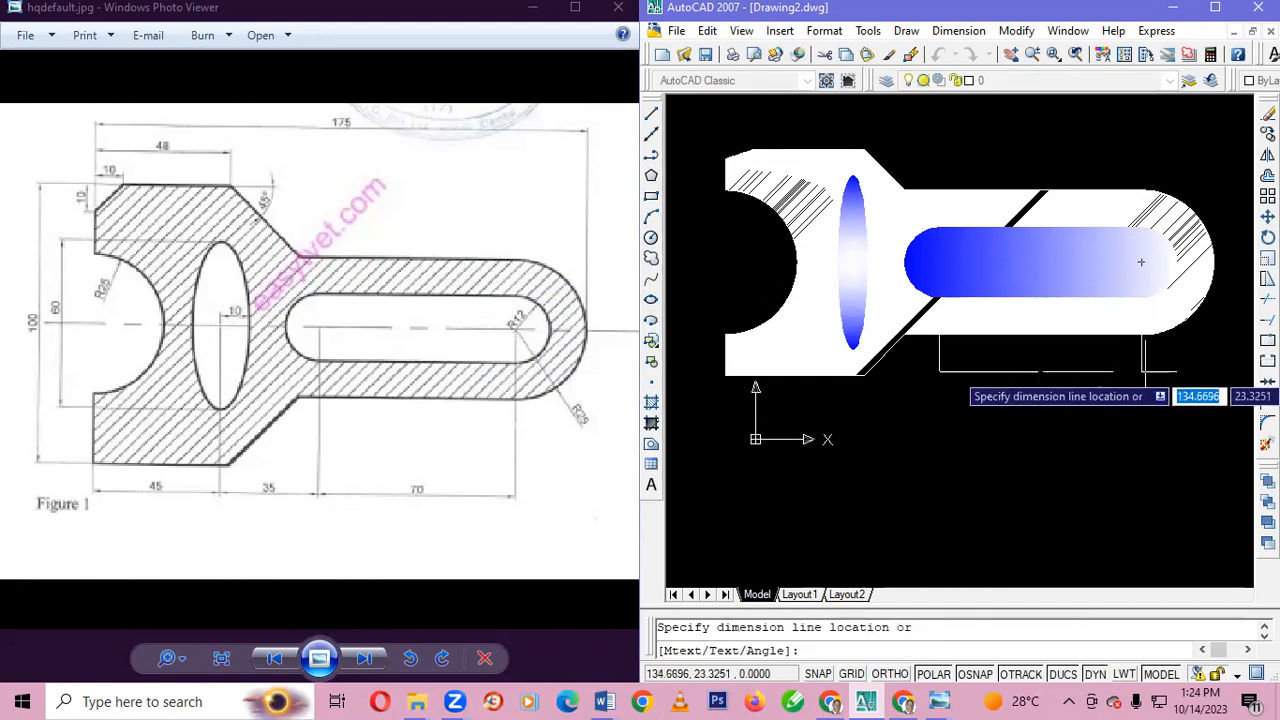
{"action": "left_click", "coordinate": [1141, 367]}
{"action": "key", "text": "ctrl+z"}
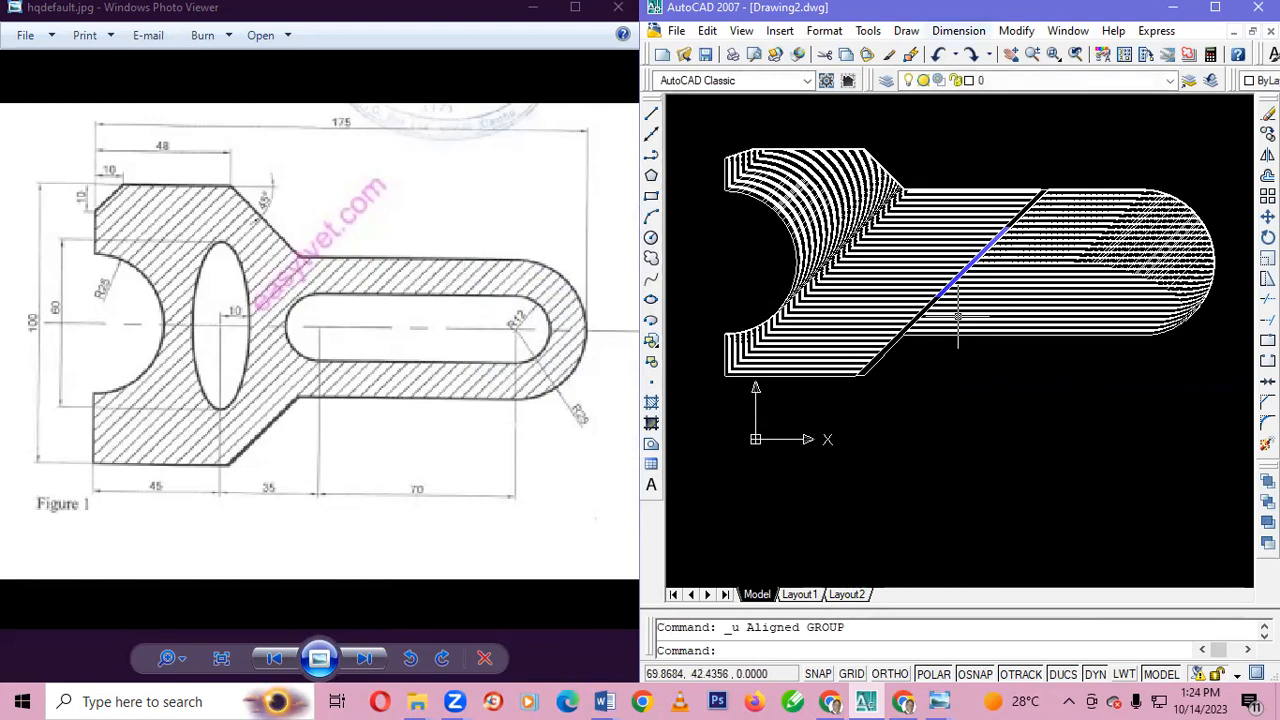
- Modify the Standard dimension style with a larger arrow size and a text height of 4
{"action": "left_click", "coordinate": [958, 30]}
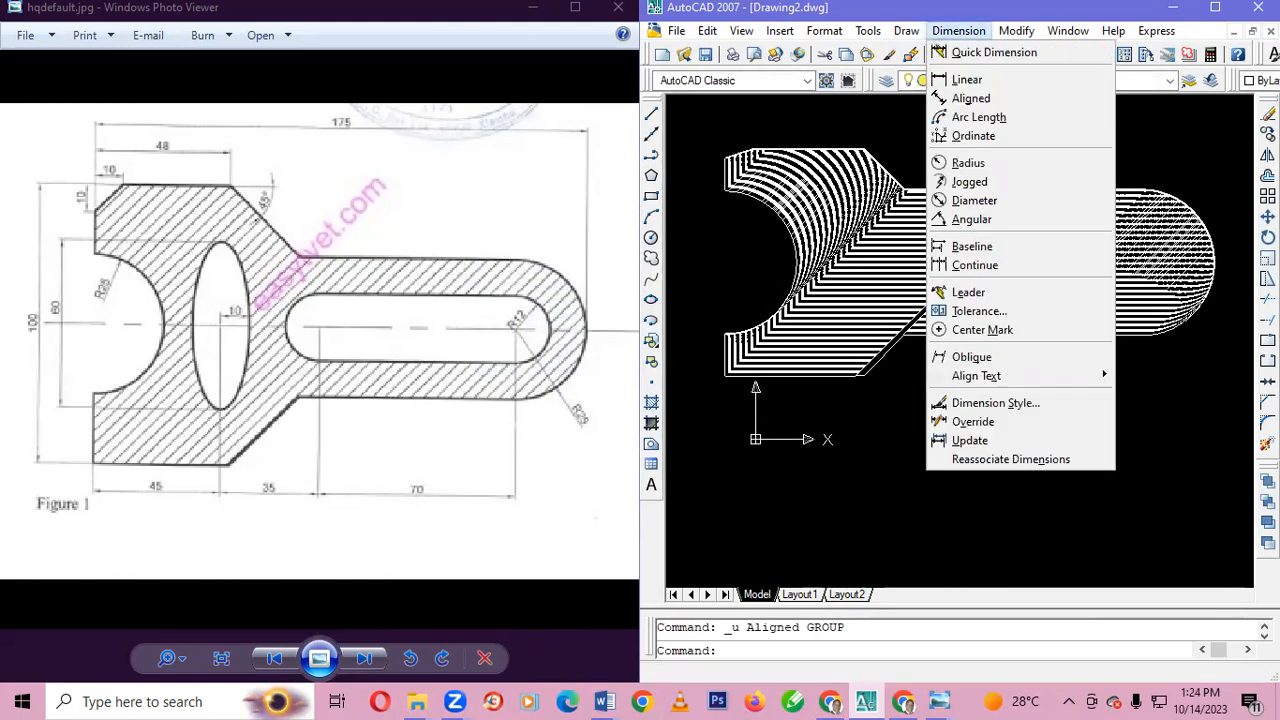
{"action": "left_click", "coordinate": [1014, 406]}
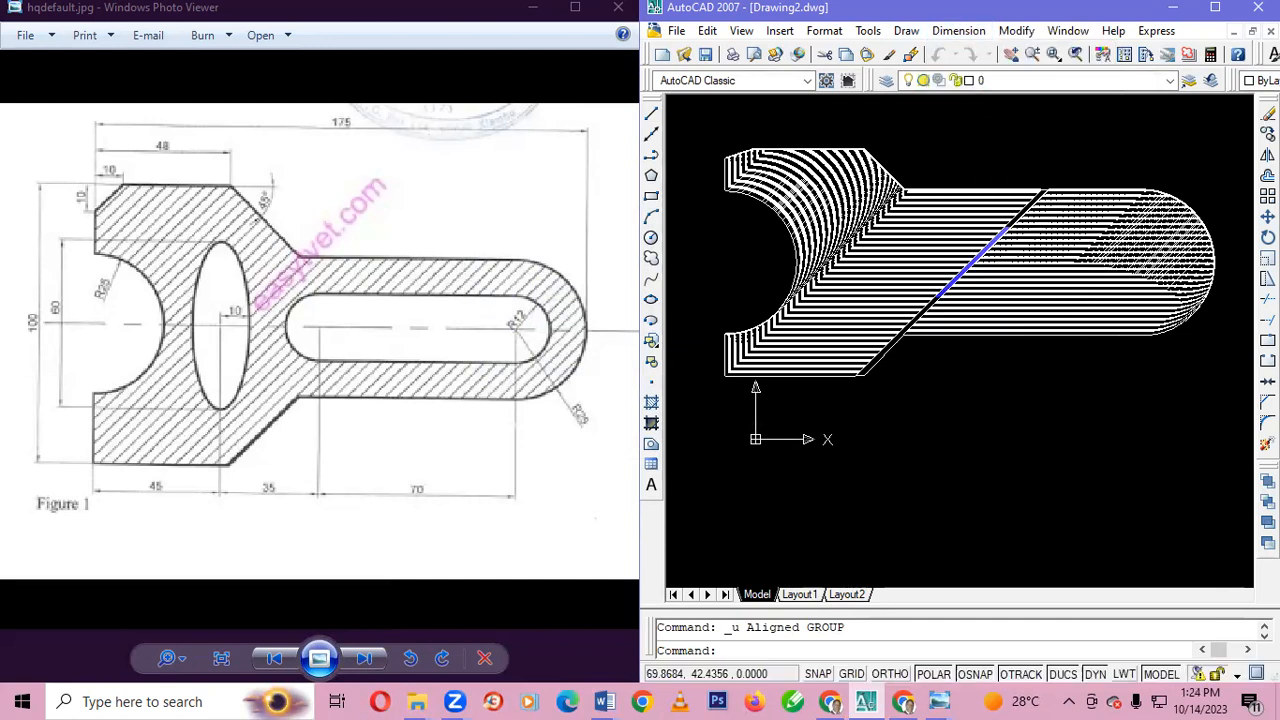
{"action": "left_click", "coordinate": [1156, 312]}
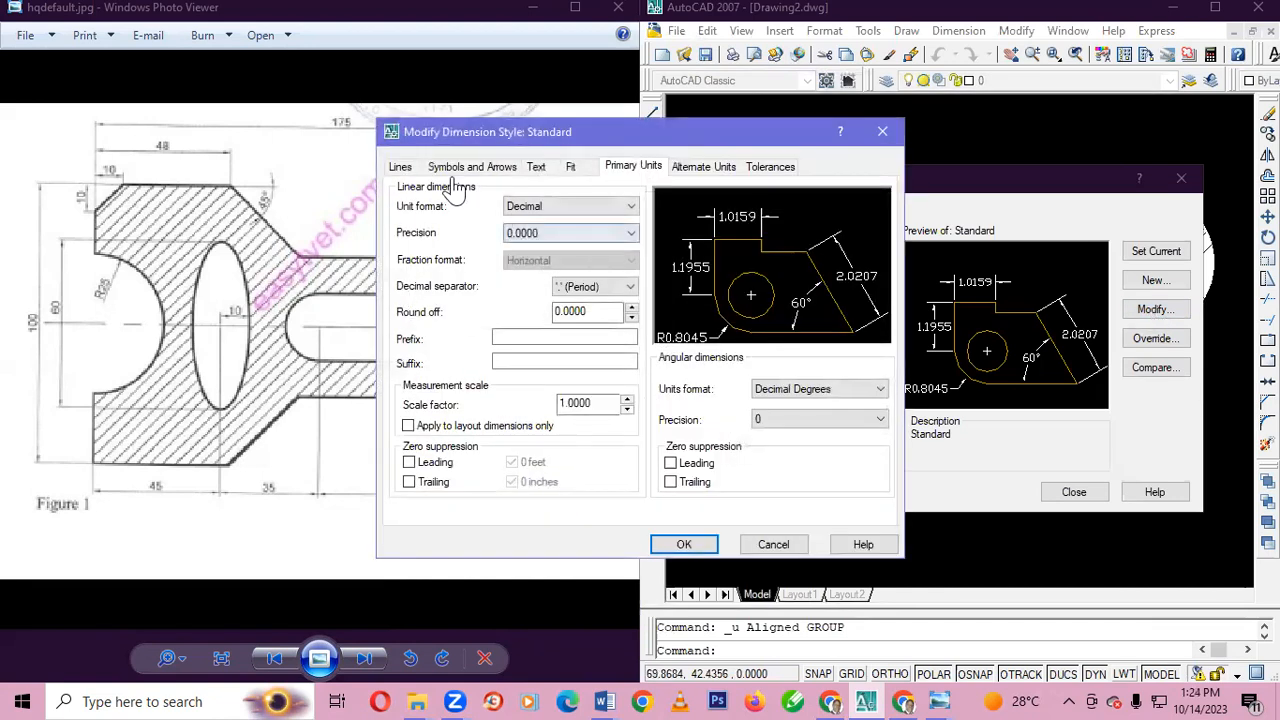
{"action": "left_click", "coordinate": [402, 168]}
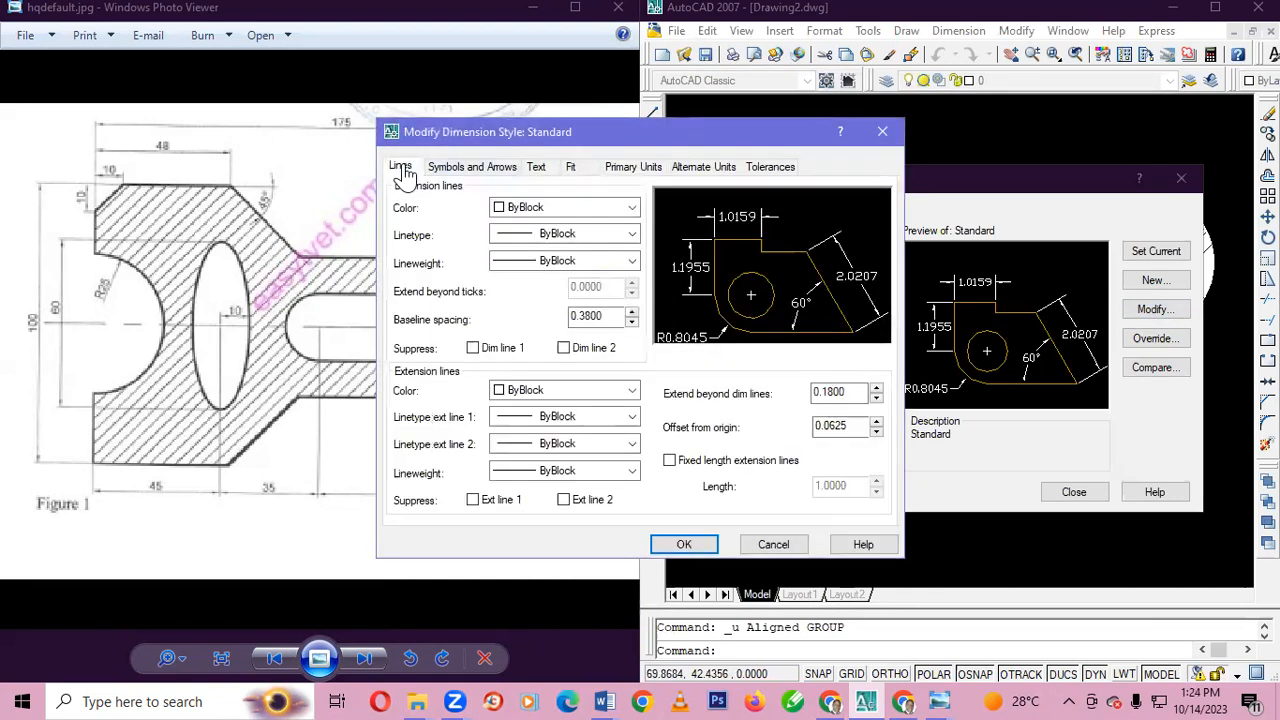
{"action": "left_click", "coordinate": [455, 170]}
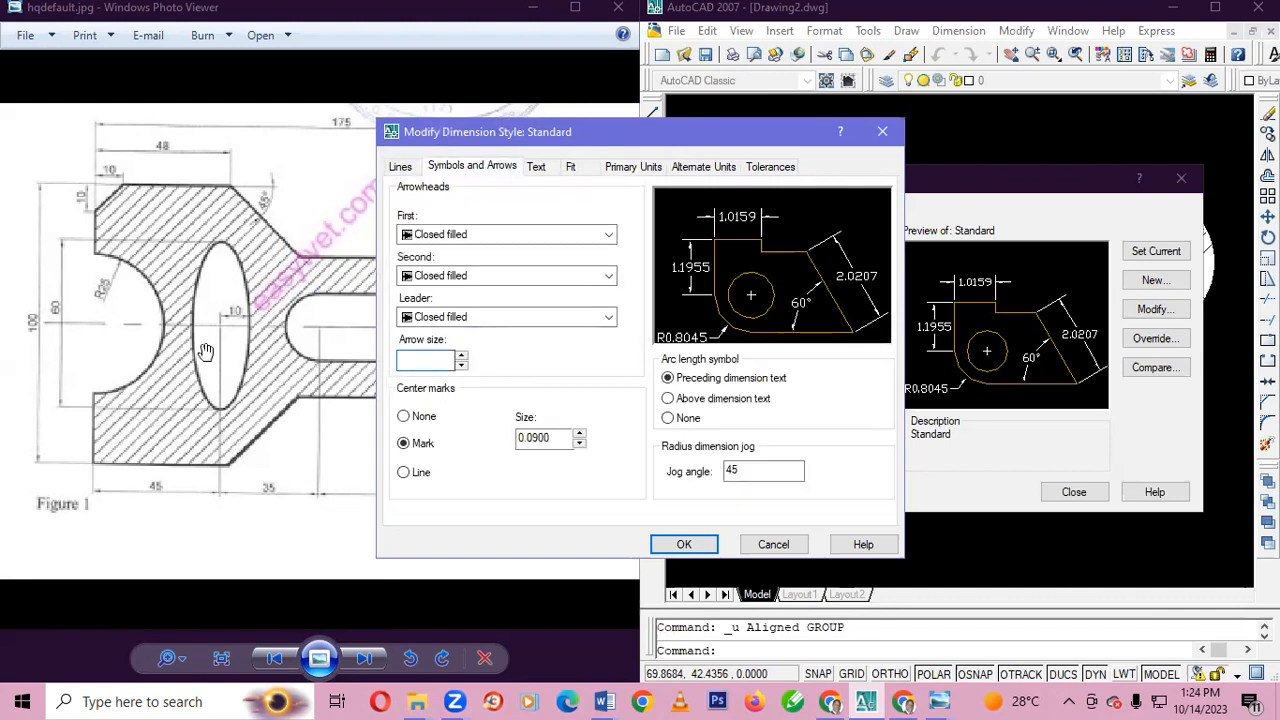
{"action": "left_click", "coordinate": [540, 168]}
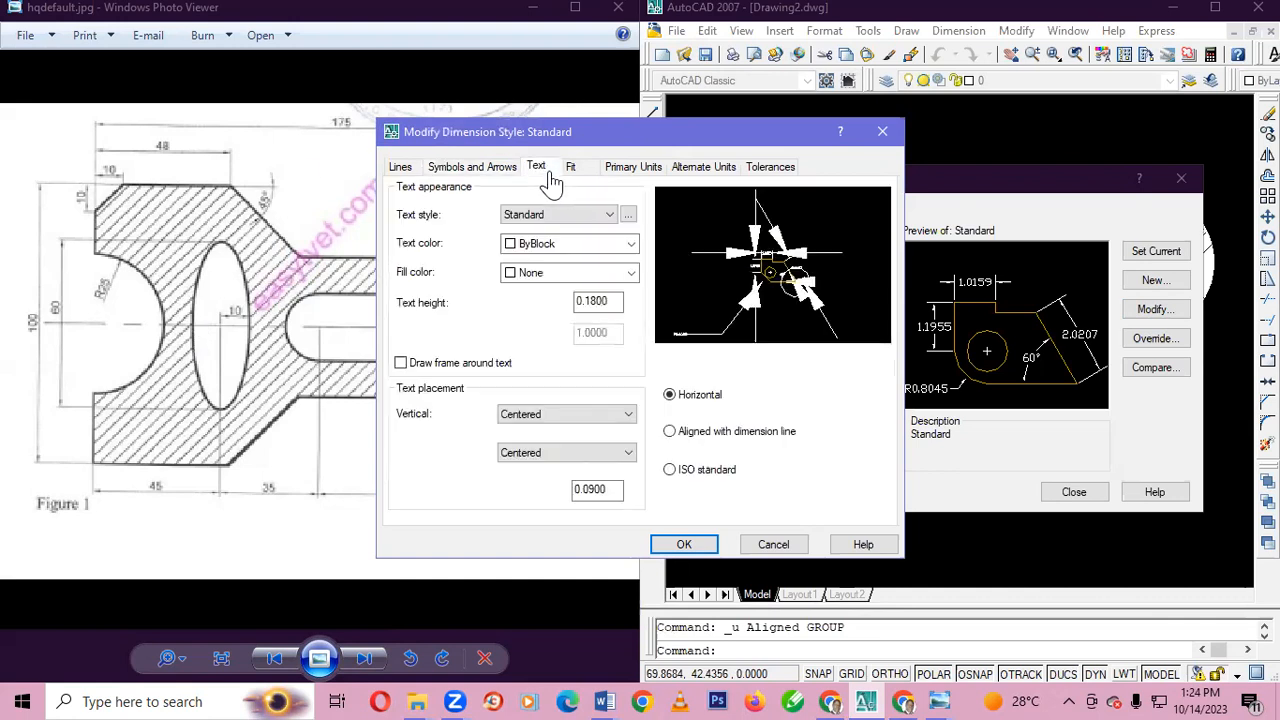
{"action": "left_click_drag", "start_coordinate": [612, 300], "coordinate": [525, 311]}
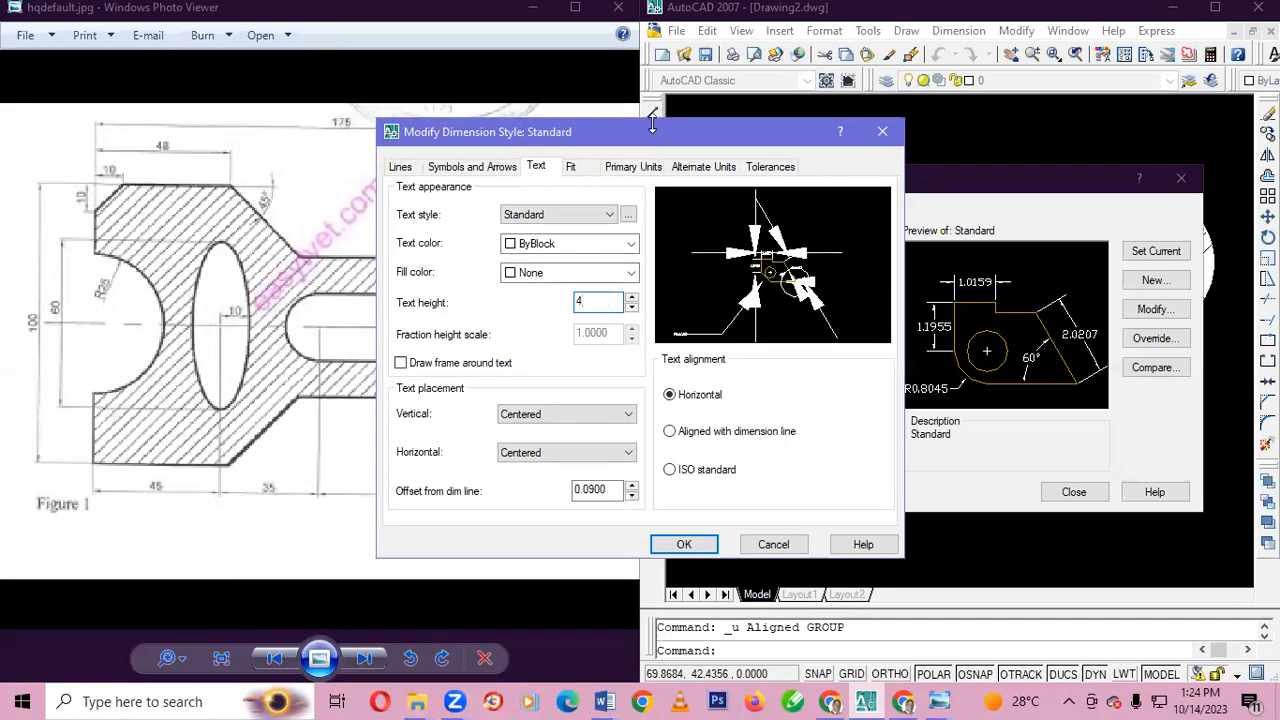
- Set the Standard dimension style's linear units to Decimal with precision 0 and save the style changes
{"action": "left_click", "coordinate": [627, 170]}
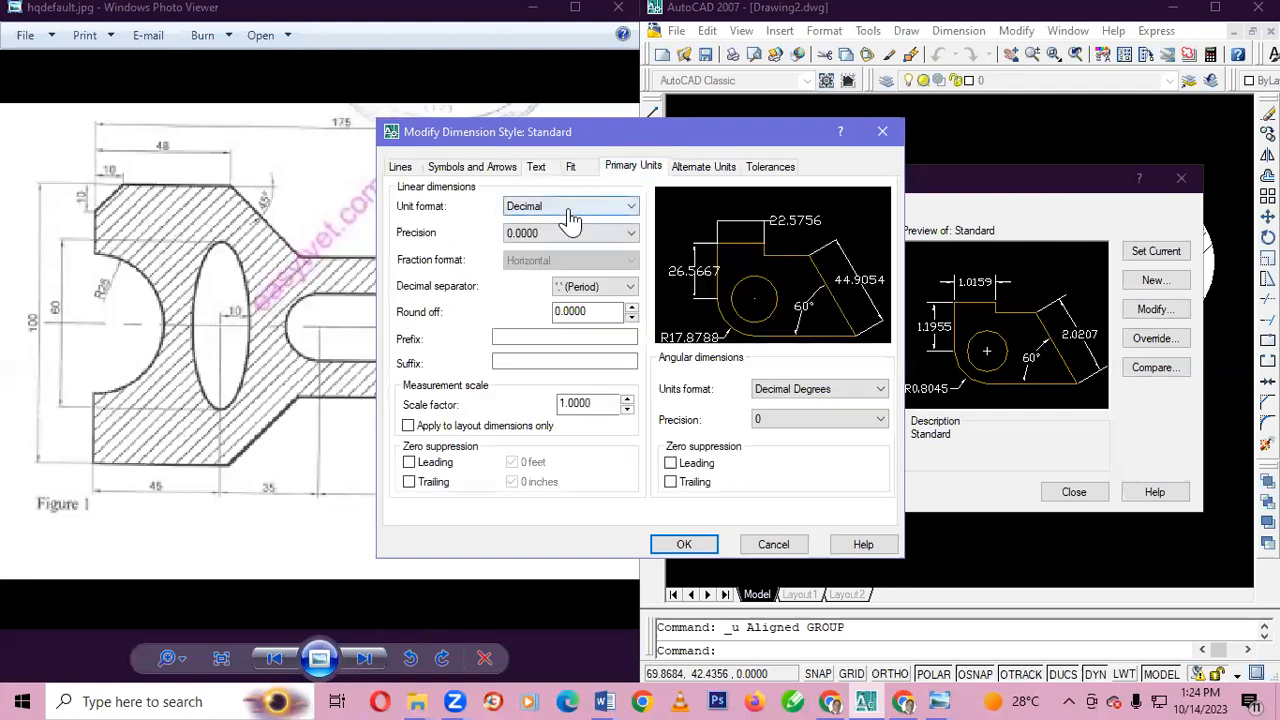
{"action": "left_click", "coordinate": [570, 207]}
{"action": "left_click", "coordinate": [523, 235]}
{"action": "left_click", "coordinate": [570, 232]}
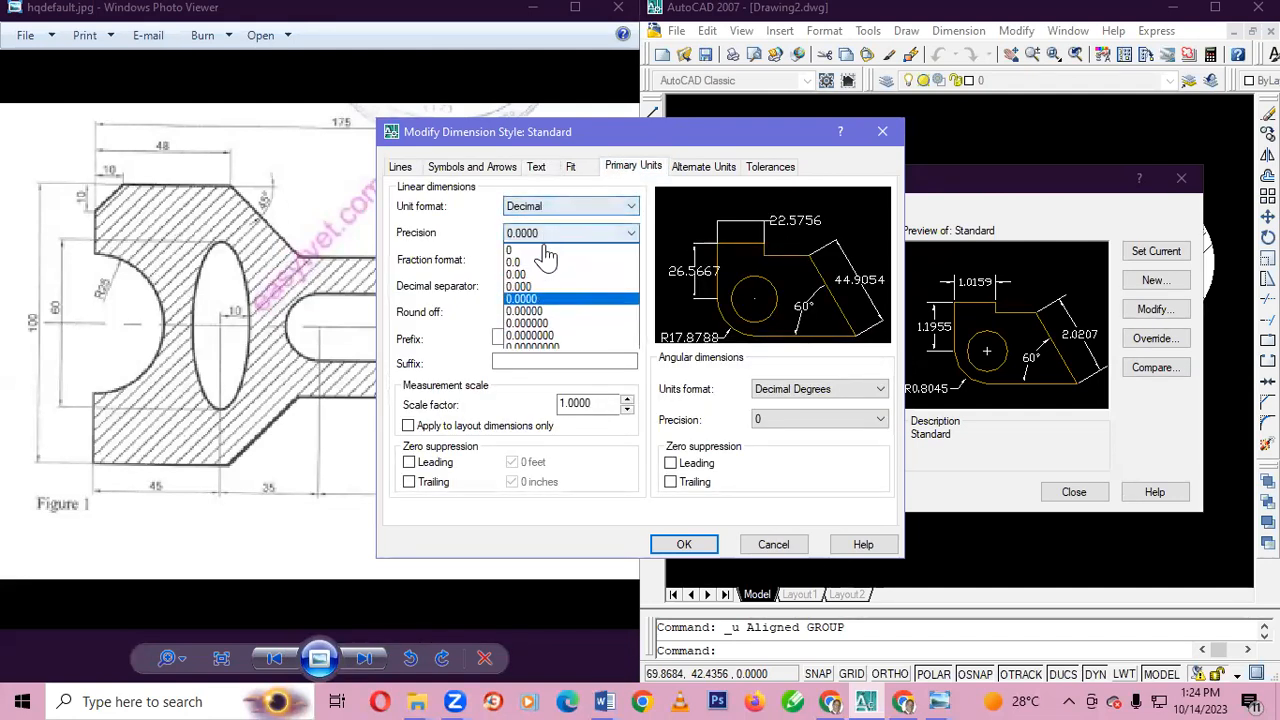
{"action": "left_click", "coordinate": [525, 247]}
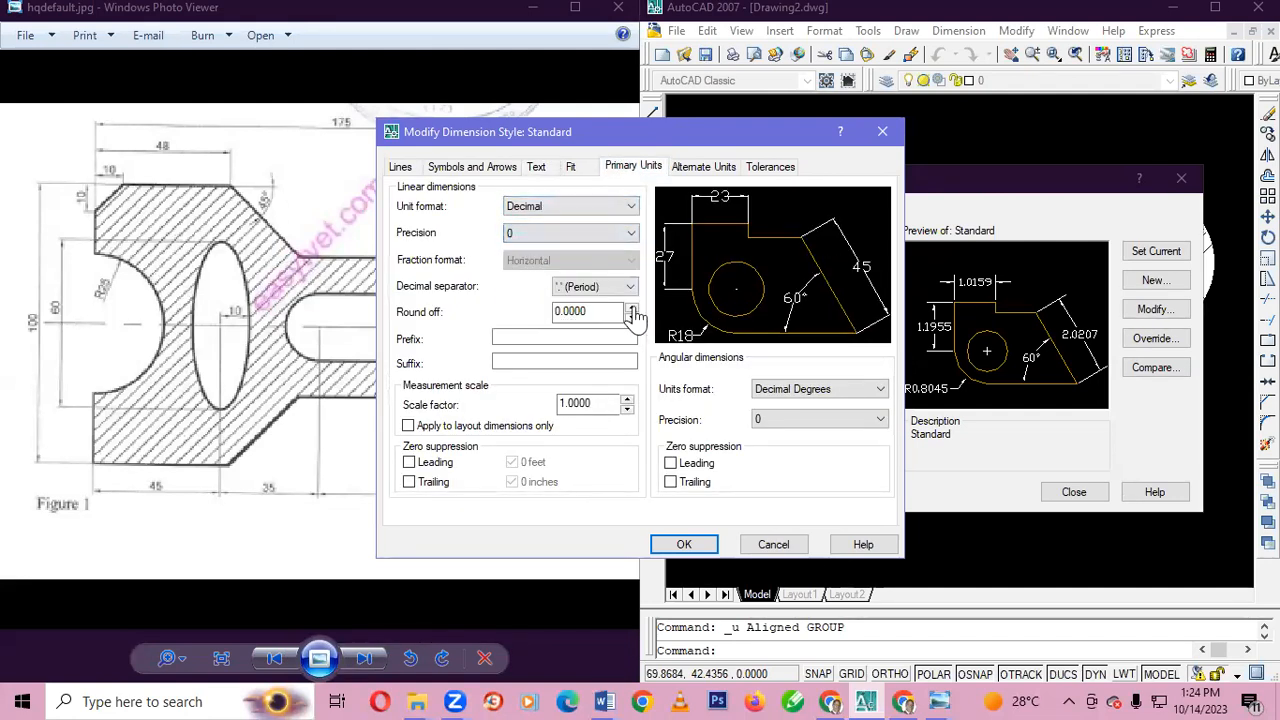
{"action": "left_click", "coordinate": [680, 545]}
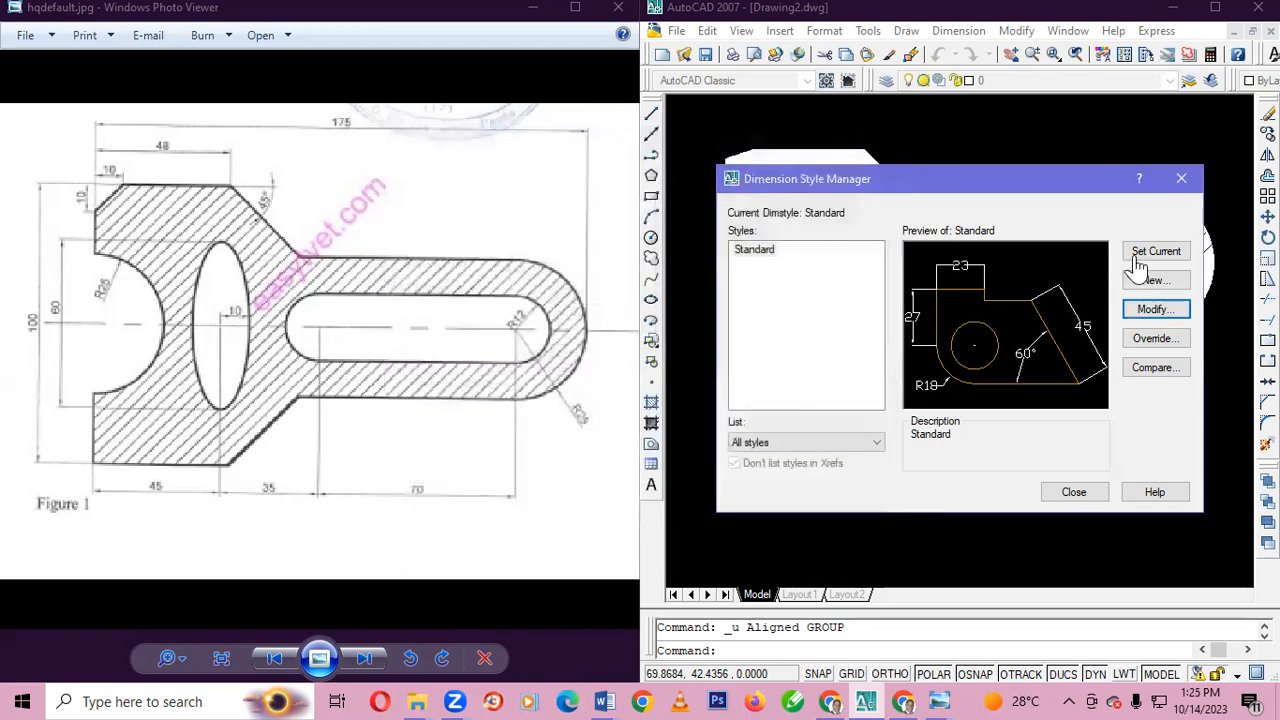
{"action": "left_click", "coordinate": [1068, 494]}
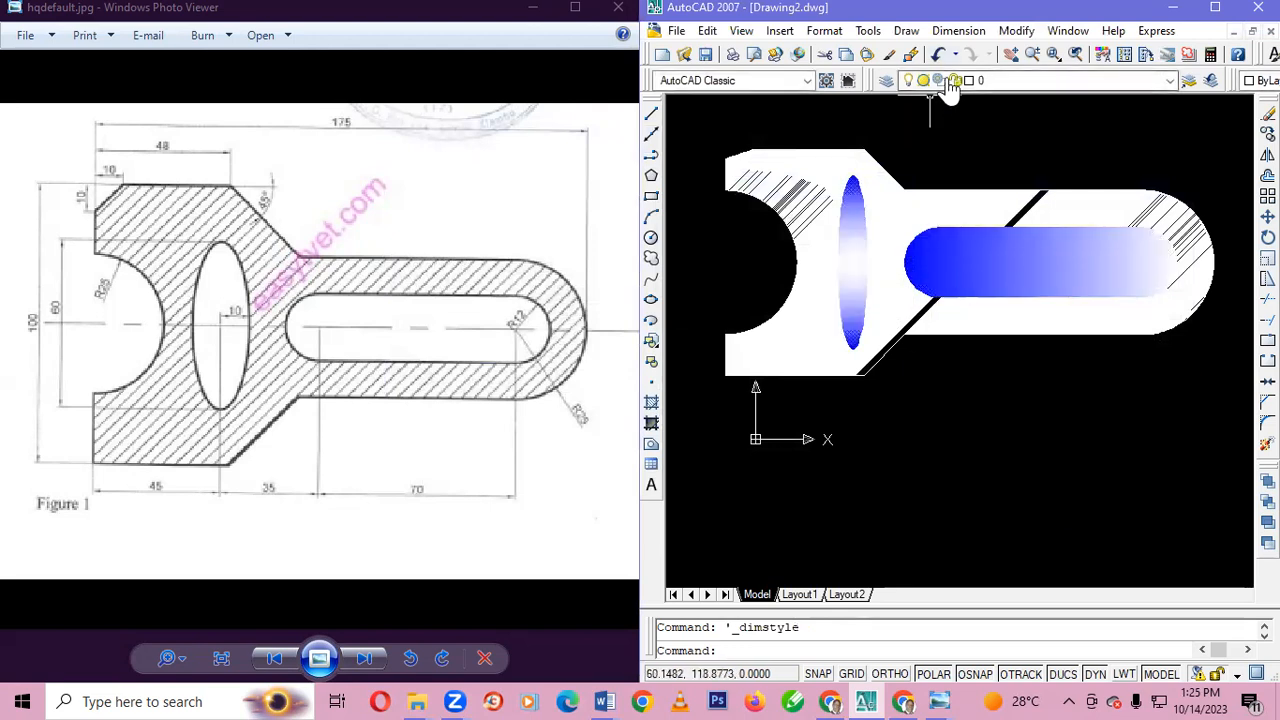
{"action": "left_click", "coordinate": [958, 30]}
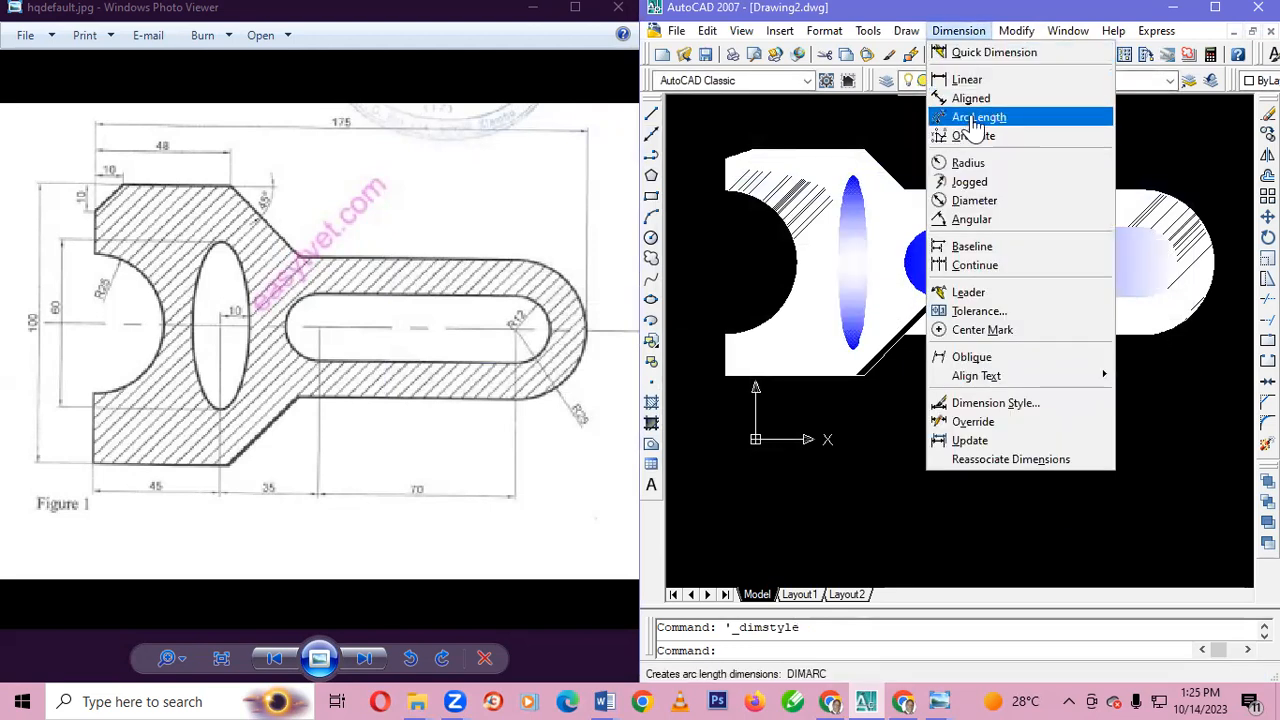
{"action": "left_click", "coordinate": [973, 104]}
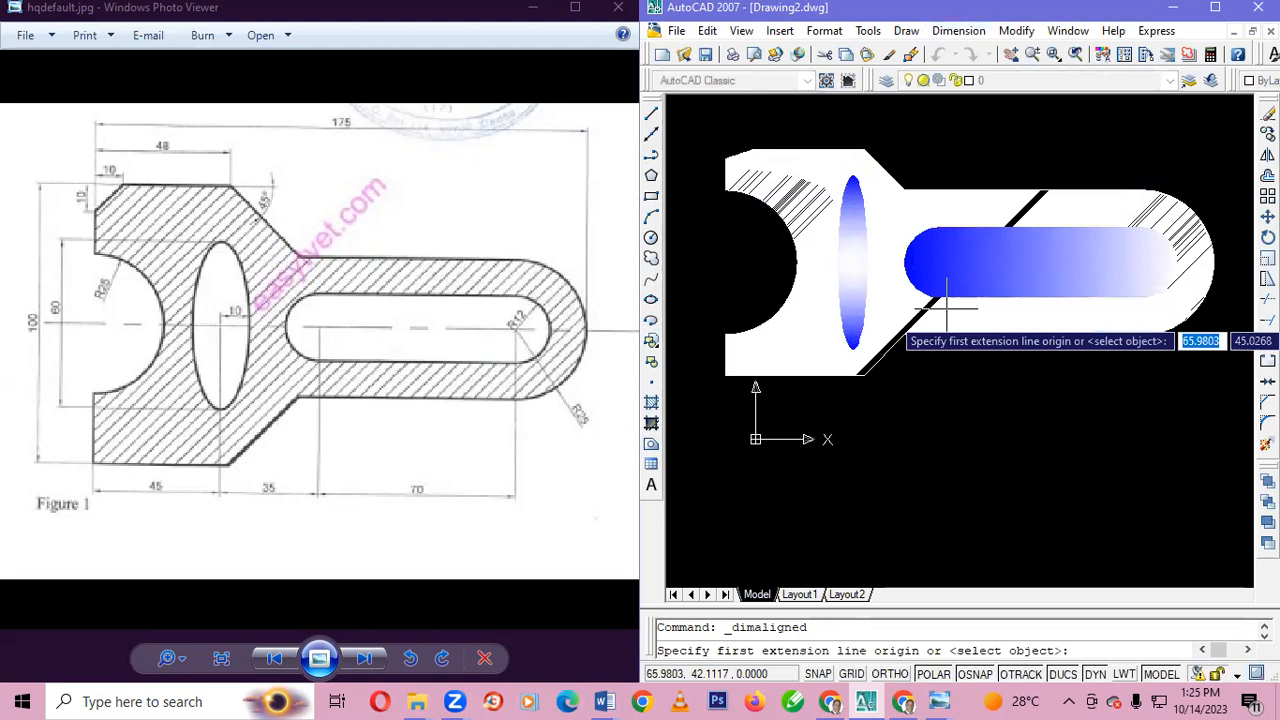
{"action": "left_click", "coordinate": [903, 333]}
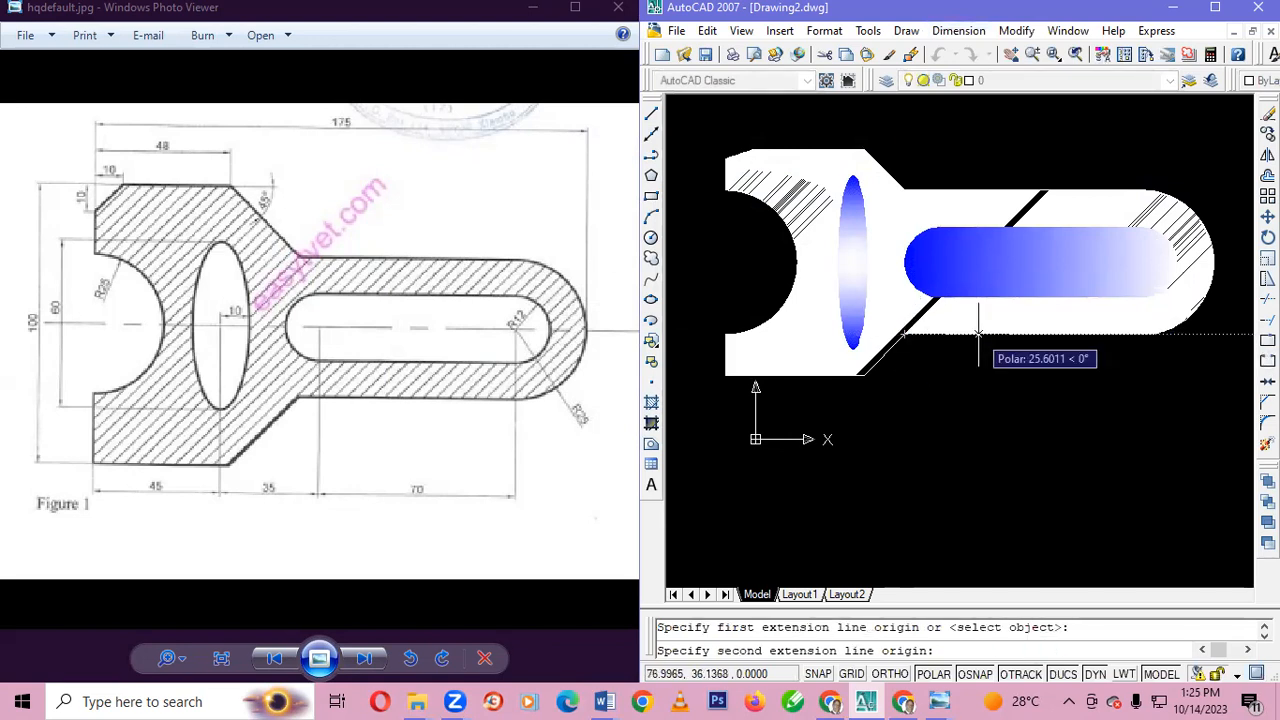
{"action": "key", "text": "Escape"}
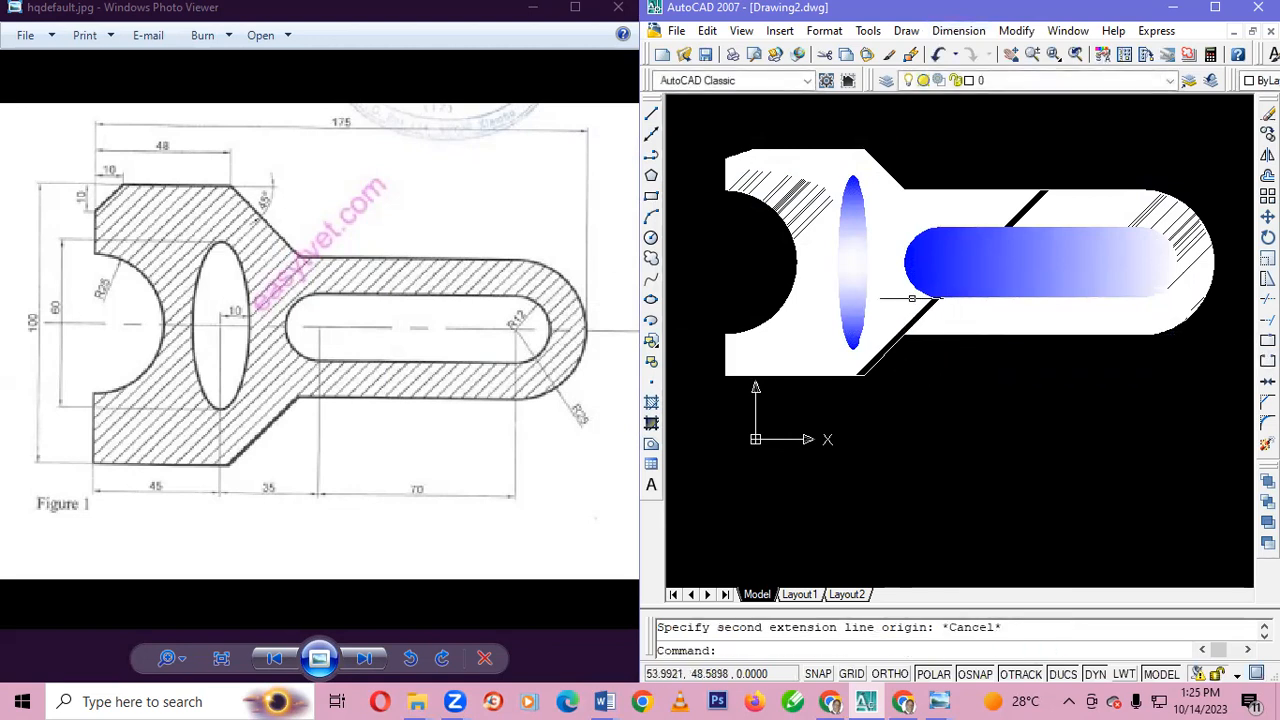
- Add an aligned dimension below the arm's lower edge, spanning the distance between the slot's two arc centers
{"action": "left_click", "coordinate": [958, 31]}
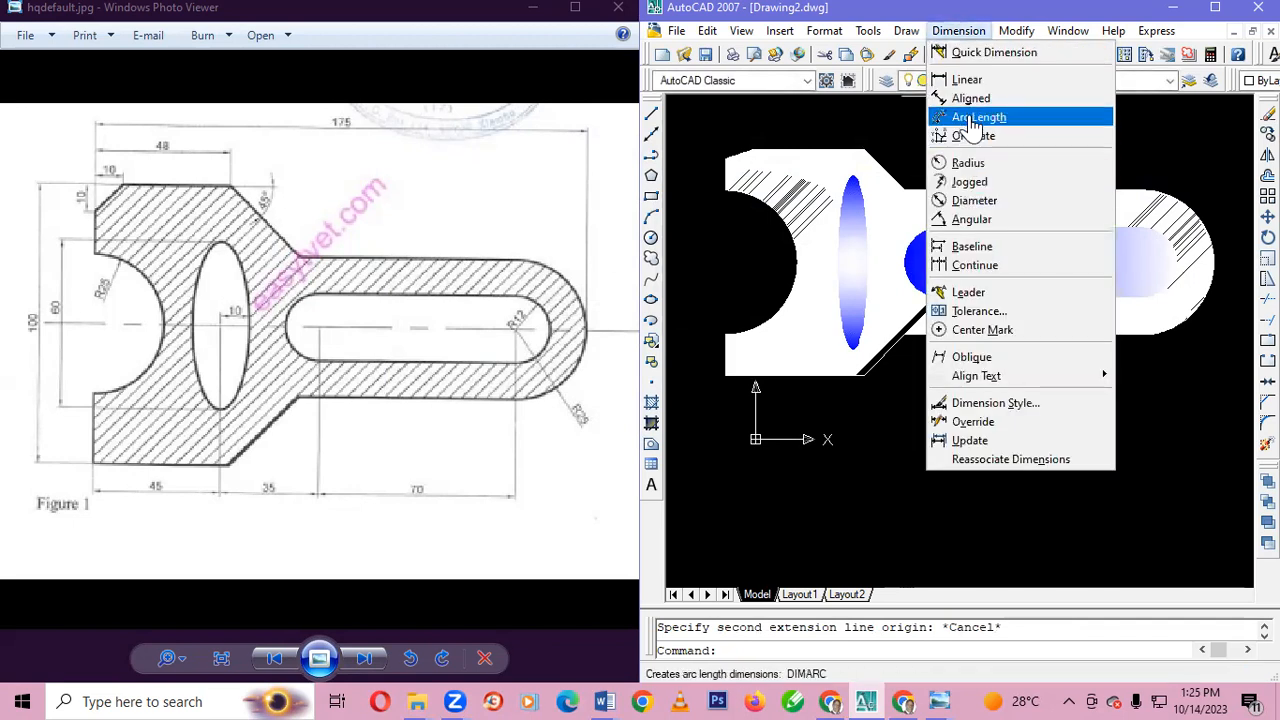
{"action": "left_click", "coordinate": [971, 98]}
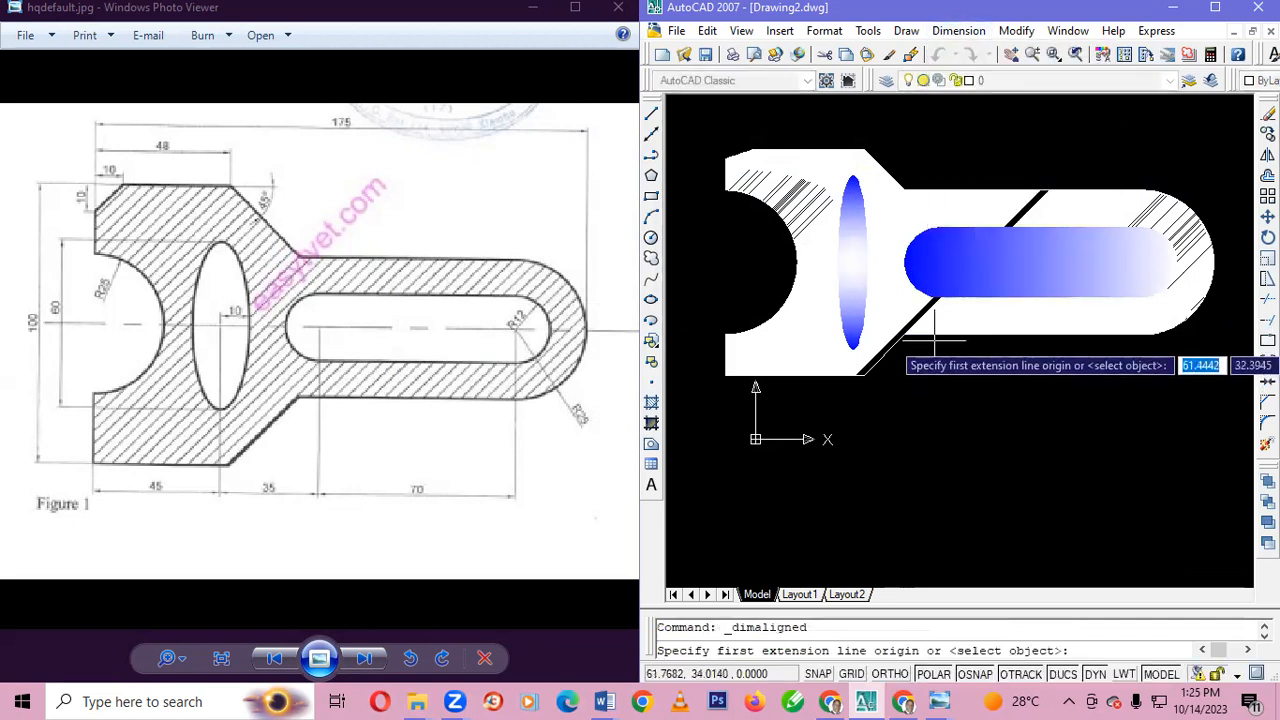
{"action": "left_click", "coordinate": [937, 332]}
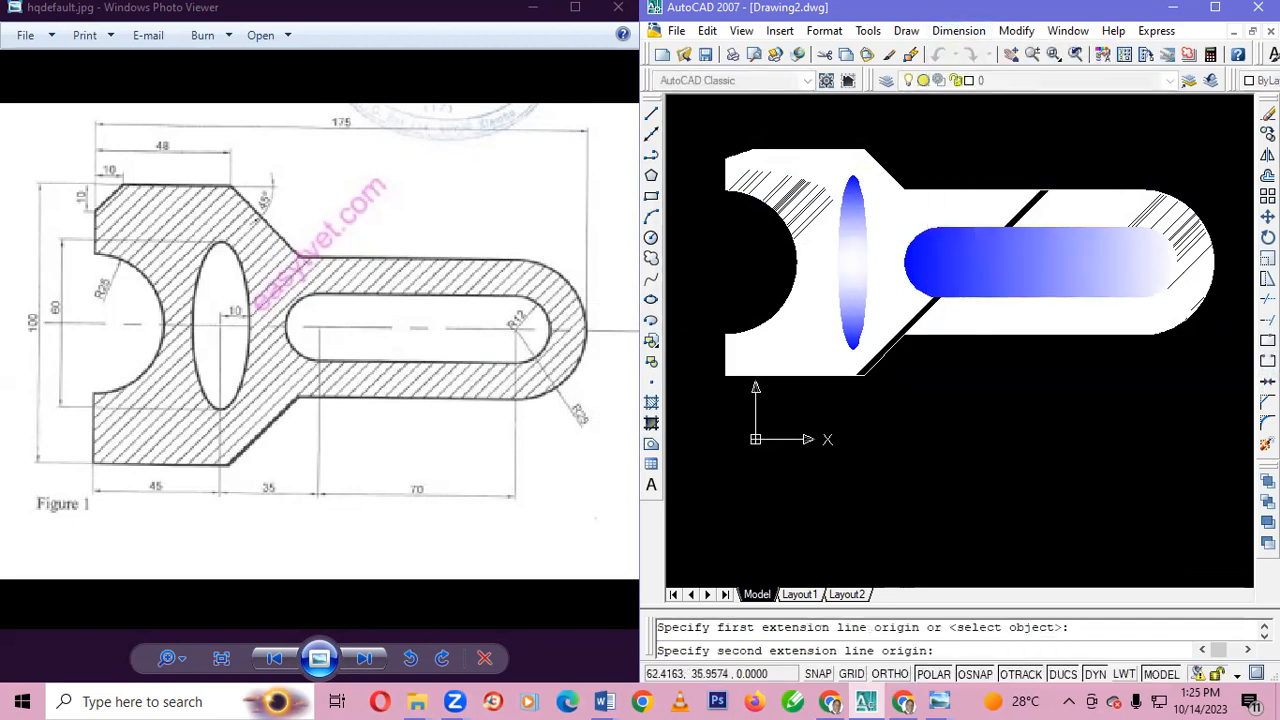
{"action": "left_click", "coordinate": [1141, 334]}
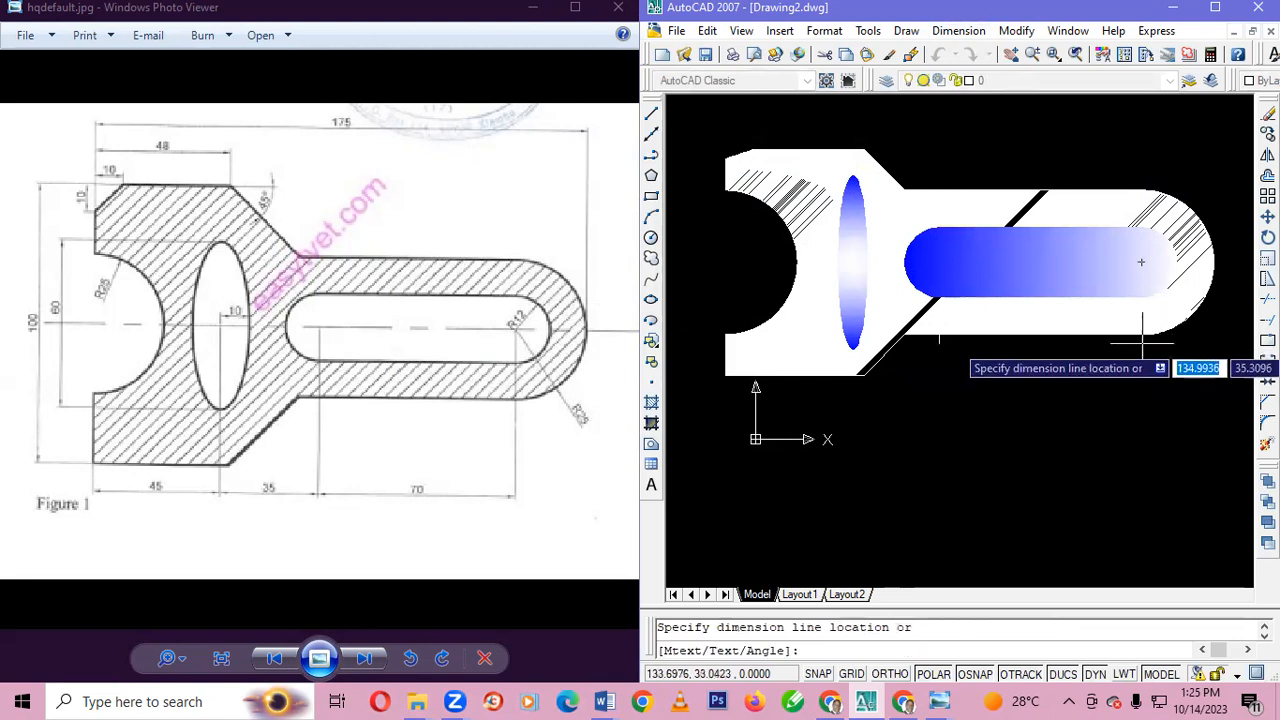
{"action": "left_click", "coordinate": [1141, 369]}
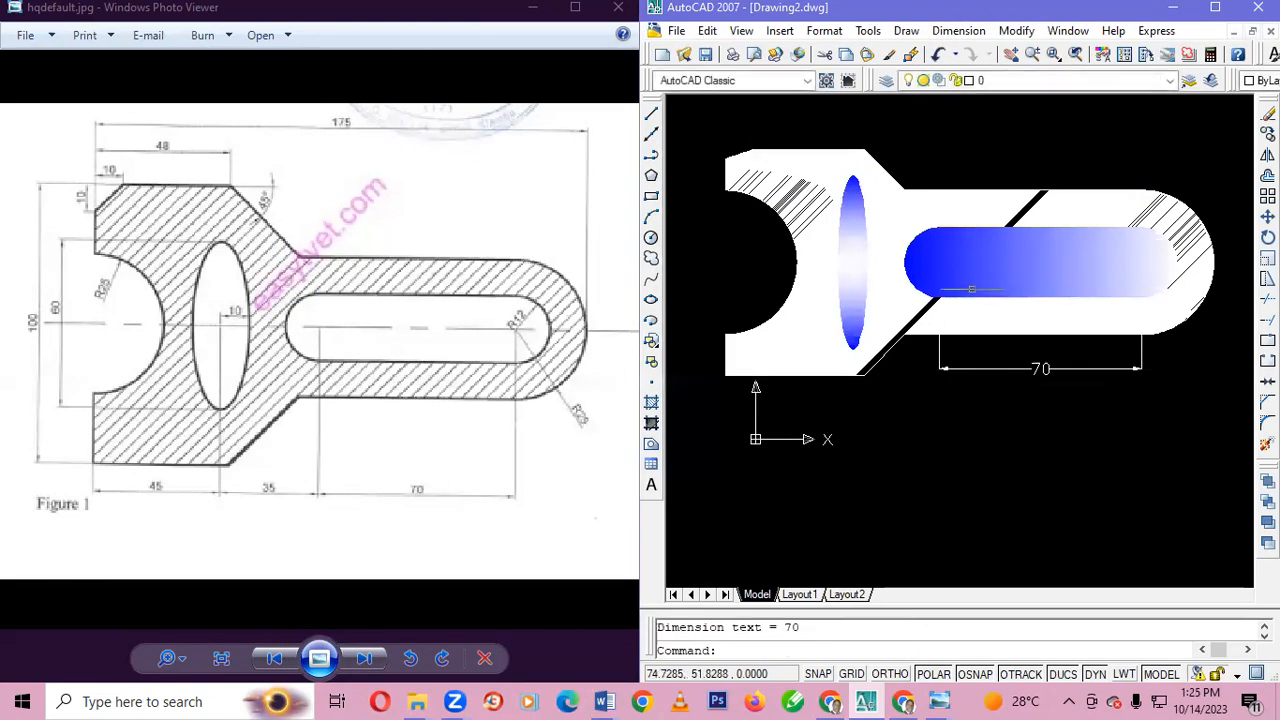
- Try a radius dimension on the slot's right end arc with its text inside the slot, and undo it
{"action": "left_click", "coordinate": [914, 256]}
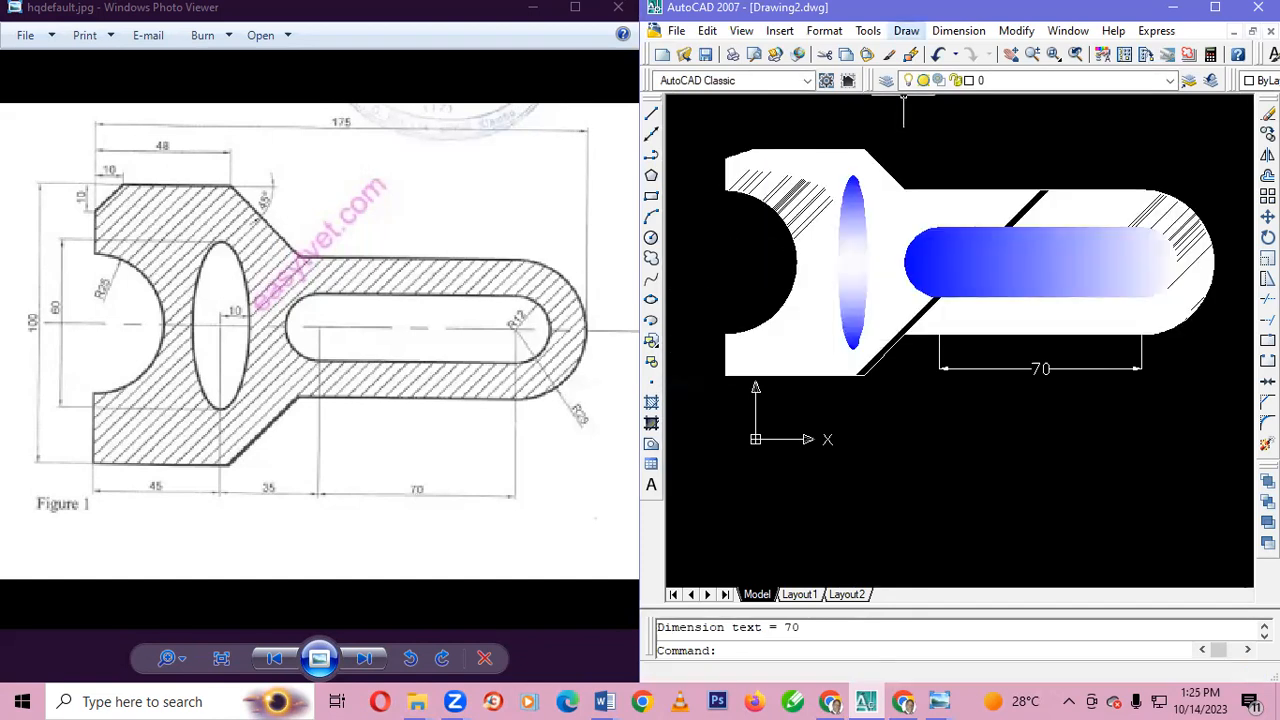
{"action": "left_click", "coordinate": [906, 30]}
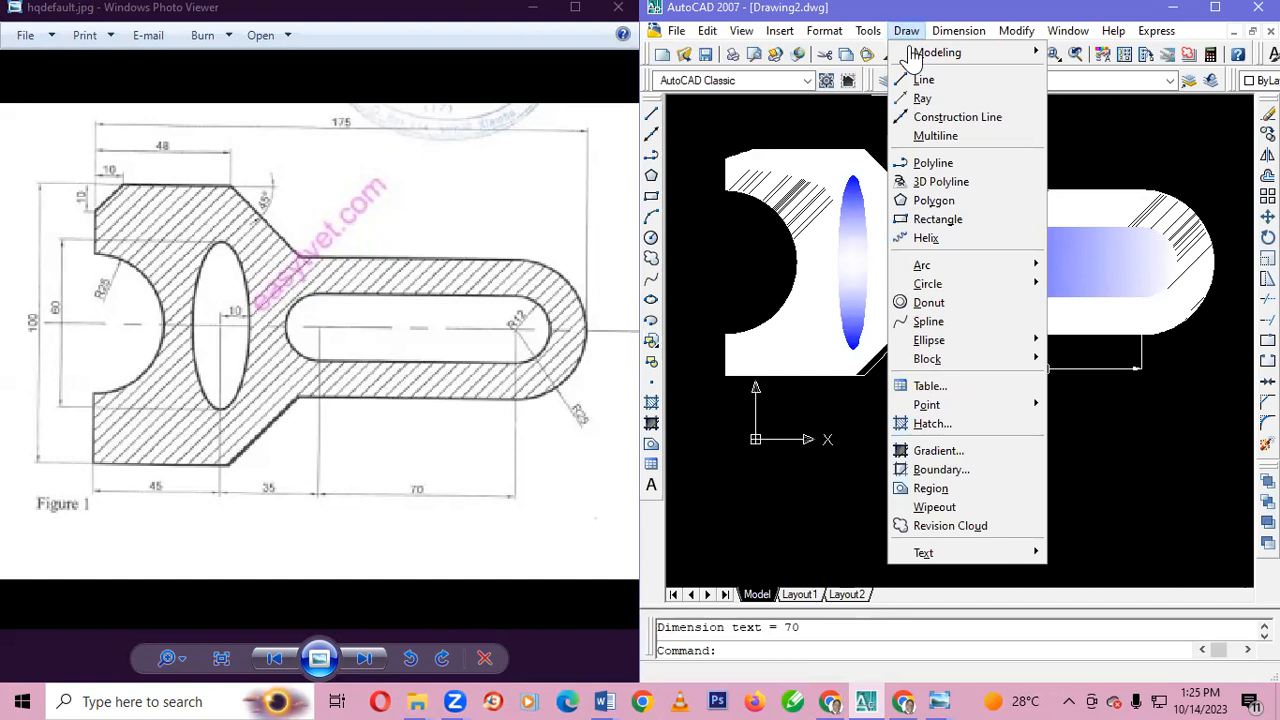
{"action": "mouse_move", "coordinate": [958, 30]}
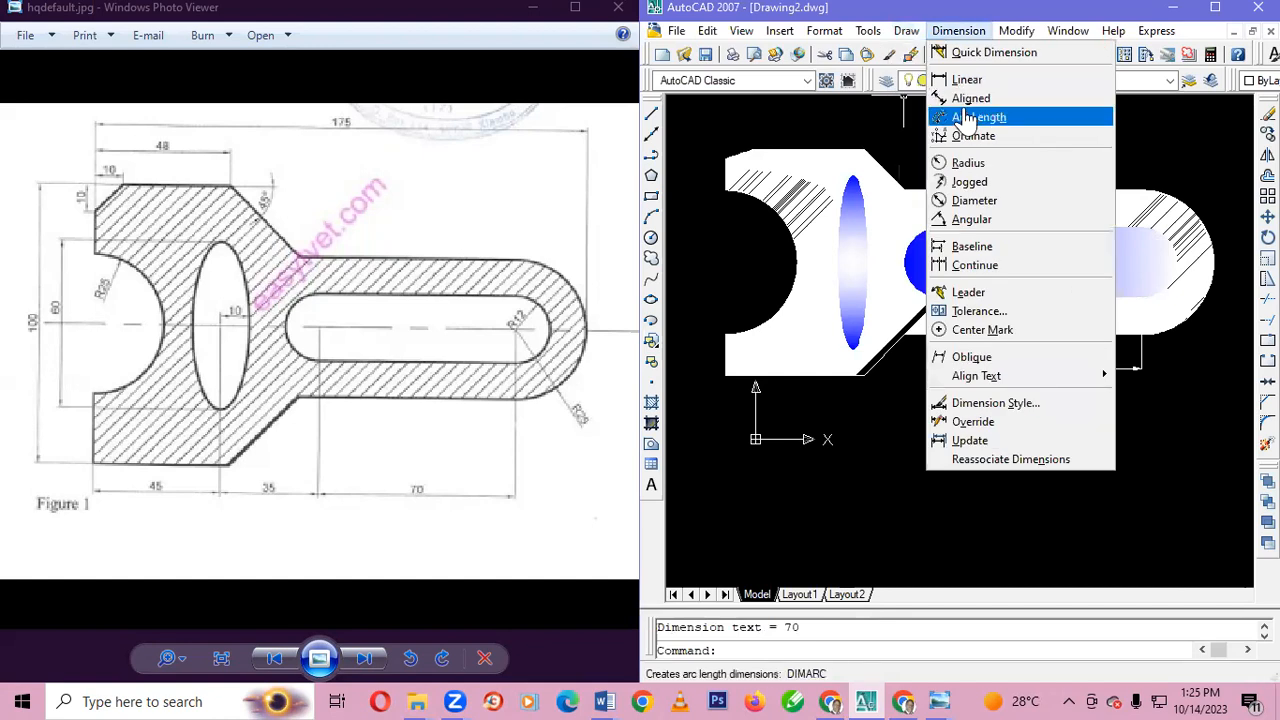
{"action": "left_click", "coordinate": [968, 163]}
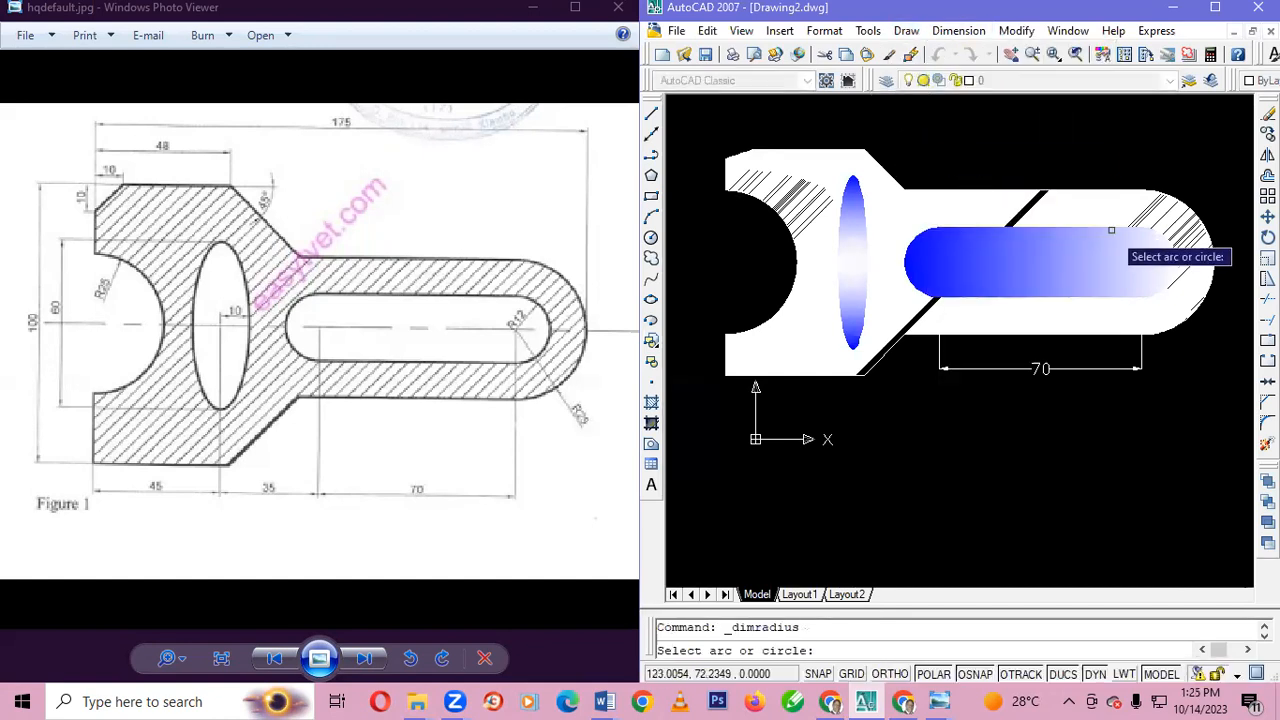
{"action": "left_click", "coordinate": [1168, 241]}
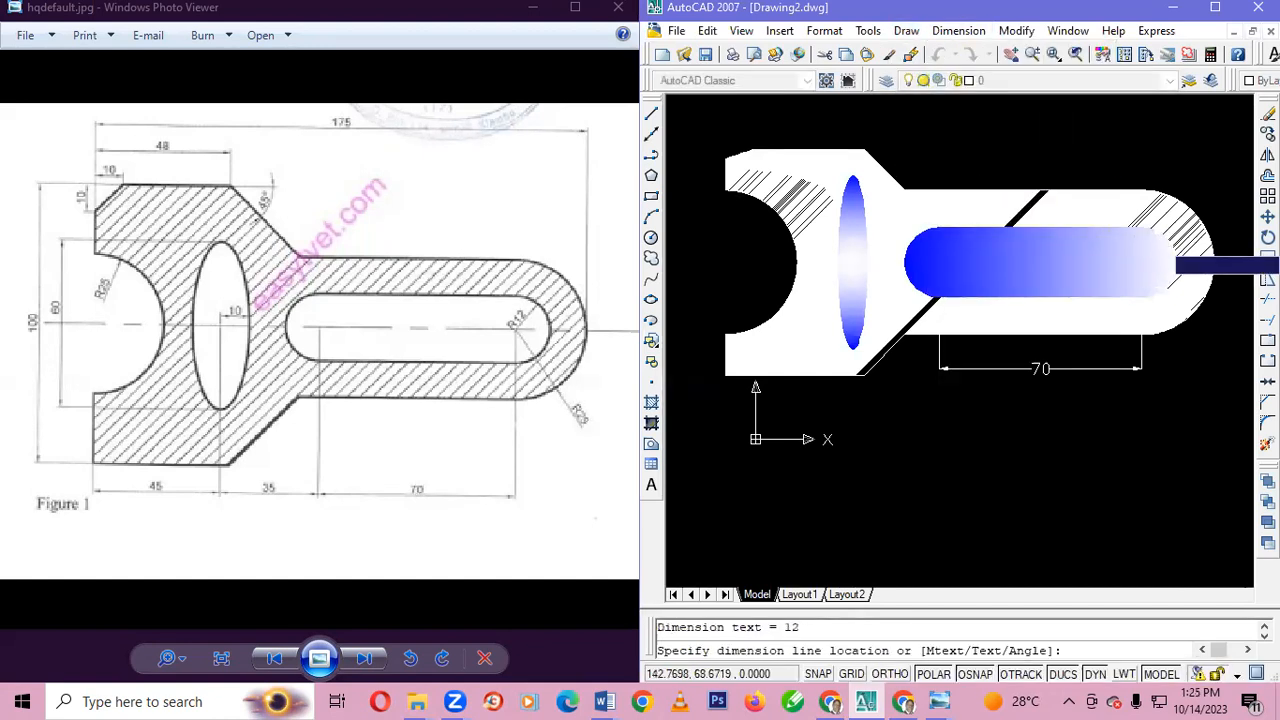
{"action": "left_click", "coordinate": [1138, 262]}
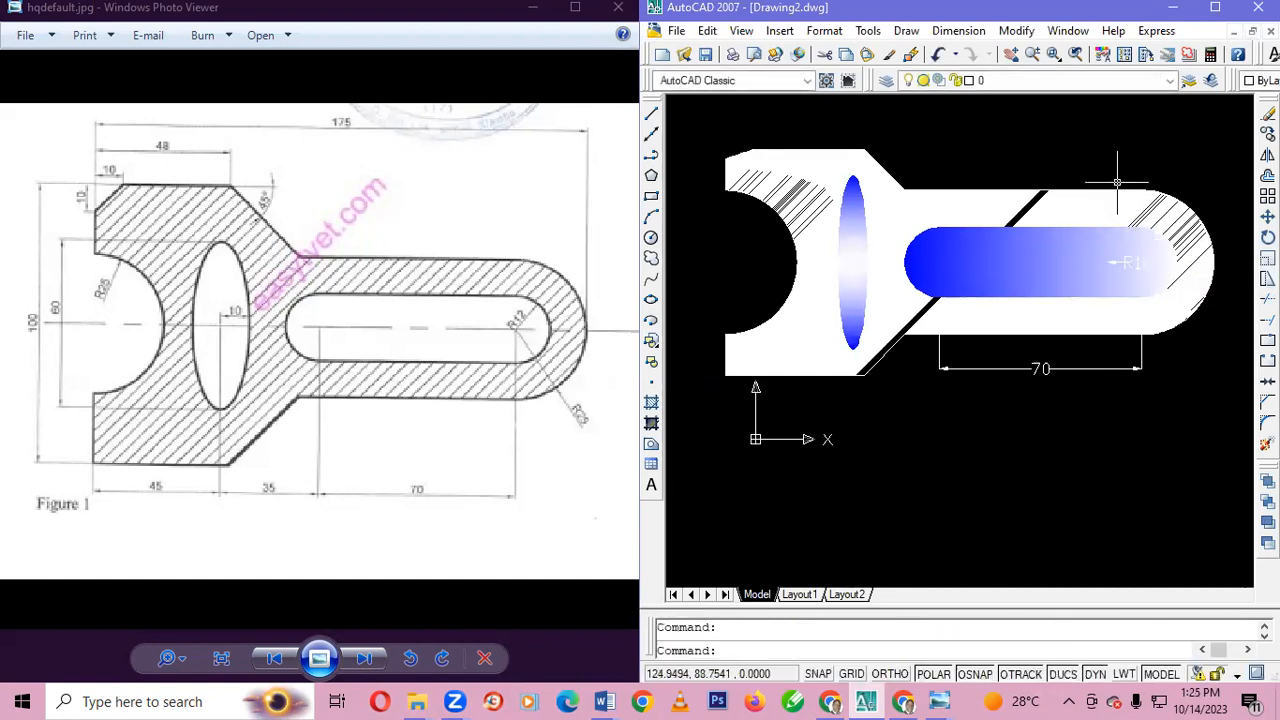
{"action": "key", "text": "ctrl+z"}
- Try a vertical aligned dimension inside the slot's right end, between the arc's center and its upper end, and undo it
{"action": "left_click", "coordinate": [958, 30]}
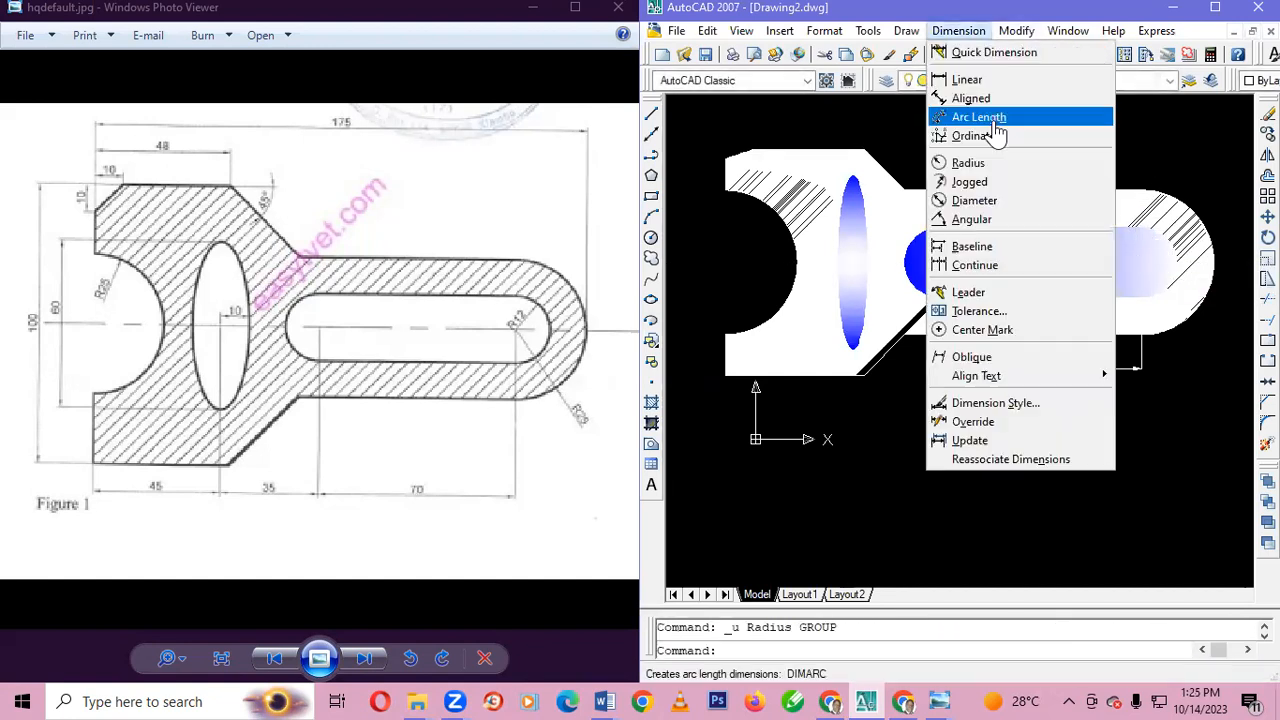
{"action": "left_click", "coordinate": [975, 99]}
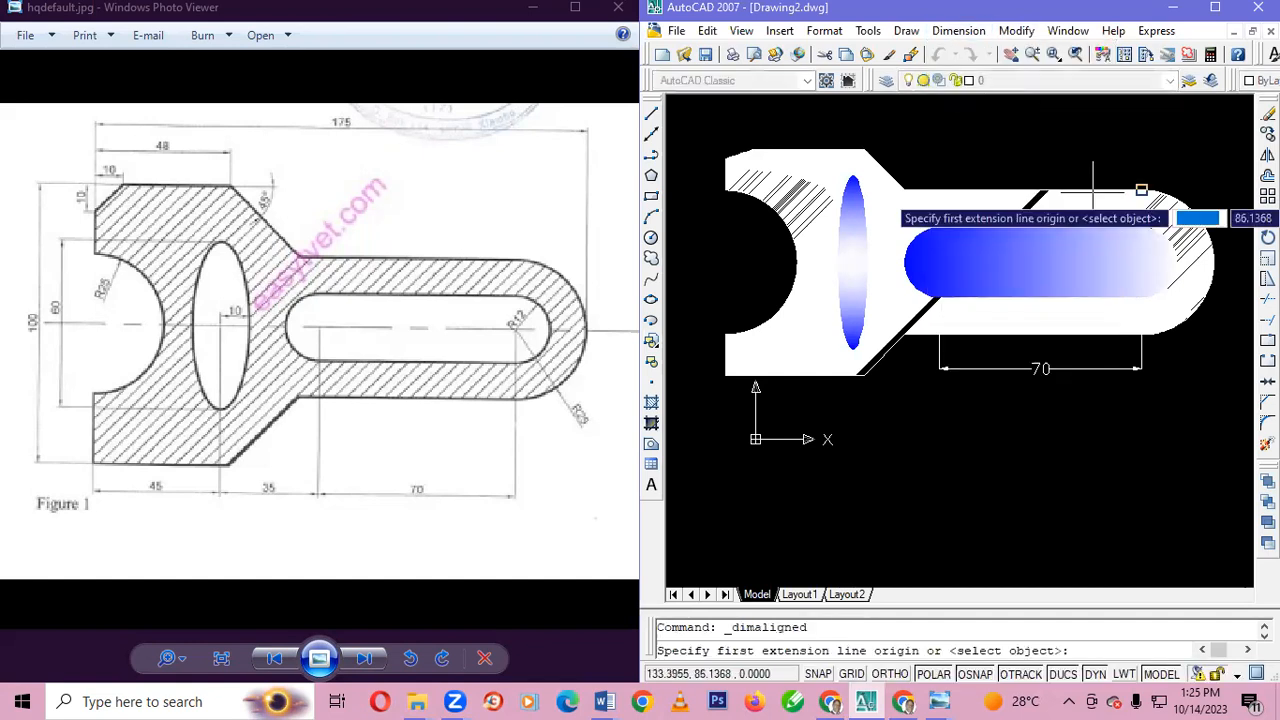
{"action": "left_click", "coordinate": [1162, 245]}
{"action": "left_click", "coordinate": [1162, 228]}
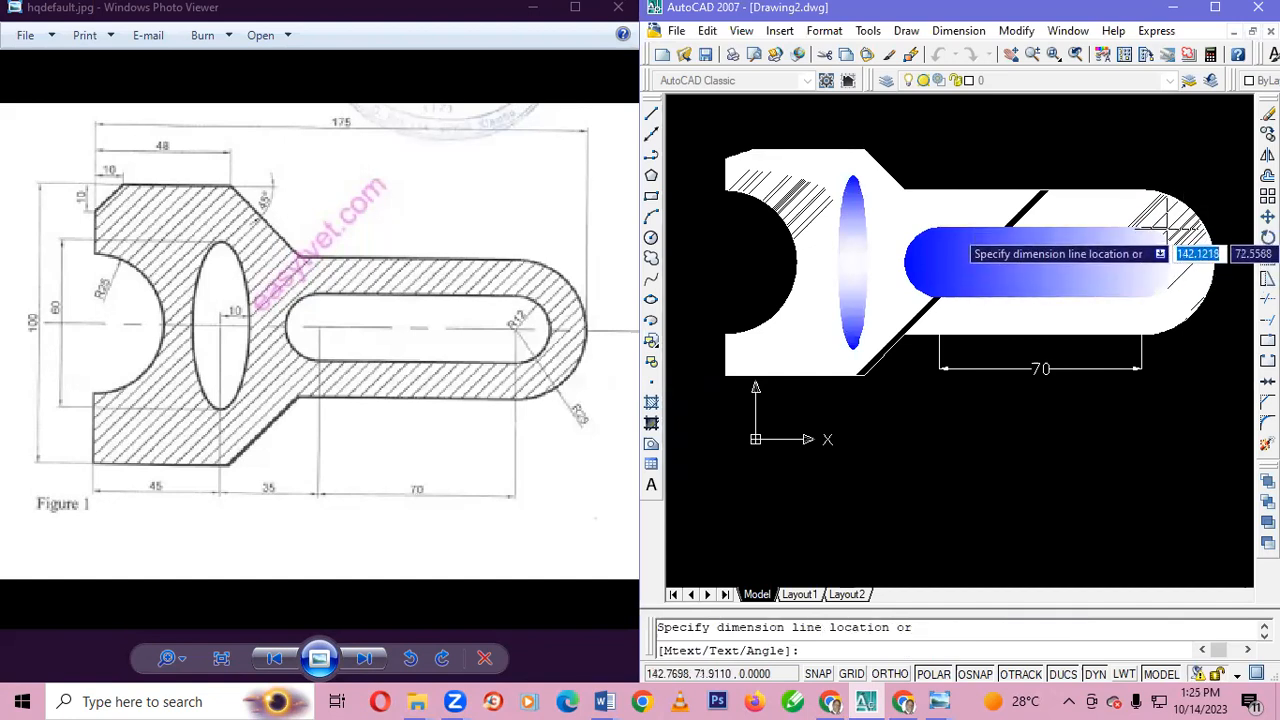
{"action": "left_click", "coordinate": [1173, 240]}
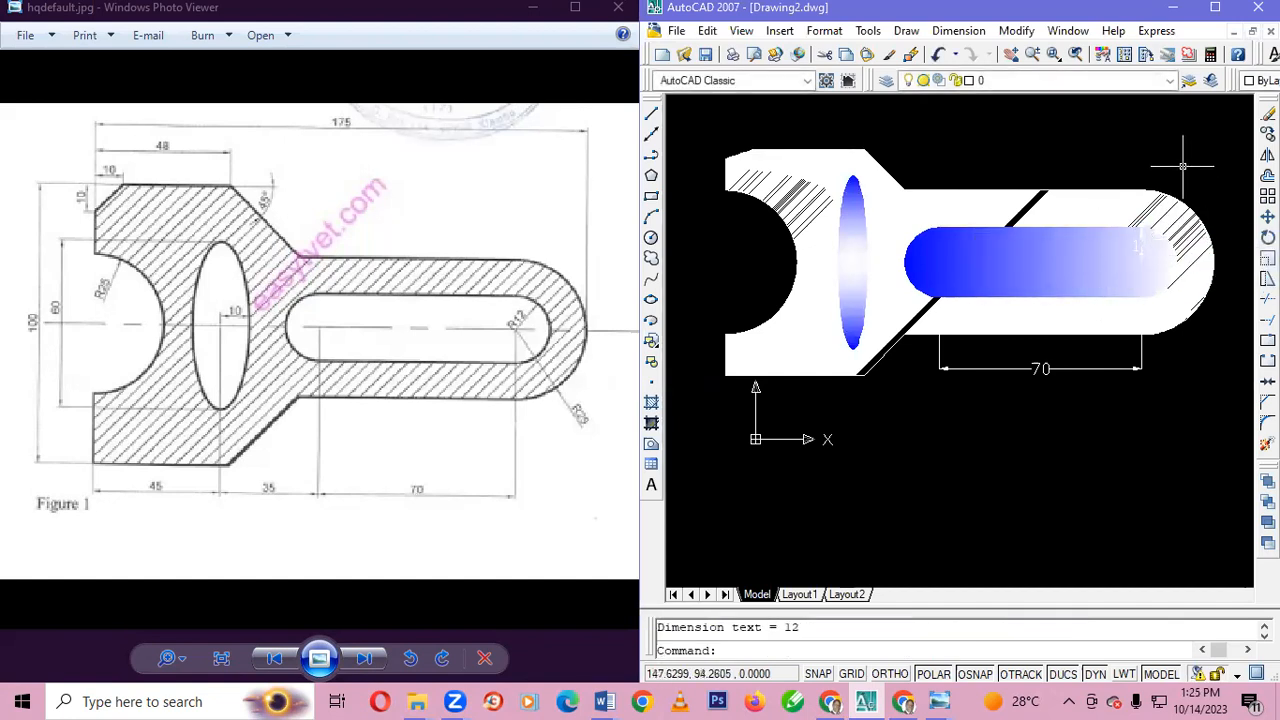
{"action": "scroll", "coordinate": [1142, 208], "scroll_direction": "up", "scroll_amount": 2}
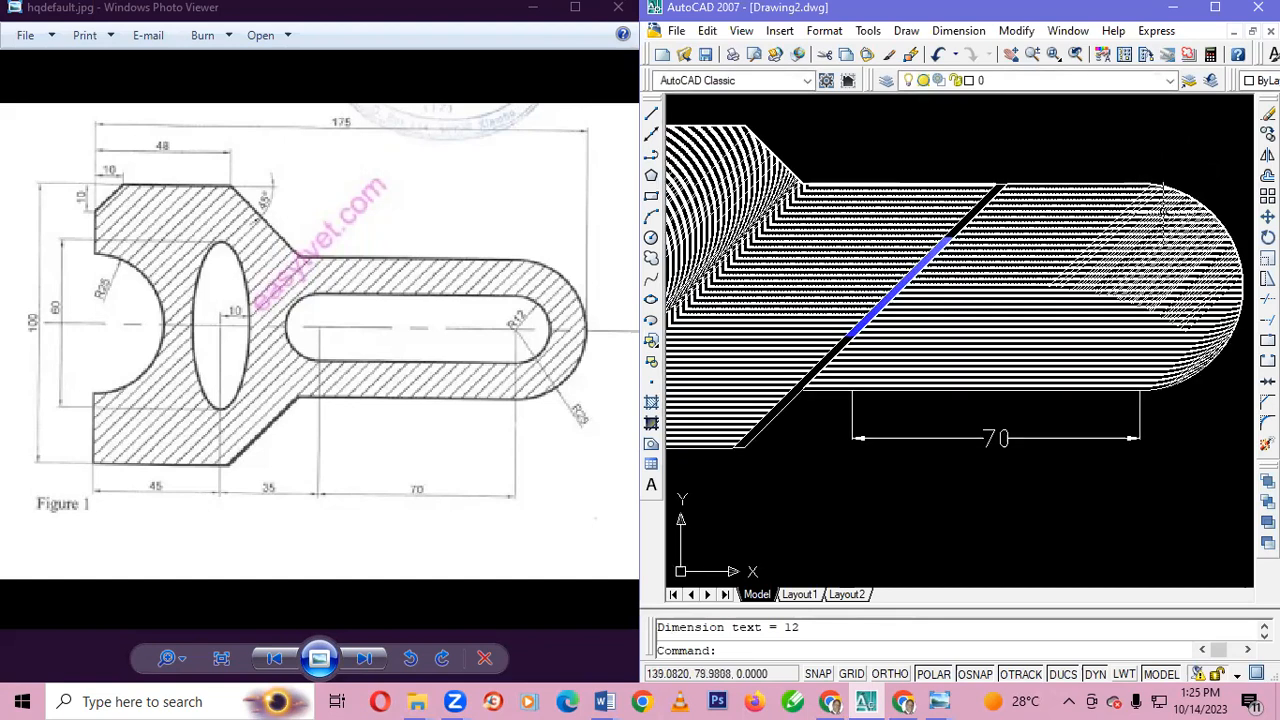
{"action": "scroll", "coordinate": [1160, 205], "scroll_direction": "down", "scroll_amount": 2}
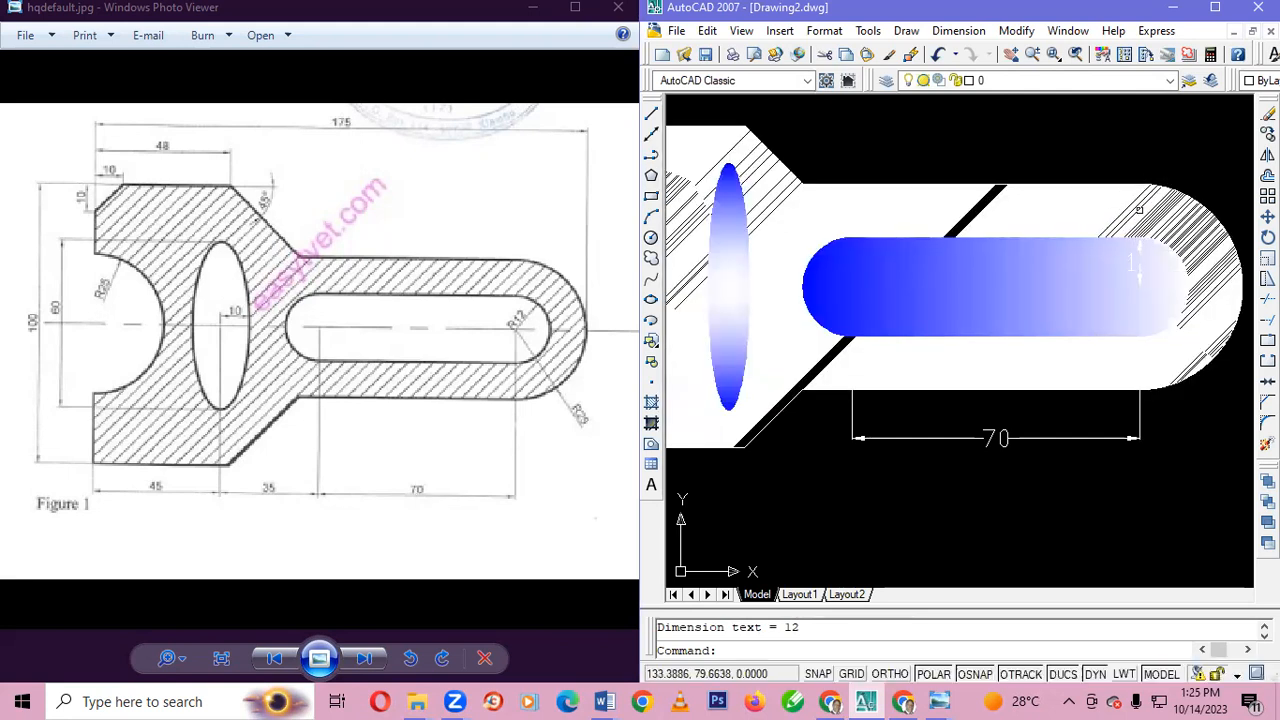
{"action": "scroll", "coordinate": [1138, 210], "scroll_direction": "down", "scroll_amount": 1}
{"action": "key", "text": "ctrl+z"}
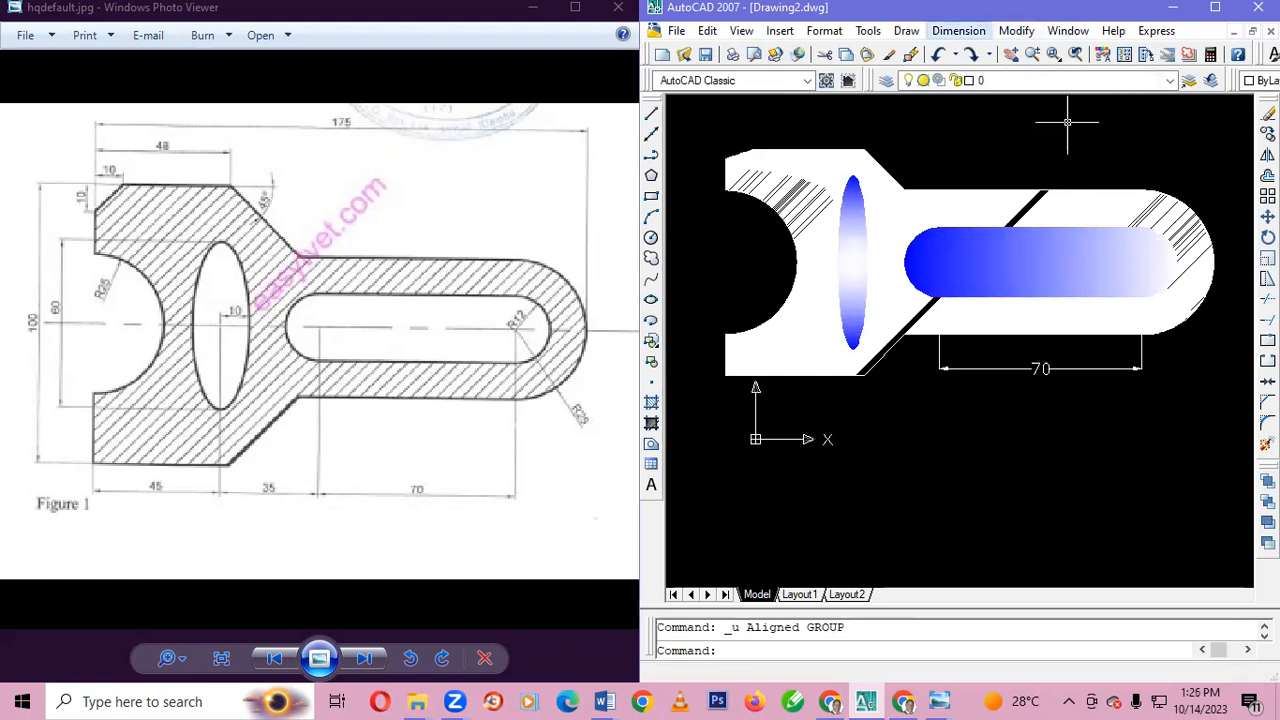
- Add a radius dimension to the slot's right end arc, placing its text above the arm
{"action": "left_click", "coordinate": [958, 30]}
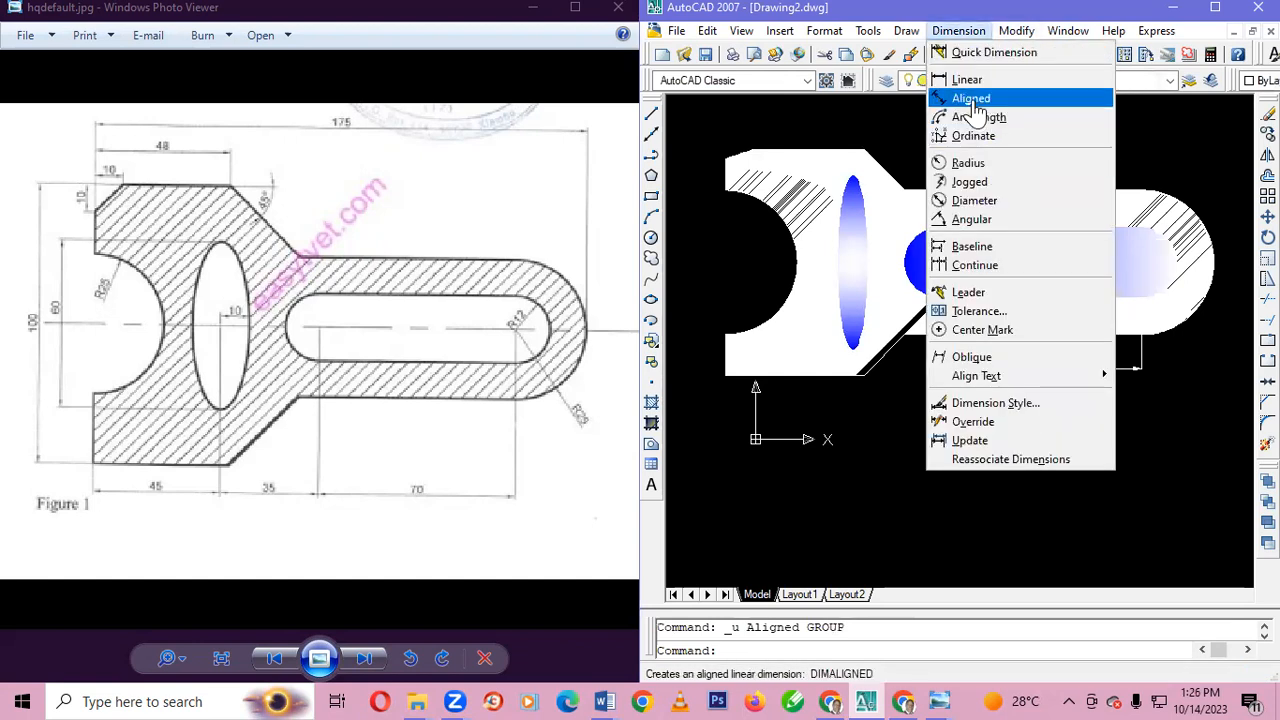
{"action": "left_click", "coordinate": [968, 163]}
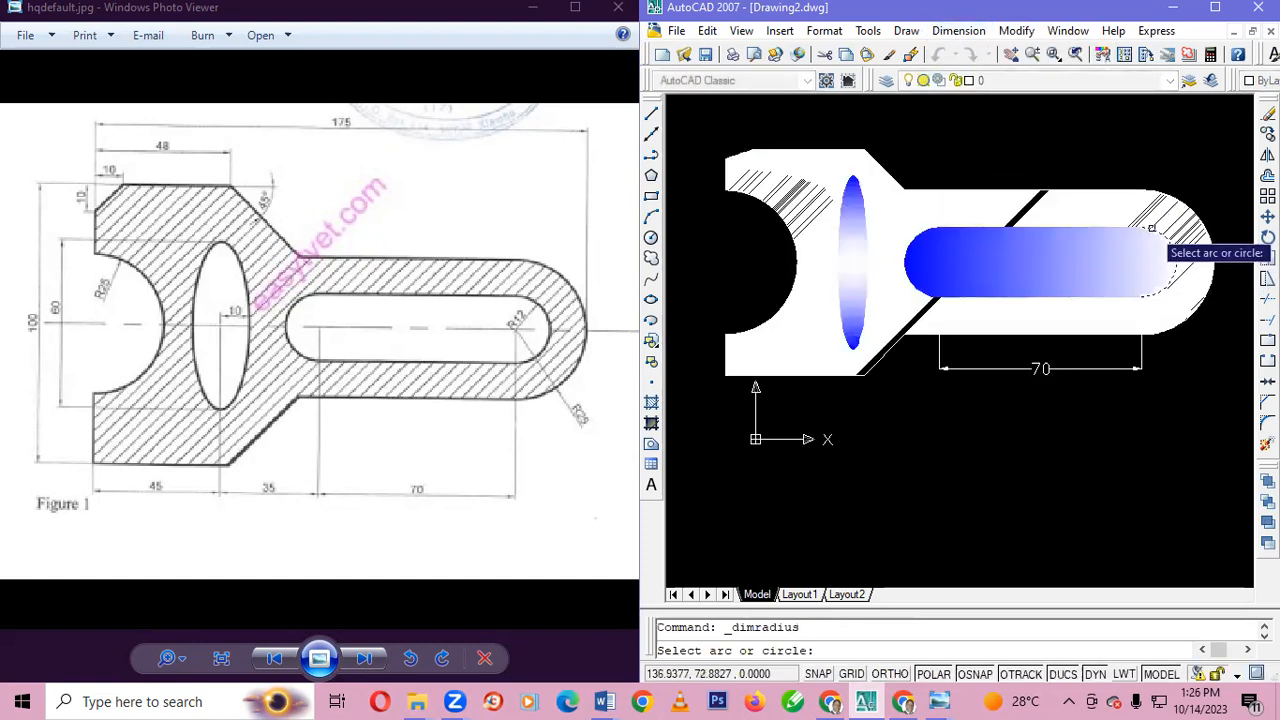
{"action": "left_click", "coordinate": [1170, 258]}
{"action": "left_click", "coordinate": [1131, 154]}
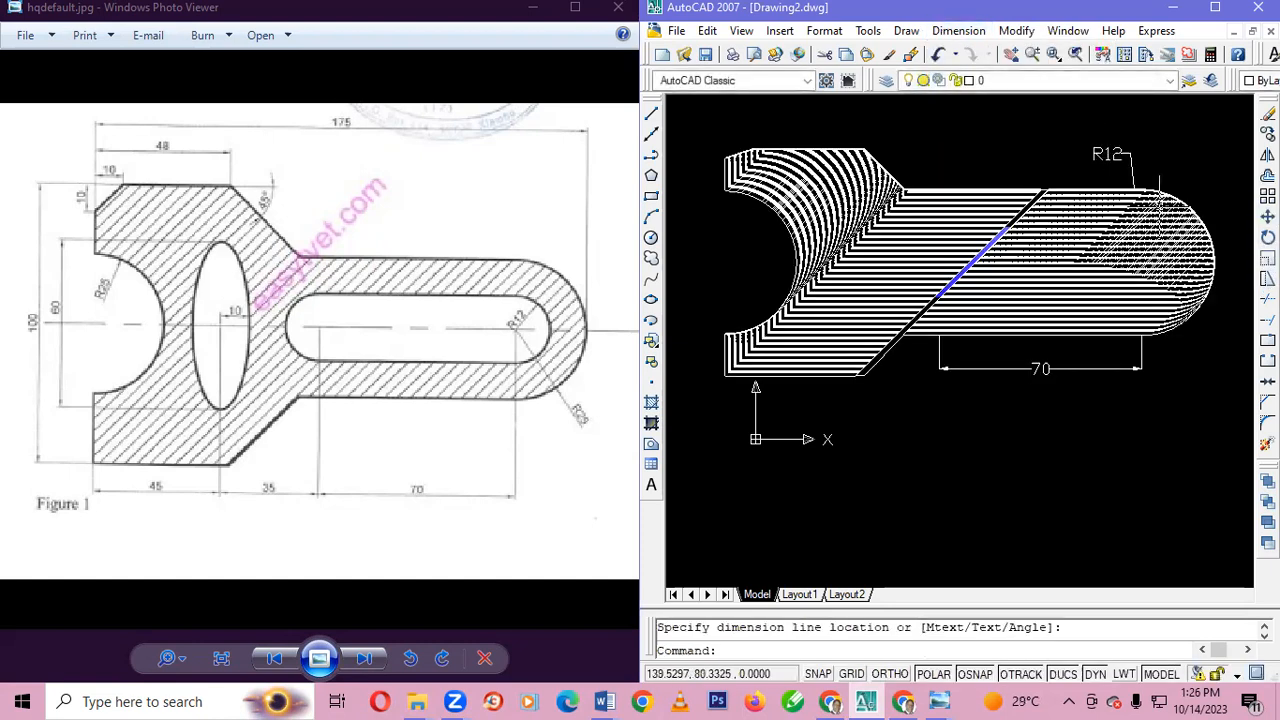
- Add a radius dimension to the arm's outer rounded end, placing its text outside, beyond the upper right of the arc
{"action": "left_click", "coordinate": [958, 30]}
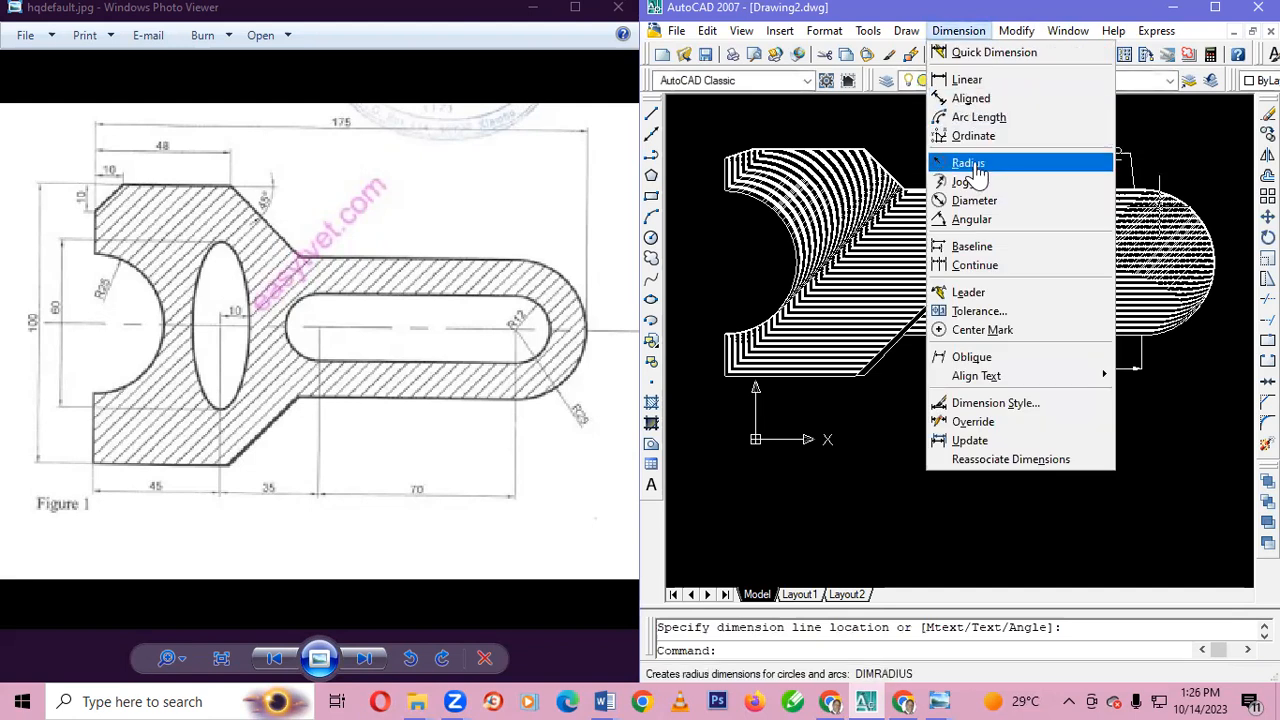
{"action": "left_click", "coordinate": [968, 163]}
{"action": "left_click", "coordinate": [1210, 234]}
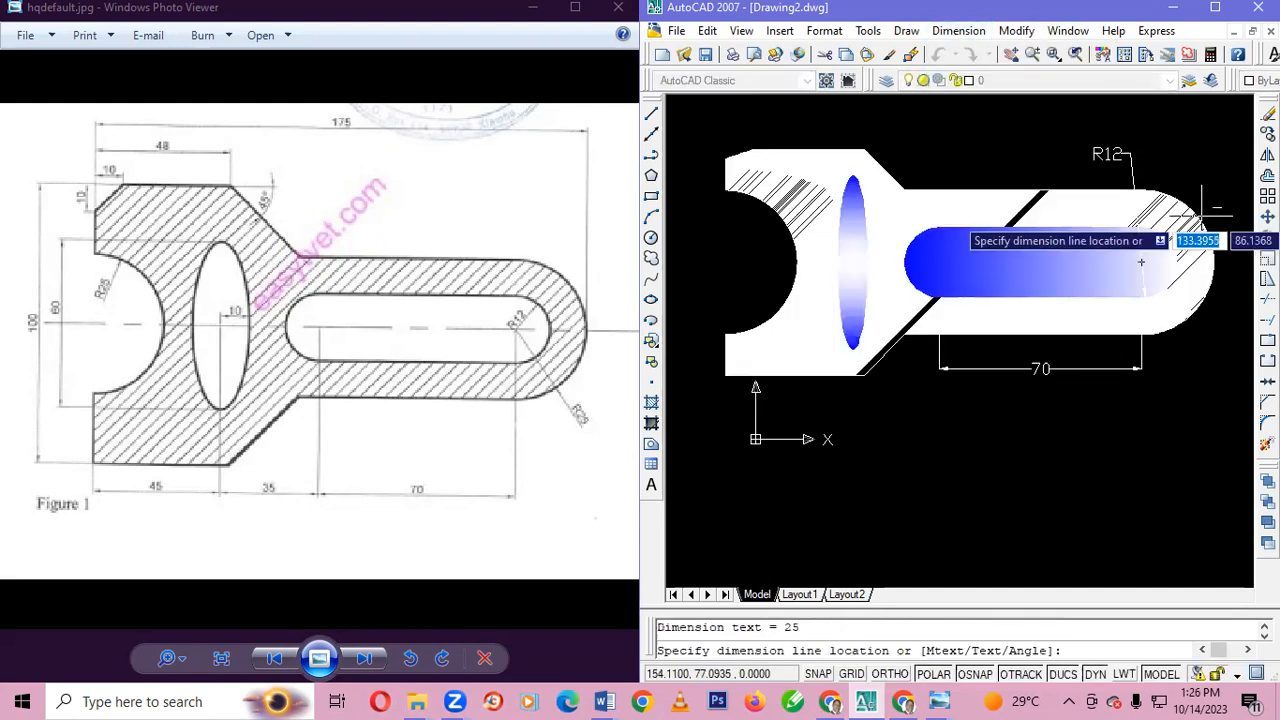
{"action": "left_click", "coordinate": [1141, 262]}
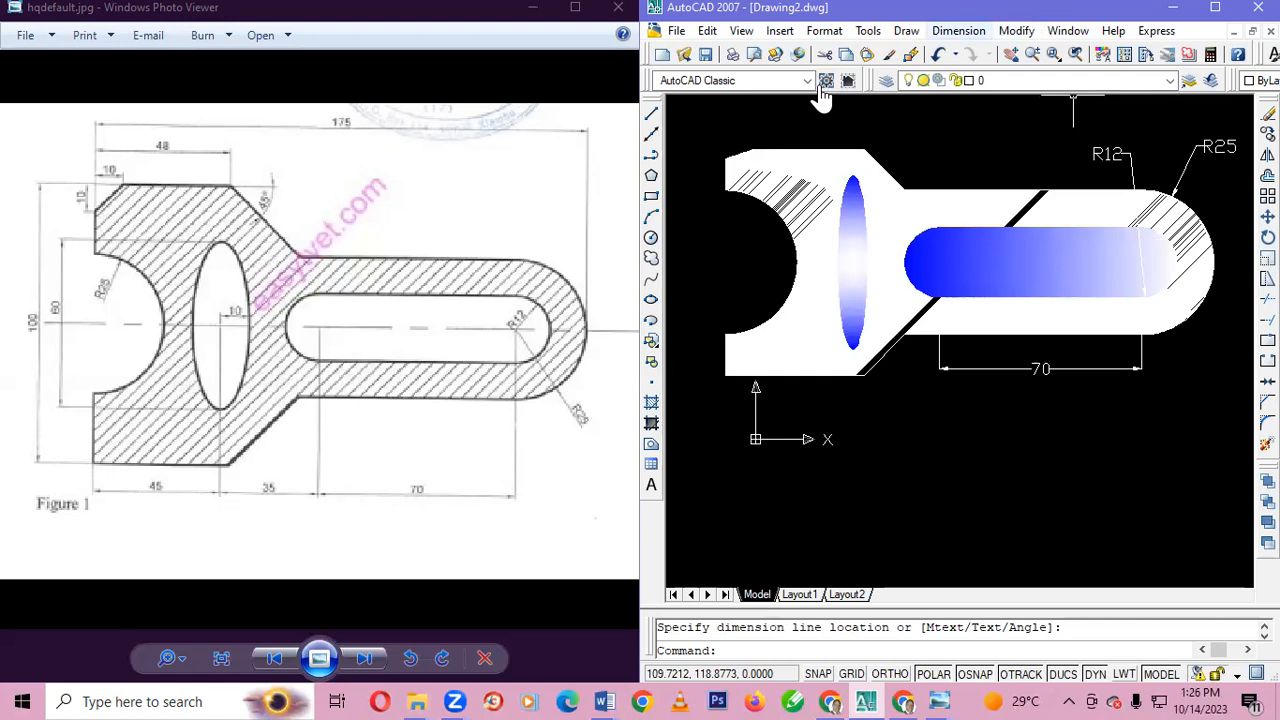
{"action": "left_click", "coordinate": [958, 30]}
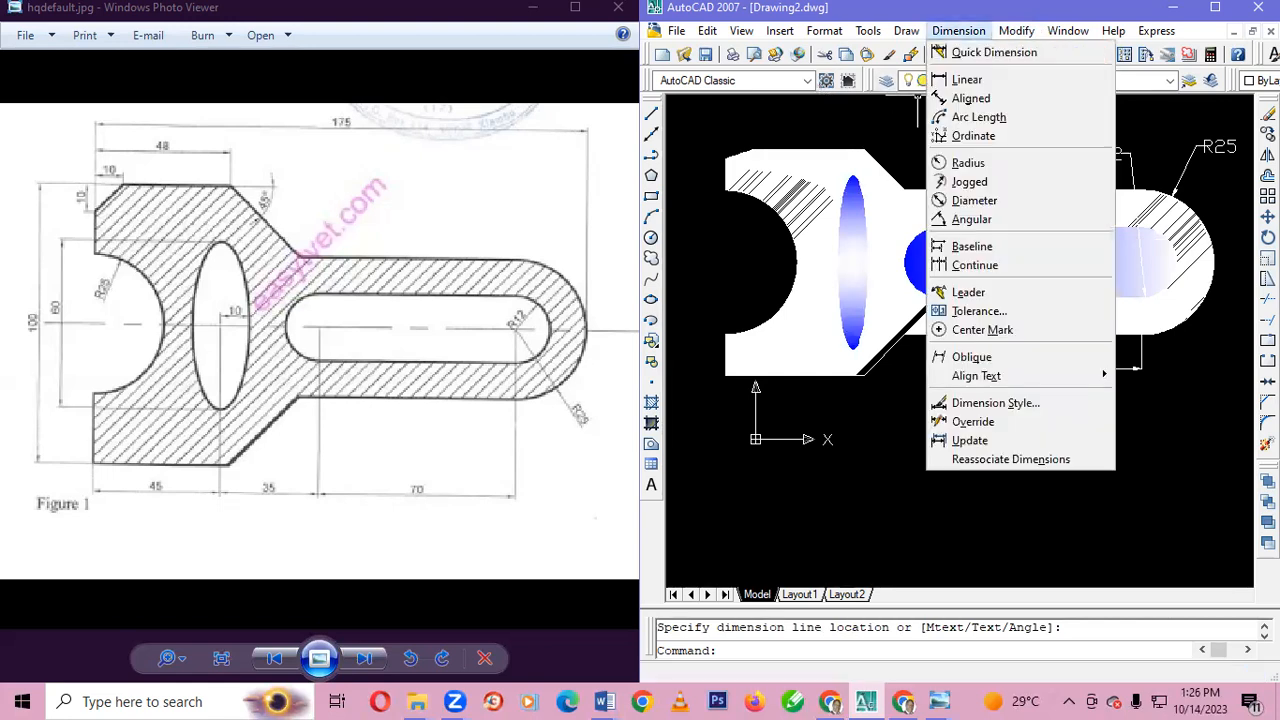
{"action": "left_click", "coordinate": [968, 99]}
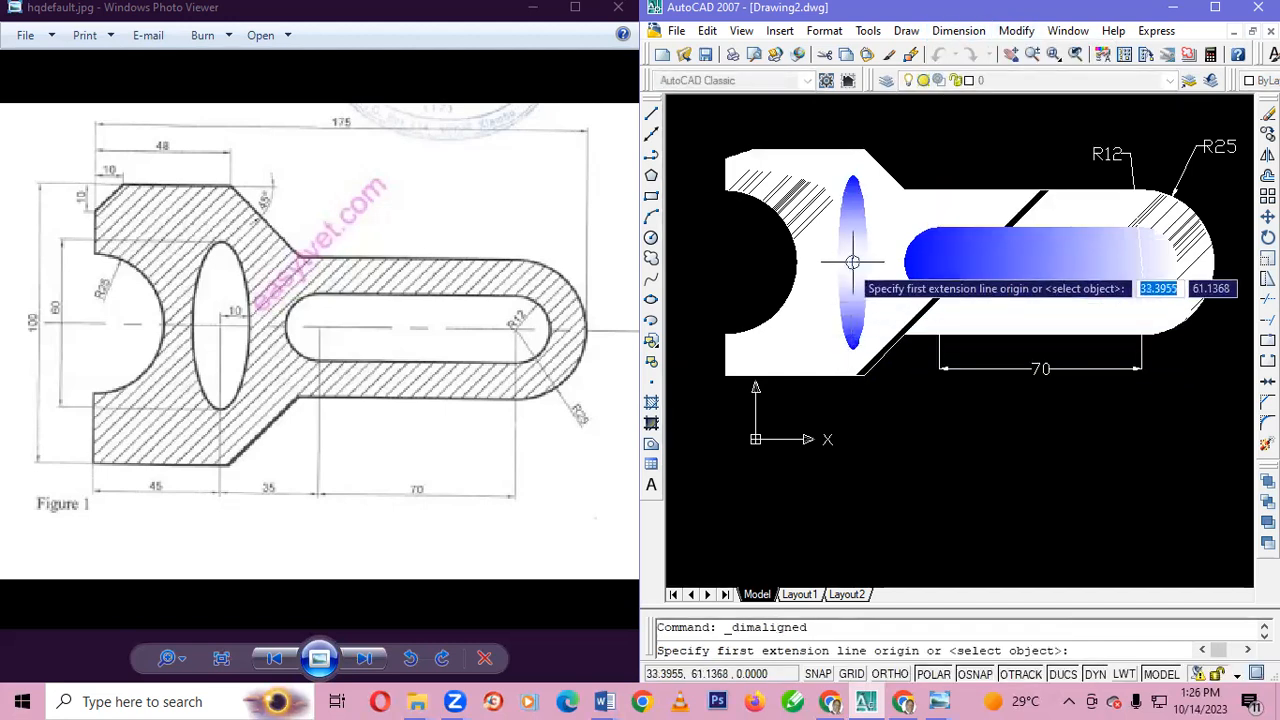
{"action": "key", "text": "Escape"}
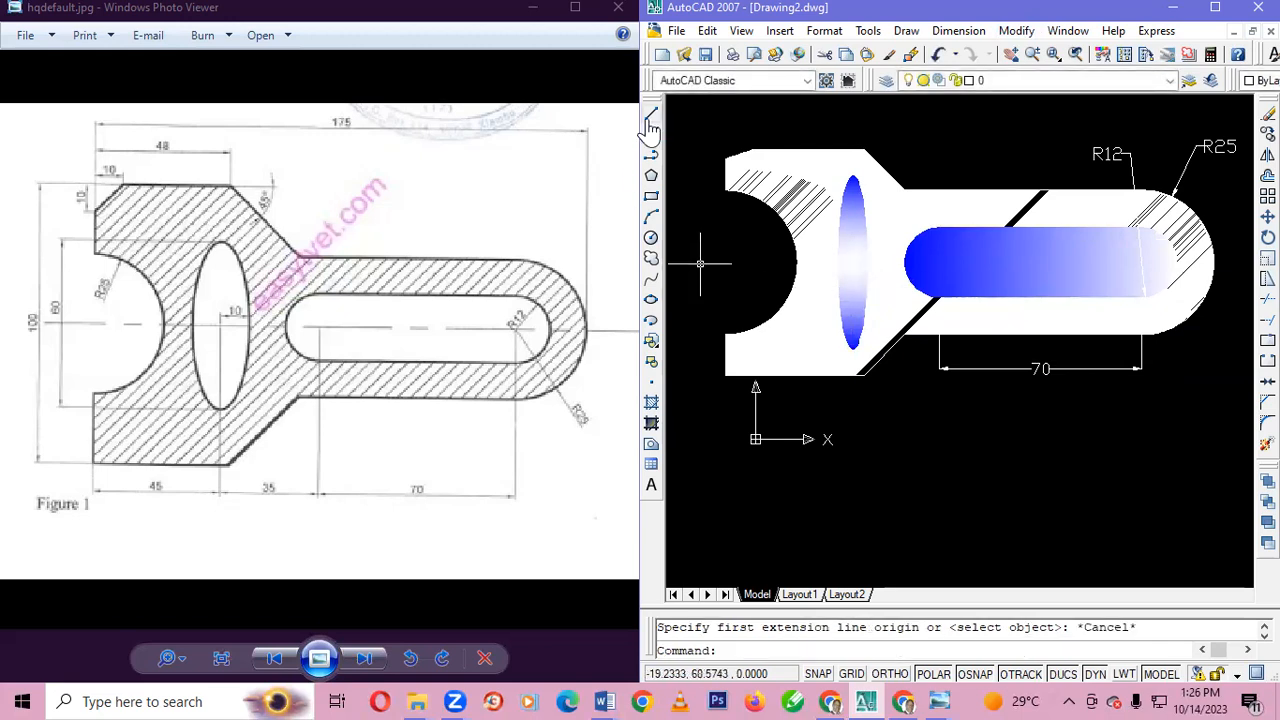
- Draw a vertical line through the ellipse, from its center down to the lowest point and up to the highest point
{"action": "left_click", "coordinate": [650, 116]}
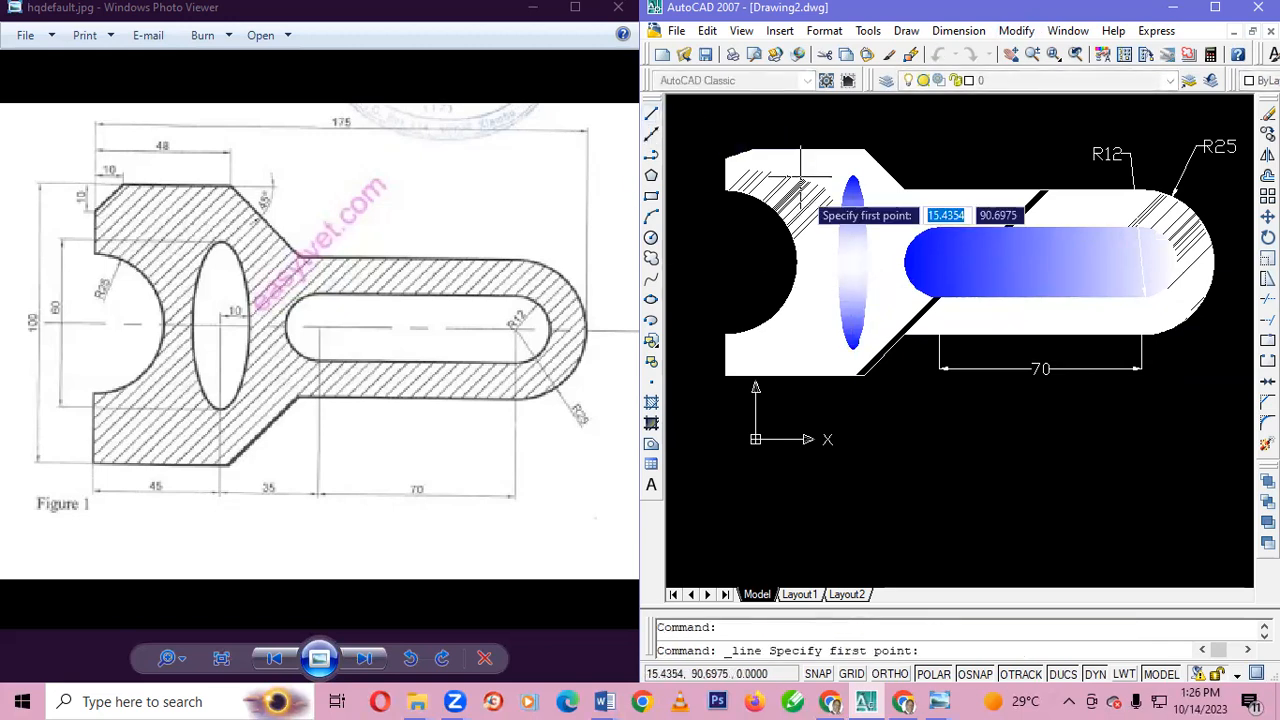
{"action": "left_click", "coordinate": [852, 263]}
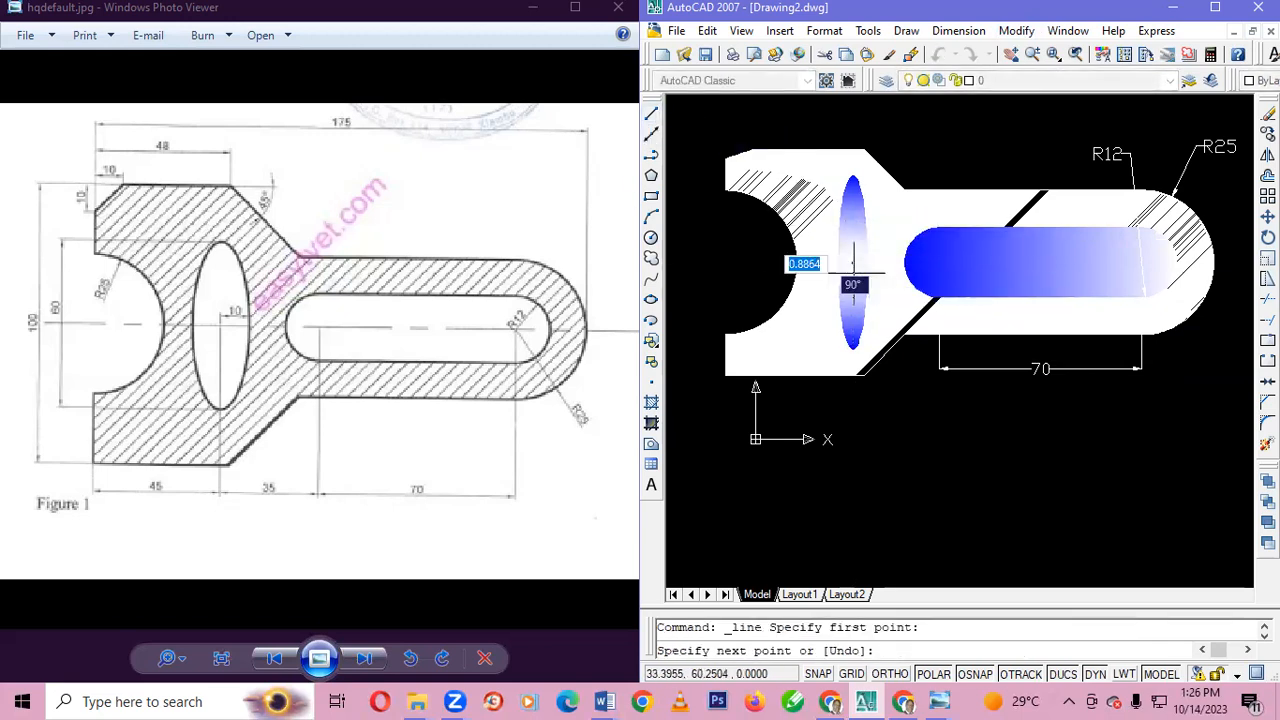
{"action": "left_click", "coordinate": [852, 345]}
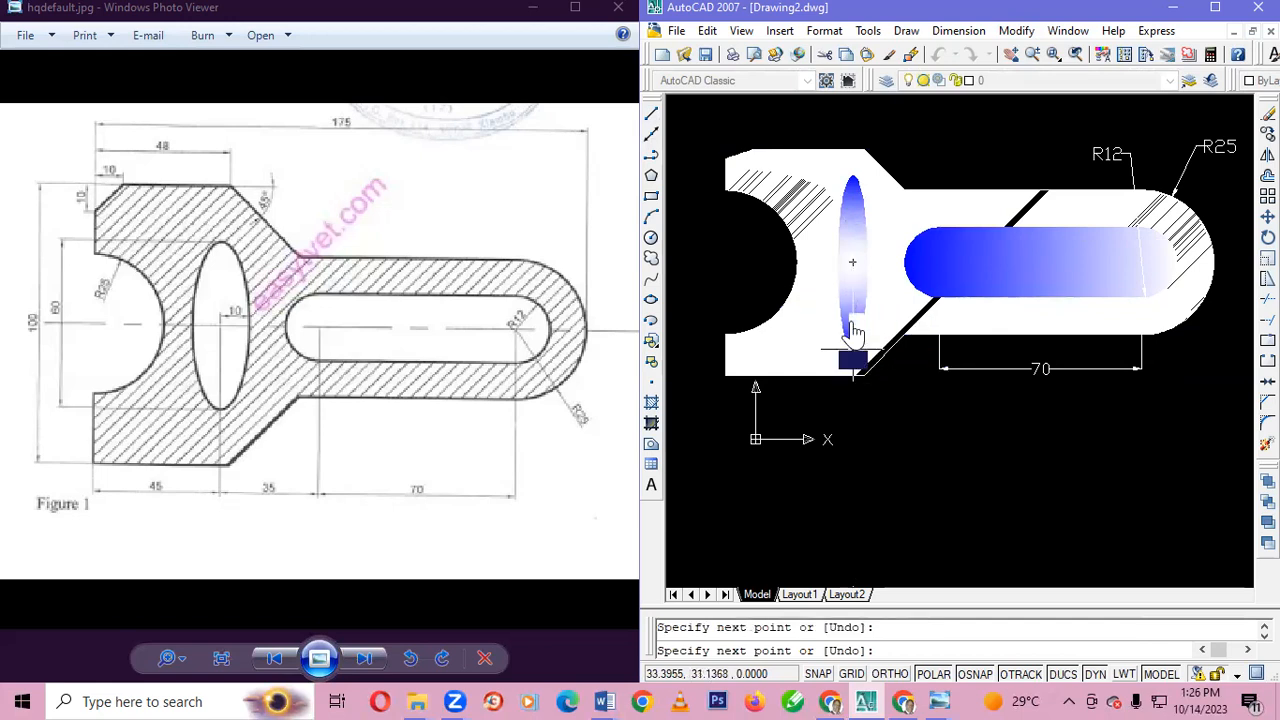
{"action": "left_click", "coordinate": [852, 176]}
{"action": "key", "text": "Escape"}
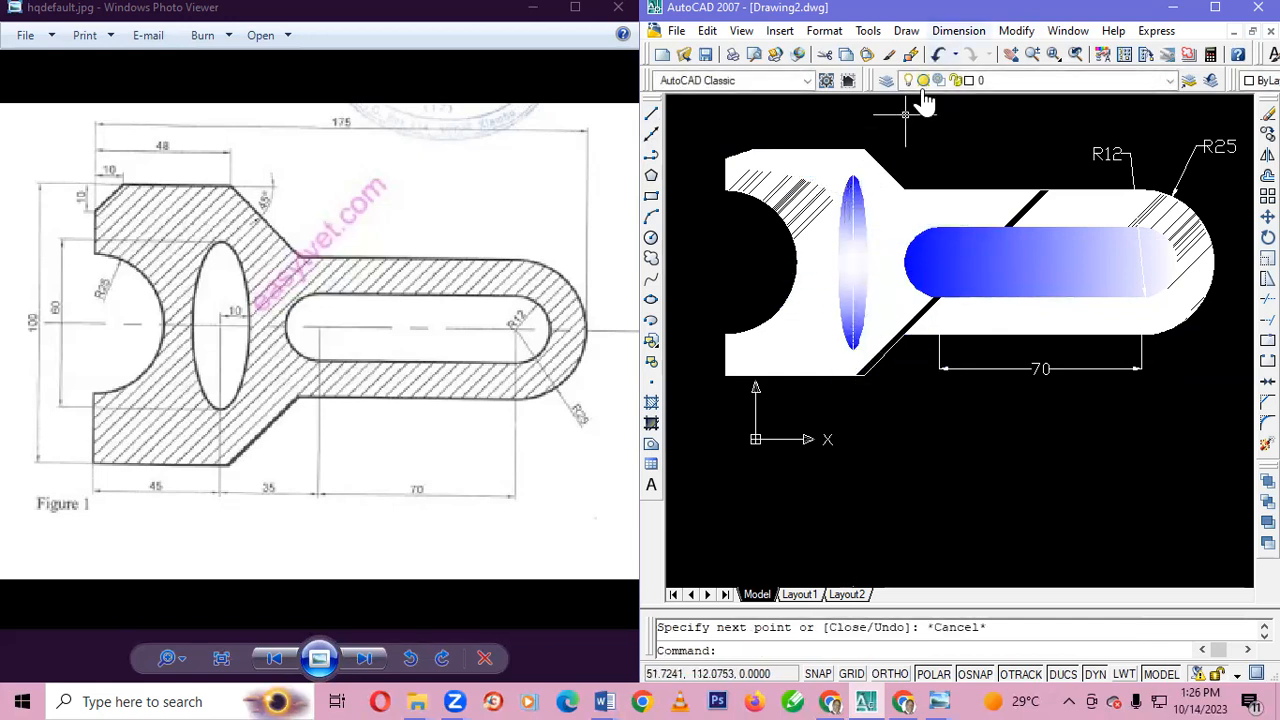
- Add a vertical aligned dimension between the ellipse's highest and lowest points, placing its dimension line outside the plate's left edge
{"action": "left_click", "coordinate": [958, 30]}
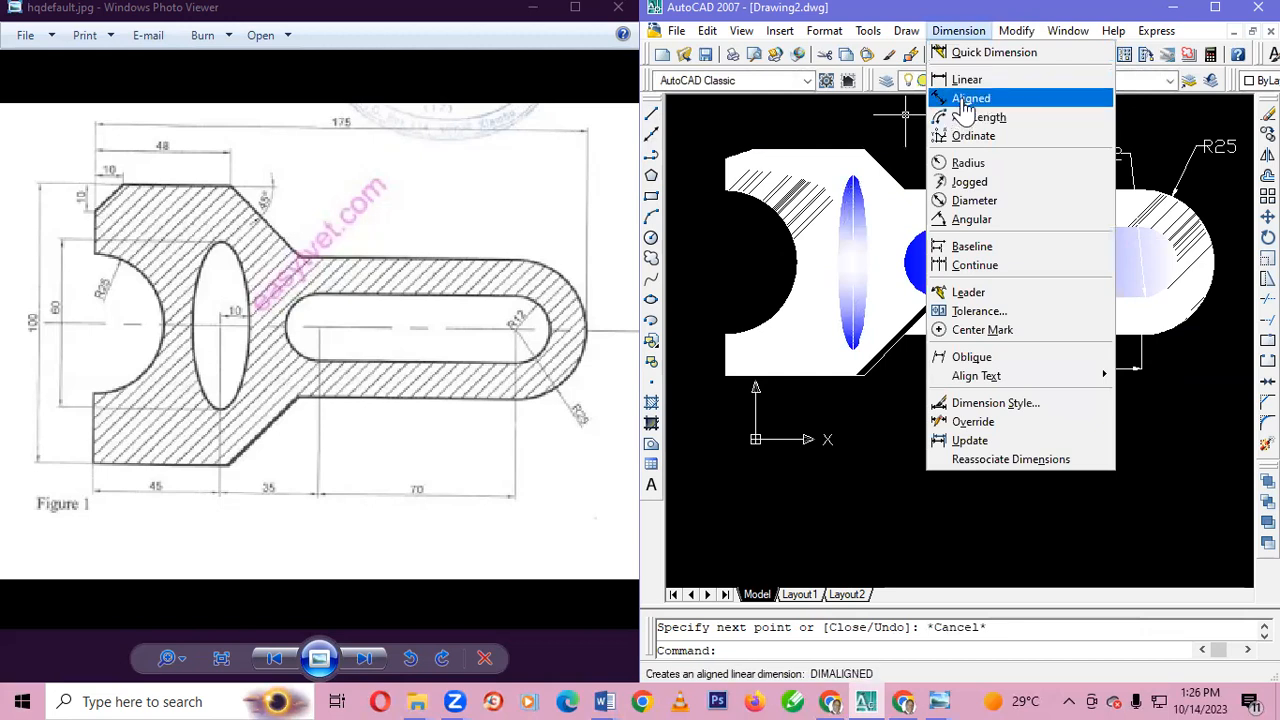
{"action": "left_click", "coordinate": [965, 100]}
{"action": "left_click", "coordinate": [853, 195]}
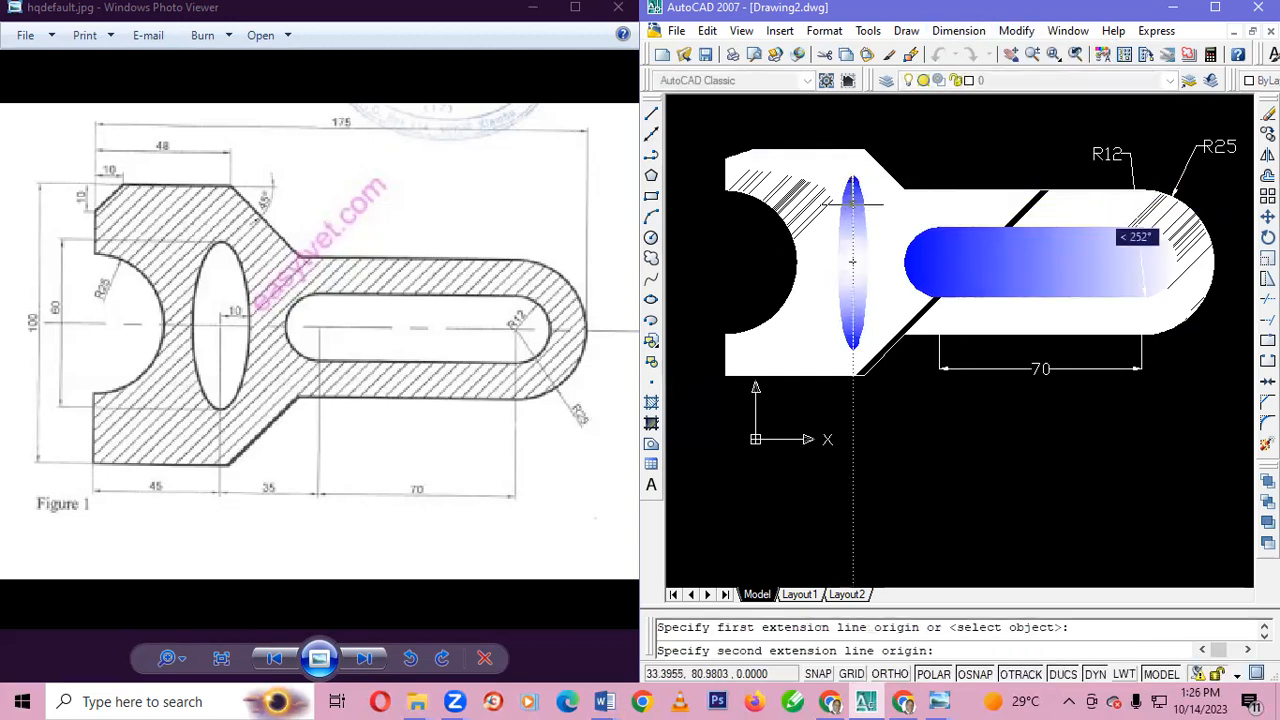
{"action": "left_click", "coordinate": [852, 347]}
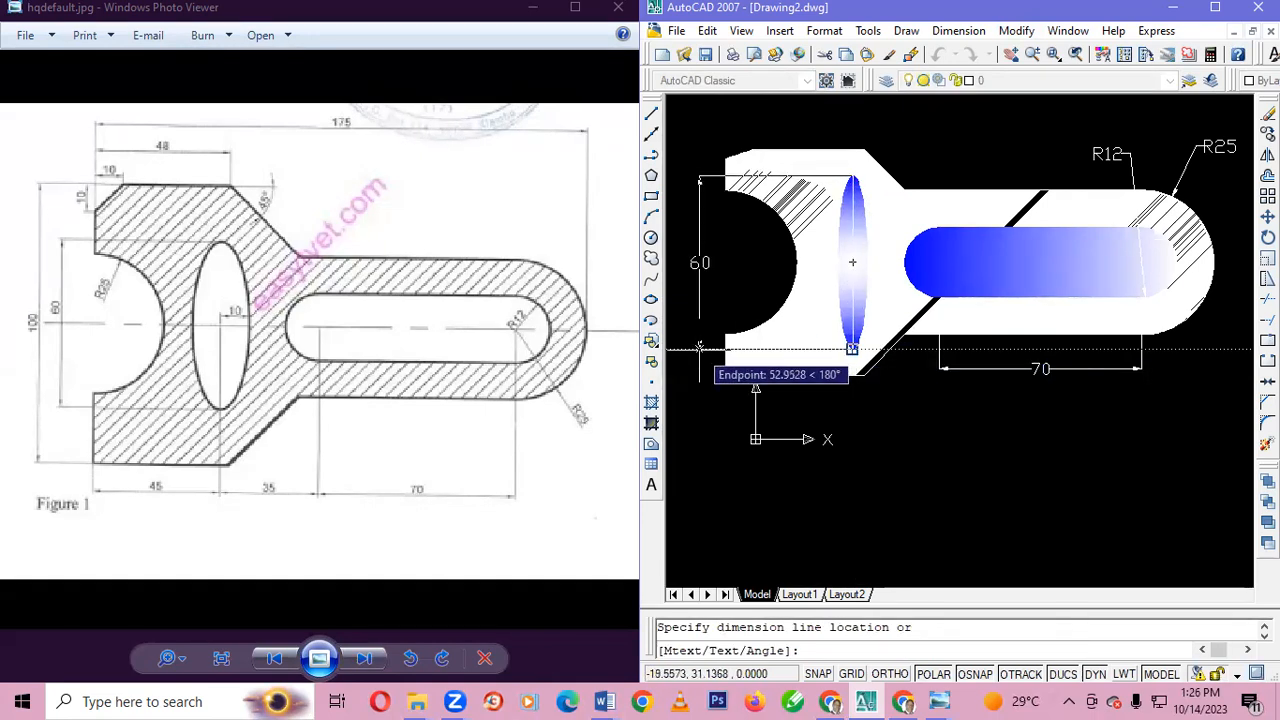
{"action": "left_click", "coordinate": [699, 345]}
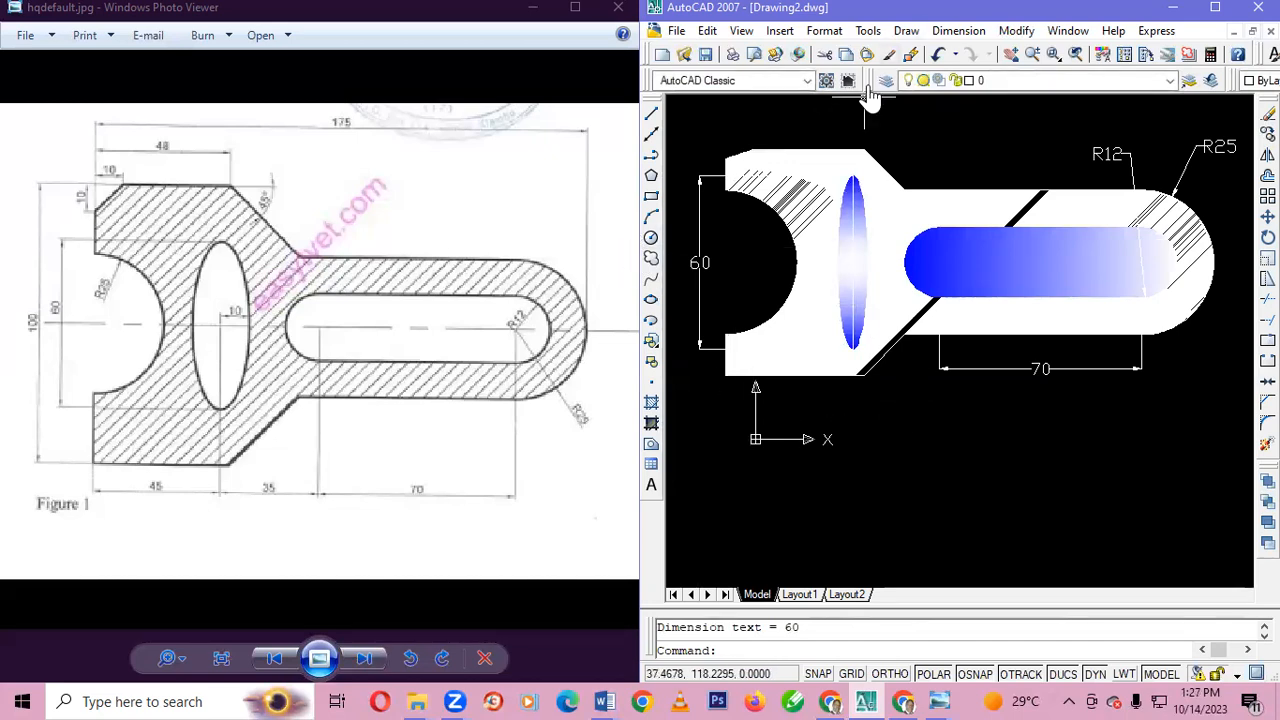
- Add a radius dimension to the semicircular cutout on the plate's left edge, placing its text inside the cutout
{"action": "left_click", "coordinate": [958, 30]}
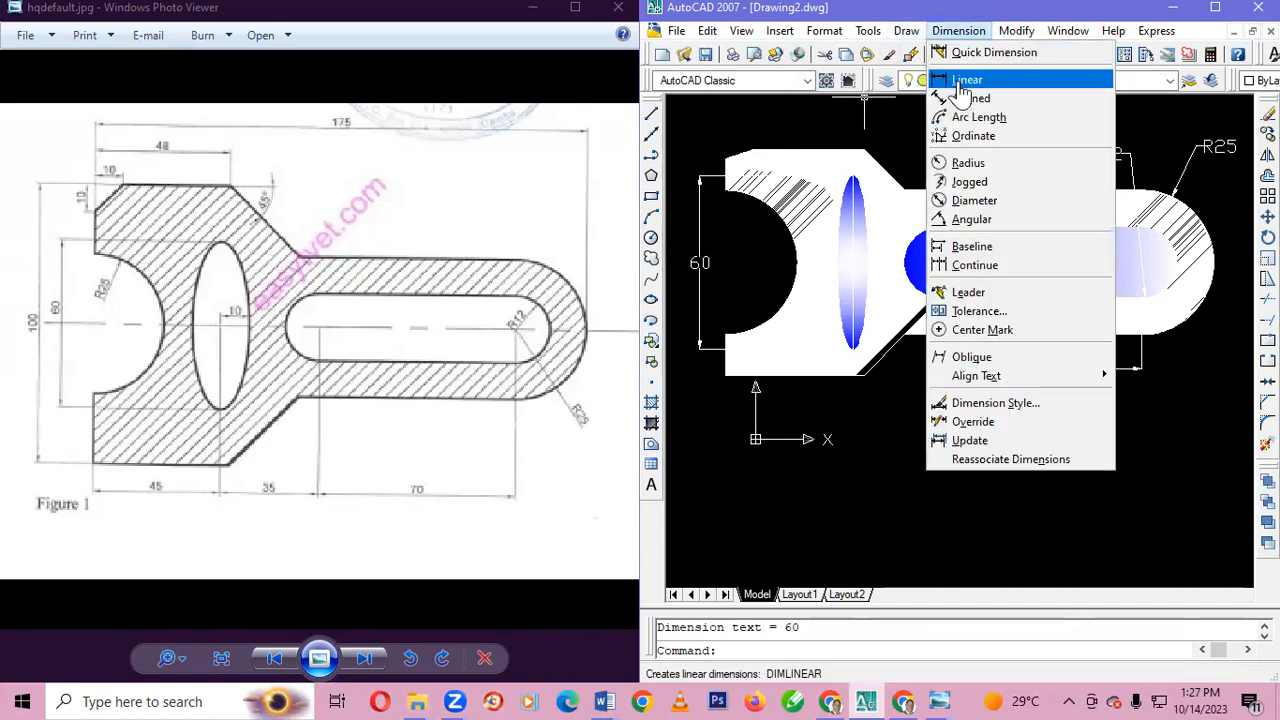
{"action": "left_click", "coordinate": [965, 165]}
{"action": "left_click", "coordinate": [753, 207]}
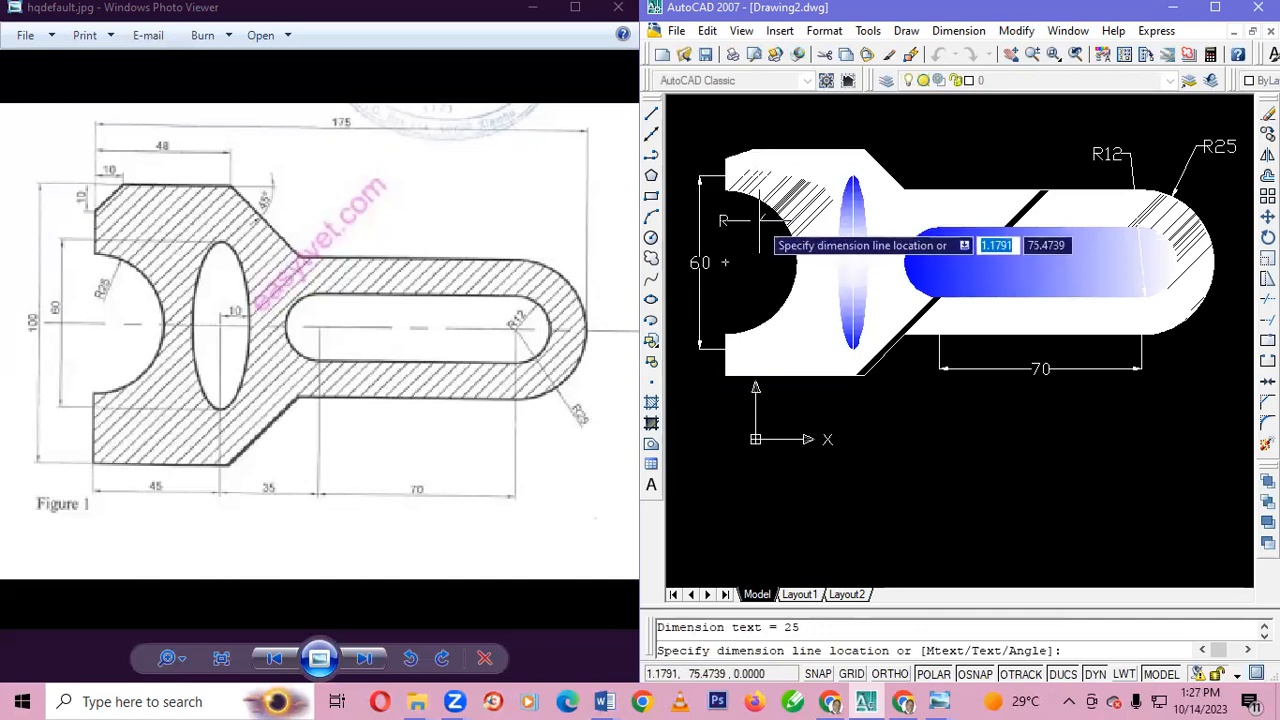
{"action": "left_click", "coordinate": [724, 262]}
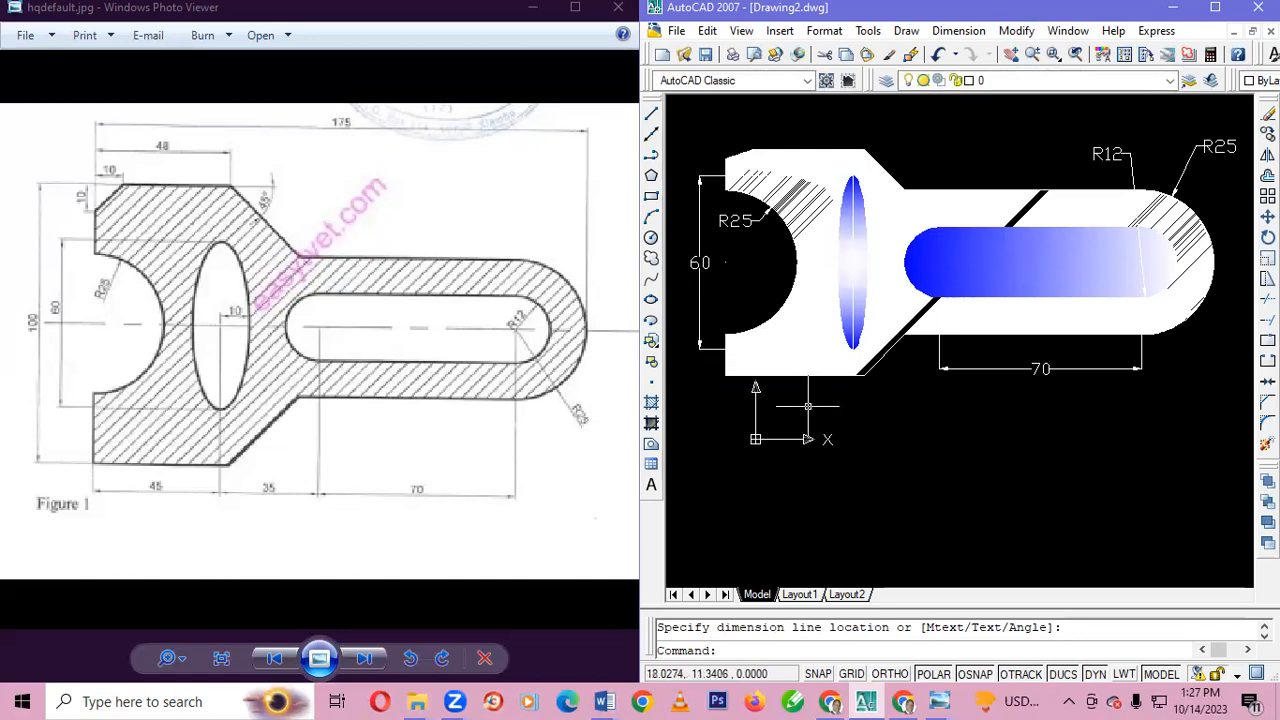
- Add a horizontal aligned dimension below the plate, from the bottom edge point under the ellipse's center to the lower left corner
{"action": "left_click", "coordinate": [958, 30]}
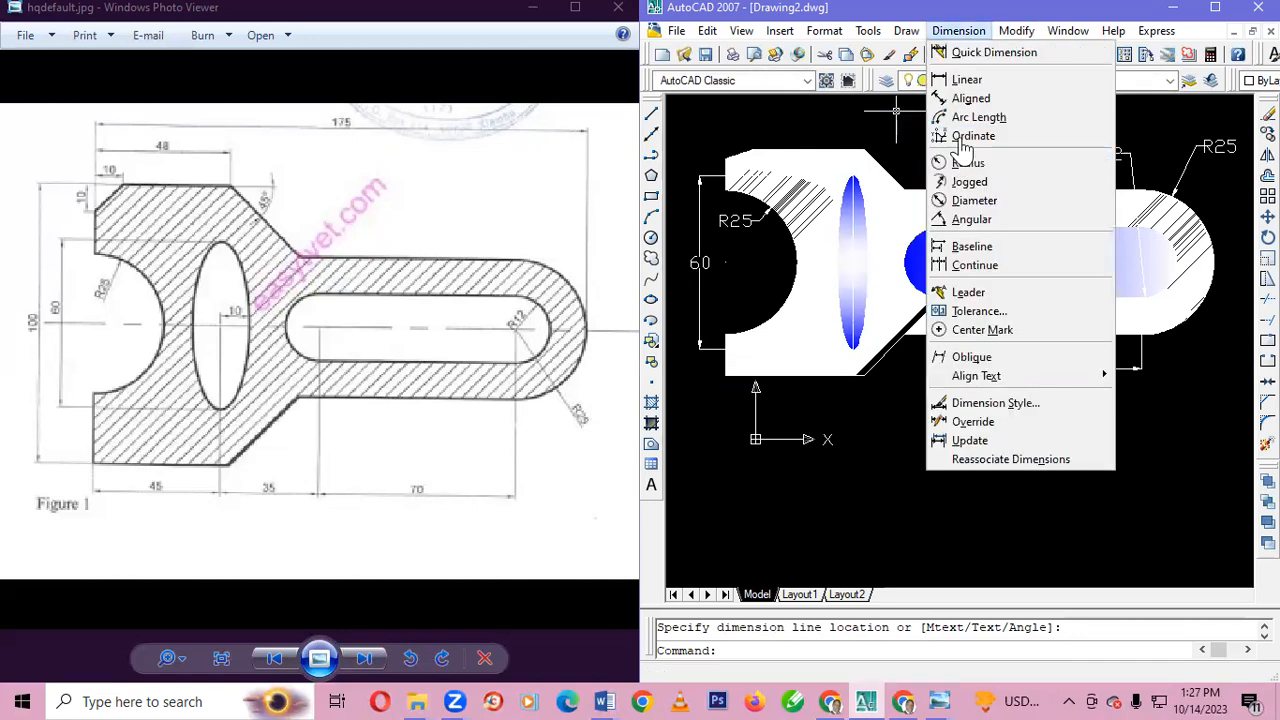
{"action": "left_click", "coordinate": [962, 95]}
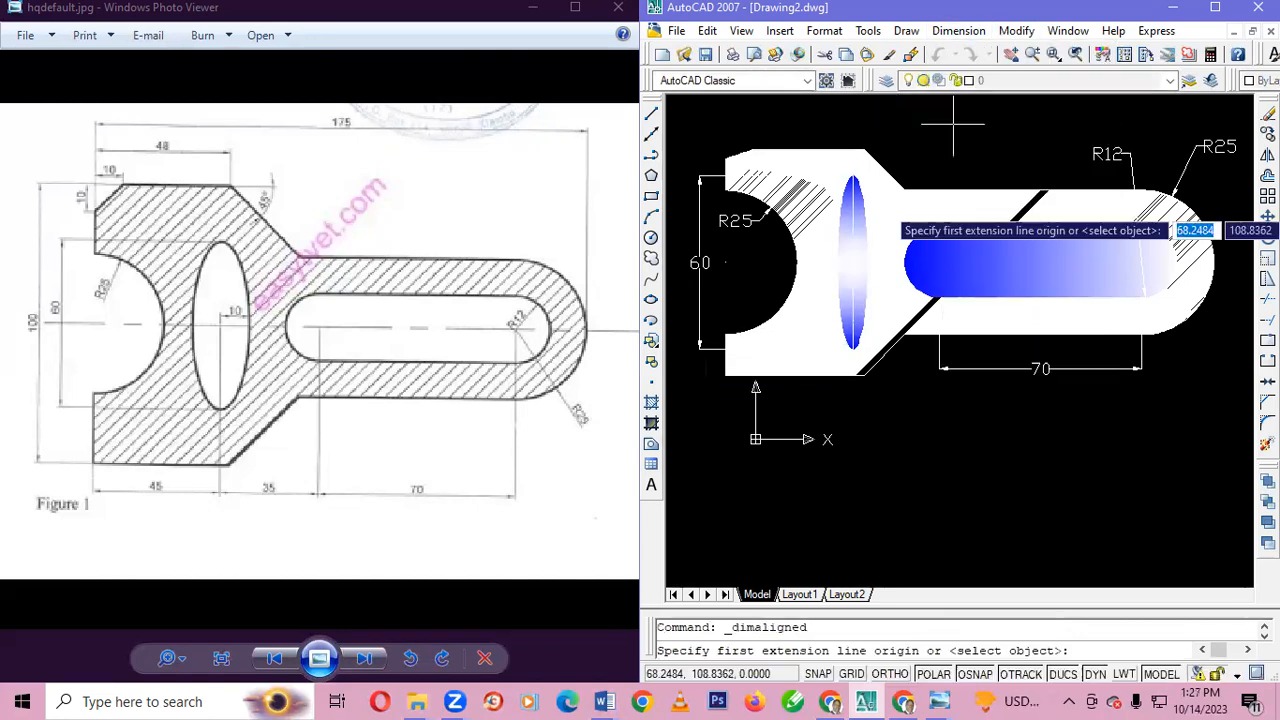
{"action": "left_click", "coordinate": [853, 376]}
{"action": "left_click", "coordinate": [724, 376]}
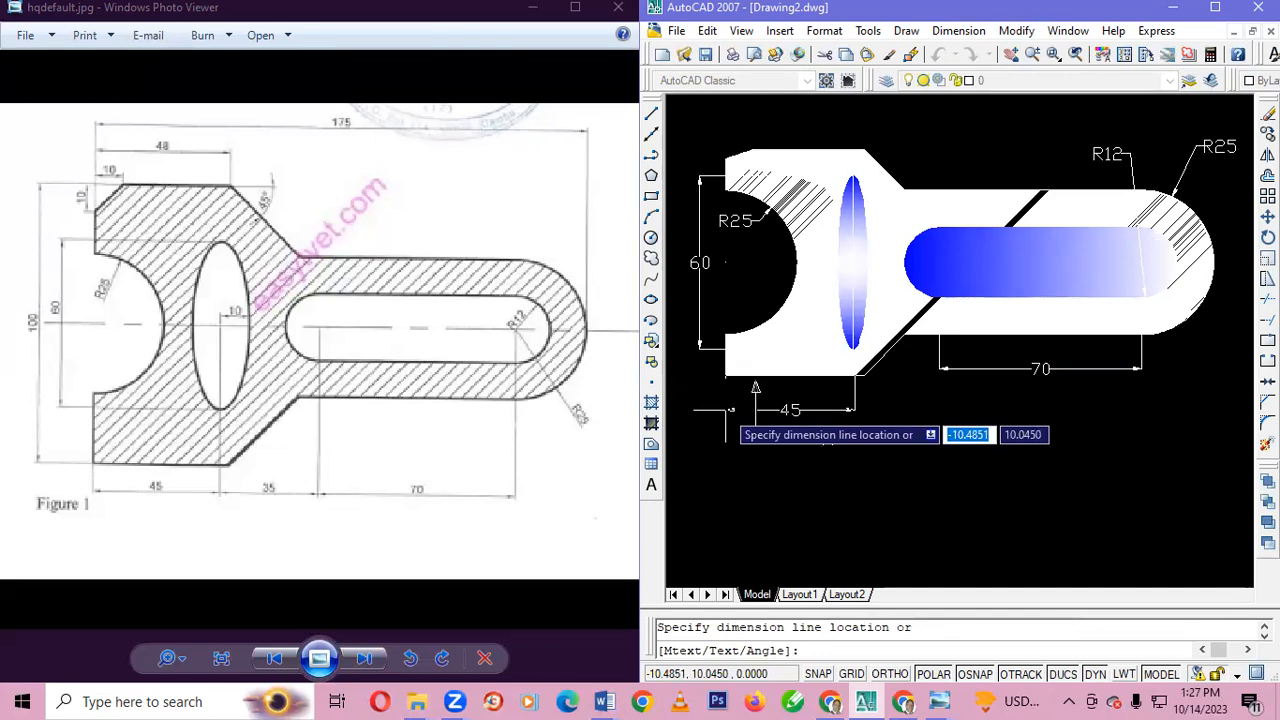
{"action": "left_click", "coordinate": [727, 410]}
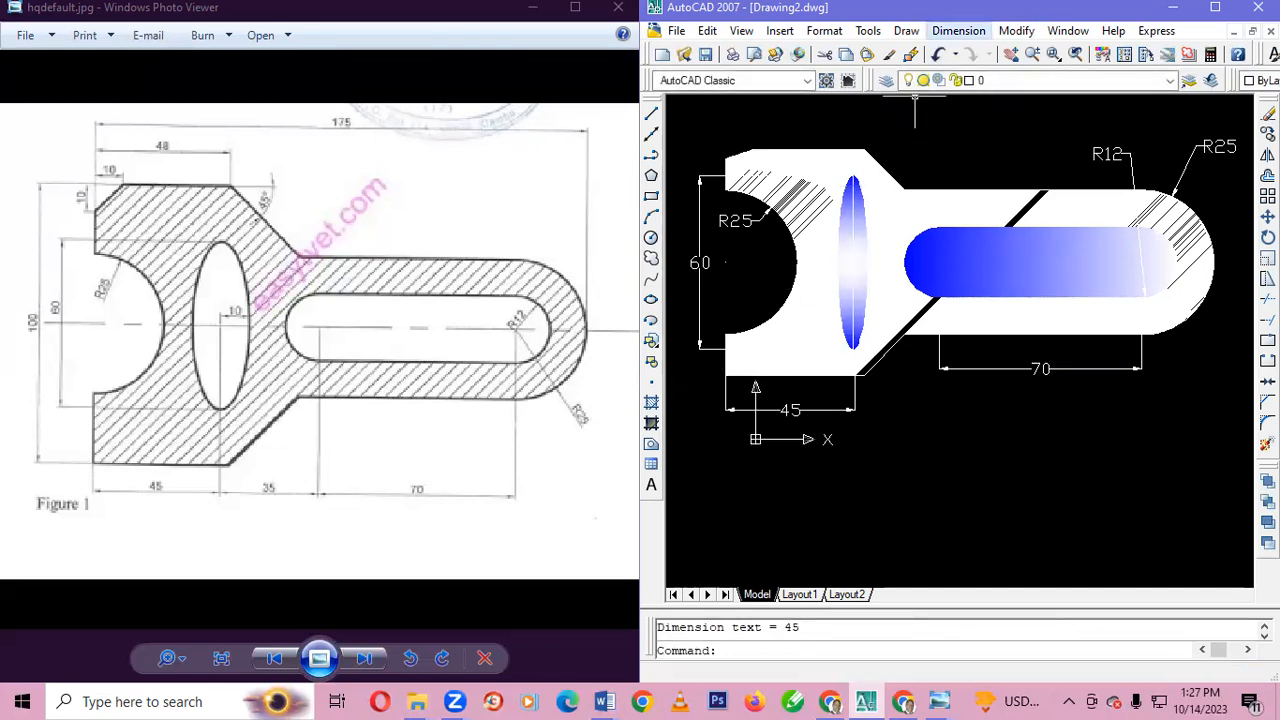
- Add a horizontal aligned dimension above the plate, from the top edge's right corner to a level point above the left edge
{"action": "left_click", "coordinate": [958, 30]}
{"action": "left_click", "coordinate": [971, 98]}
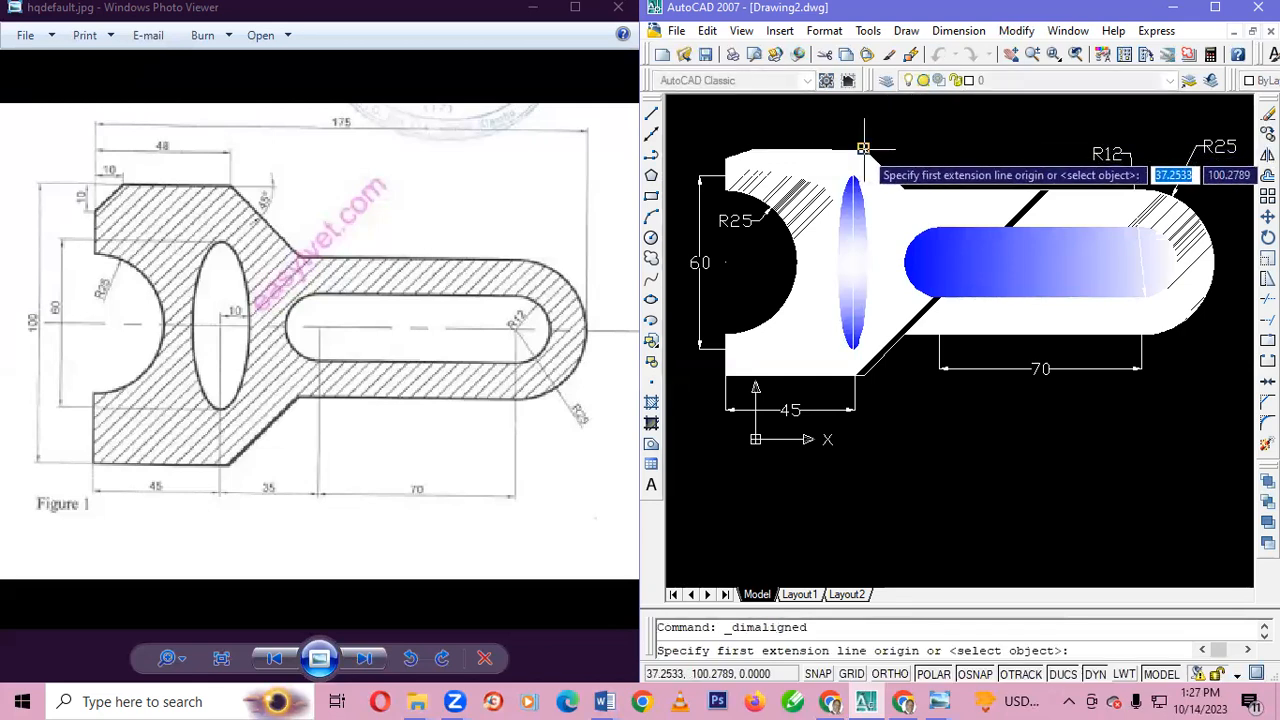
{"action": "left_click", "coordinate": [863, 148]}
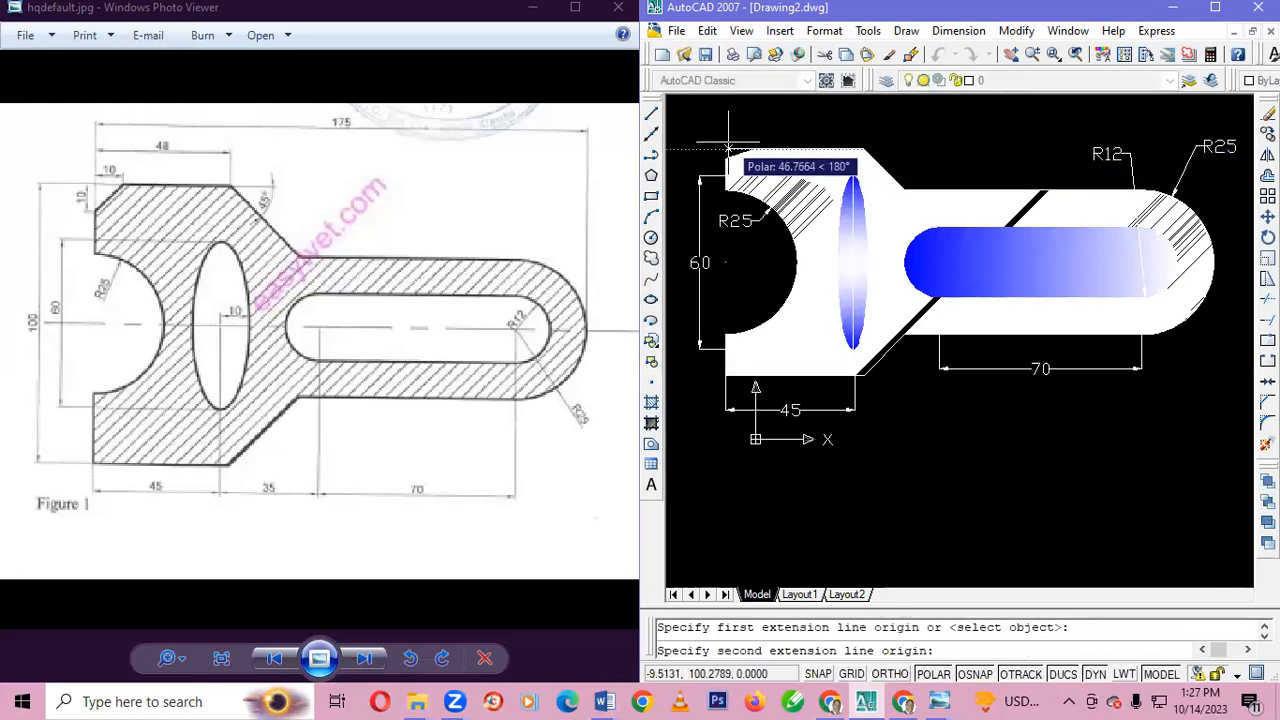
{"action": "left_click", "coordinate": [728, 148]}
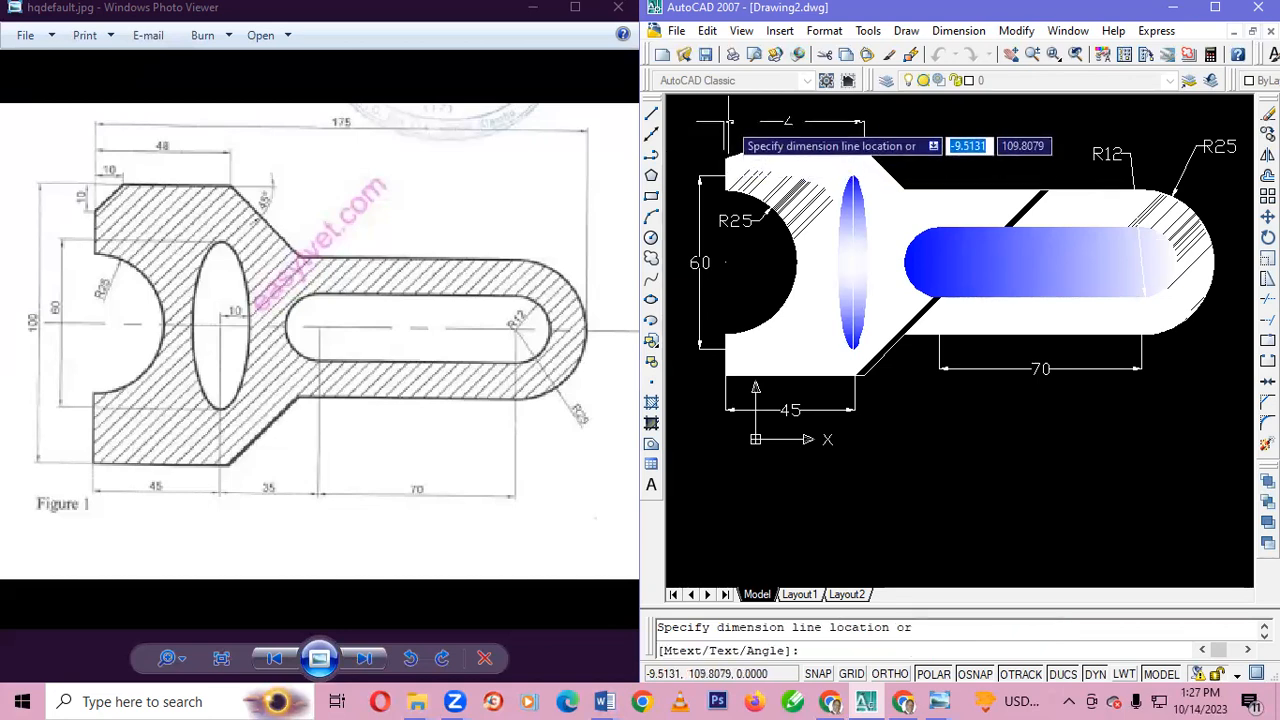
{"action": "left_click", "coordinate": [729, 122]}
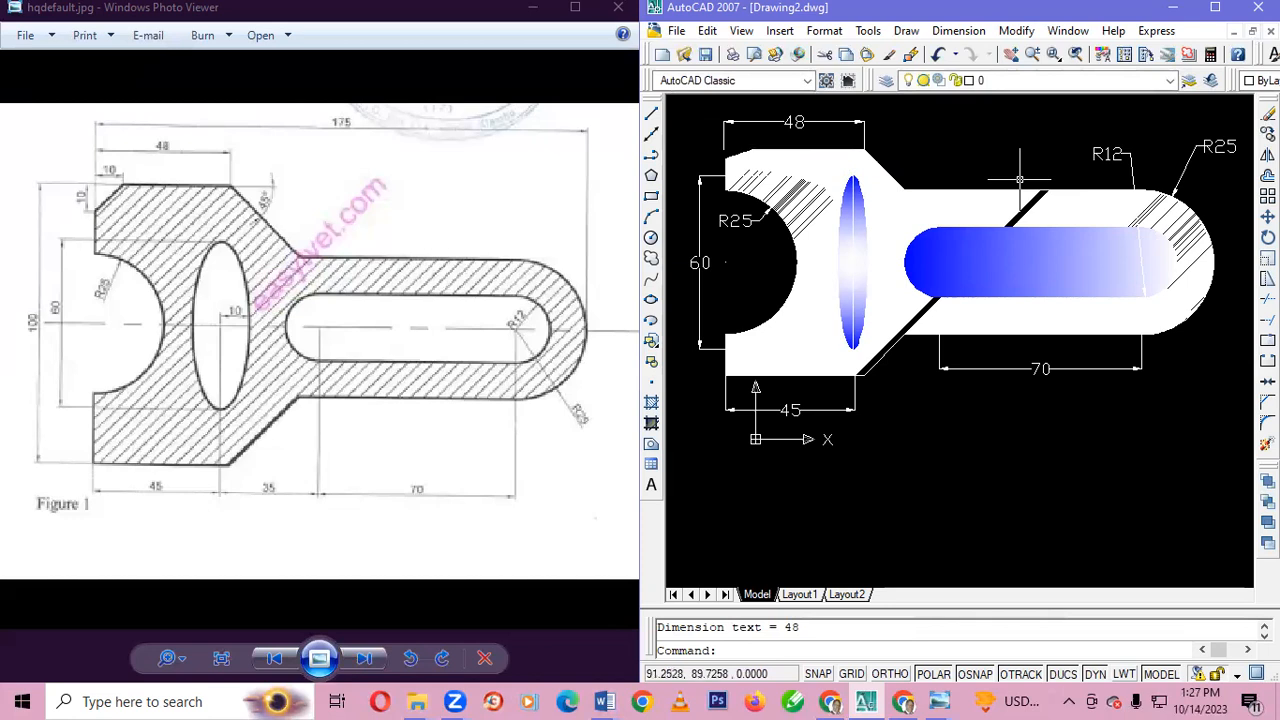
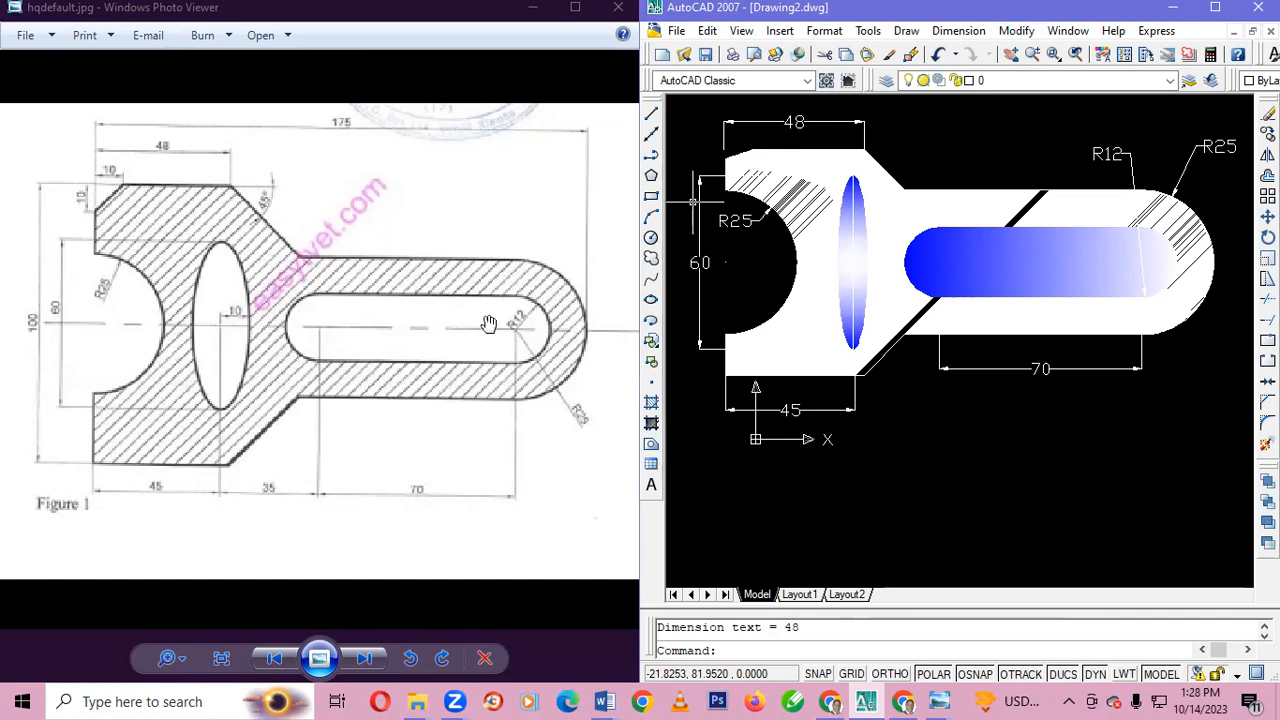
- Create a new layer named CENTRE LINE in the Layer Properties Manager
{"action": "left_click", "coordinate": [886, 84]}
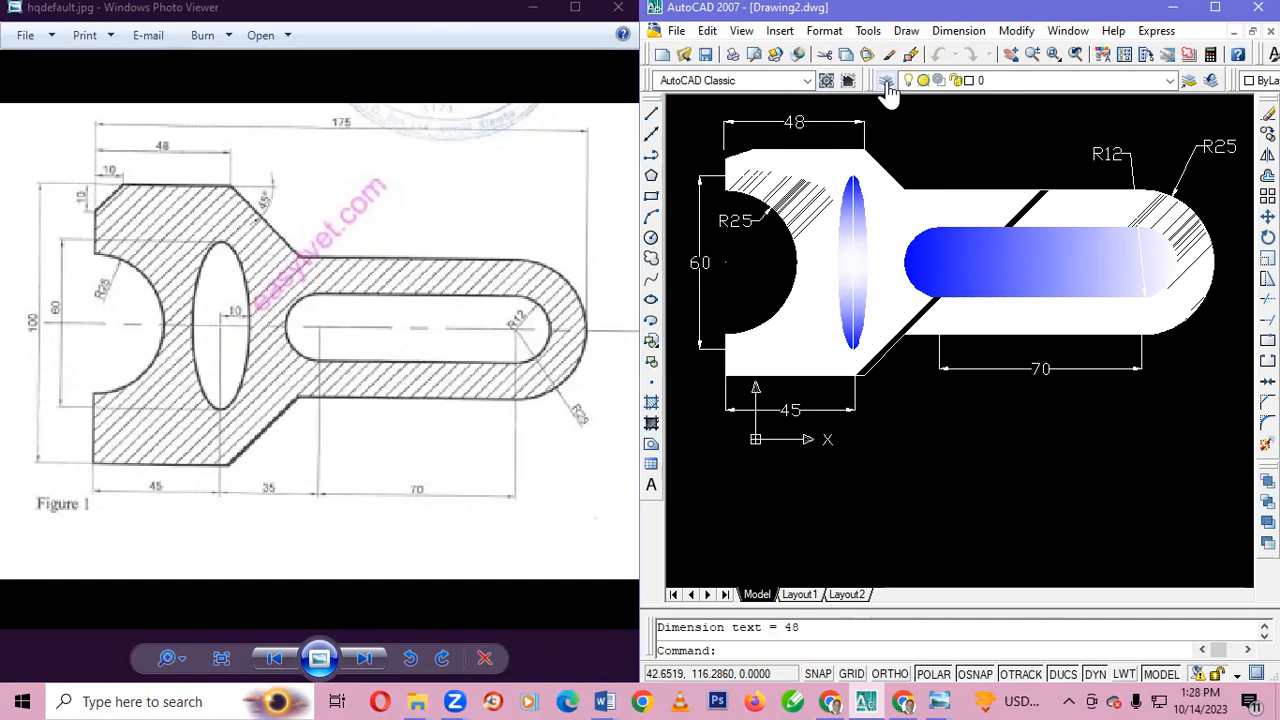
{"action": "left_click", "coordinate": [886, 84]}
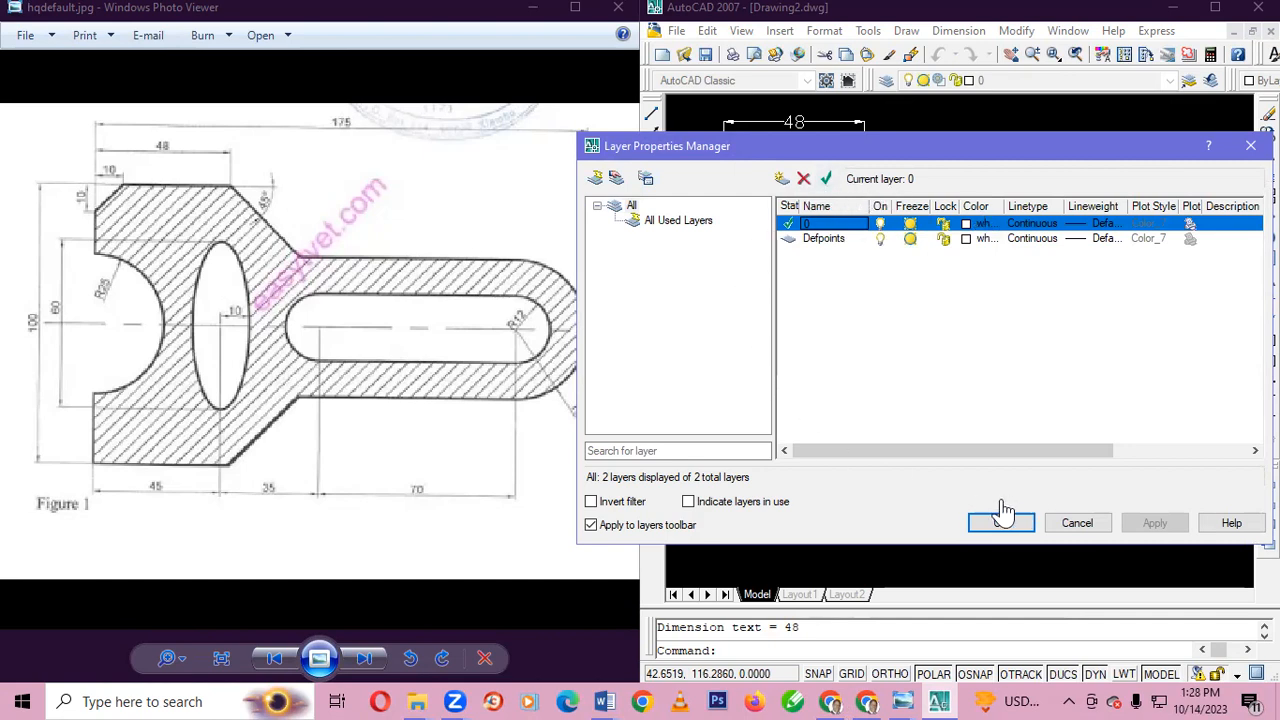
{"action": "left_click", "coordinate": [816, 242]}
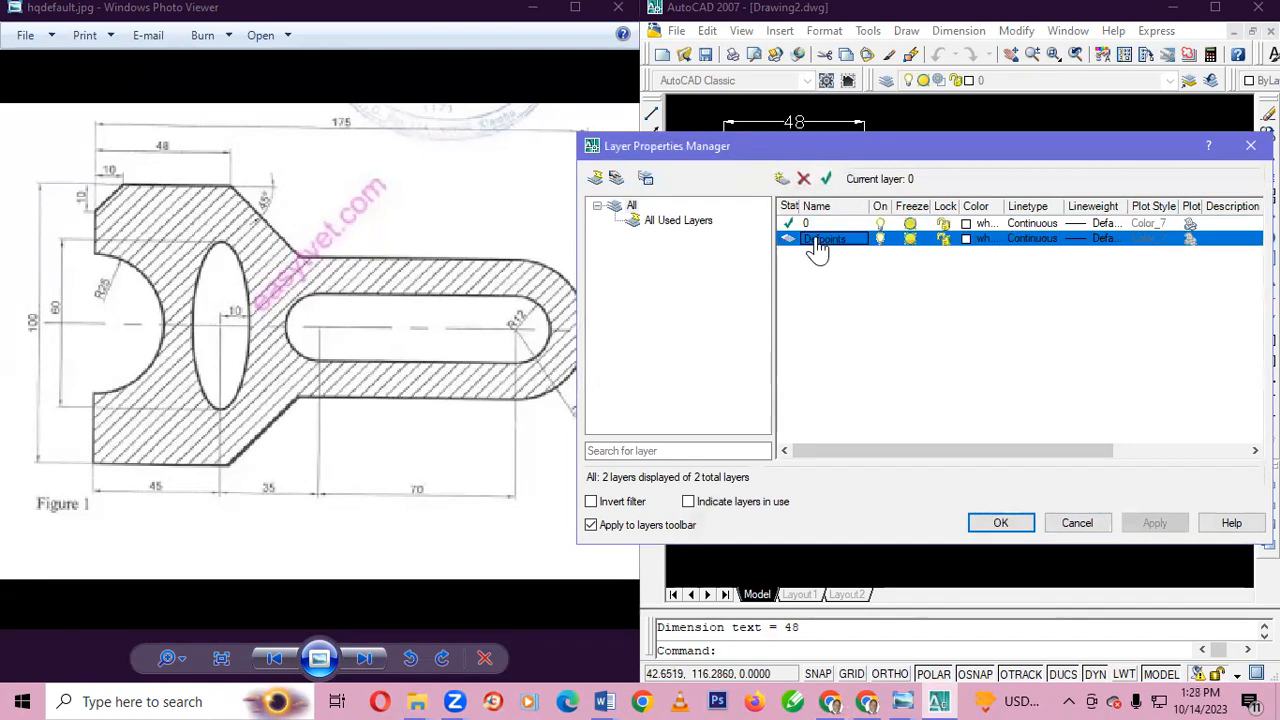
{"action": "left_click", "coordinate": [814, 226]}
{"action": "right_click", "coordinate": [815, 231]}
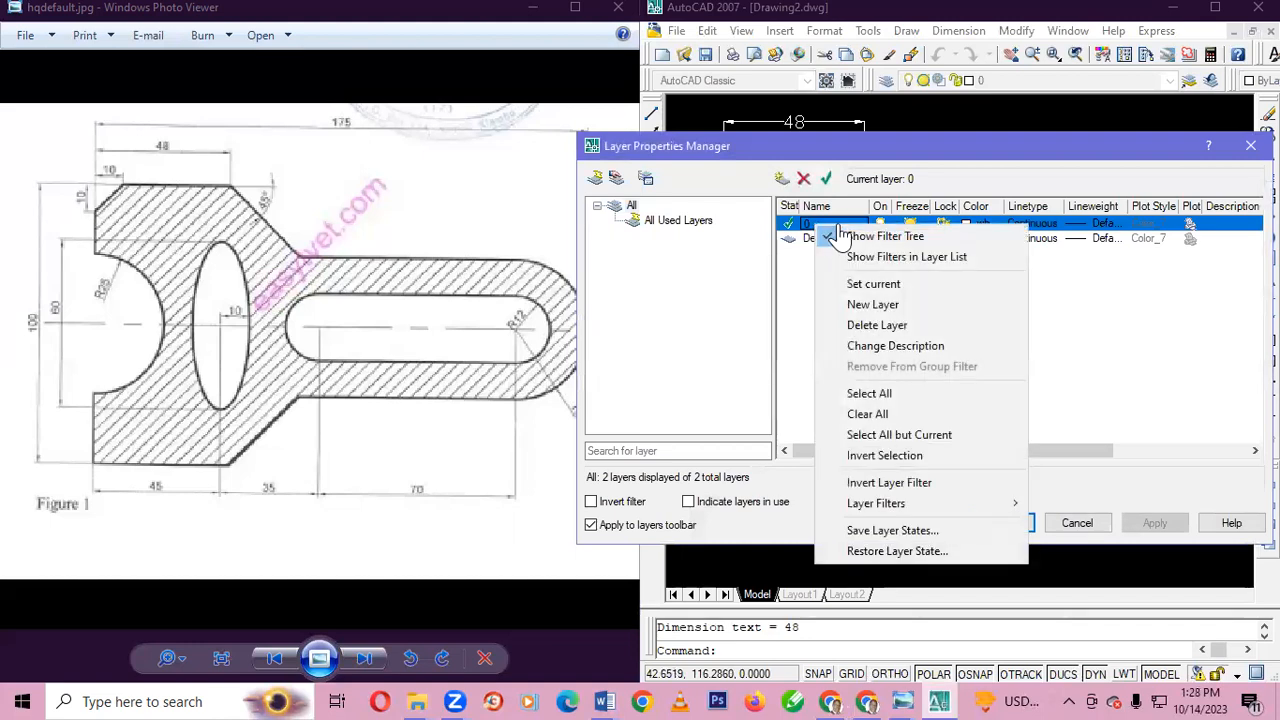
{"action": "left_click", "coordinate": [886, 312]}
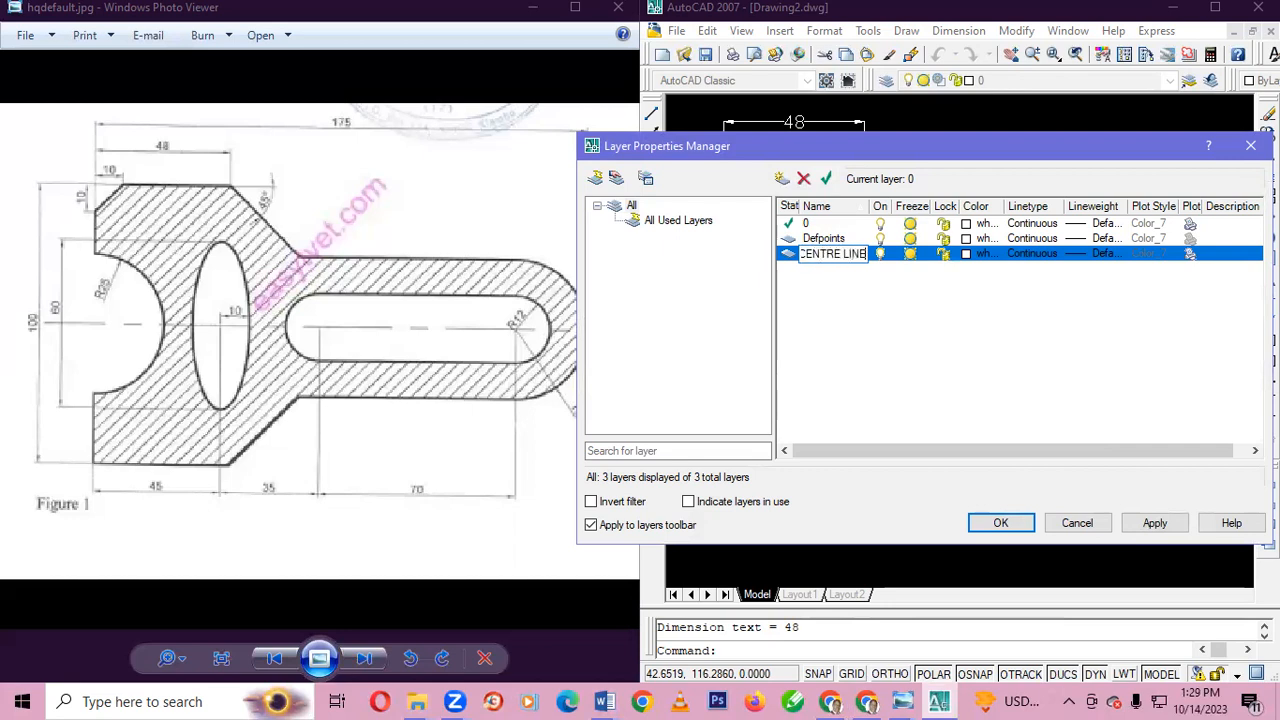
- Load the DIVIDE linetype from acad.lin and try to assign it to the CENTRE LINE layer
{"action": "left_click", "coordinate": [1035, 254]}
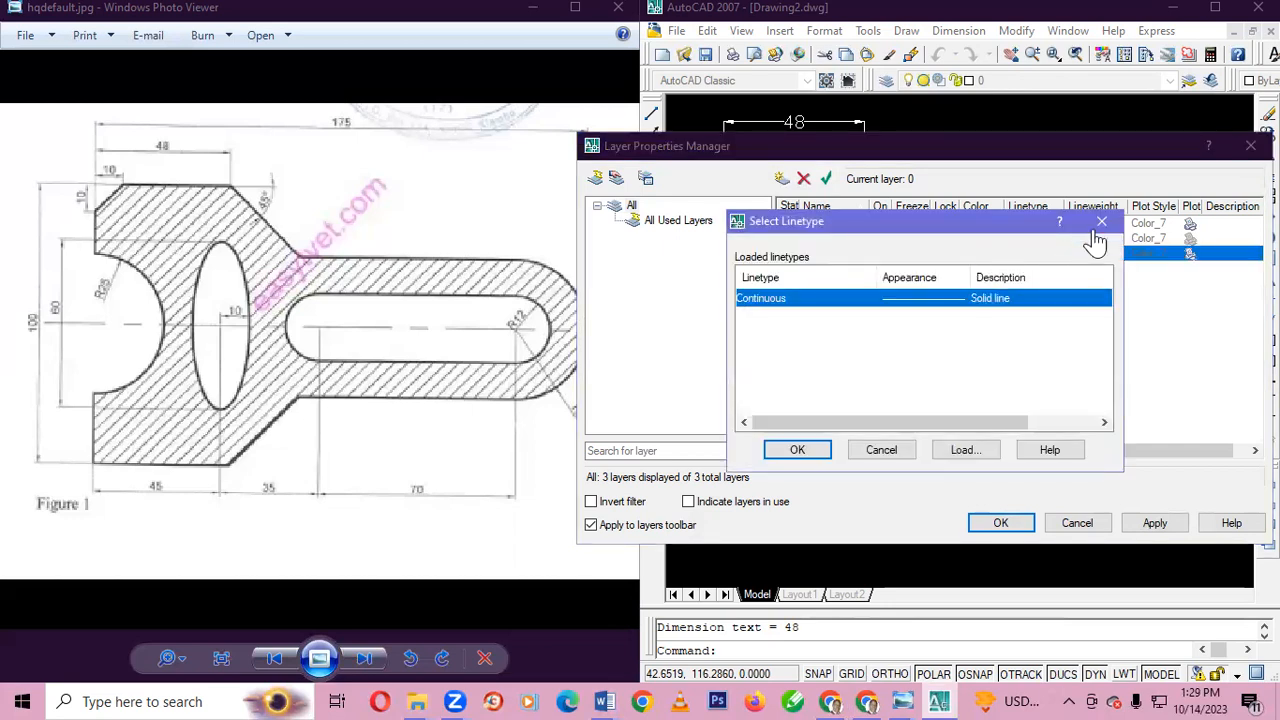
{"action": "key", "text": "Escape"}
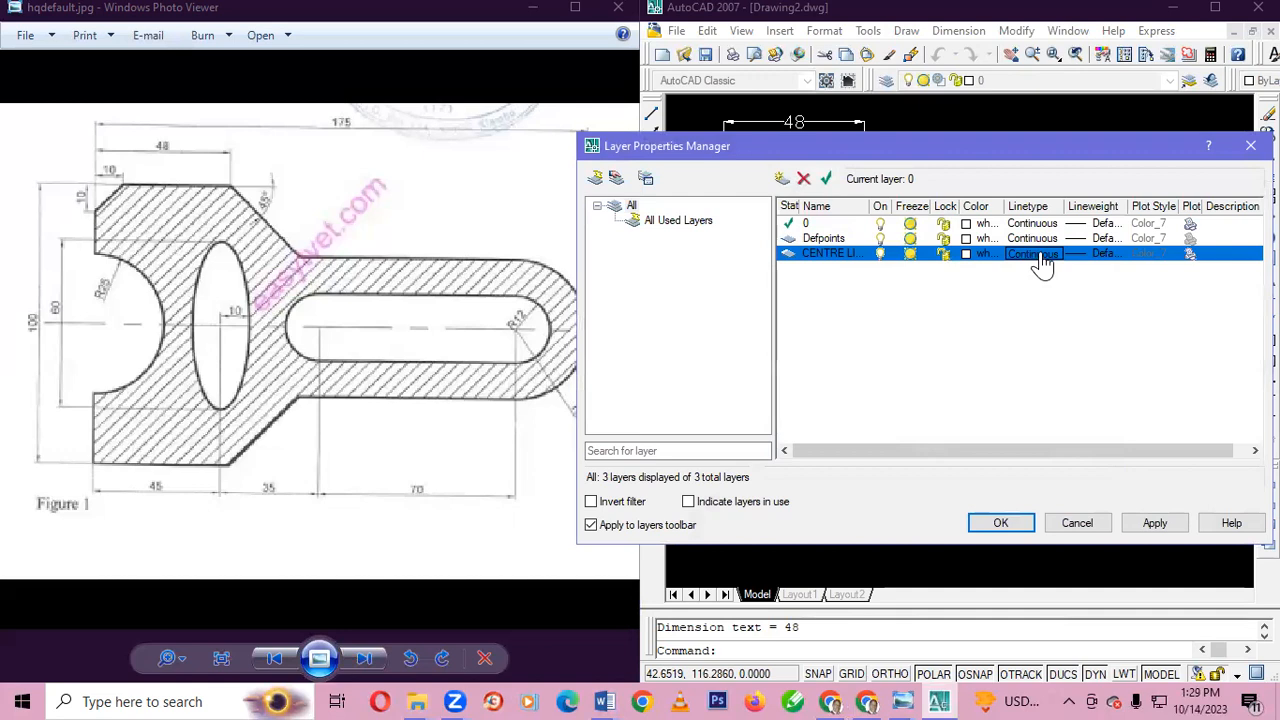
{"action": "left_click", "coordinate": [1040, 256]}
{"action": "left_click", "coordinate": [962, 451]}
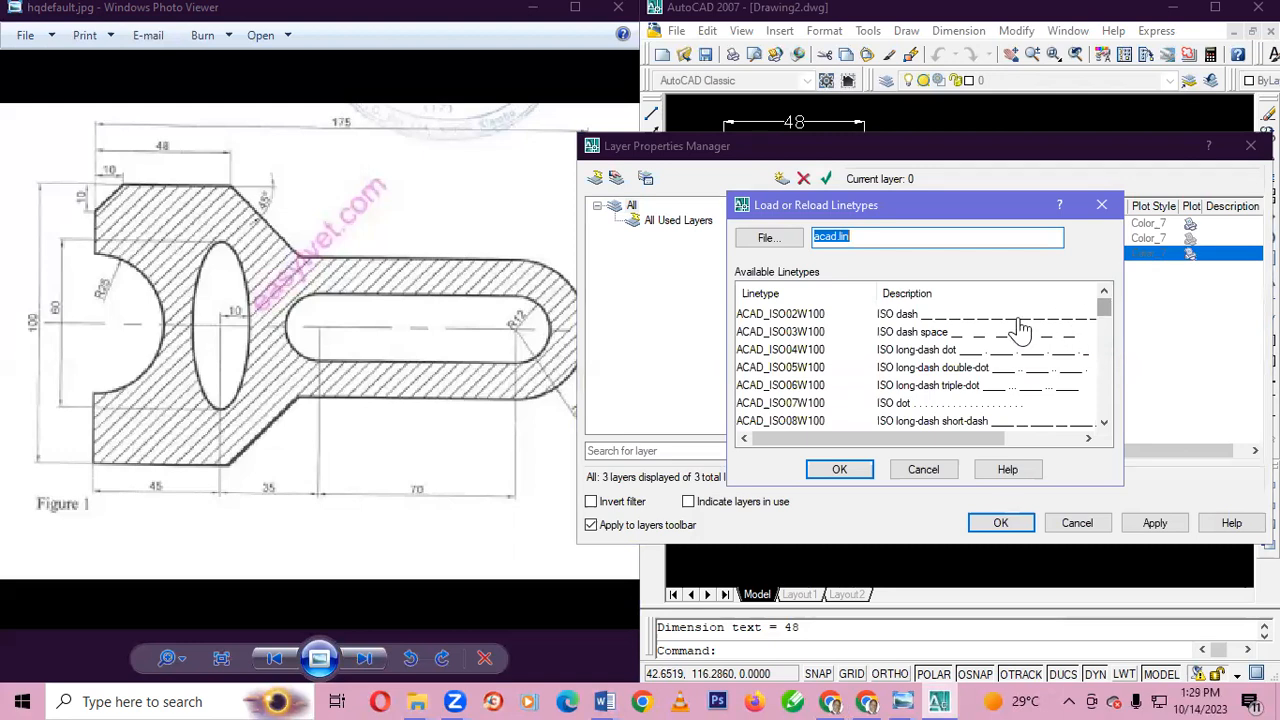
{"action": "scroll", "coordinate": [945, 350], "scroll_direction": "down", "scroll_amount": 4}
{"action": "scroll", "coordinate": [960, 362], "scroll_direction": "up", "scroll_amount": 2}
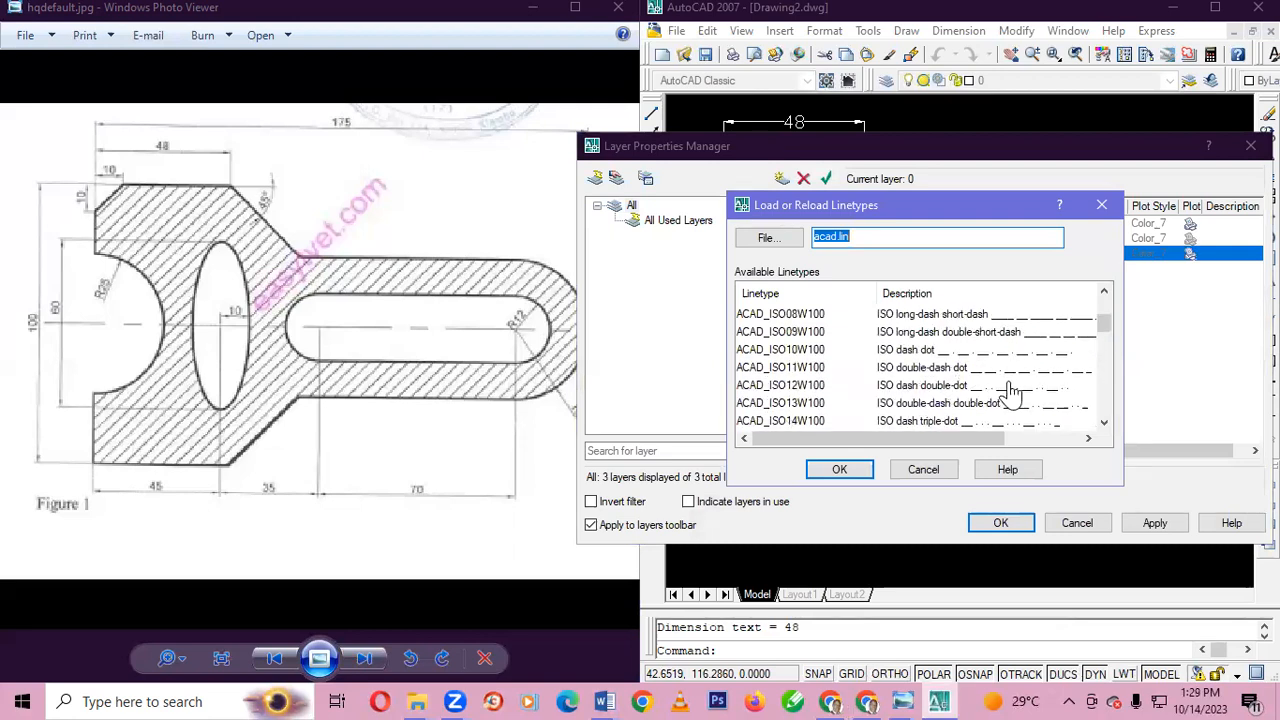
{"action": "scroll", "coordinate": [1018, 404], "scroll_direction": "down", "scroll_amount": 5}
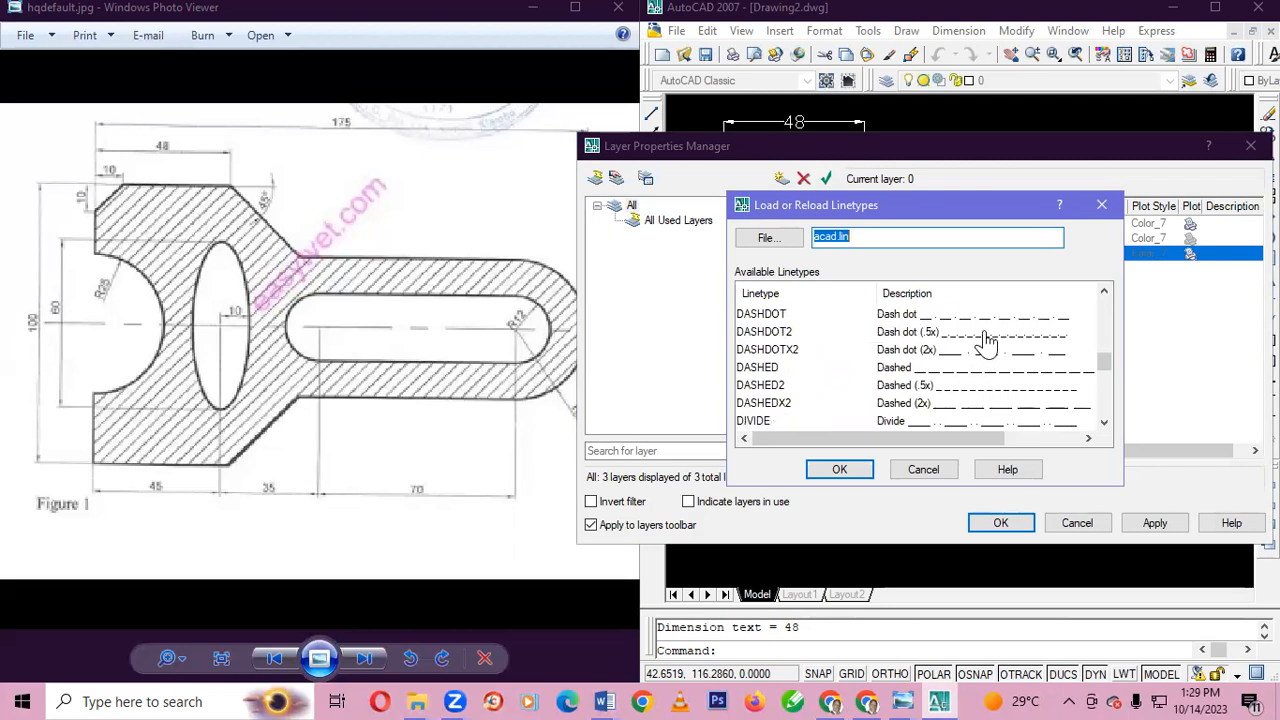
{"action": "scroll", "coordinate": [980, 415], "scroll_direction": "down", "scroll_amount": 2}
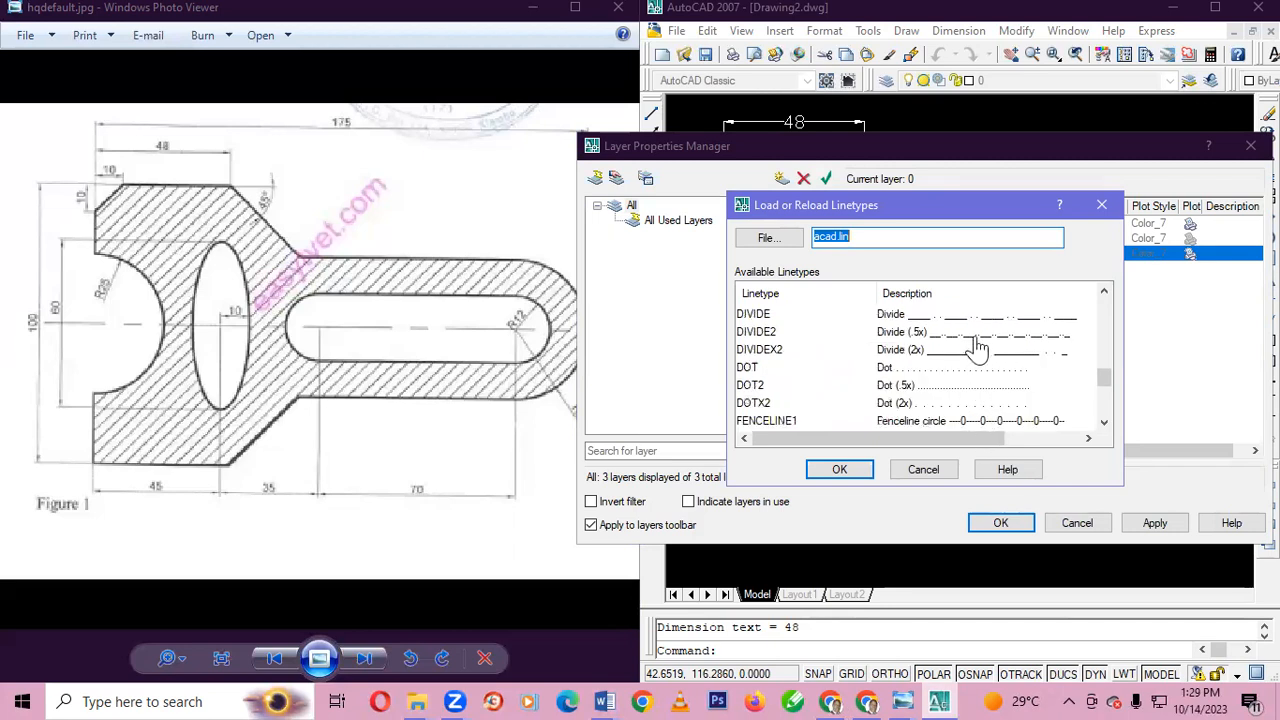
{"action": "left_click", "coordinate": [975, 316]}
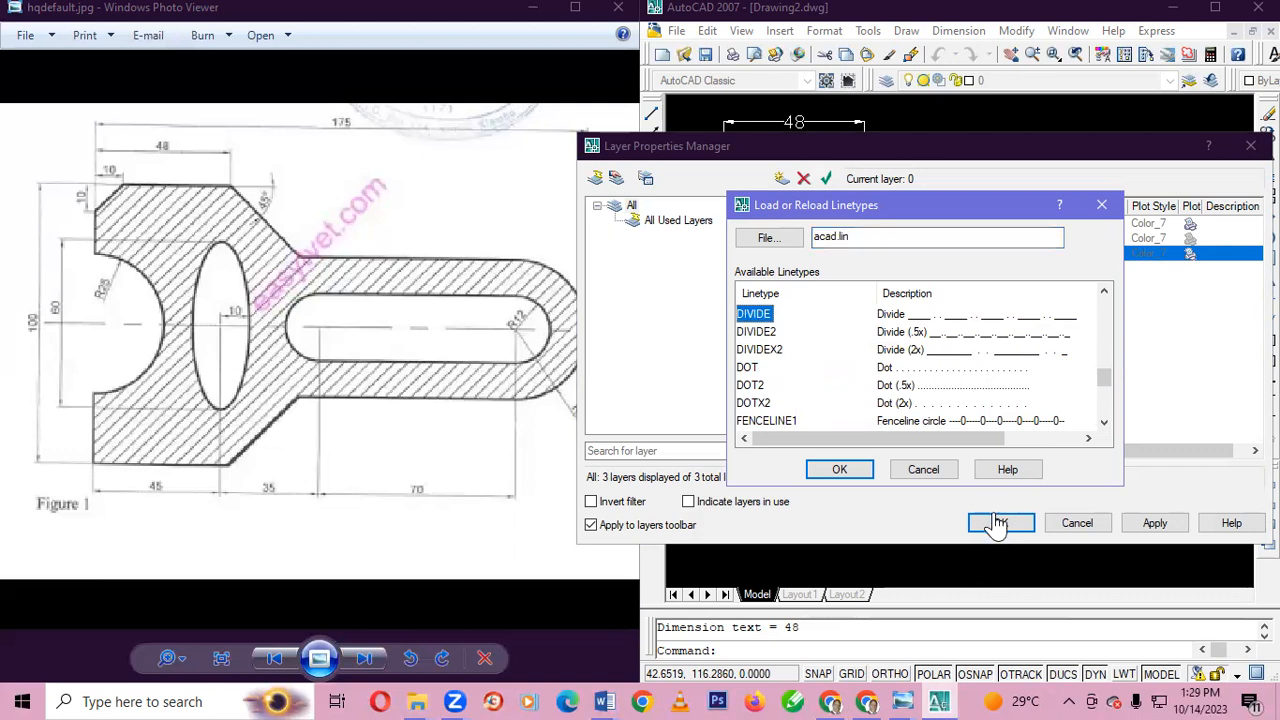
{"action": "left_click", "coordinate": [839, 469]}
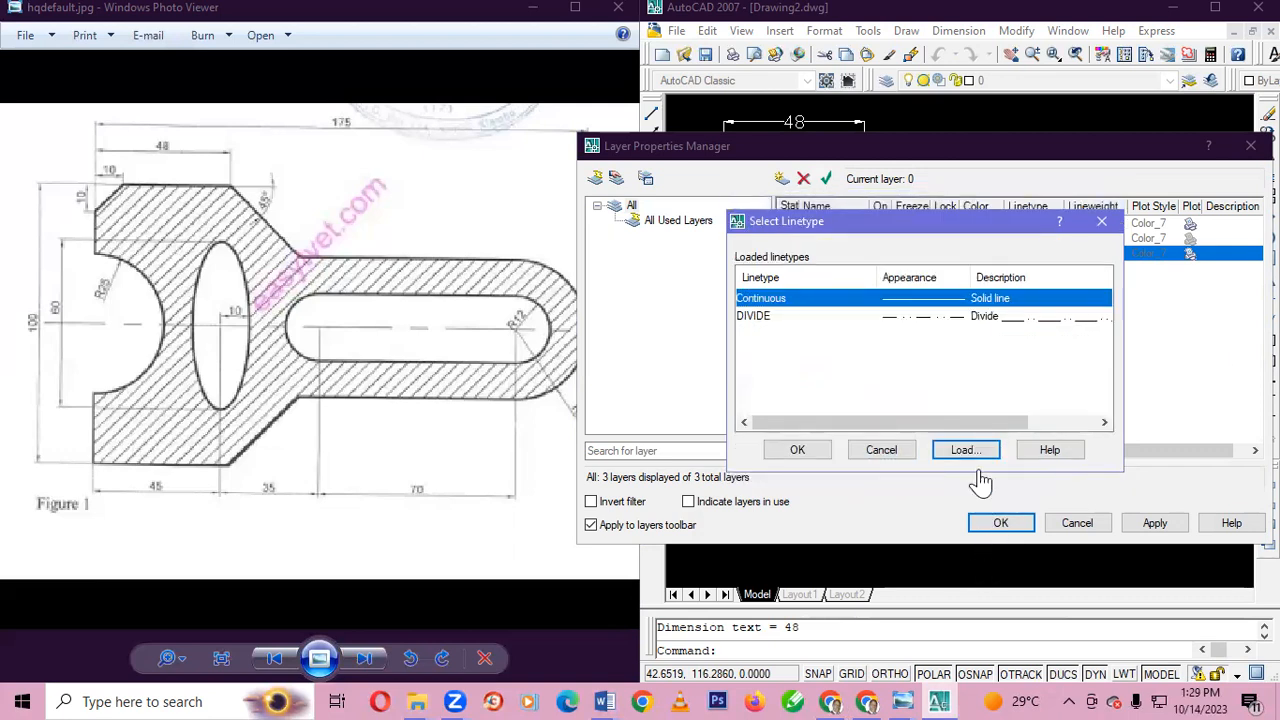
{"action": "left_click", "coordinate": [806, 452]}
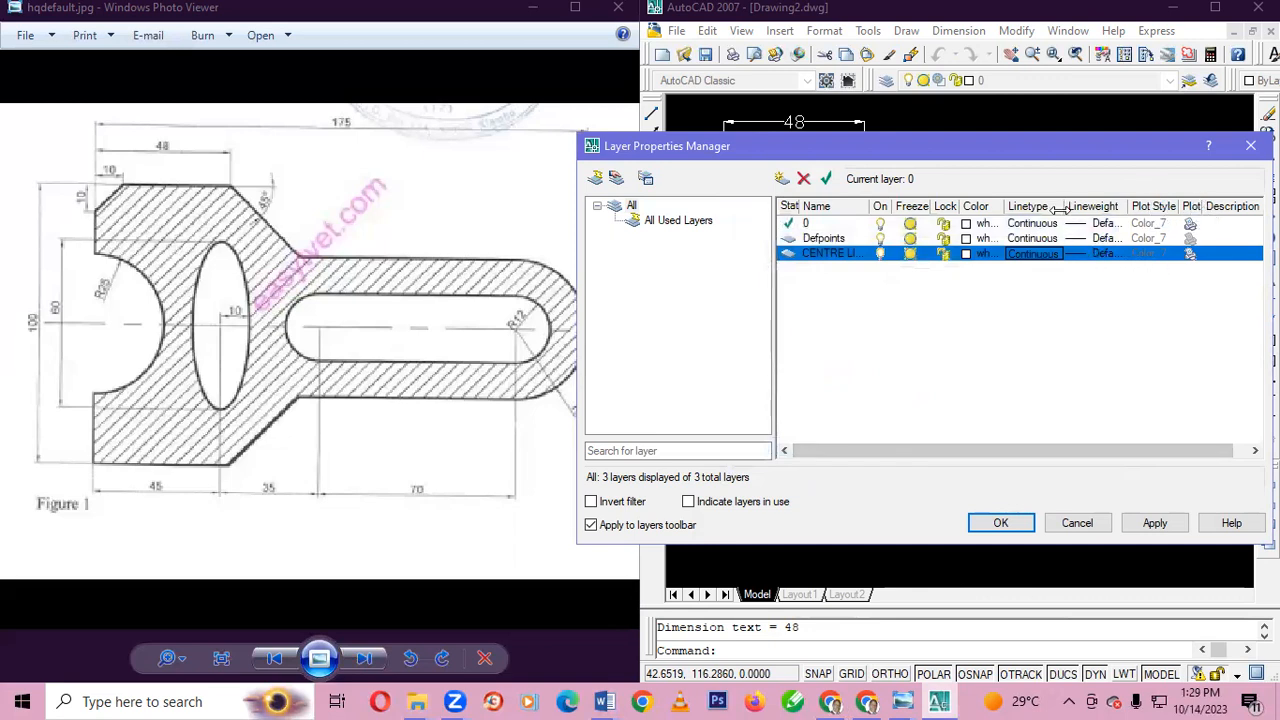
- Set the lineweight of the CENTRE LINE layer to 0.30 mm
{"action": "left_click", "coordinate": [1103, 253]}
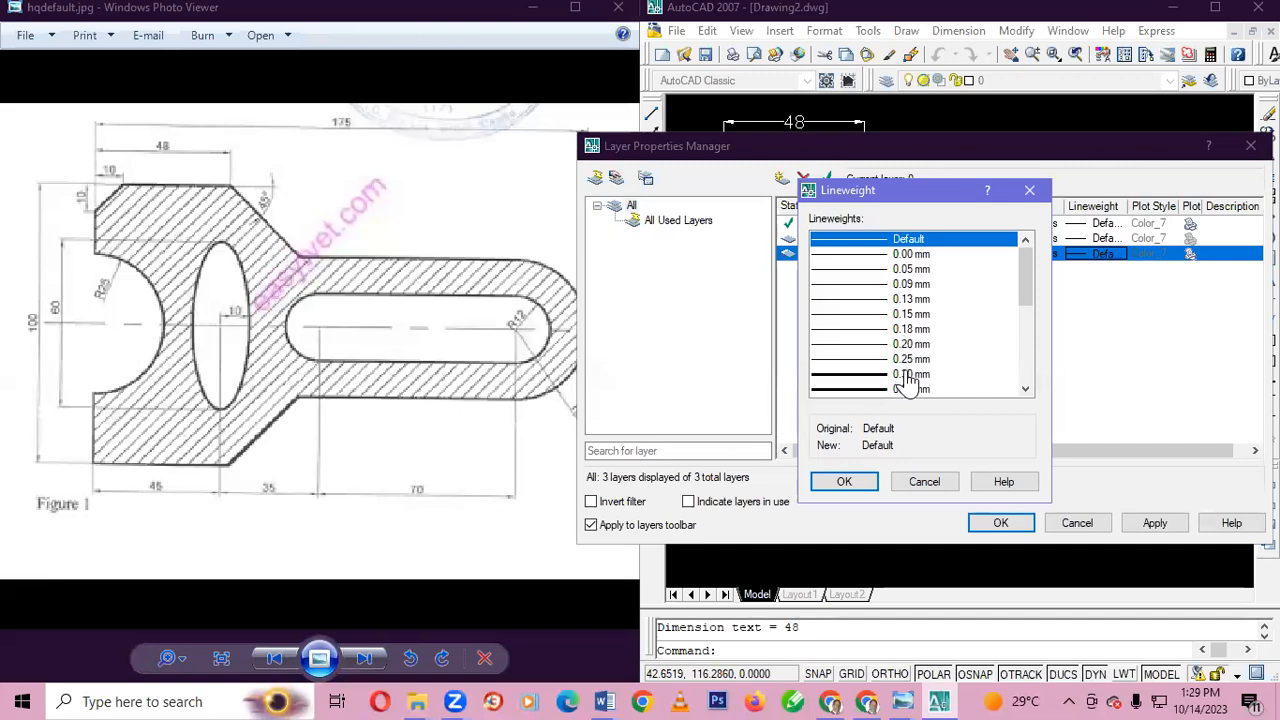
{"action": "scroll", "coordinate": [905, 372], "scroll_direction": "down", "scroll_amount": 3}
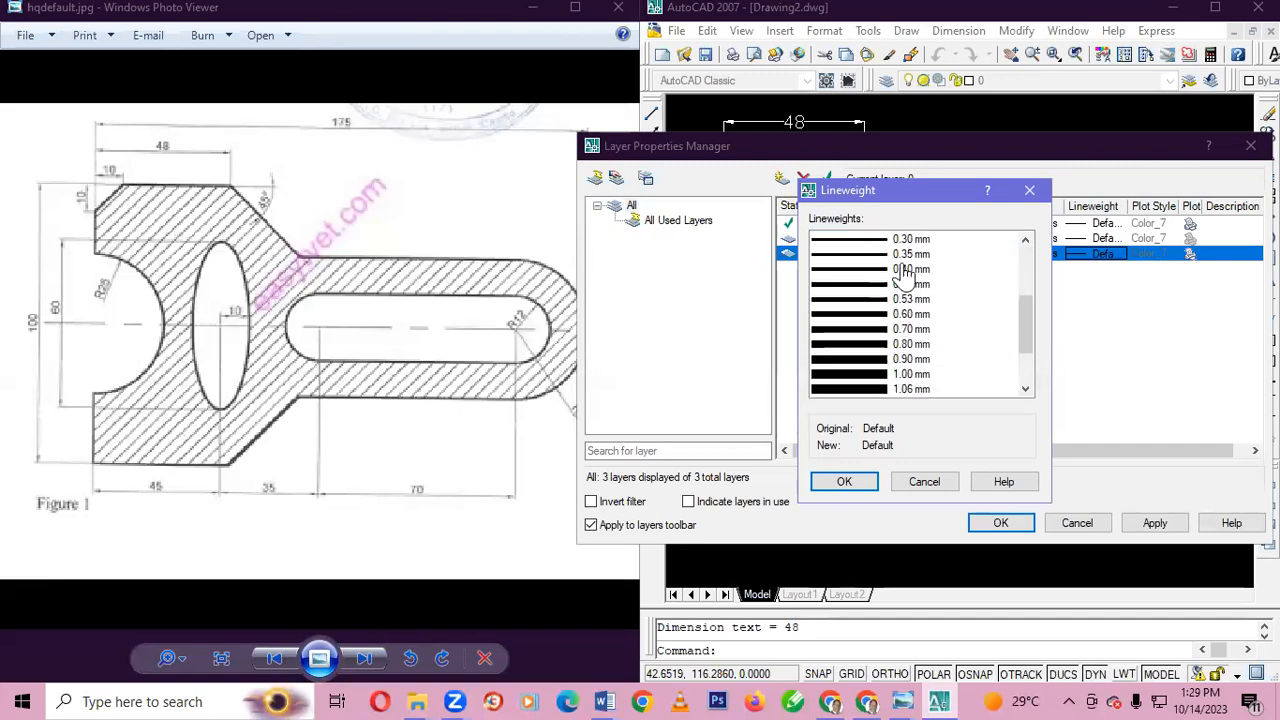
{"action": "scroll", "coordinate": [903, 290], "scroll_direction": "up", "scroll_amount": 3}
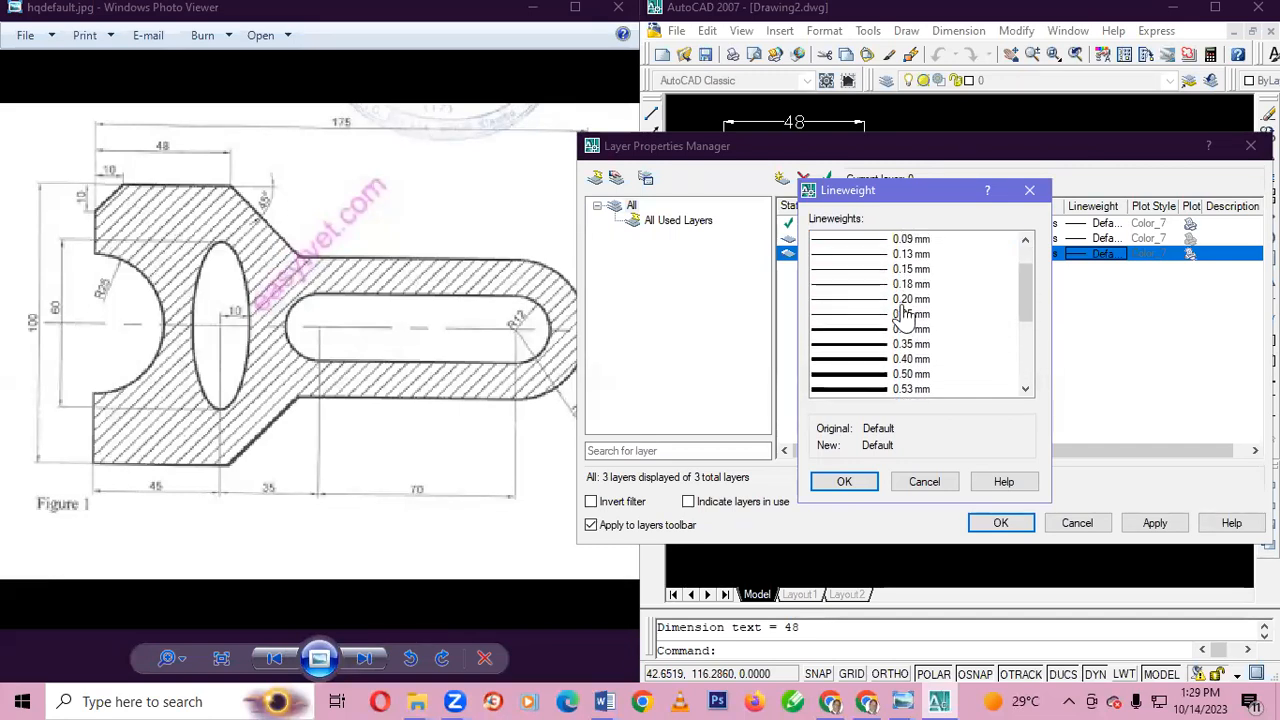
{"action": "left_click", "coordinate": [904, 331]}
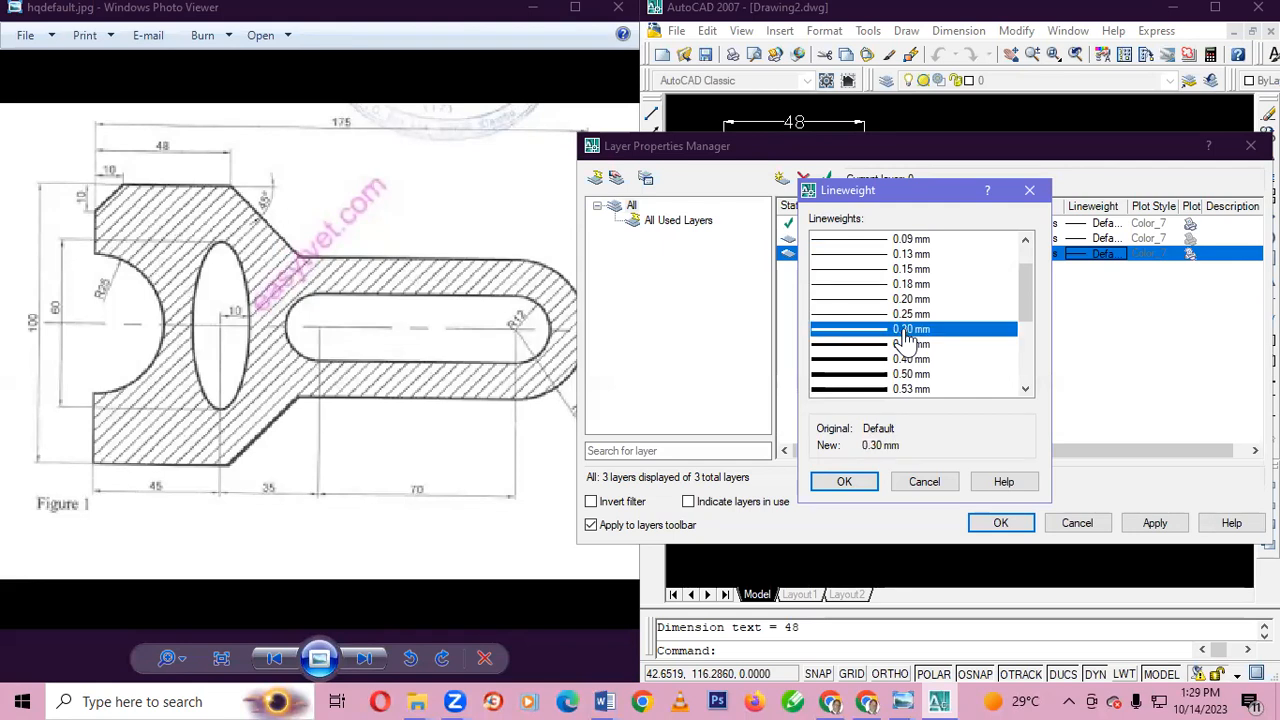
{"action": "left_click", "coordinate": [857, 481]}
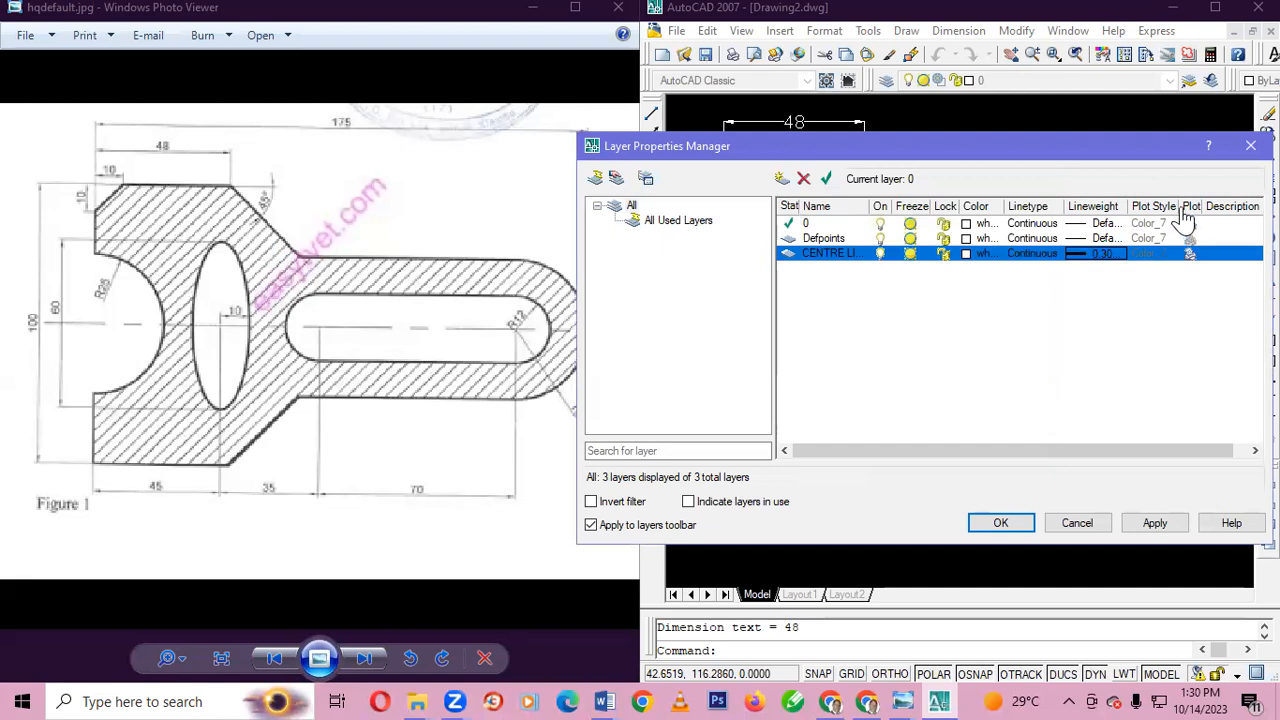
- Set the CENTRE LINE layer's color to red and accept the layer settings
{"action": "left_click", "coordinate": [966, 256]}
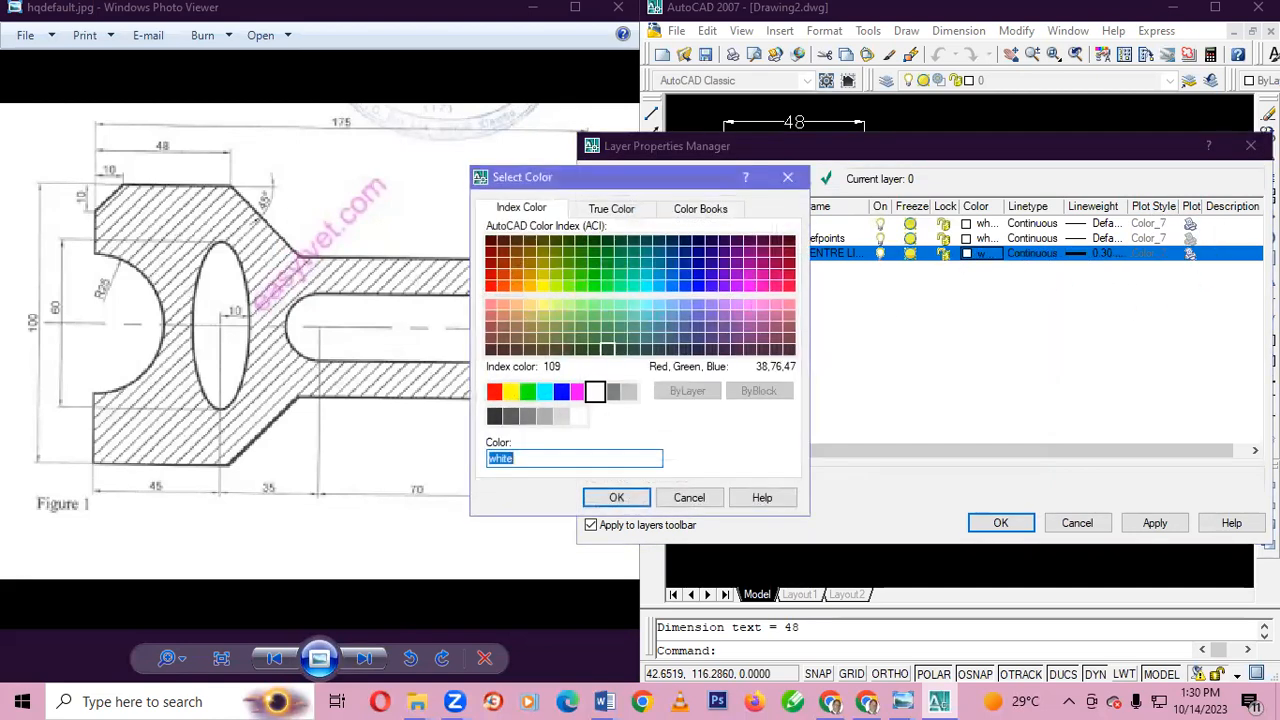
{"action": "type", "text": "red"}
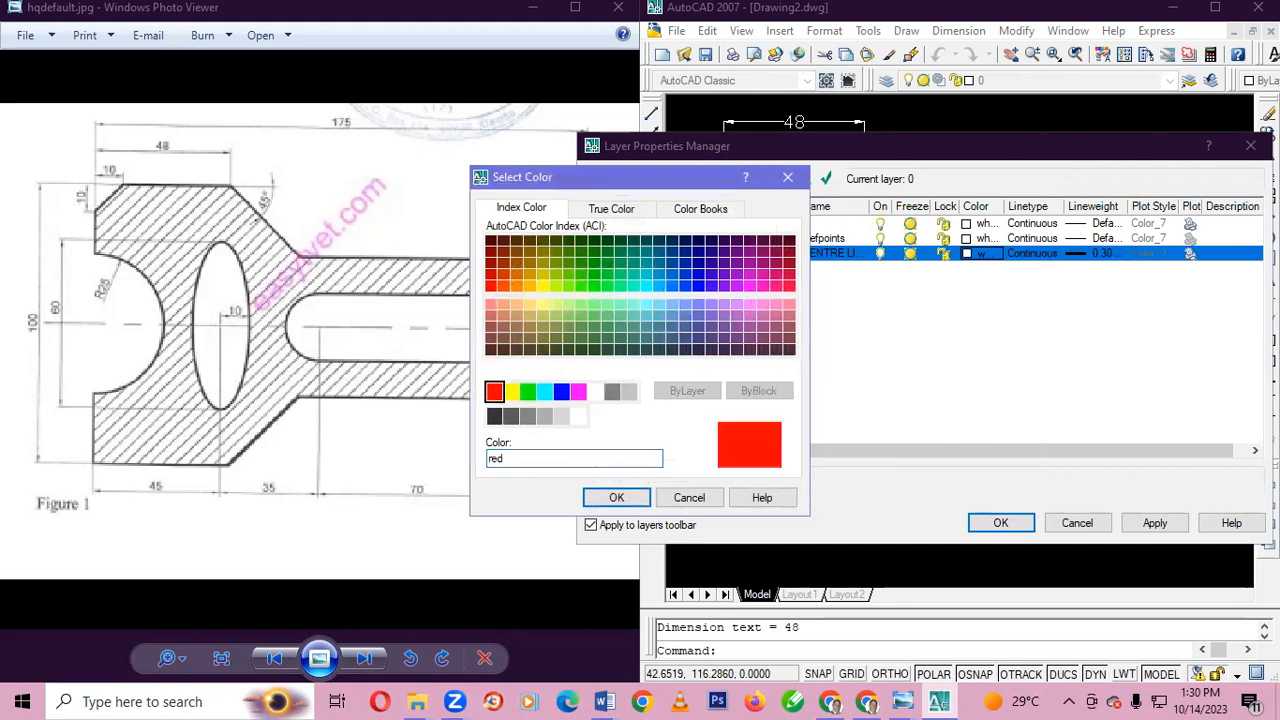
{"action": "left_click", "coordinate": [617, 498]}
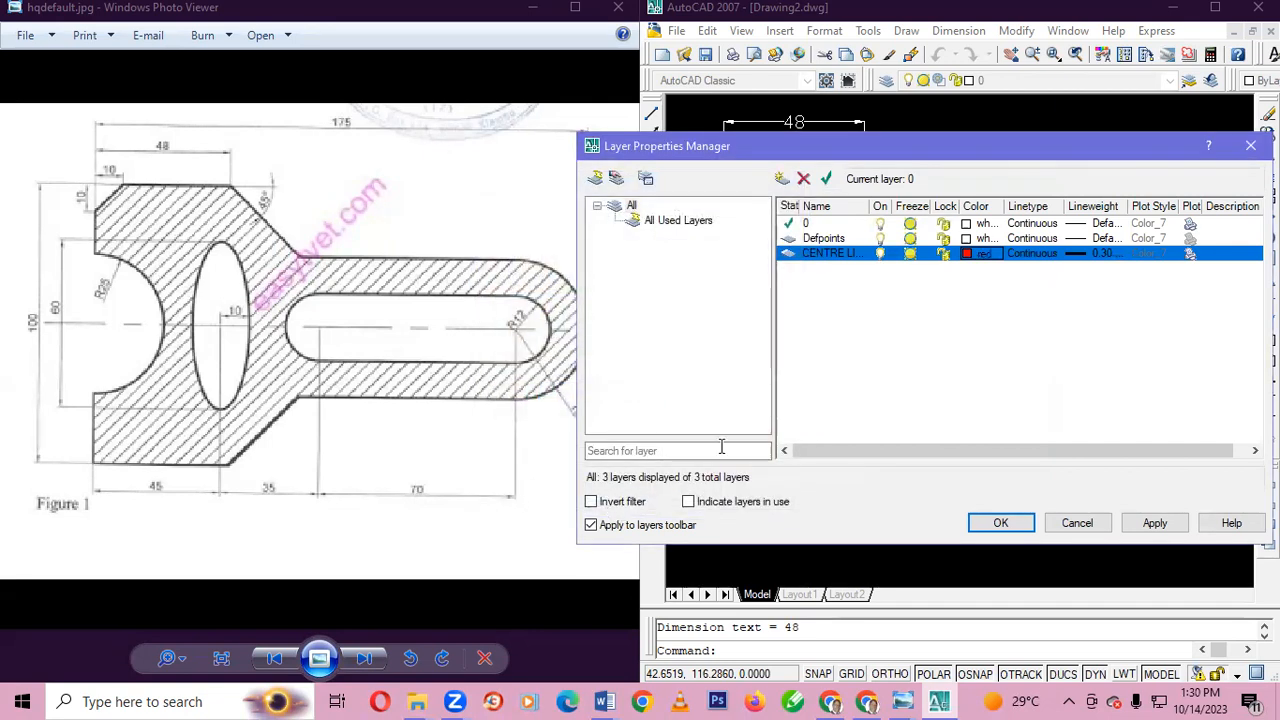
{"action": "left_click", "coordinate": [1000, 523]}
- Make CENTRE LINE the current layer, leaving no objects selected
{"action": "left_click", "coordinate": [1169, 80]}
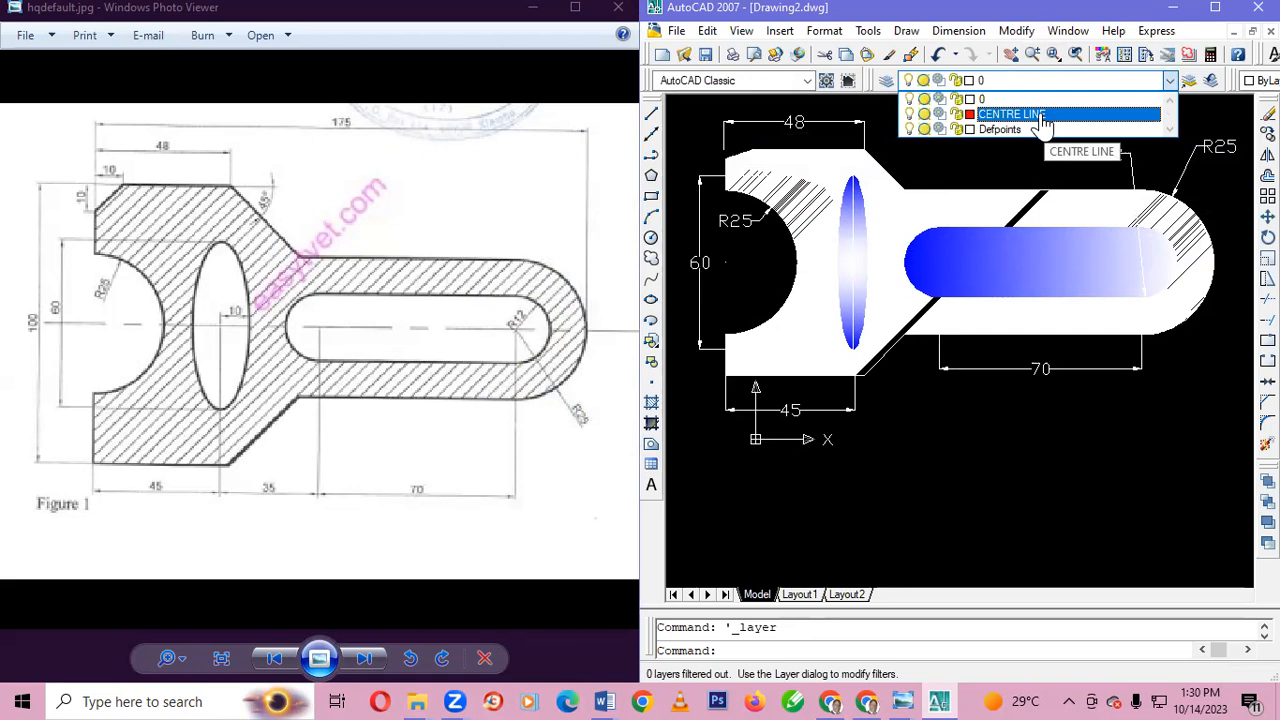
{"action": "left_click", "coordinate": [1040, 116]}
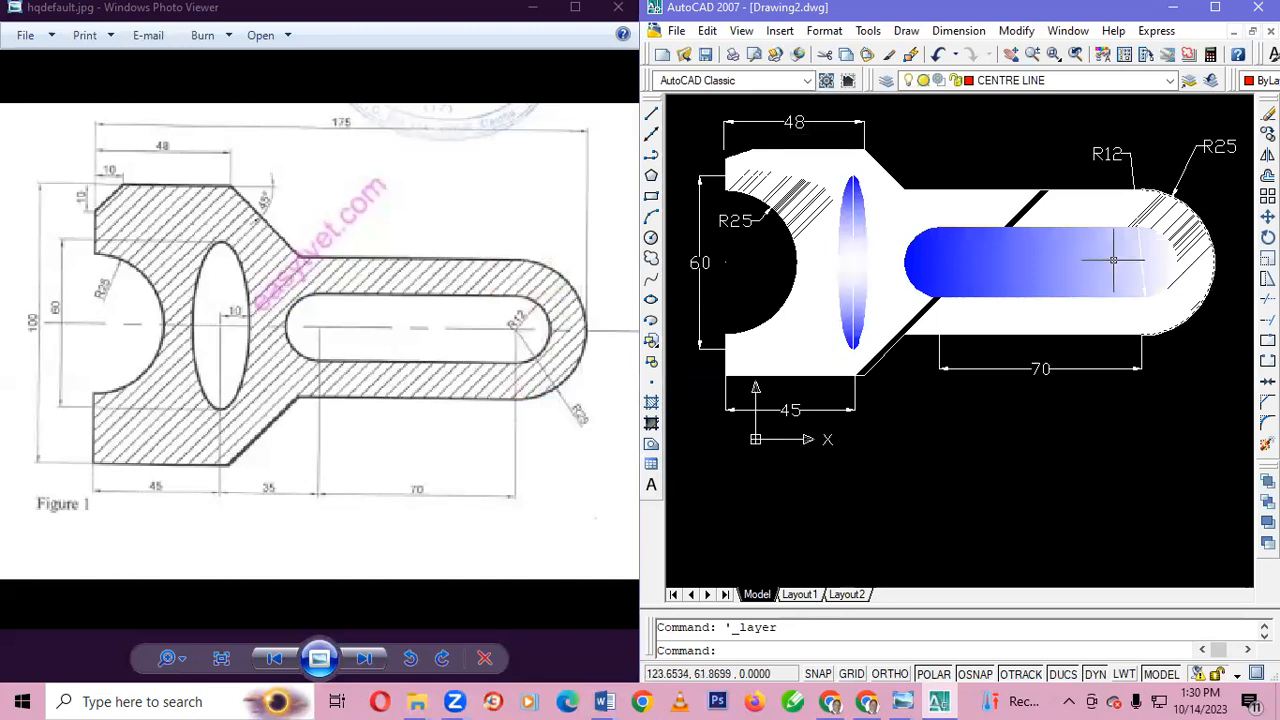
{"action": "left_click", "coordinate": [1215, 260]}
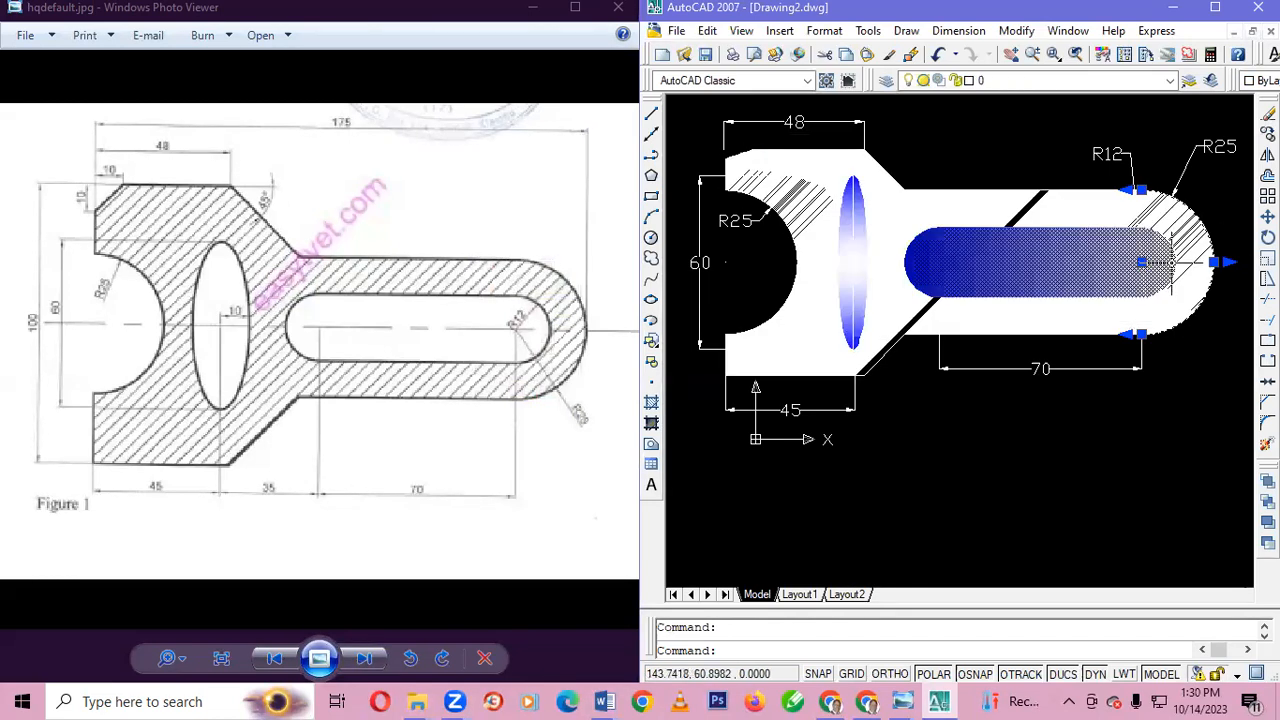
{"action": "key", "text": "Escape"}
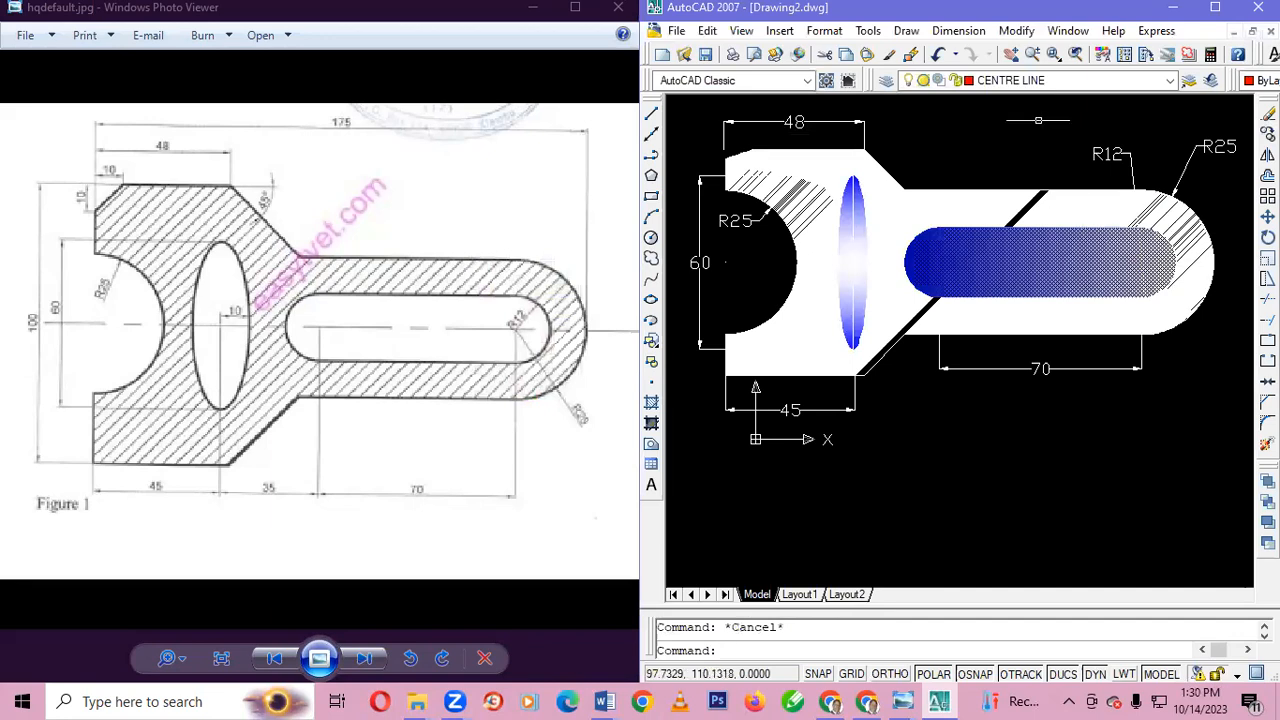
- Draw a horizontal centre line from the slot's right arc centre to the plate's rounded end, then back to the plate's left edge
{"action": "left_click", "coordinate": [651, 118]}
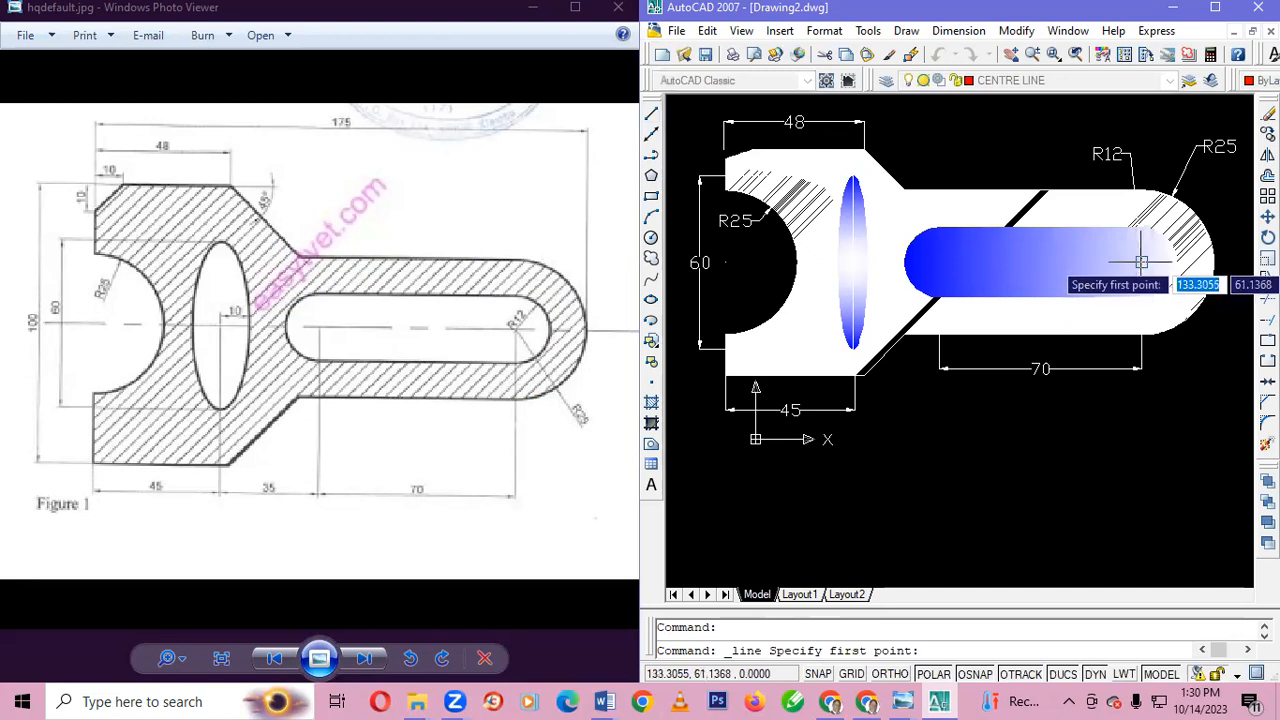
{"action": "left_click", "coordinate": [1162, 262]}
{"action": "left_click", "coordinate": [1212, 262]}
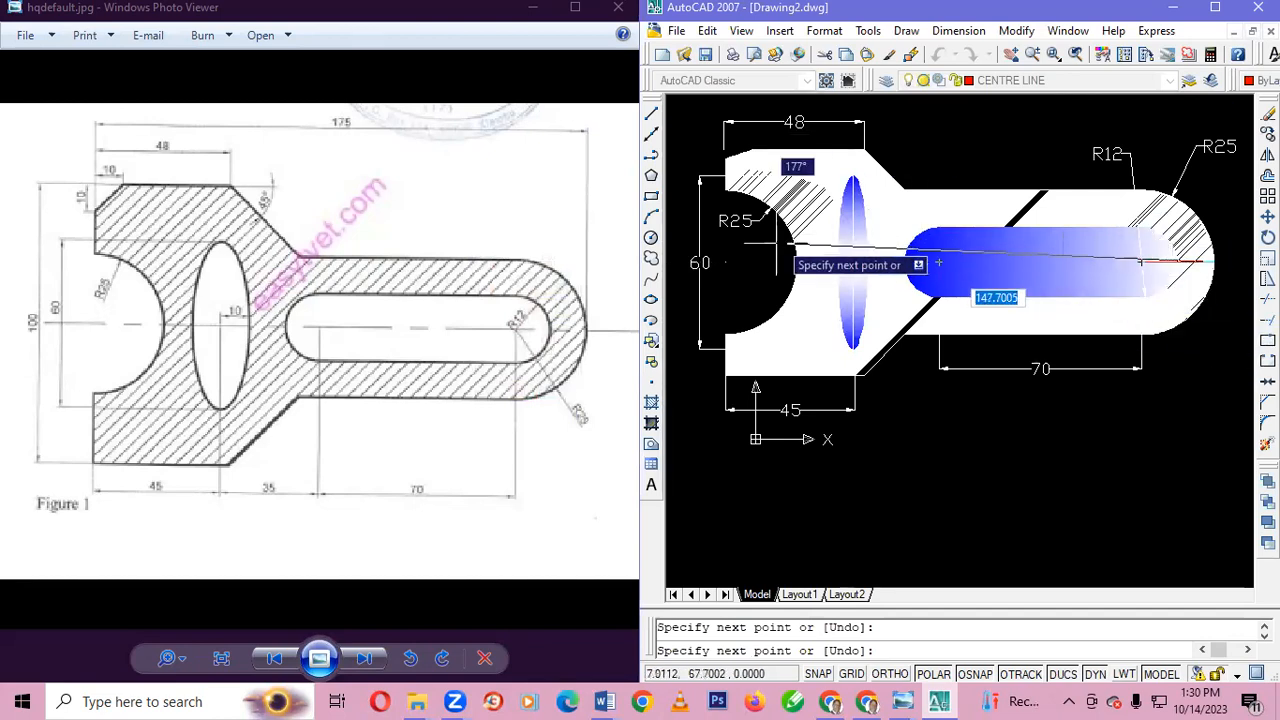
{"action": "left_click", "coordinate": [703, 262]}
{"action": "key", "text": "Escape"}
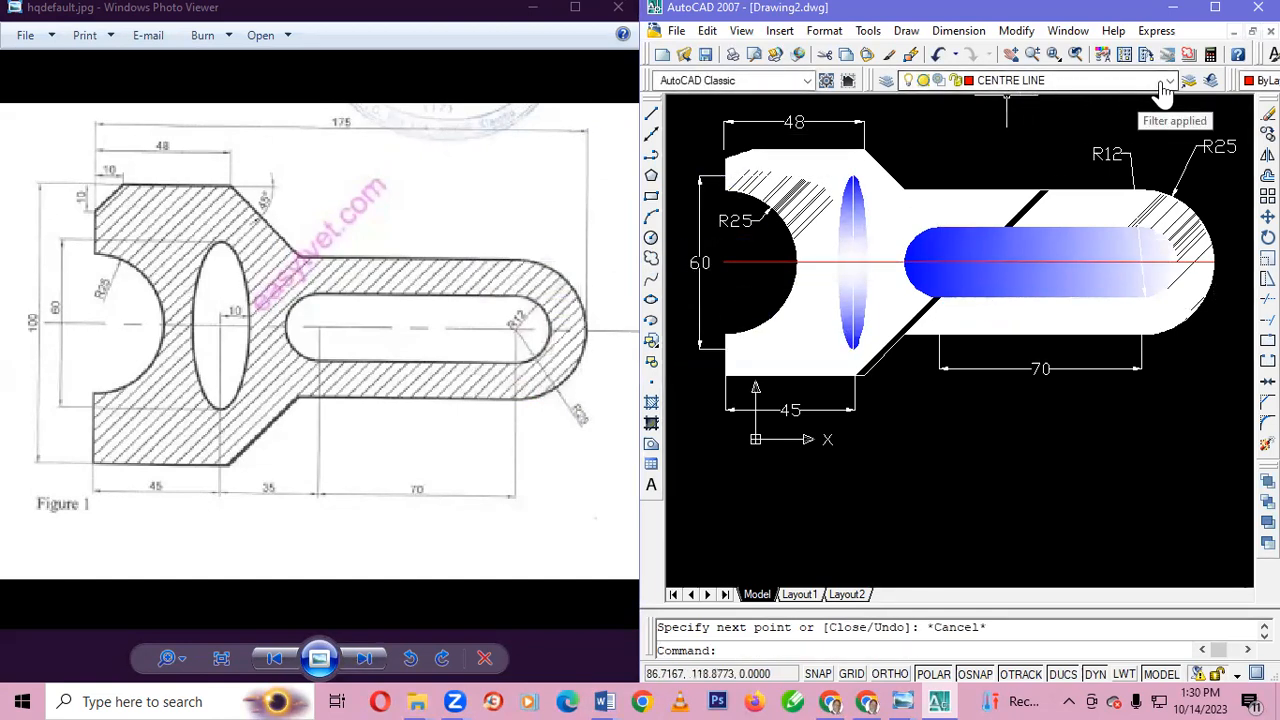
- Erase both overlapping segments of the horizontal centre line
{"action": "left_click", "coordinate": [1118, 82]}
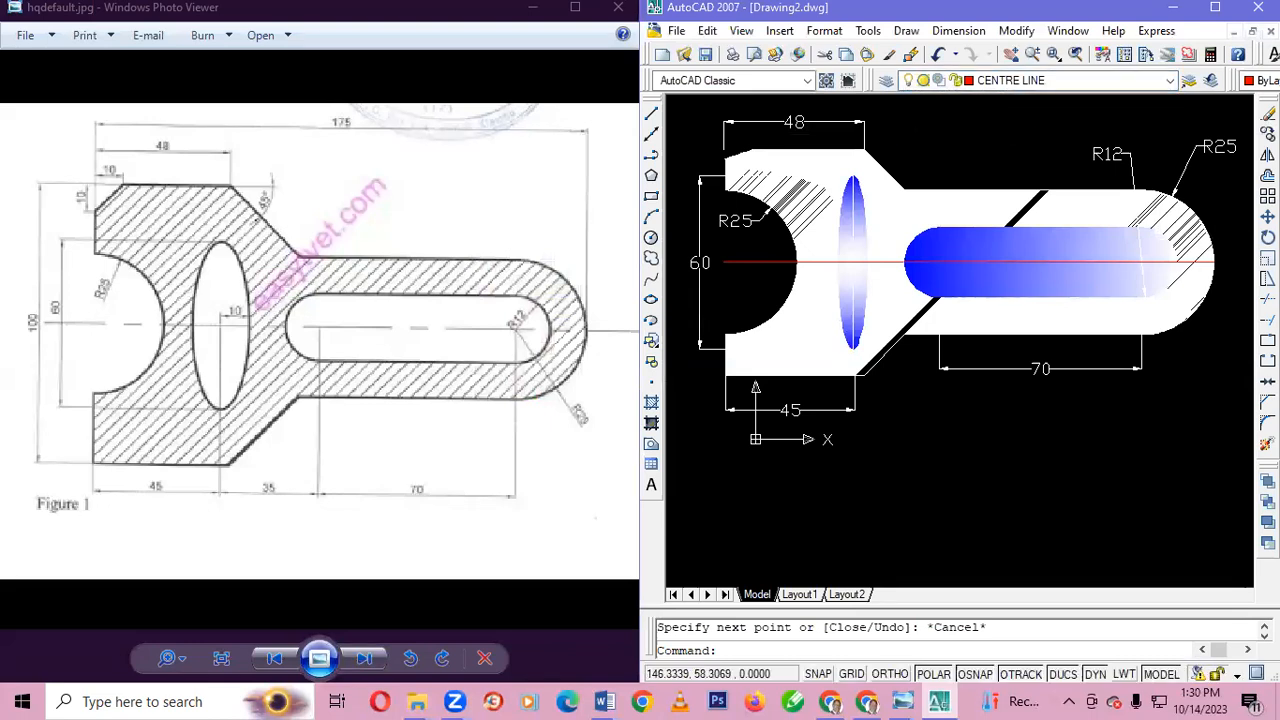
{"action": "left_click", "coordinate": [1215, 262]}
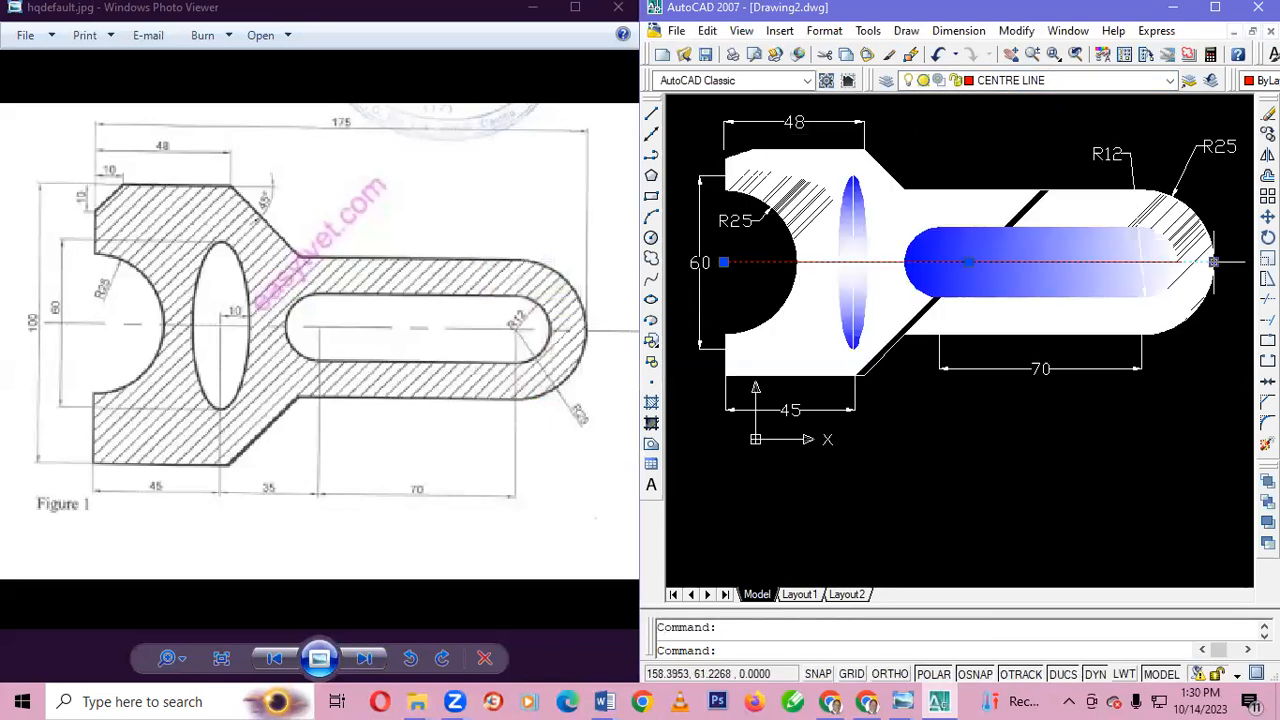
{"action": "scroll", "coordinate": [1037, 262], "scroll_direction": "up", "scroll_amount": 5}
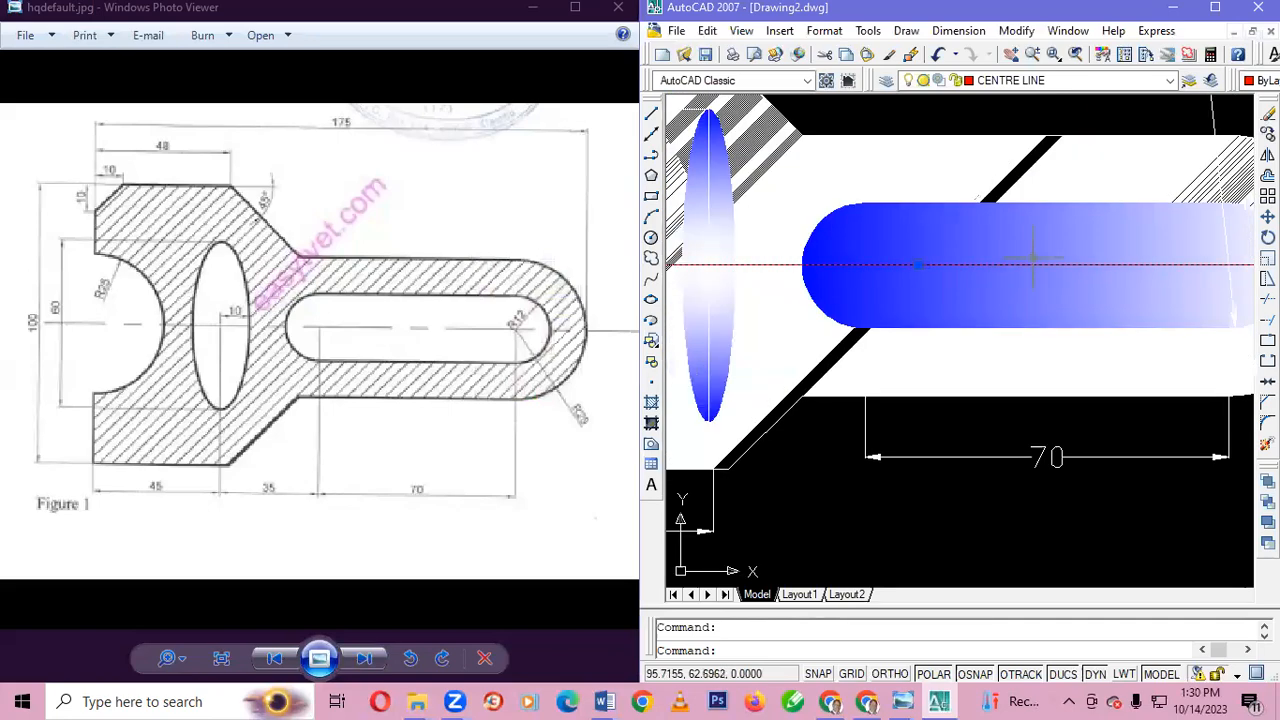
{"action": "scroll", "coordinate": [1037, 262], "scroll_direction": "down", "scroll_amount": 5}
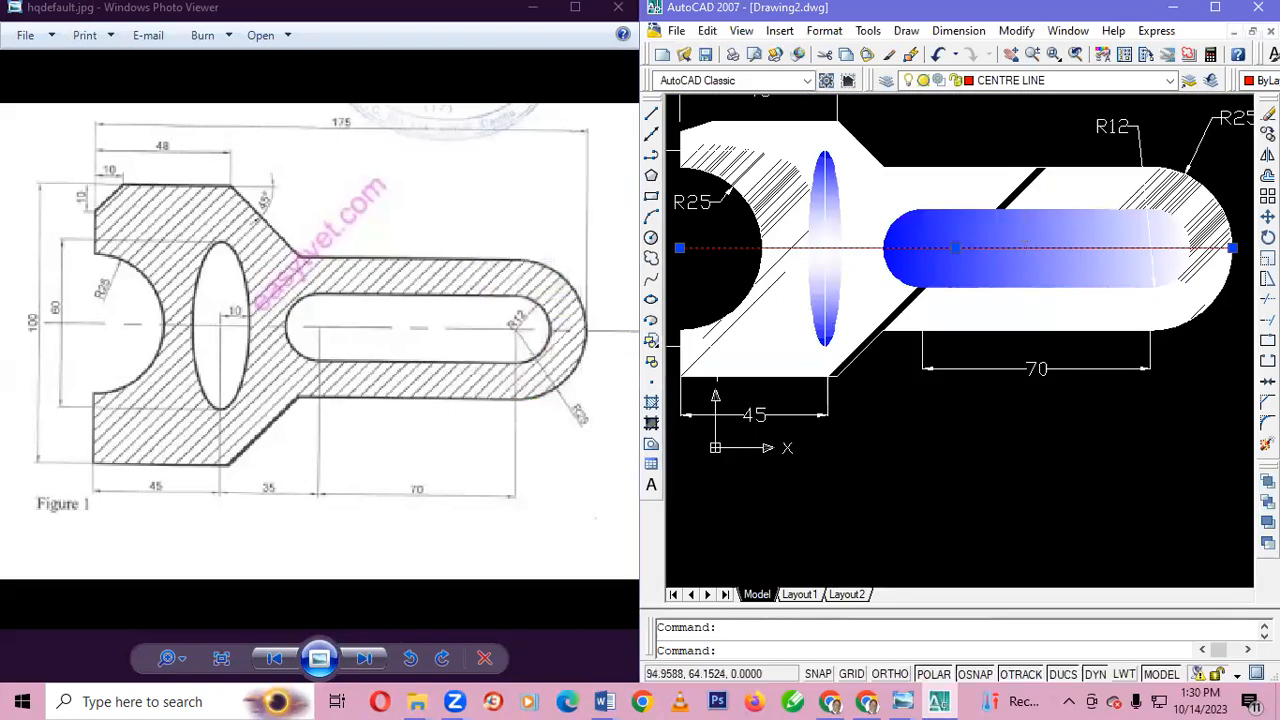
{"action": "key", "text": "Escape"}
{"action": "left_click", "coordinate": [985, 248]}
{"action": "key", "text": "Delete"}
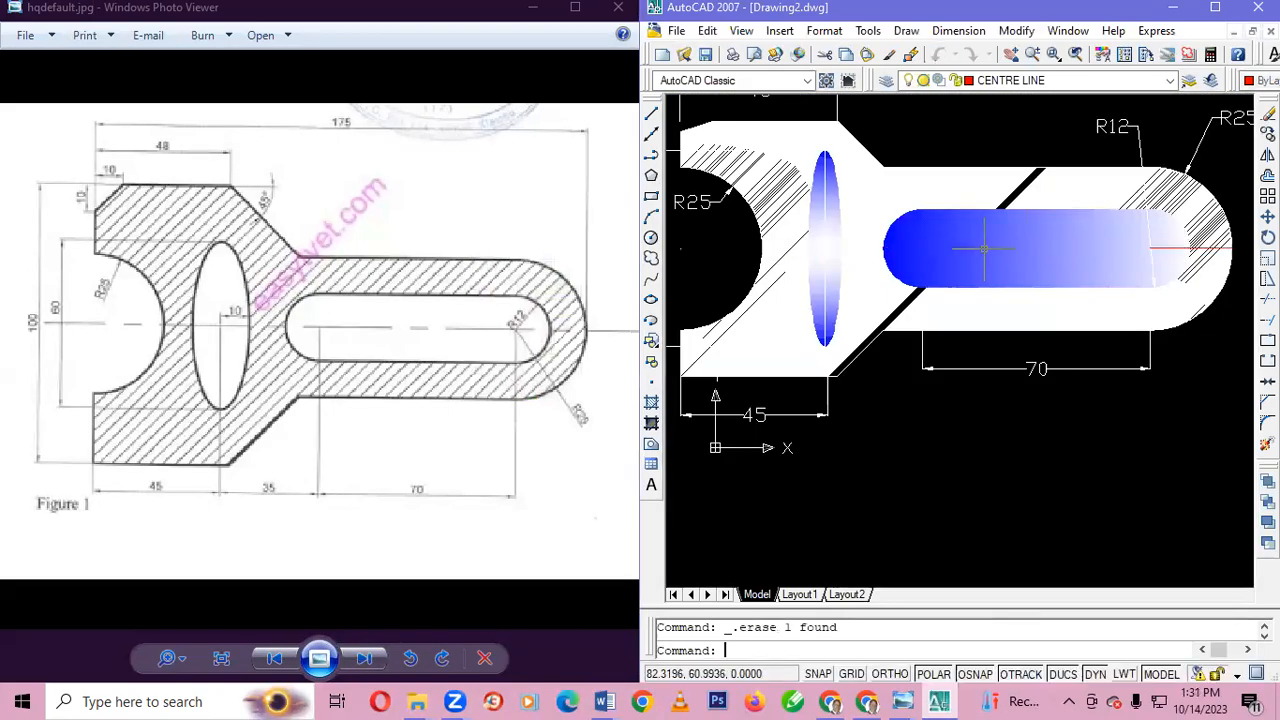
{"action": "left_click", "coordinate": [1186, 248]}
{"action": "key", "text": "Delete"}
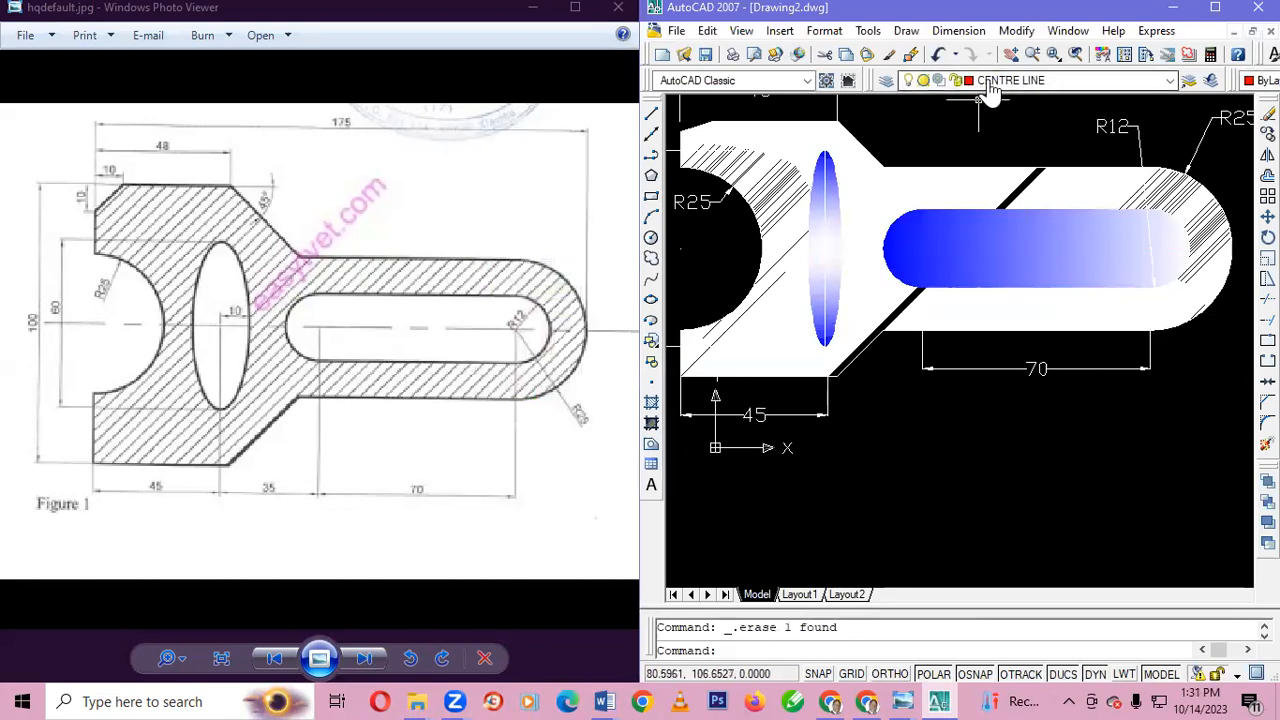
- Redraw the horizontal line on the CENTRE LINE layer from the slot's right arc centre to the rounded end, then back to the left arc's centre
{"action": "left_click", "coordinate": [976, 84]}
{"action": "left_click", "coordinate": [985, 113]}
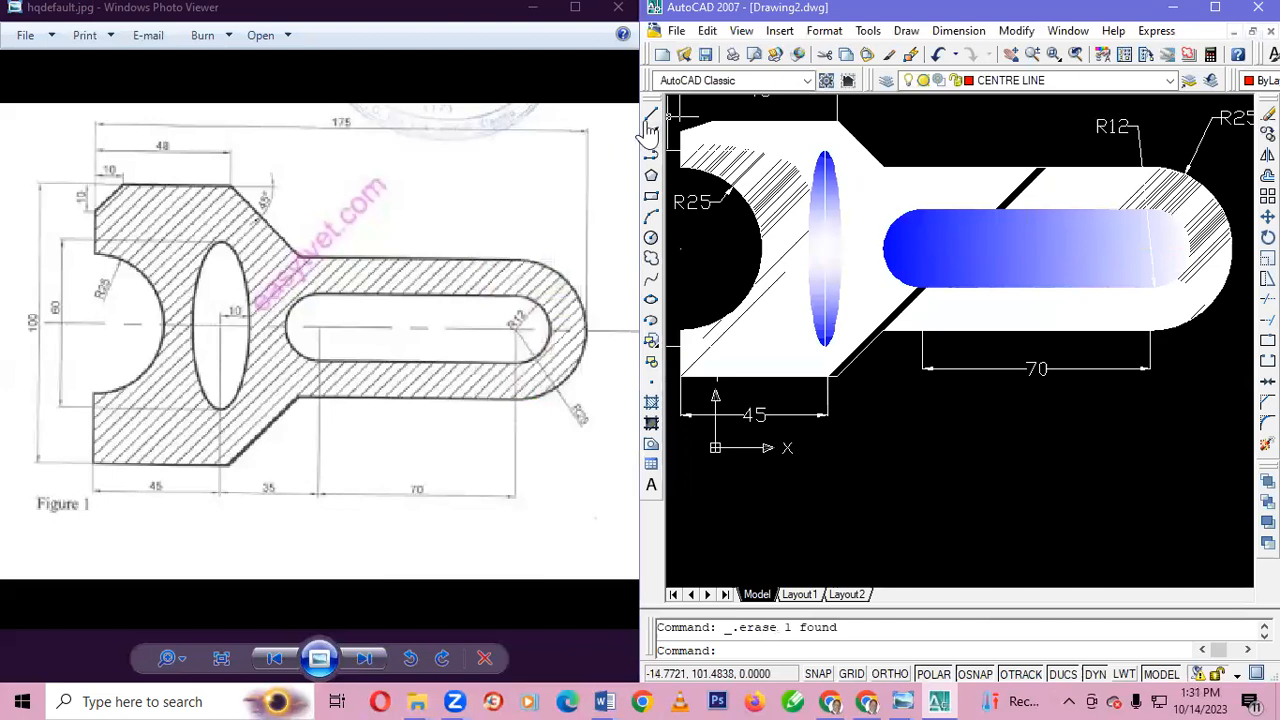
{"action": "left_click", "coordinate": [651, 112]}
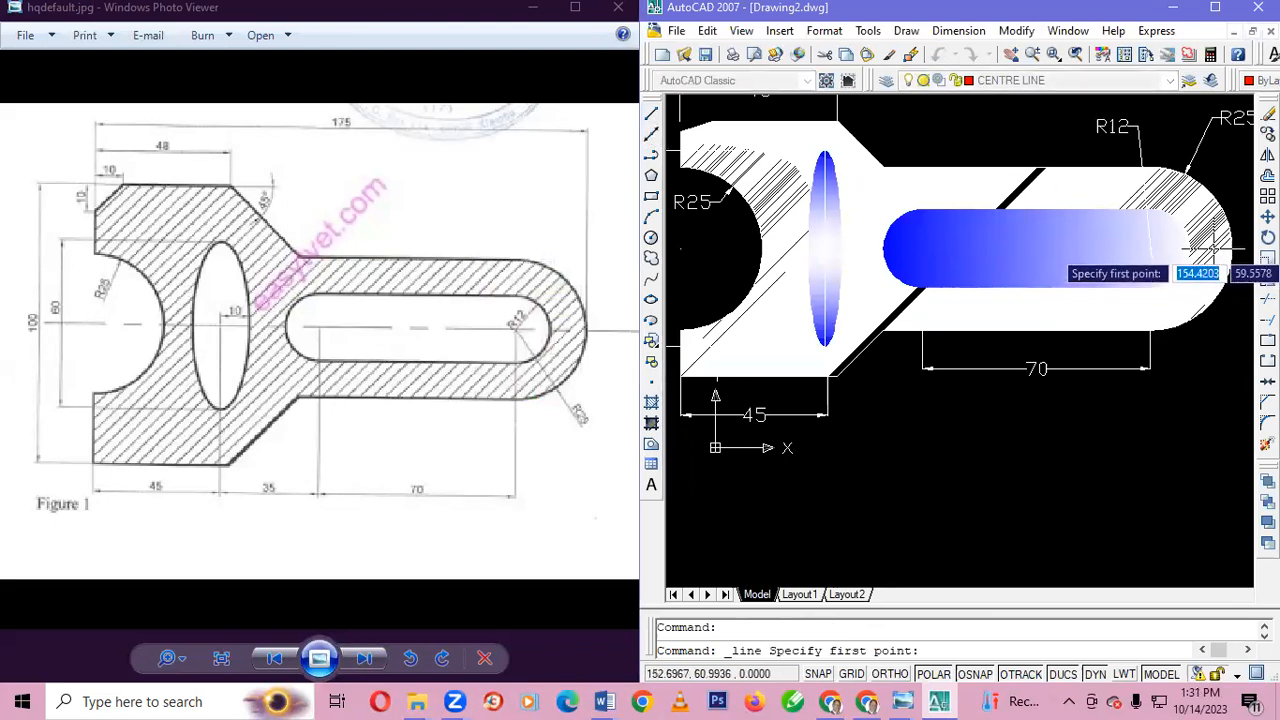
{"action": "left_click", "coordinate": [1151, 249]}
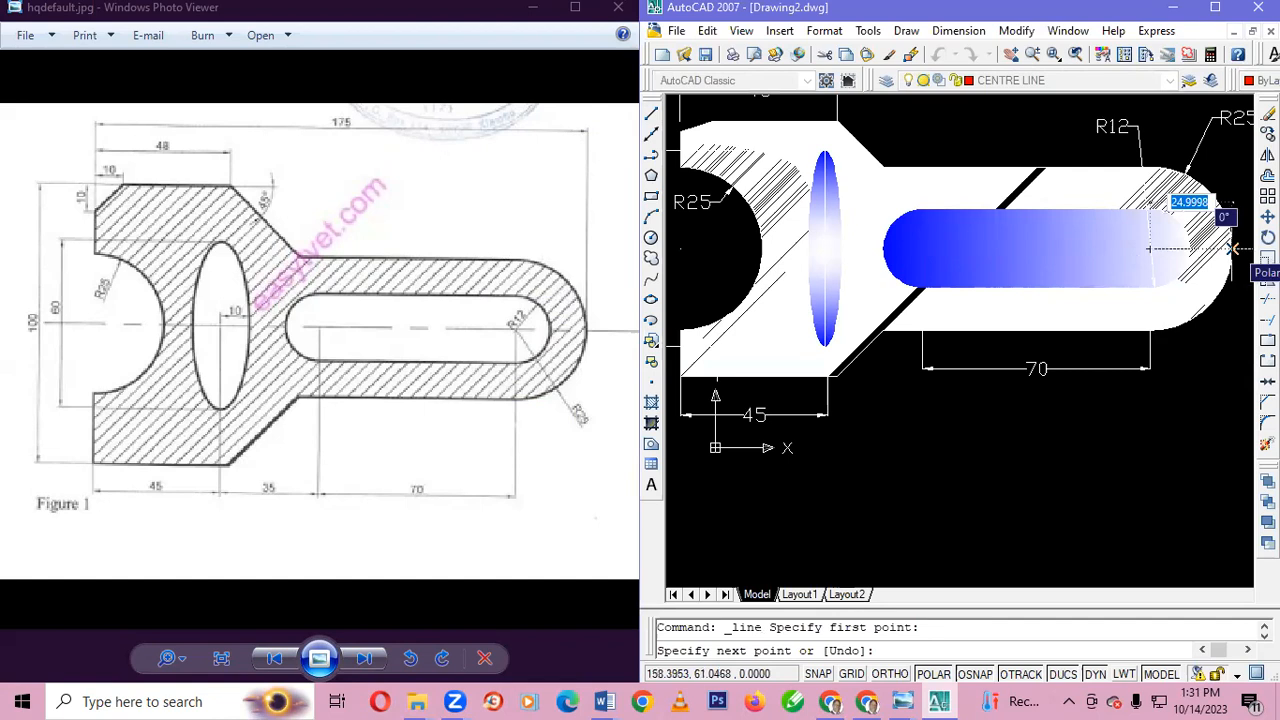
{"action": "left_click", "coordinate": [1233, 248]}
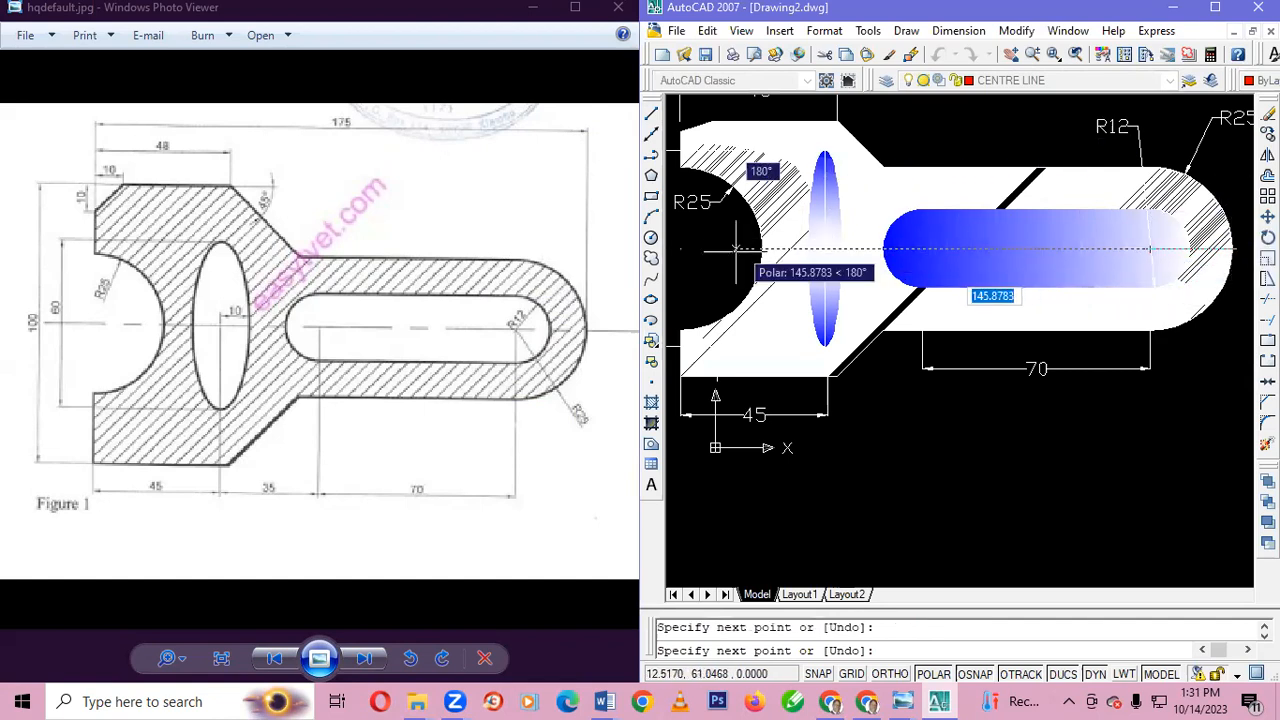
{"action": "left_click", "coordinate": [681, 248]}
{"action": "key", "text": "Escape"}
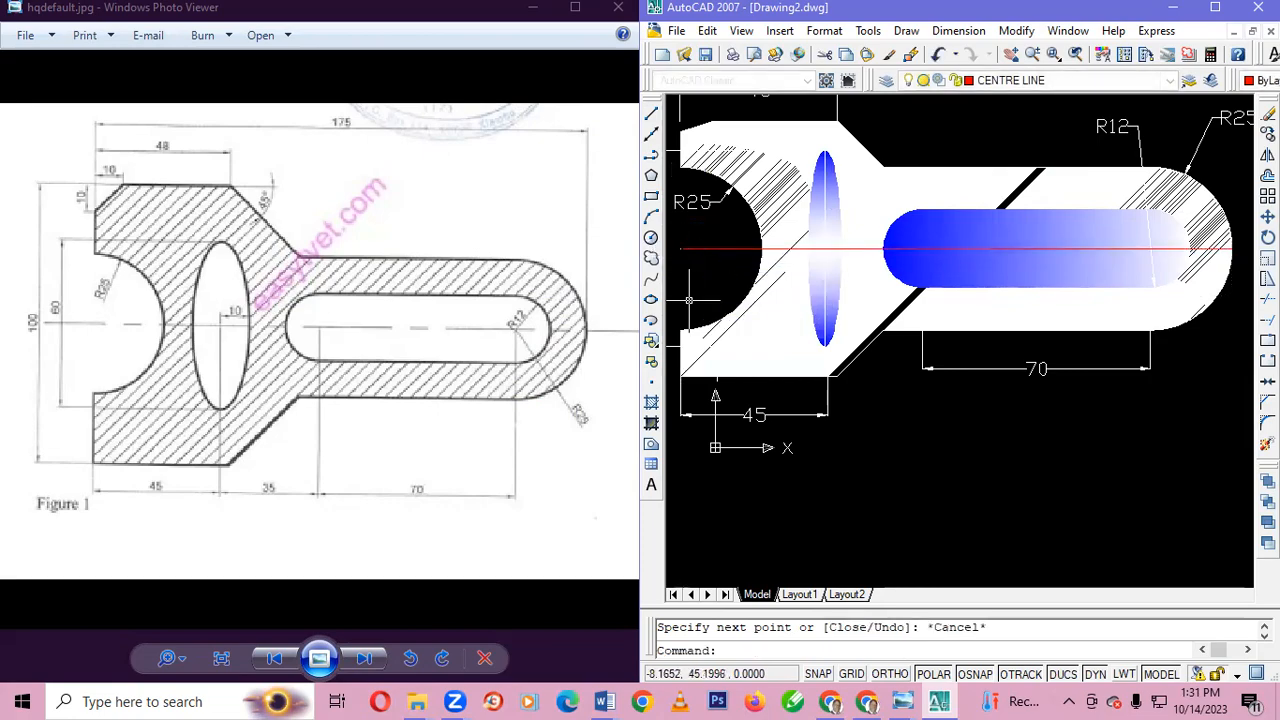
- Move the entire drawing about 23 units downward and slightly to the right
{"action": "scroll", "coordinate": [918, 287], "scroll_direction": "up", "scroll_amount": 5}
{"action": "scroll", "coordinate": [918, 287], "scroll_direction": "up", "scroll_amount": 4}
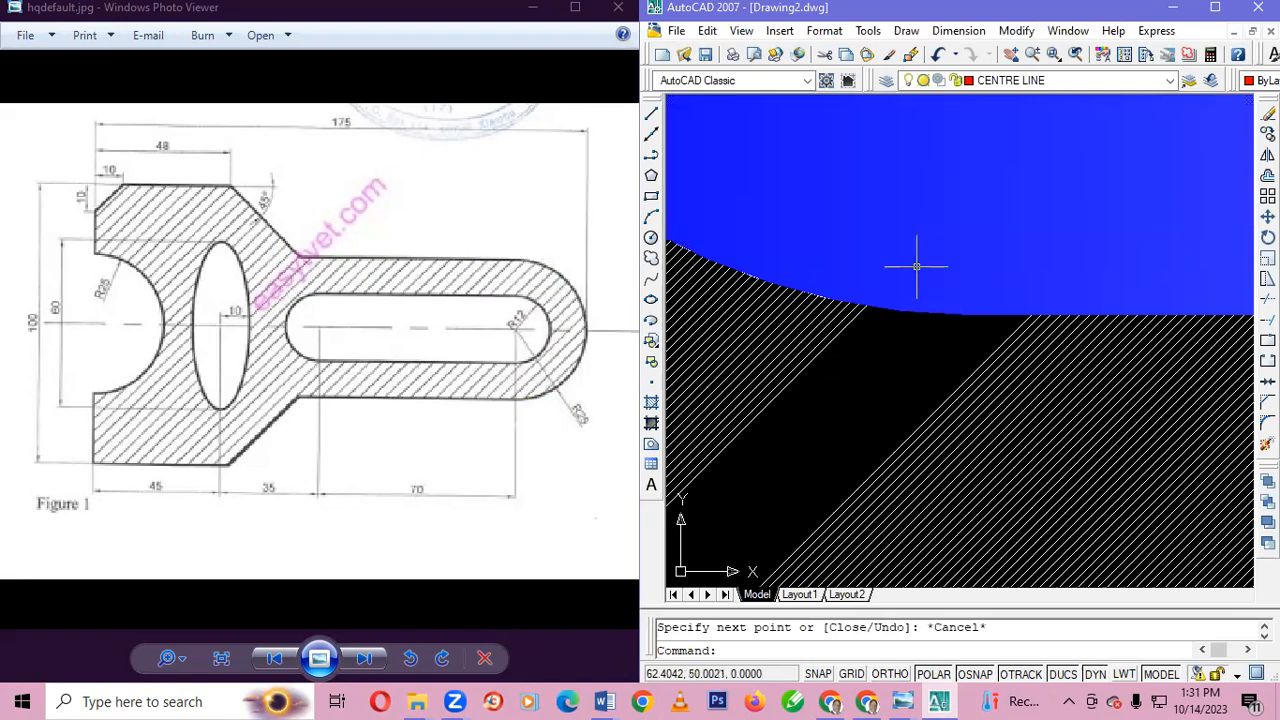
{"action": "scroll", "coordinate": [916, 267], "scroll_direction": "down", "scroll_amount": 10}
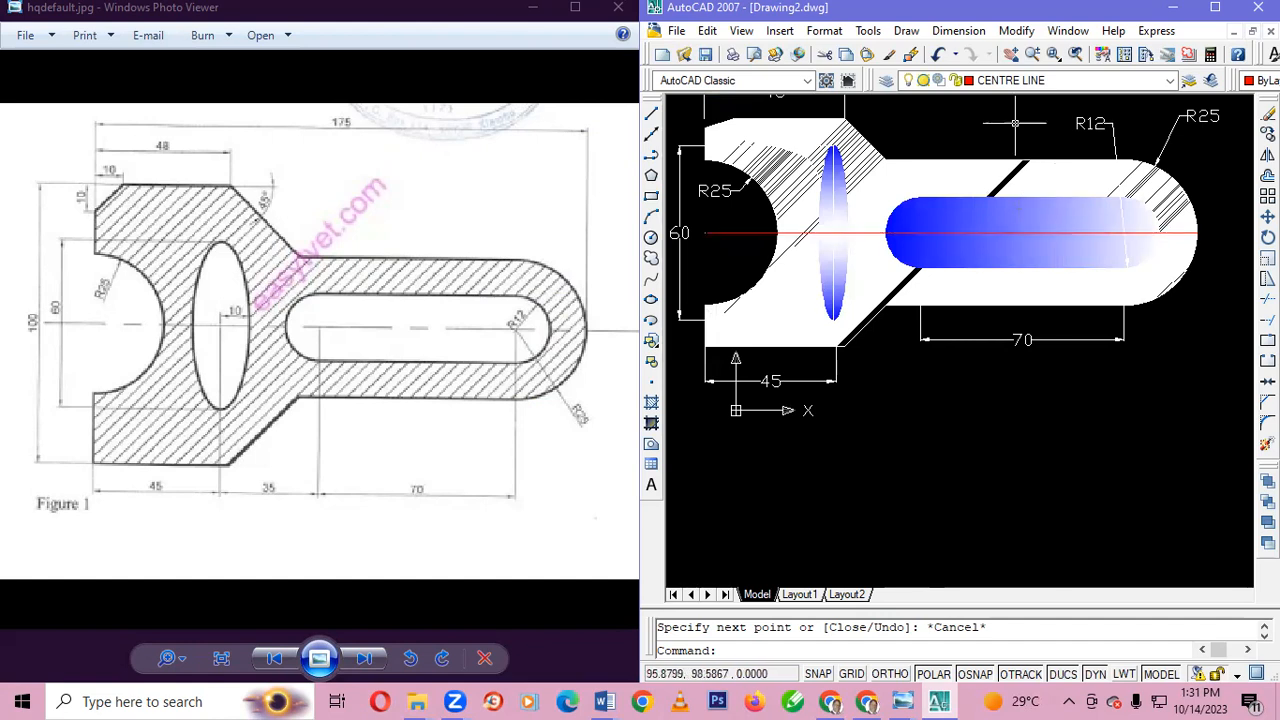
{"action": "key", "text": "ctrl+a"}
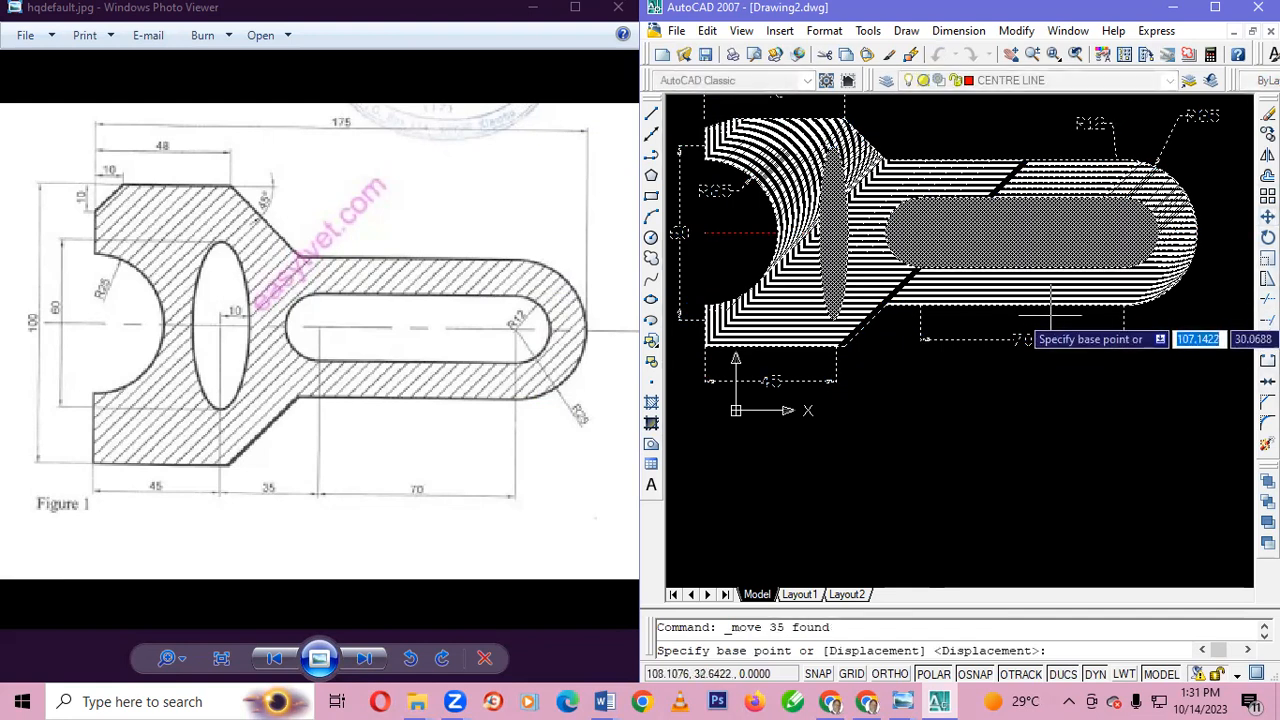
{"action": "left_click", "coordinate": [1122, 310]}
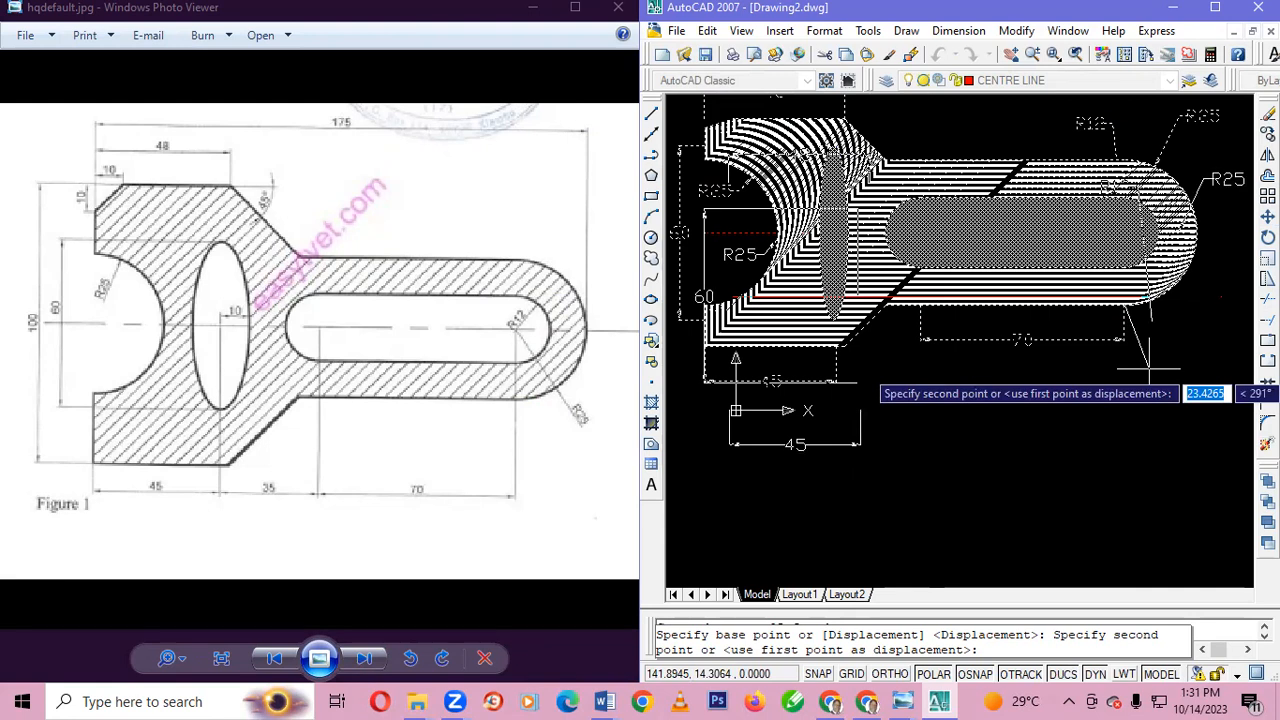
{"action": "left_click", "coordinate": [1150, 368]}
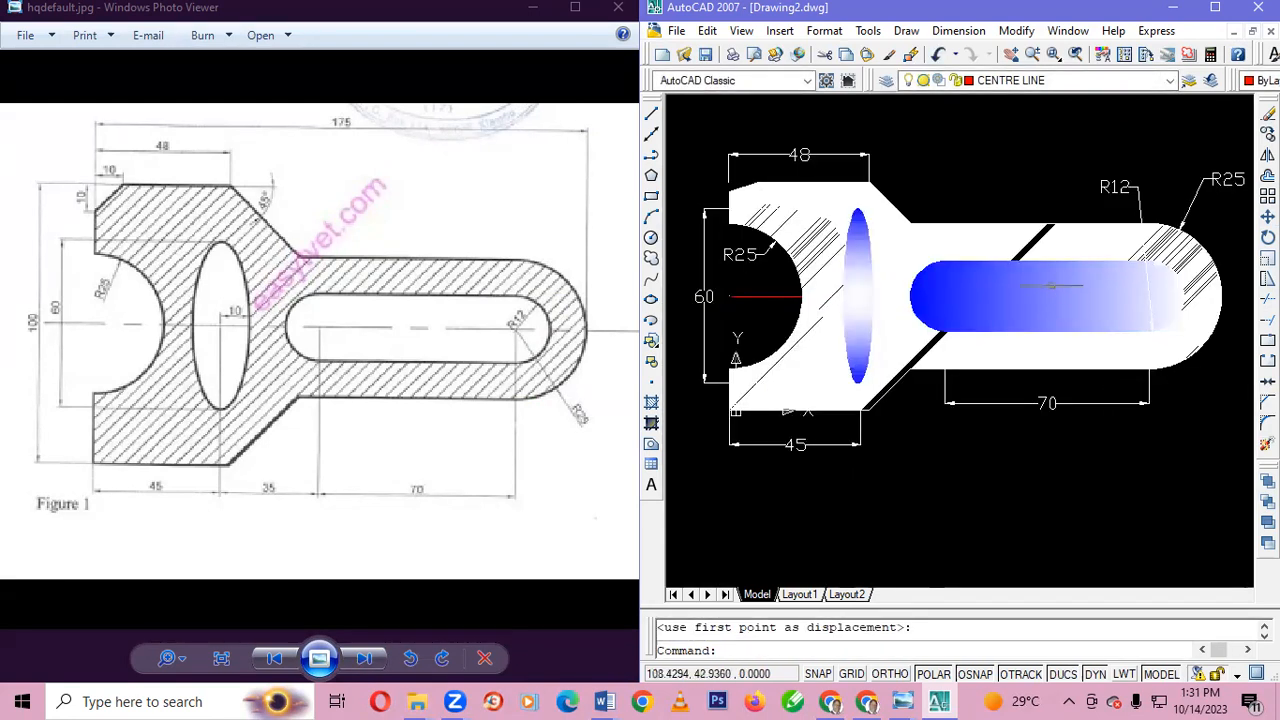
{"action": "left_click", "coordinate": [1010, 296]}
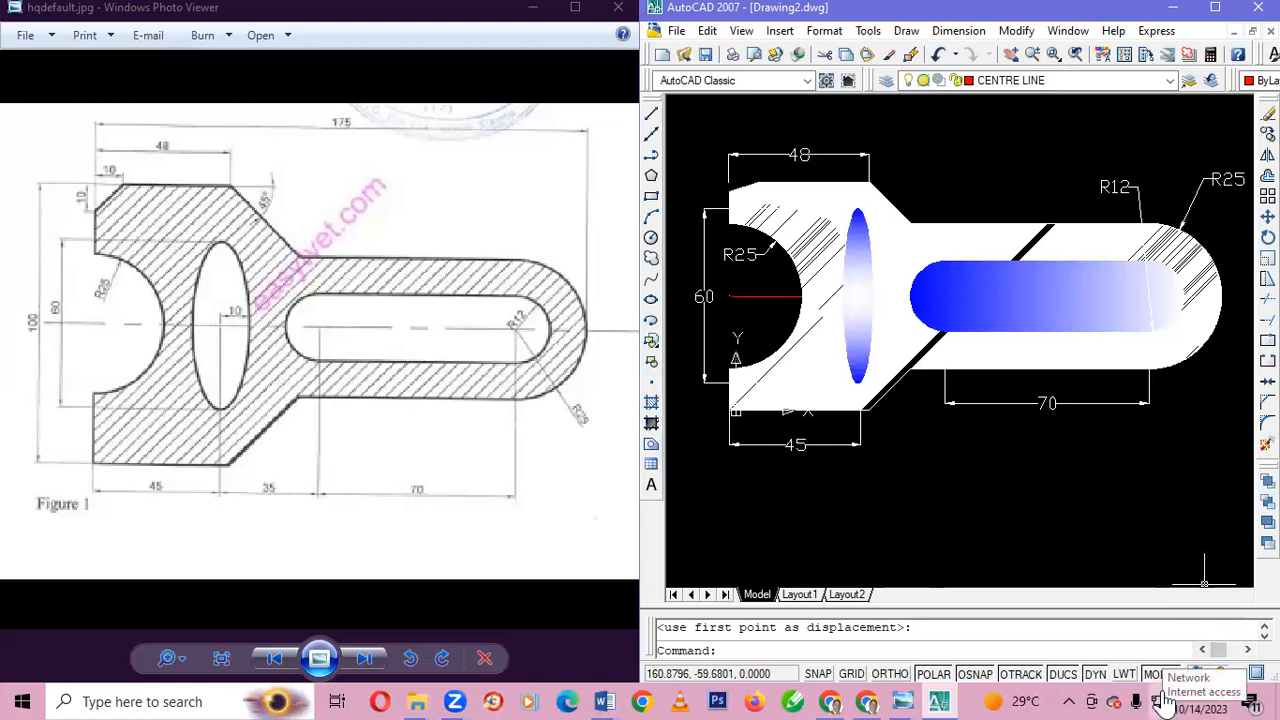
{"action": "key", "text": "XF86AudioRaiseVolume"}
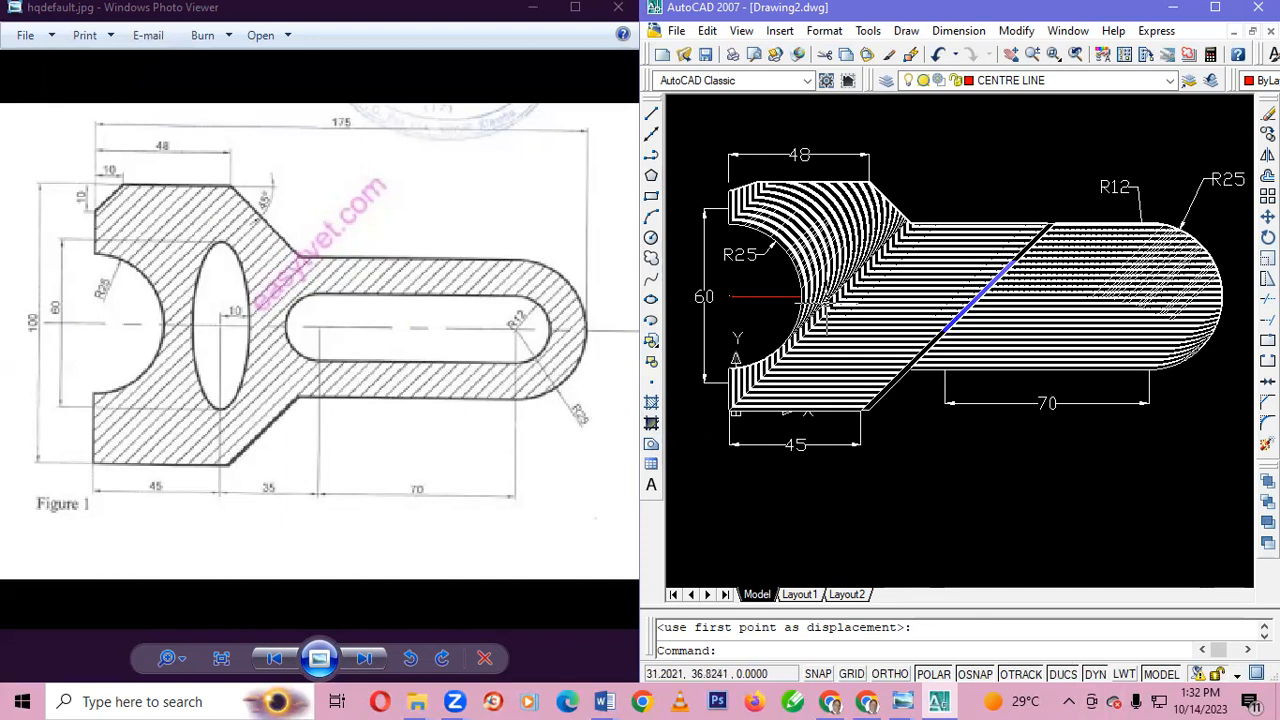
{"action": "key", "text": "XF86AudioRaiseVolume"}
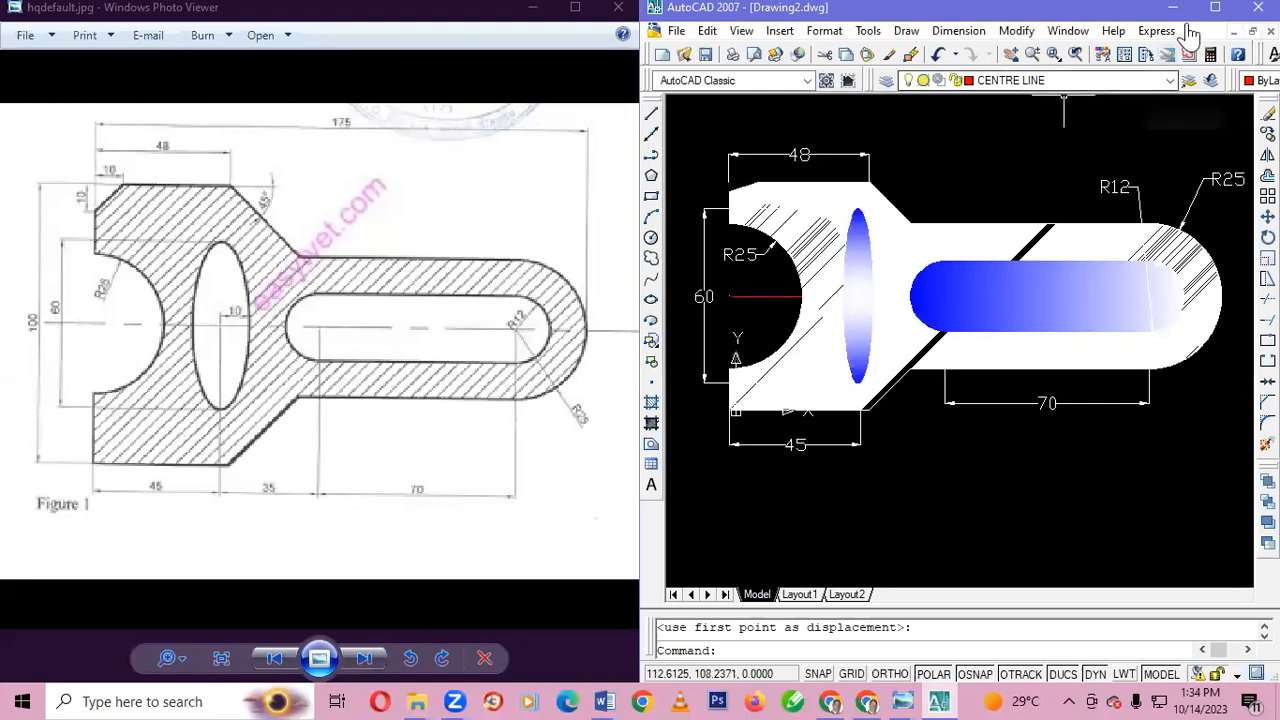
- Maximize the drawing program's window to fill the screen
{"action": "left_click", "coordinate": [1215, 8]}
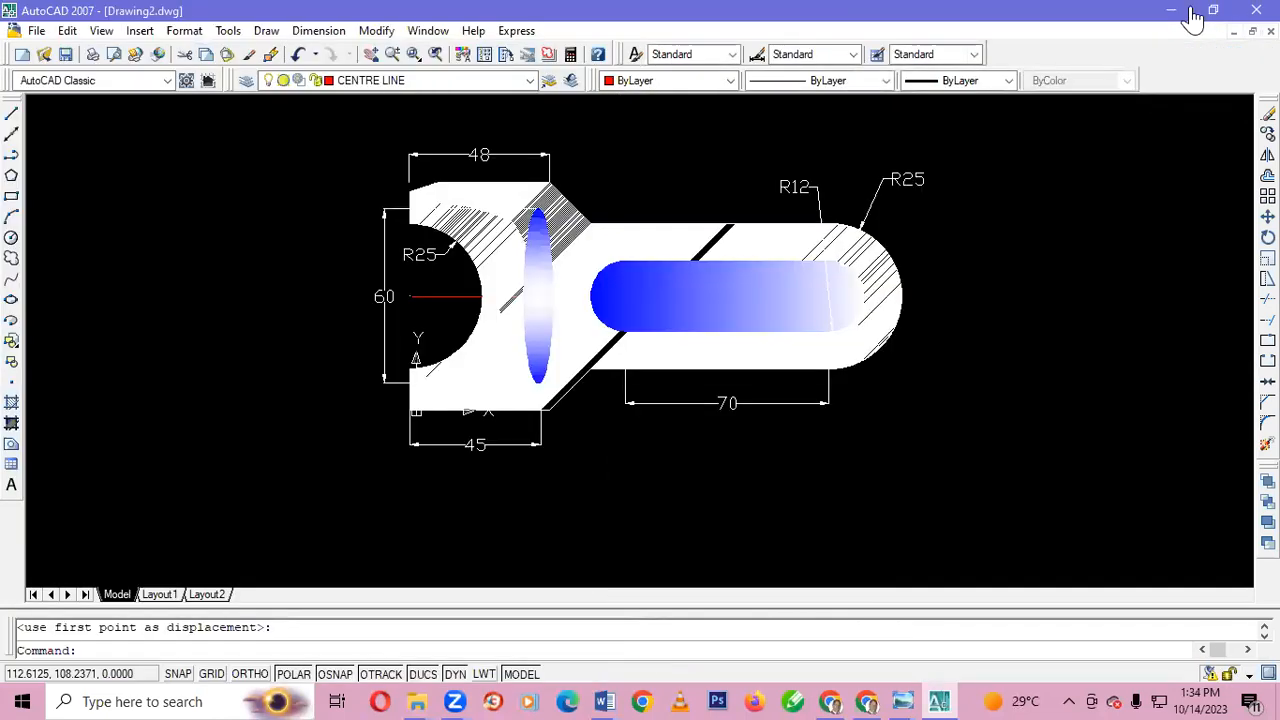